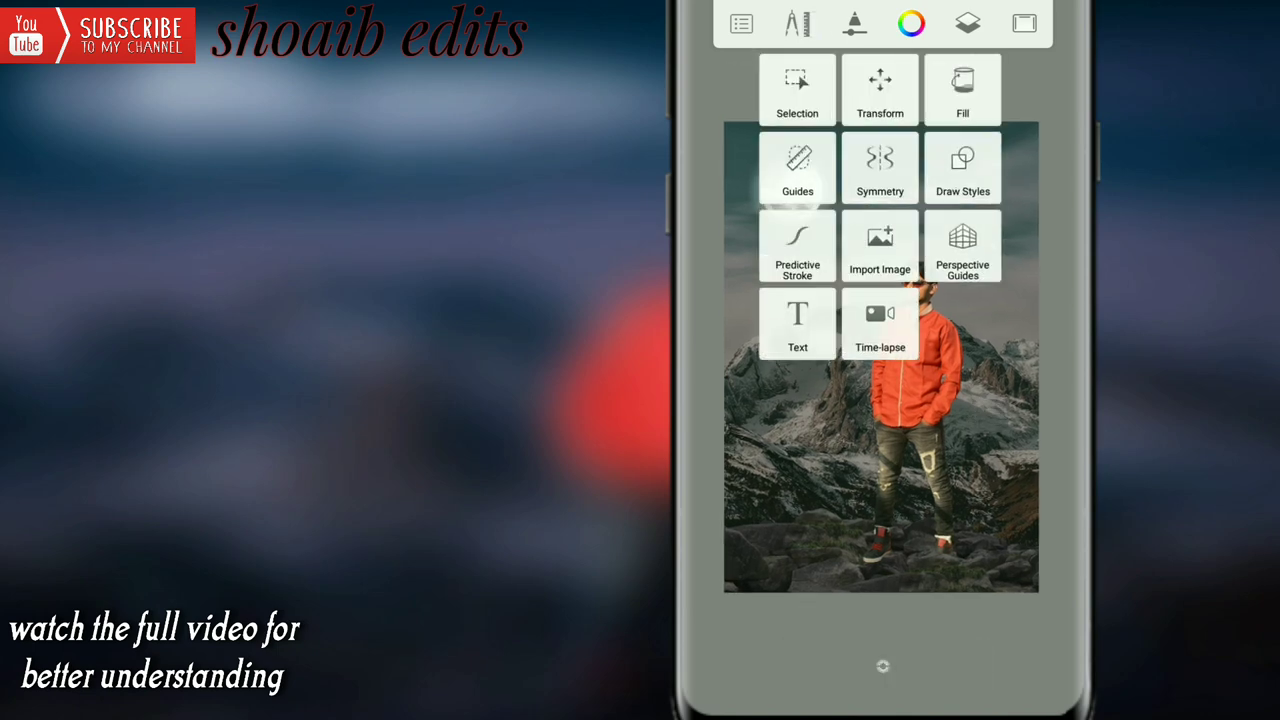
Import the cloud picture from the phone gallery into the composite
scroll(825, 400, "down", 5)
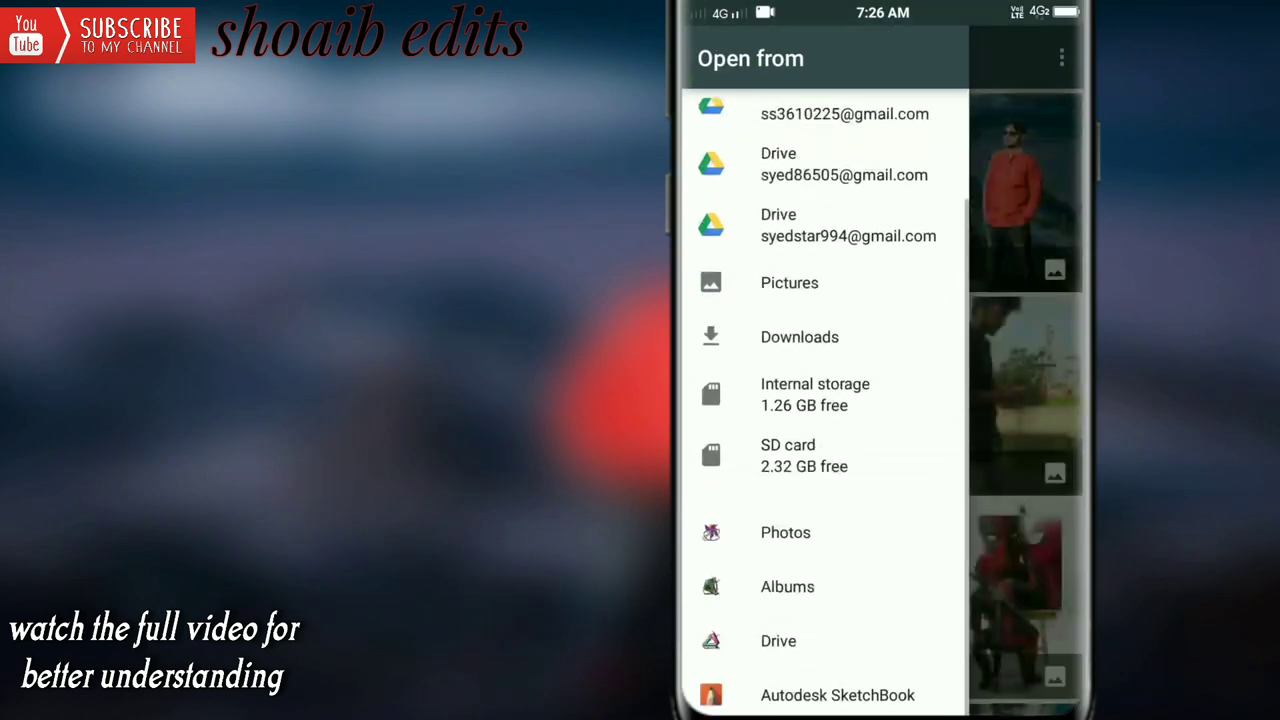
left_click(800, 685)
scroll(997, 429, "down", 10)
scroll(960, 455, "down", 10)
scroll(960, 455, "down", 2)
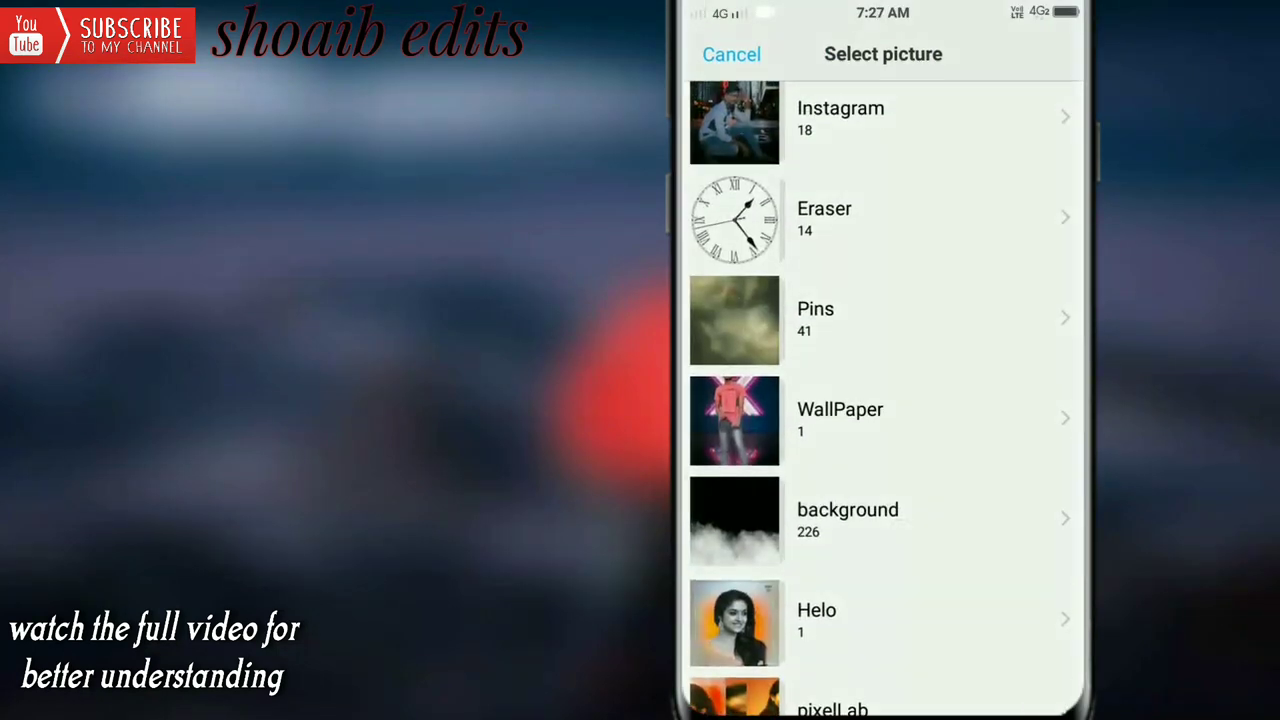
left_click(848, 510)
scroll(880, 400, "down", 10)
scroll(880, 400, "down", 10)
left_click(1034, 318)
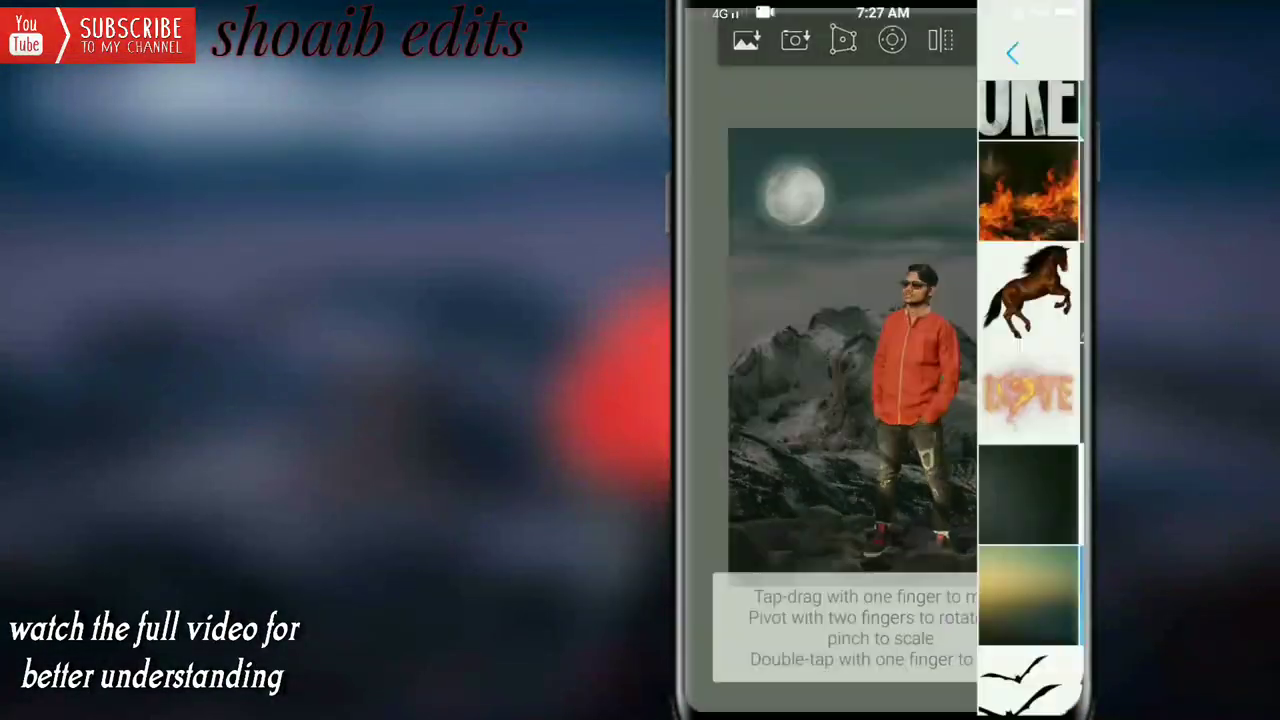
Scale the cloud to 60% beside the moon, confirm it, and check its layer
mouse_move(880, 260)
left_mouse_down()
mouse_move(765, 347)
mouse_move(751, 340)
left_mouse_up()
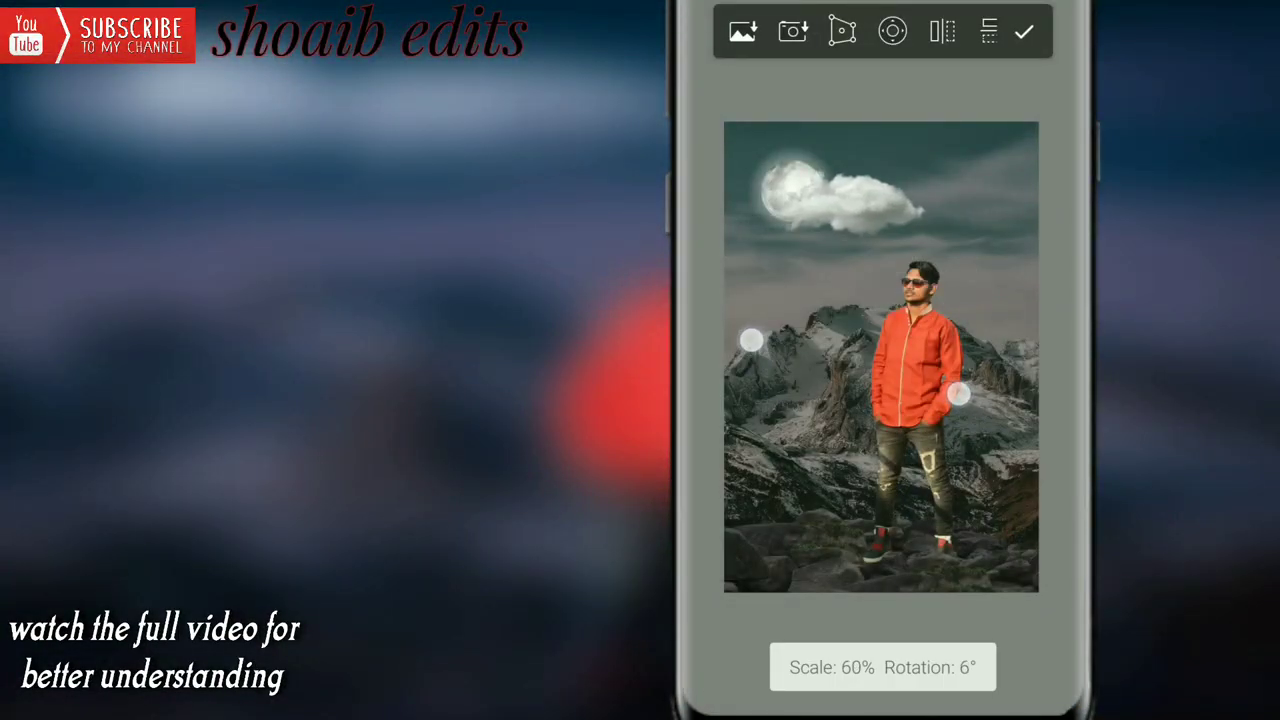
left_click(1024, 31)
left_click_drag(721, 297, 717, 285)
left_click(967, 23)
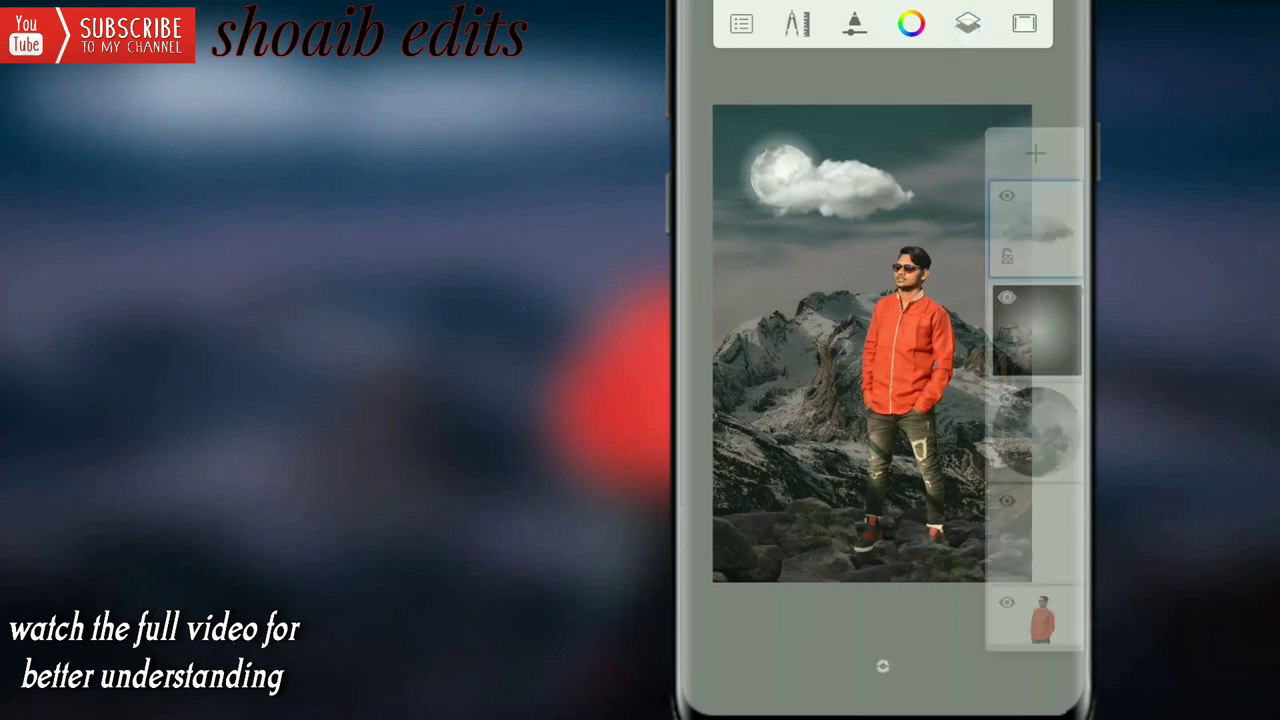
left_click(1036, 228)
left_click(883, 667)
mouse_move(983, 503)
left_mouse_down()
mouse_move(994, 511)
mouse_move(1040, 467)
mouse_move(1049, 480)
left_mouse_up()
Add an empty layer and move it beneath the man's layer
left_click(967, 23)
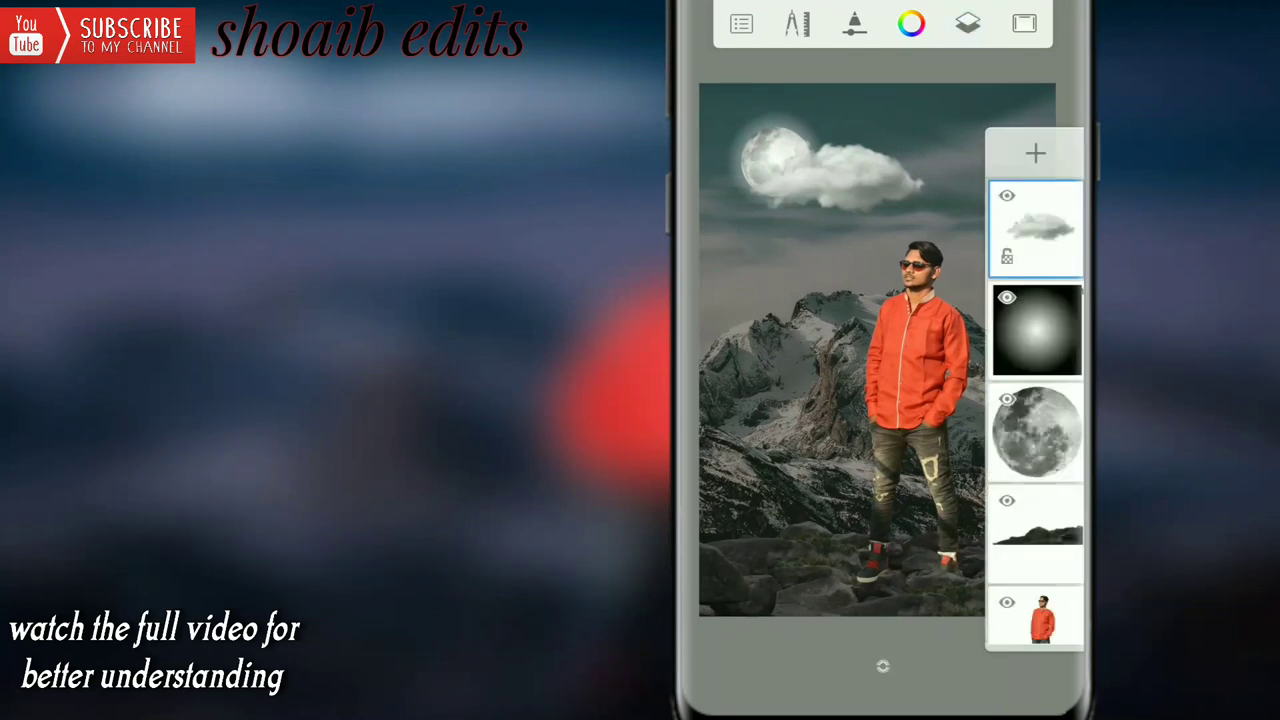
left_click(1035, 153)
left_click_drag(1035, 228, 1035, 615)
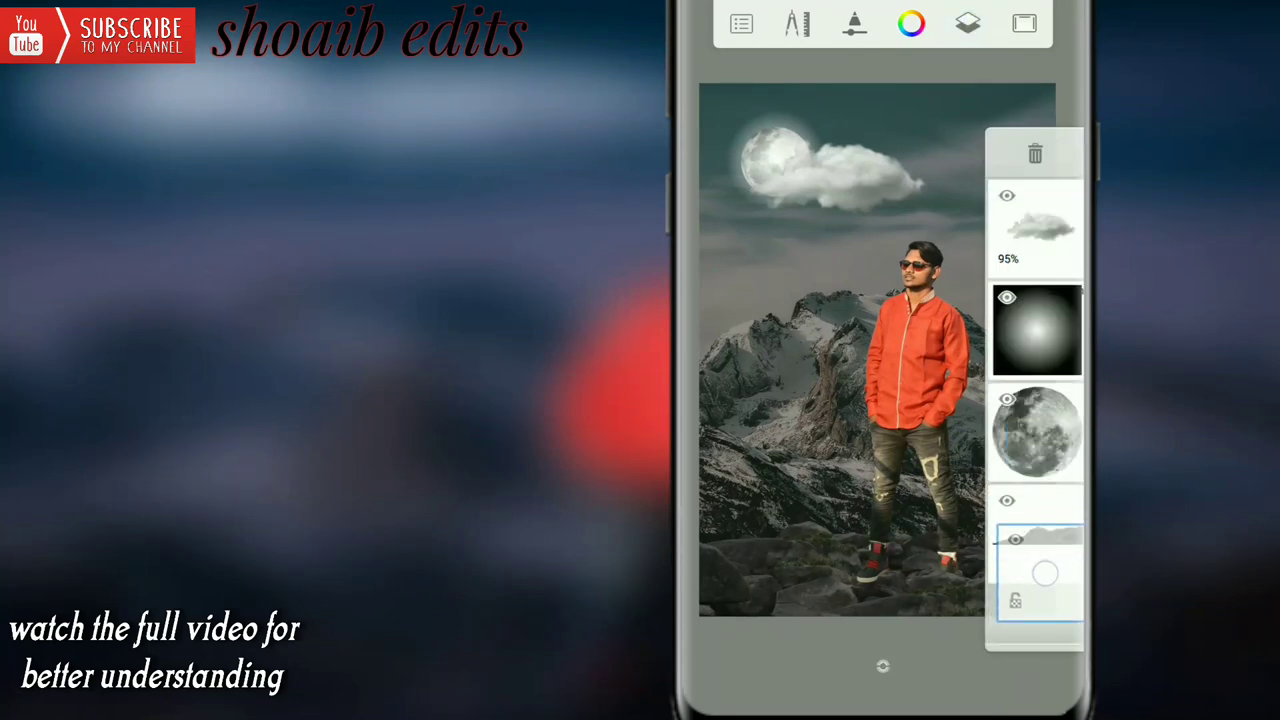
scroll(1035, 400, "down", 3)
left_click_drag(1035, 414, 1035, 528)
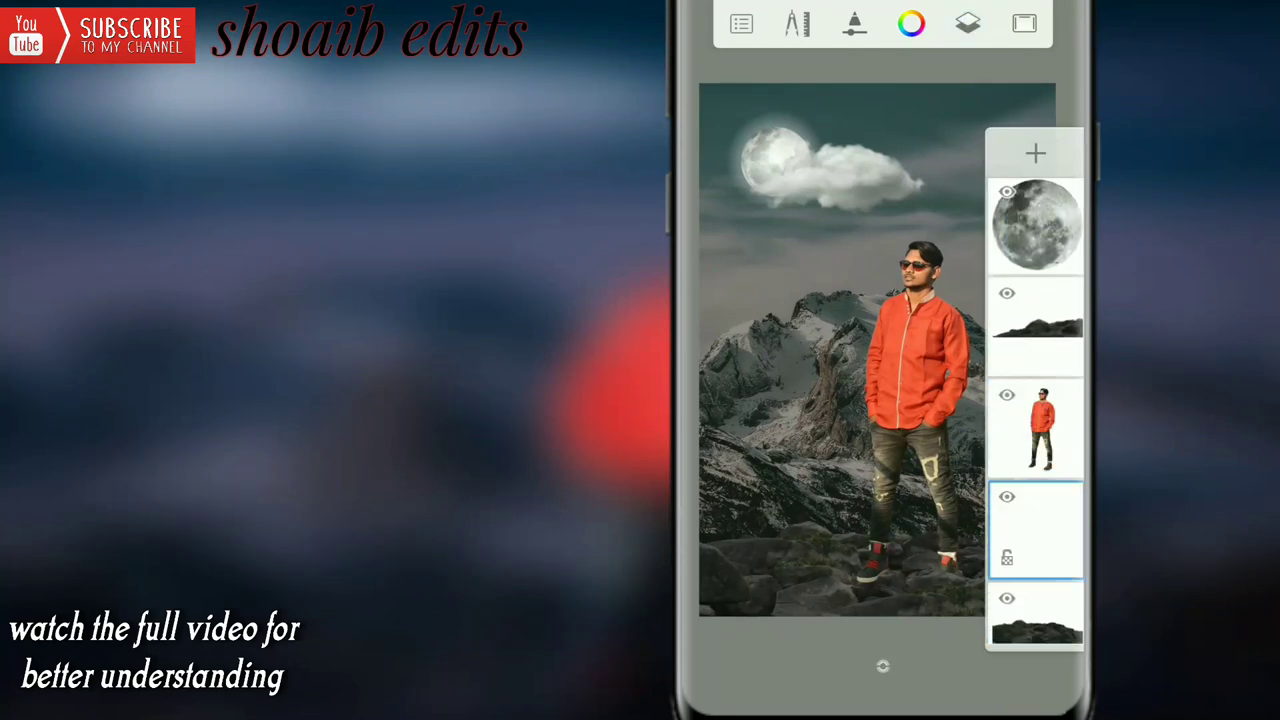
left_click(882, 665)
Set the brush to near-black Airbrush Tapered at size 10.6
left_click(888, 409)
left_click_drag(883, 400, 780, 400)
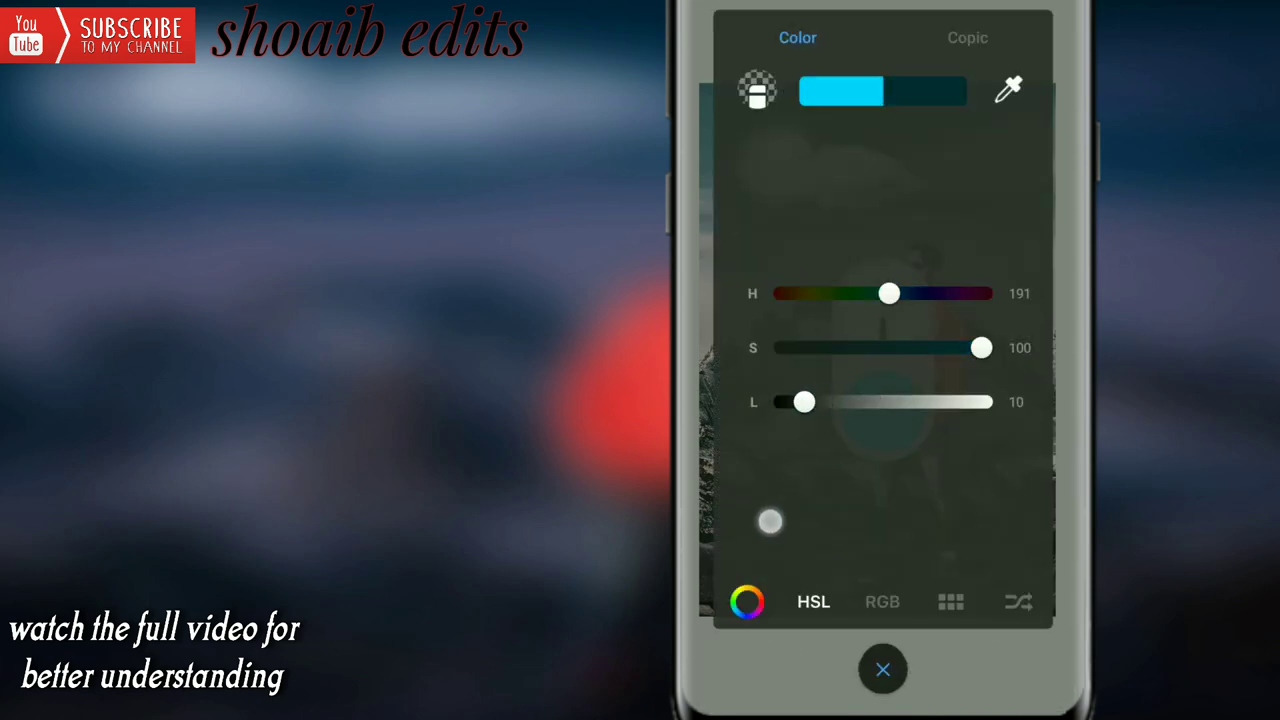
left_click(883, 665)
left_click(882, 320)
scroll(882, 400, "up", 2)
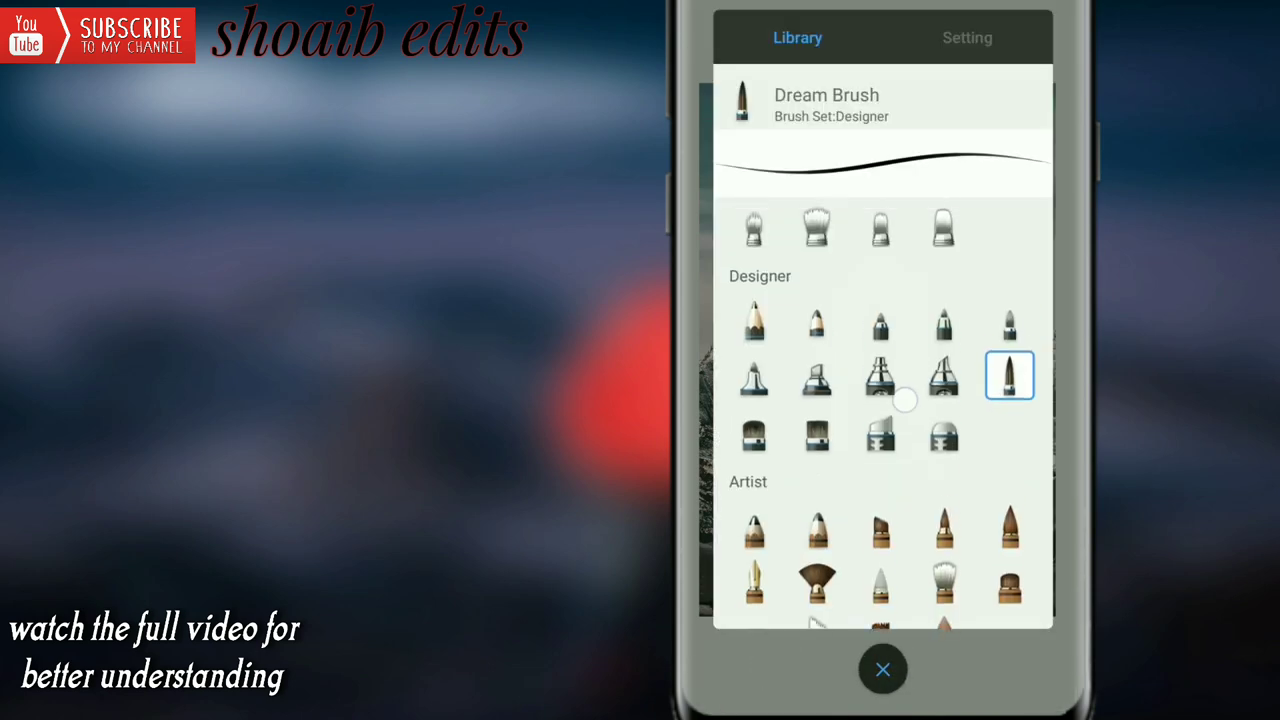
left_click(880, 477)
left_click(883, 669)
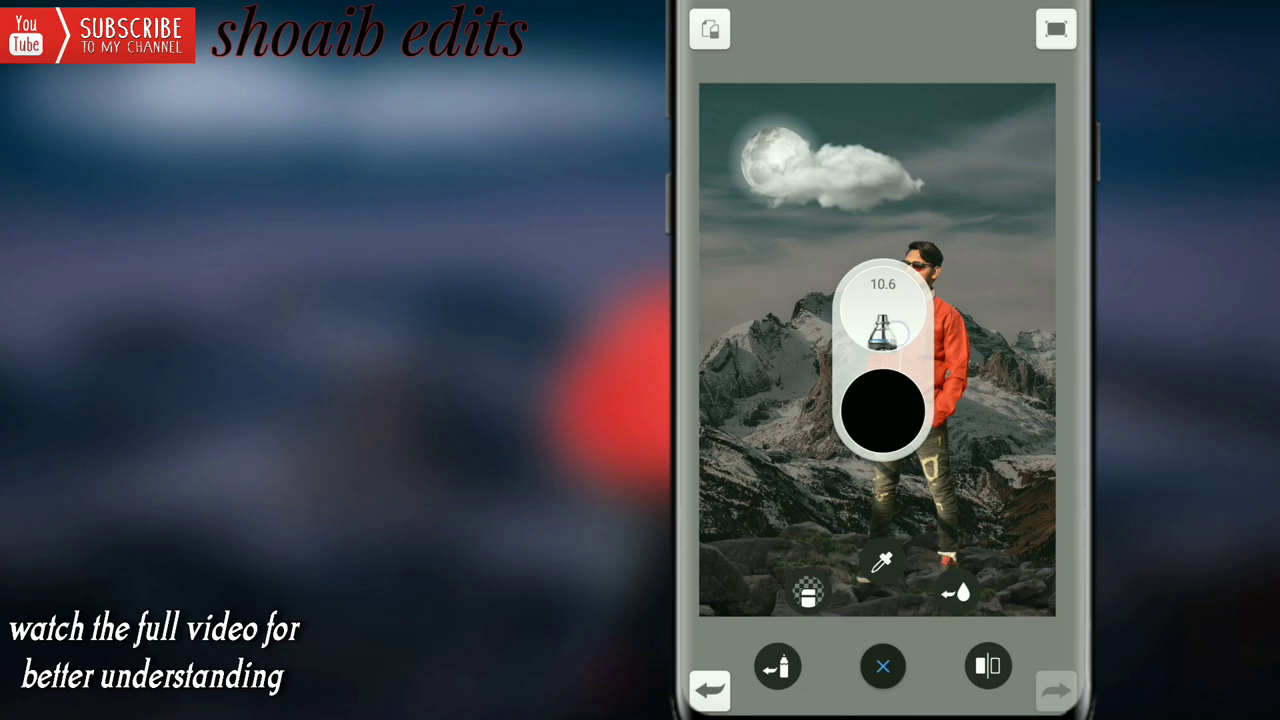
Airbrush black shadows on the rocks under the man's shoes
scroll(880, 330, "up", 3)
scroll(880, 330, "up", 5)
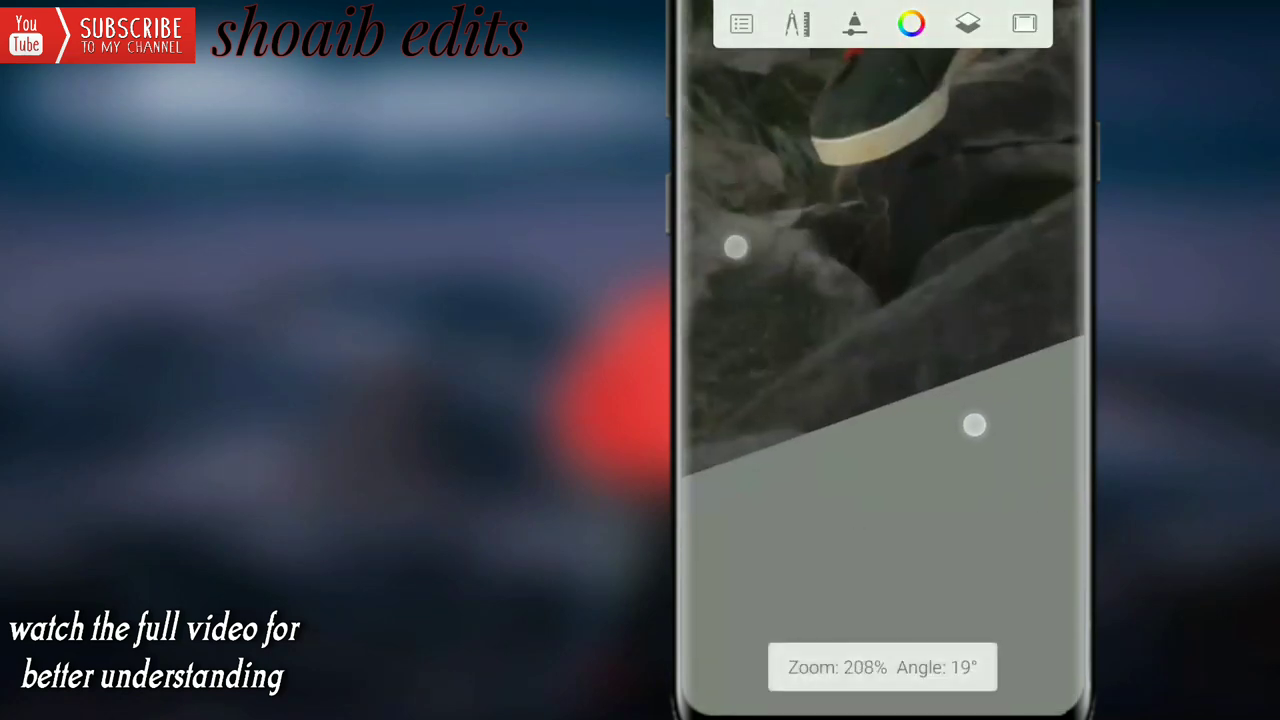
left_click_drag(735, 247, 831, 391)
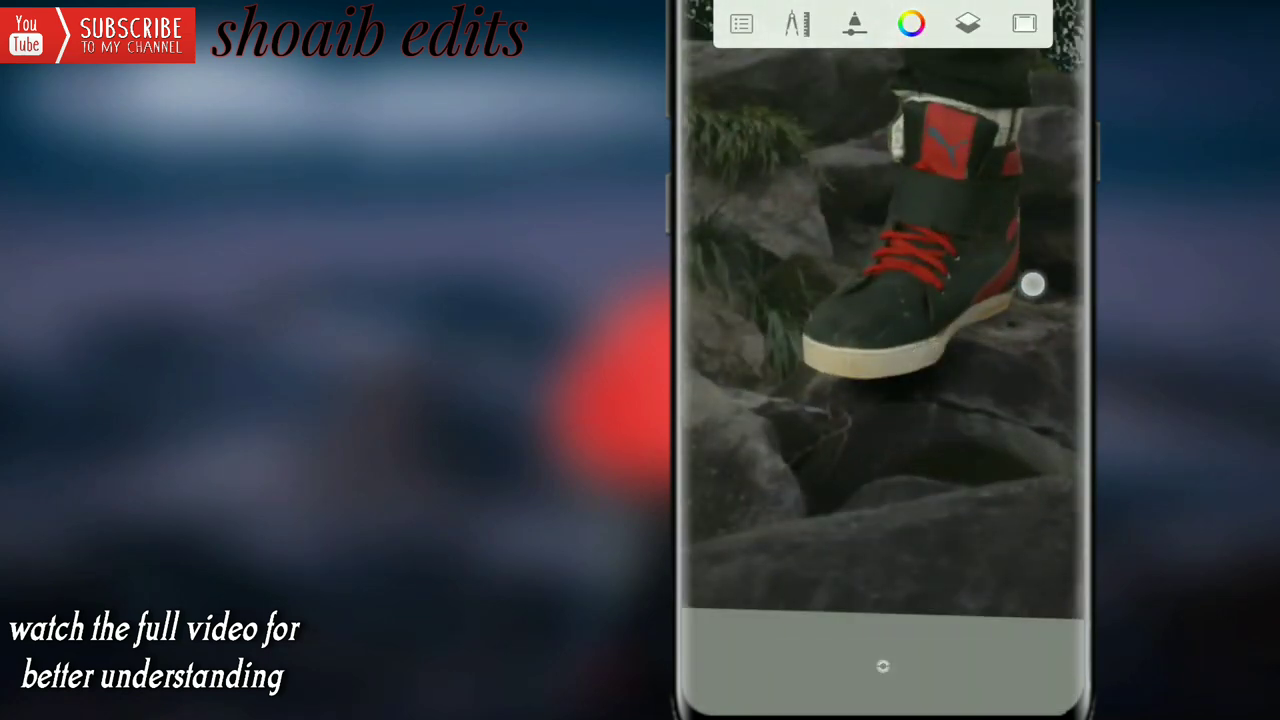
mouse_move(1032, 285)
left_mouse_down()
mouse_move(897, 462)
mouse_move(963, 520)
mouse_move(979, 368)
left_mouse_up()
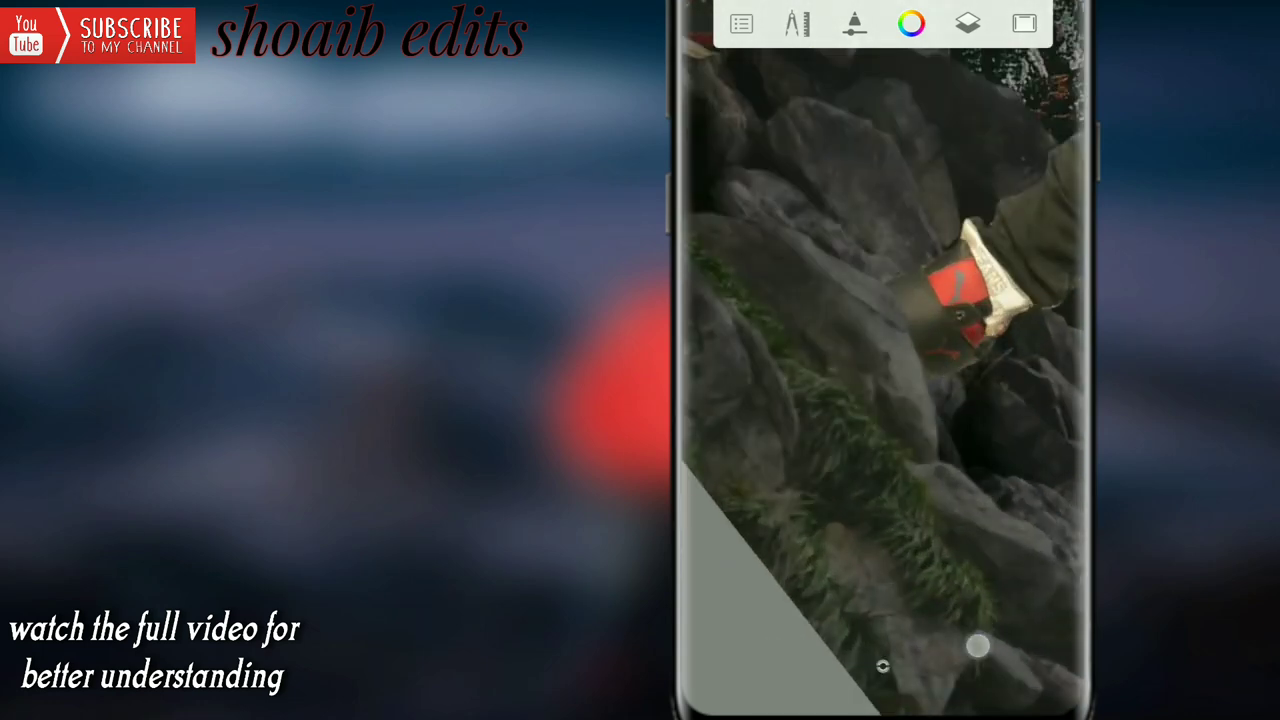
left_click_drag(906, 527, 937, 618)
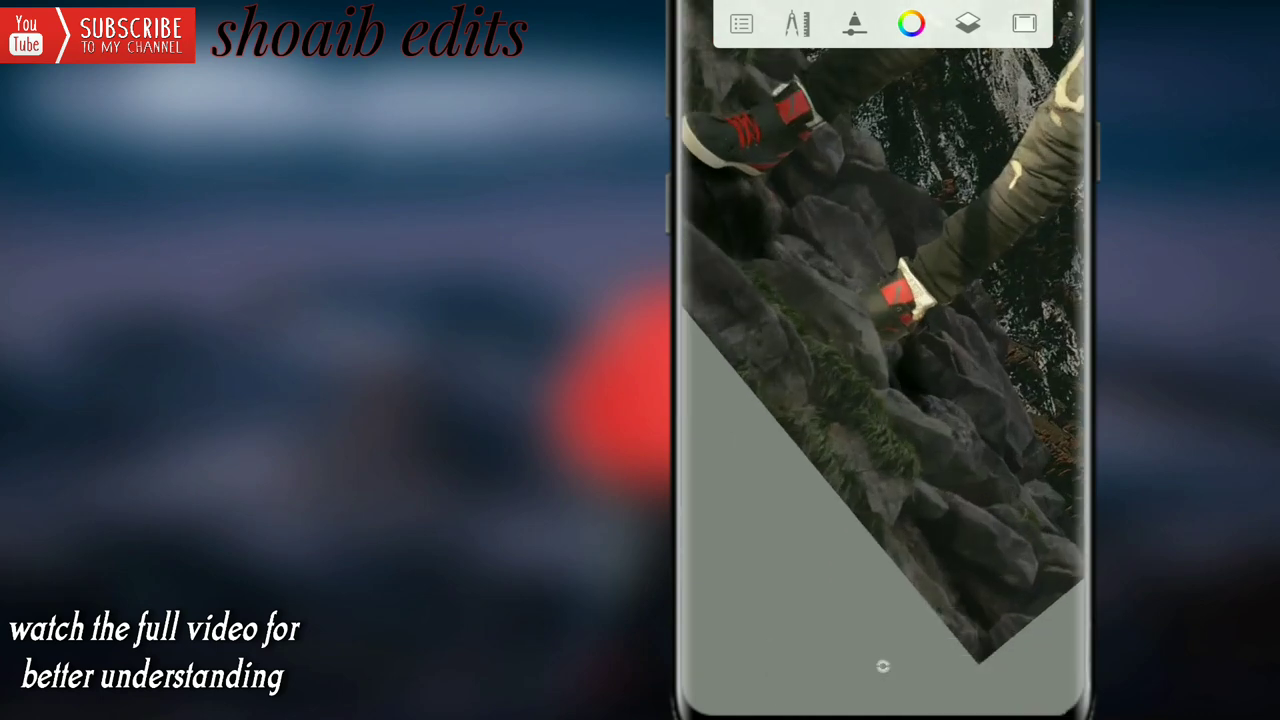
left_click_drag(1023, 351, 1020, 205)
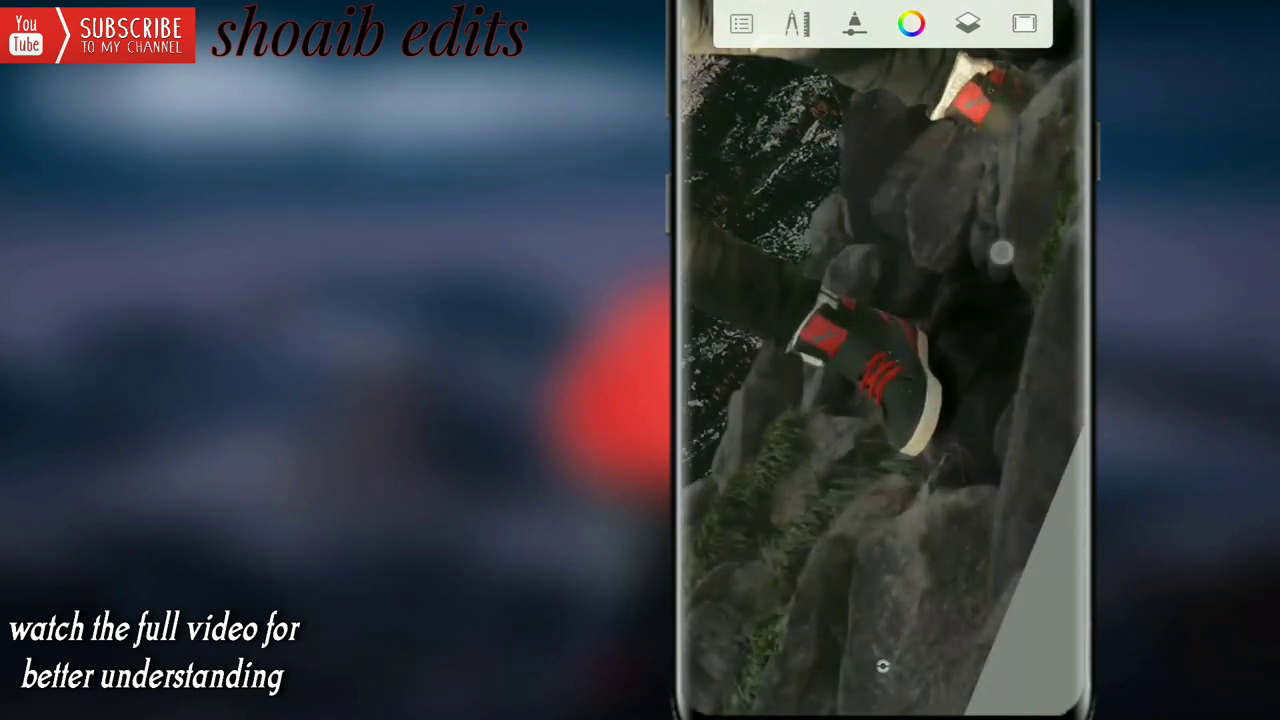
left_click_drag(1004, 435, 1037, 426)
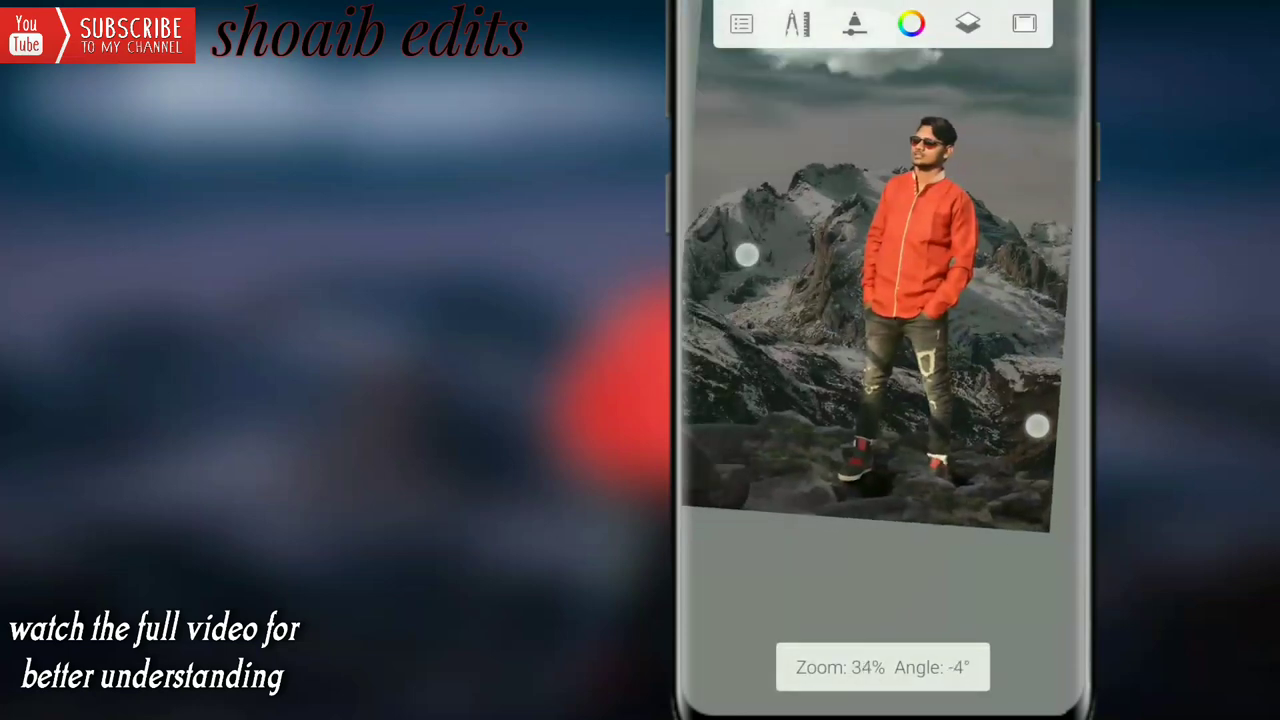
Move the shadow layer up to second place in the layer stack
left_click(967, 23)
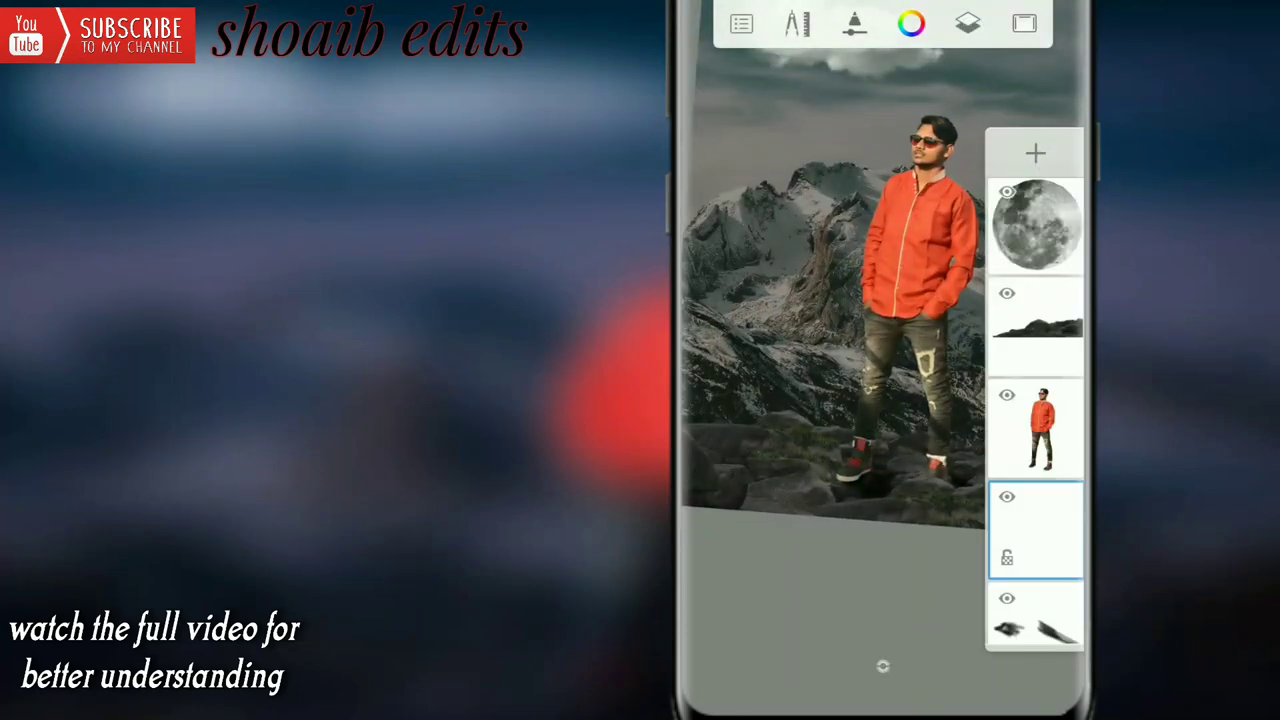
left_click_drag(1035, 530, 1035, 325)
mouse_move(894, 480)
left_mouse_down()
mouse_move(972, 555)
mouse_move(880, 660)
left_mouse_up()
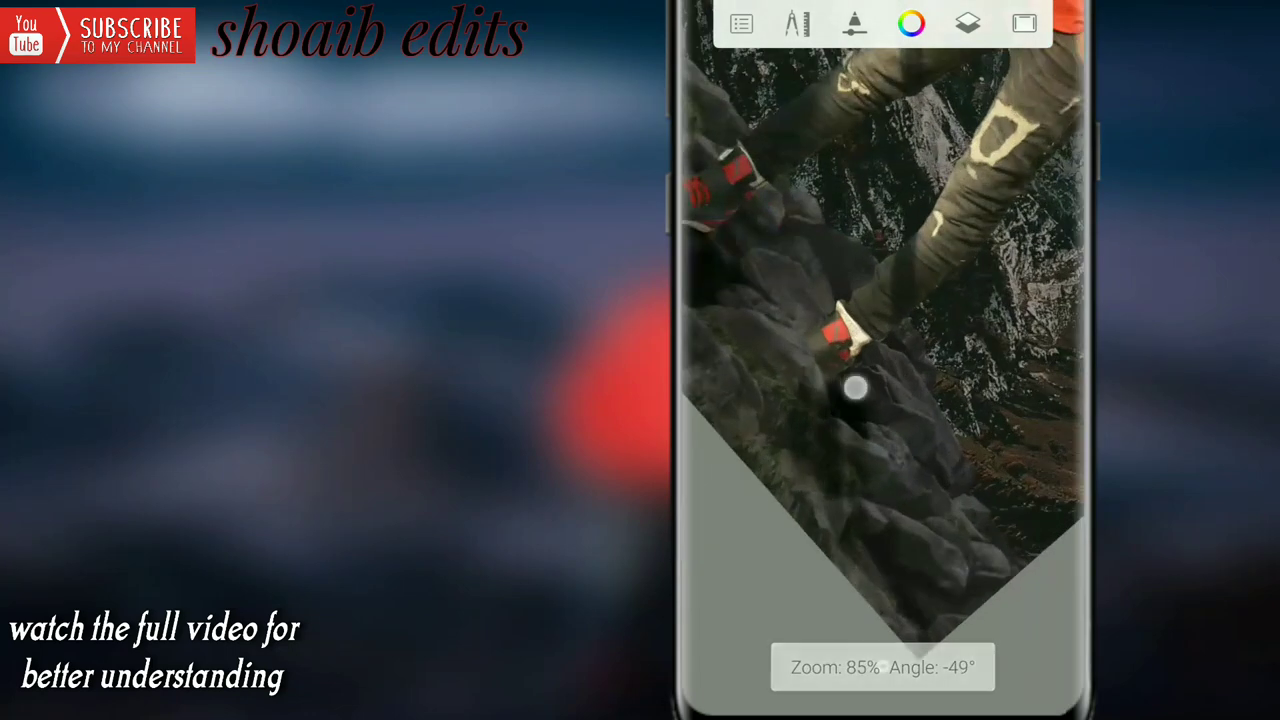
left_click_drag(855, 388, 1040, 420)
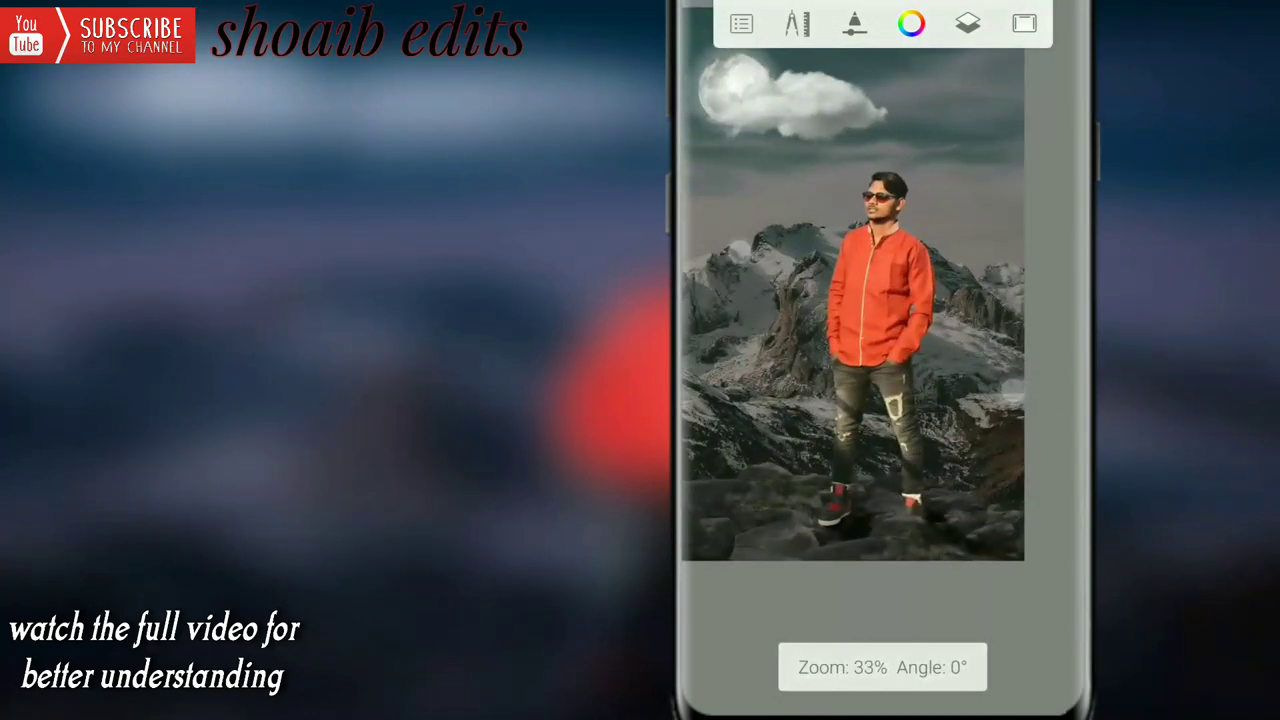
left_click(1012, 389)
left_click(1035, 320)
left_click(883, 667)
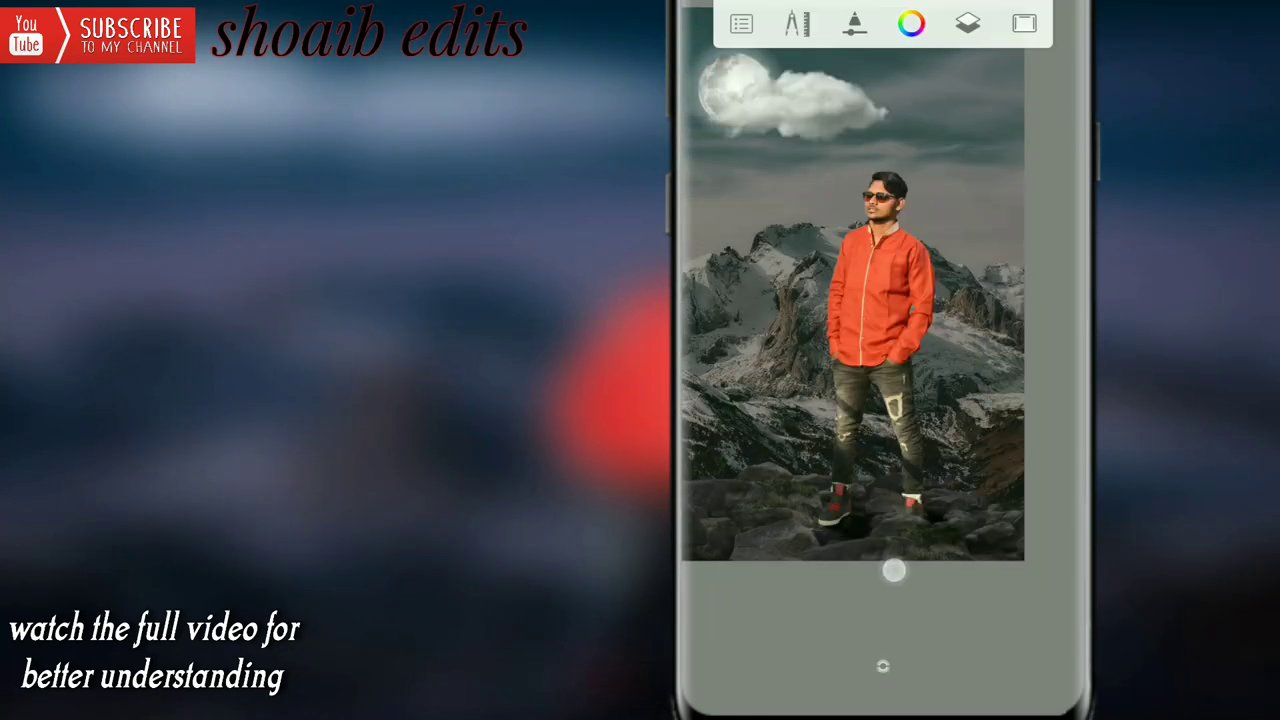
Add another empty layer and move it higher in the stack
left_click_drag(894, 570, 1000, 463)
left_click(967, 23)
left_click(1035, 440)
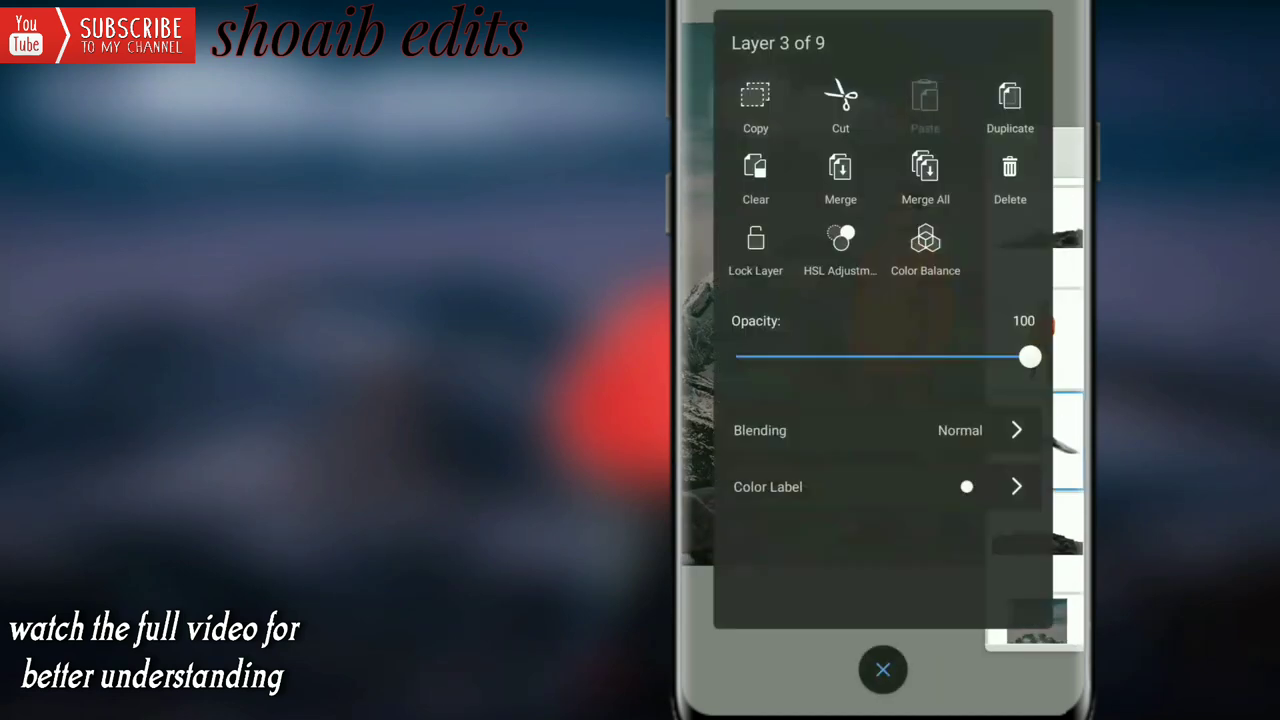
left_click(883, 667)
left_click_drag(1040, 420, 1011, 374)
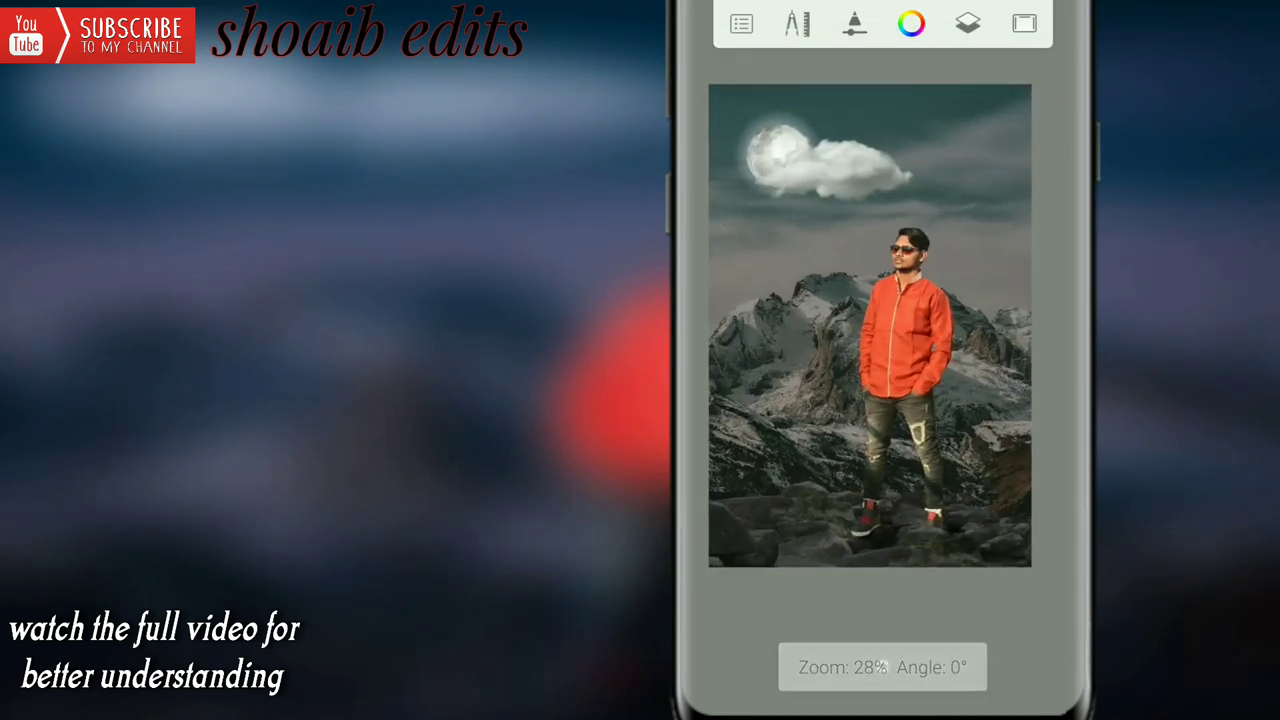
left_click(967, 23)
left_click(1034, 151)
left_click_drag(1070, 430, 1070, 335)
left_click(882, 400)
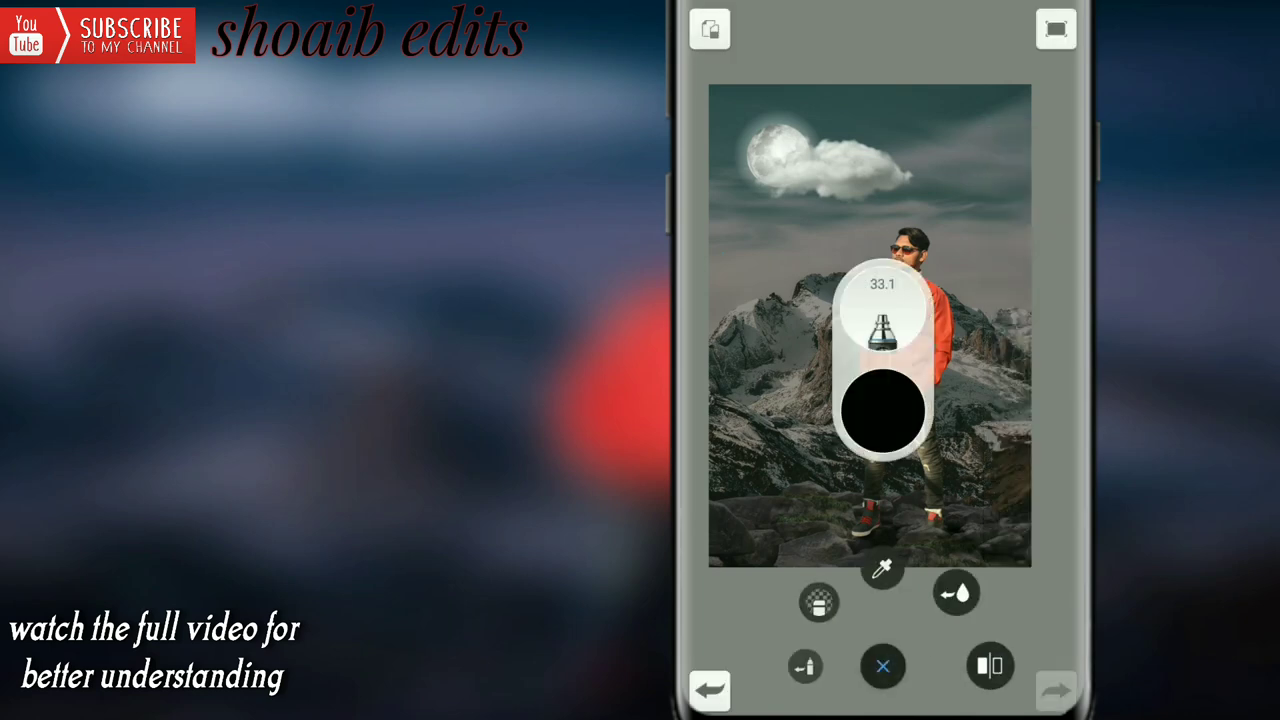
Choose a black Airbrush Tapered brush at size 33.1
left_click(805, 667)
scroll(1010, 320, "down", 5)
scroll(1010, 320, "down", 5)
scroll(1010, 320, "down", 5)
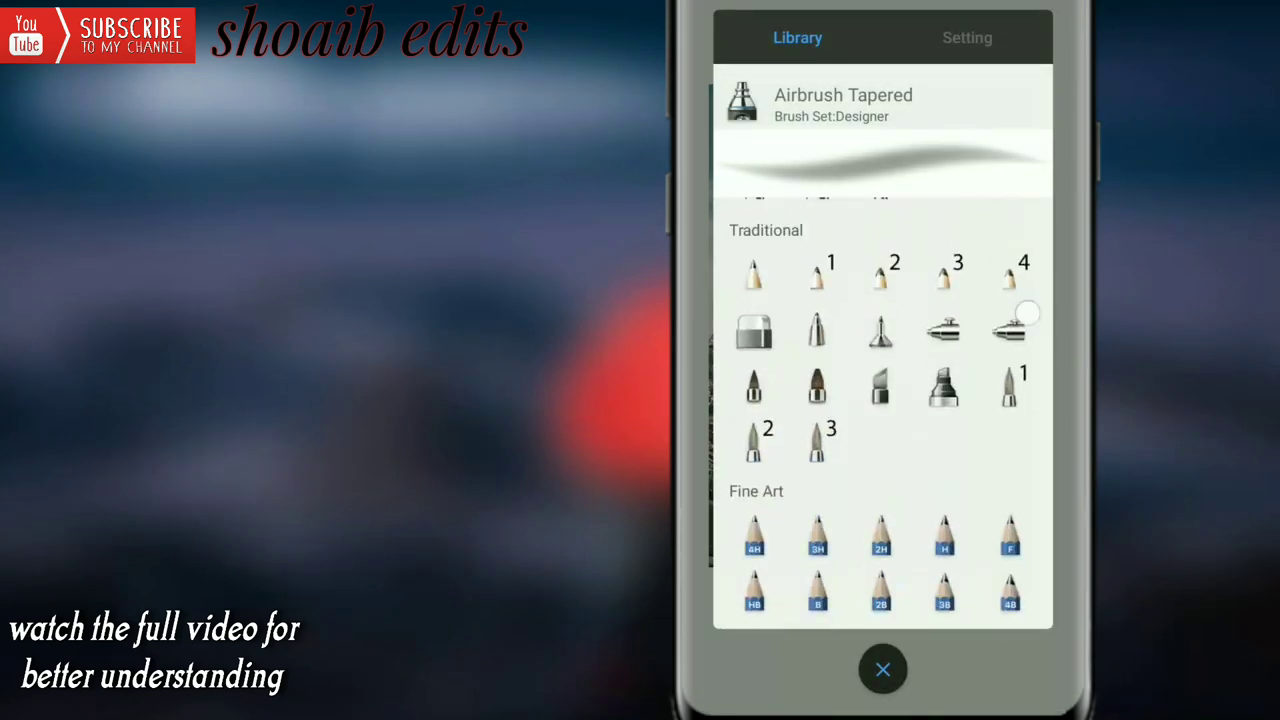
left_click_drag(1027, 315, 1027, 353)
left_click(1010, 368)
scroll(883, 360, "up", 5)
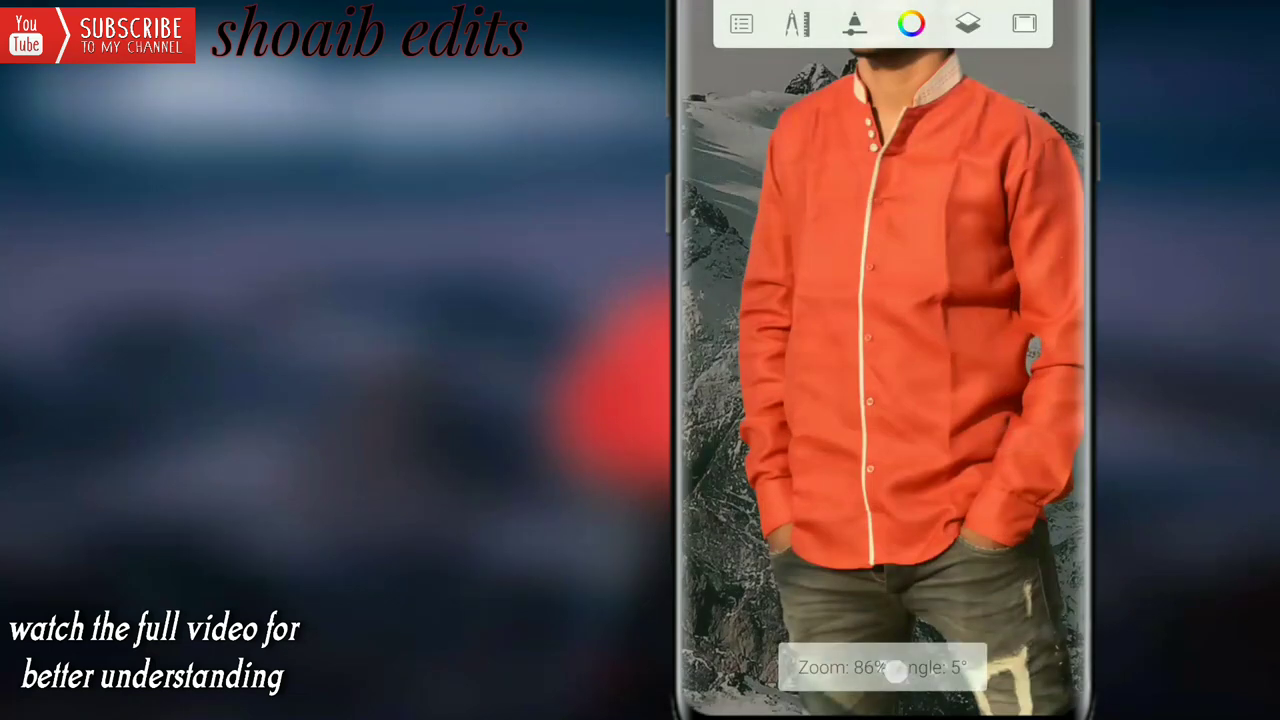
Set the brush opacity to 63% and zoom in on the orange shirt
left_click(893, 668)
scroll(850, 334, "up", 3)
scroll(850, 334, "up", 5)
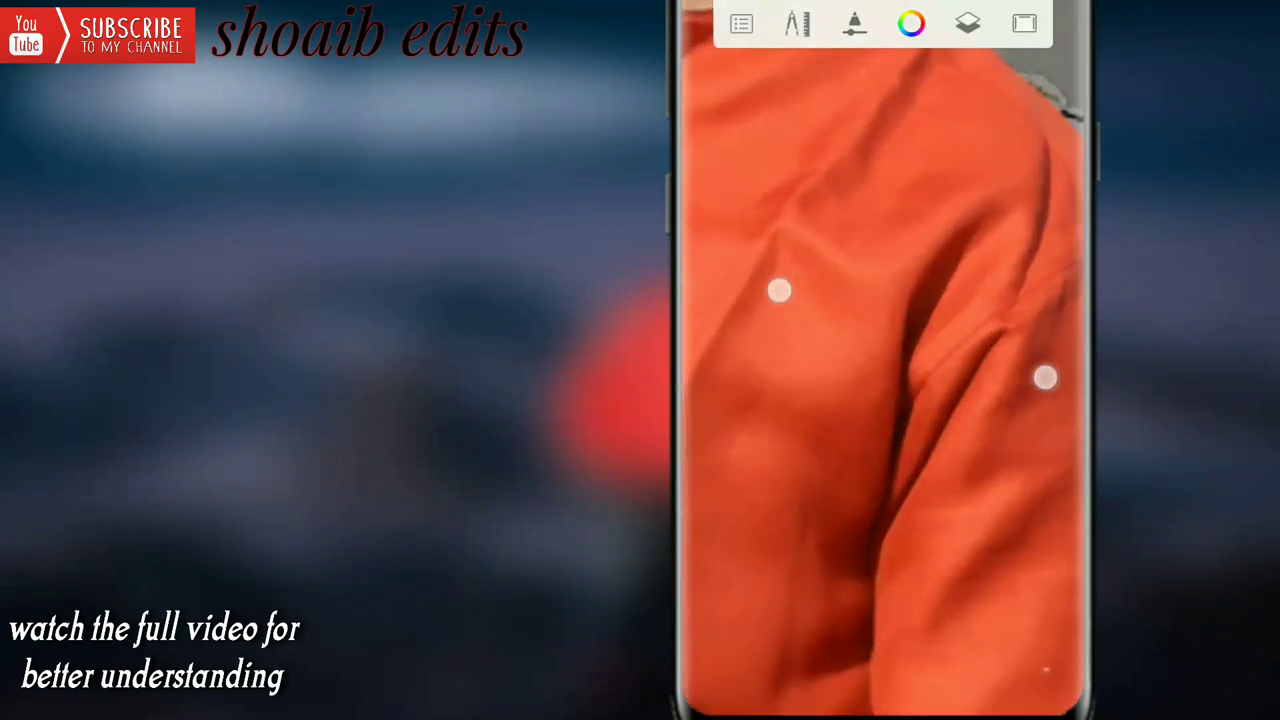
scroll(850, 334, "up", 3)
scroll(850, 285, "down", 1)
left_click(883, 666)
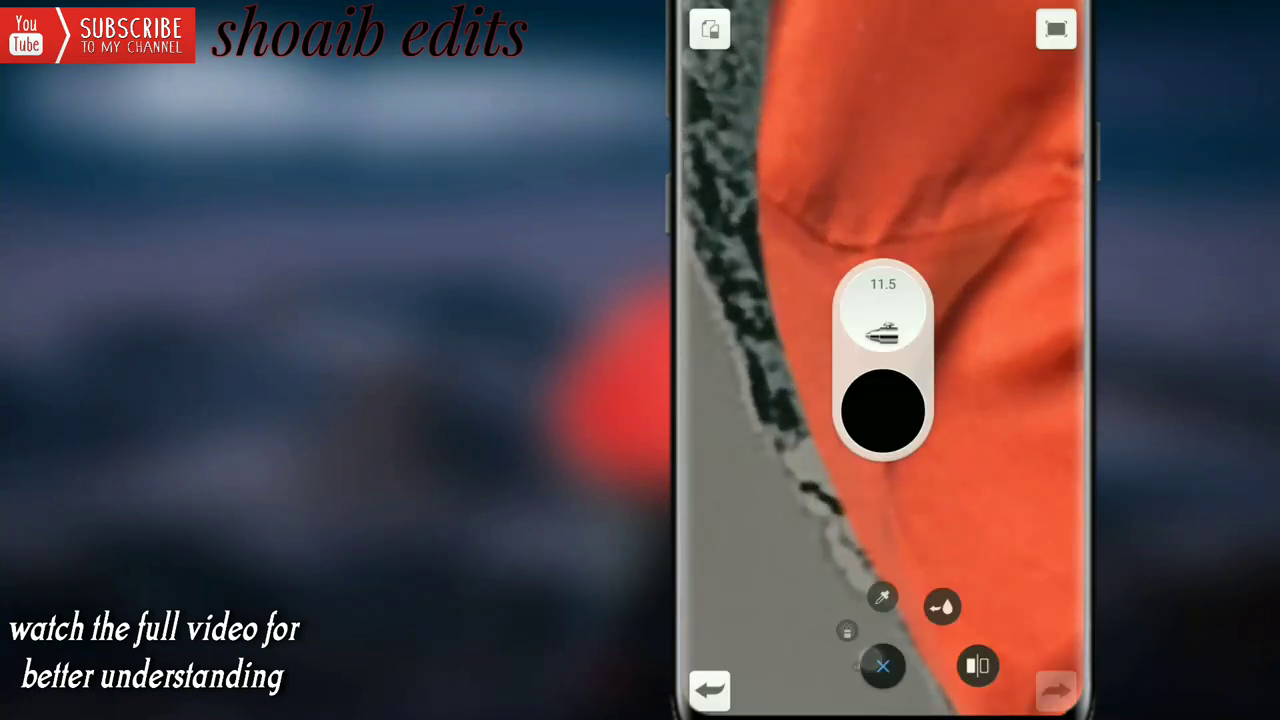
left_click(883, 666)
scroll(840, 313, "up", 2)
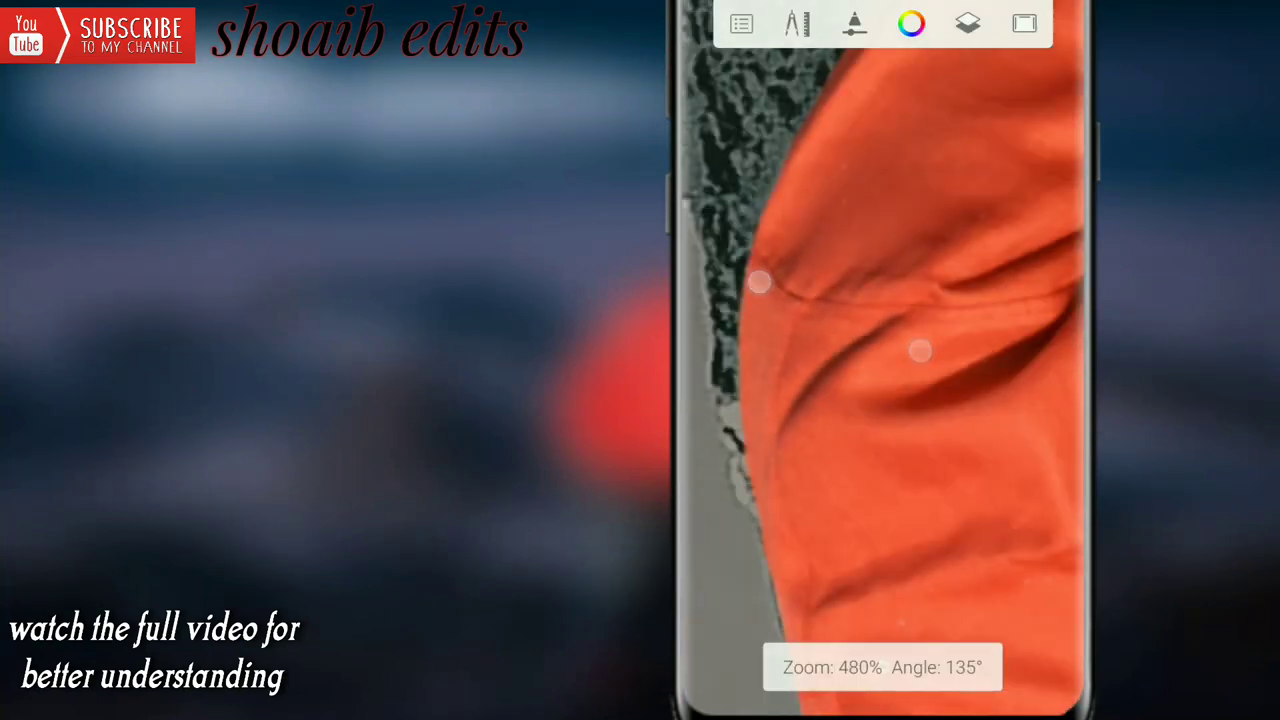
scroll(840, 313, "down", 3)
scroll(850, 300, "down", 2)
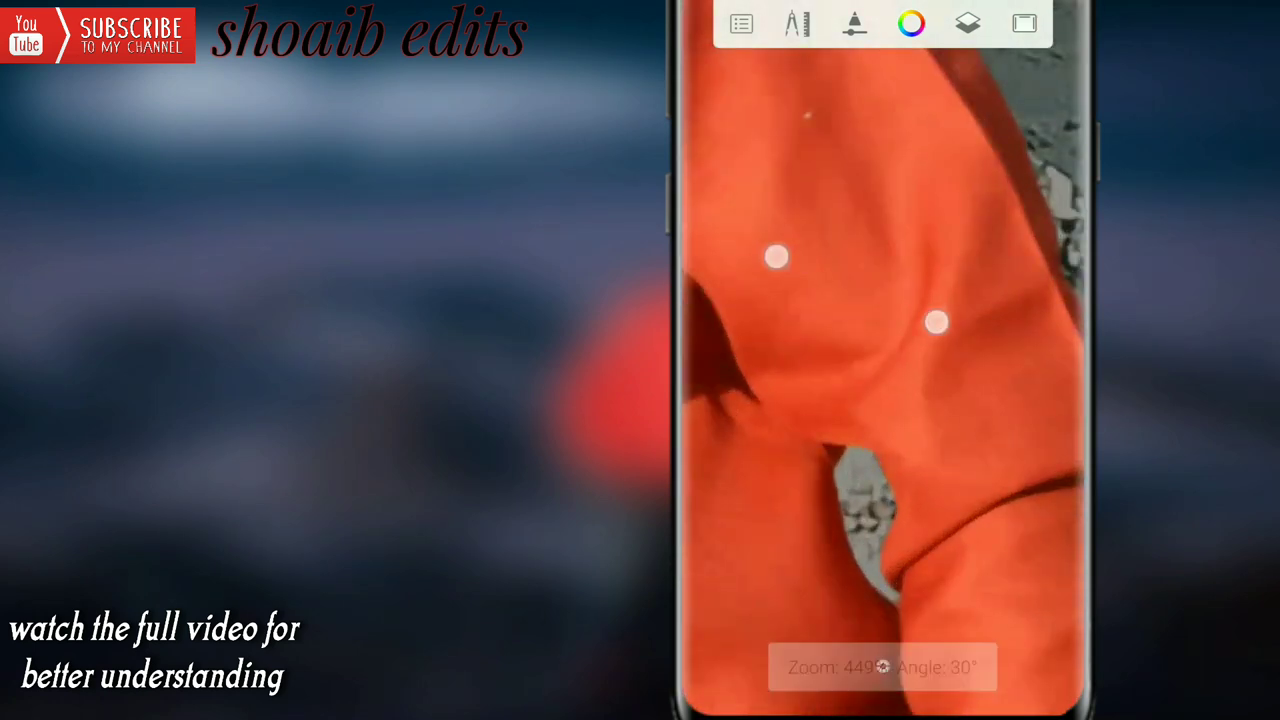
left_click(883, 666)
scroll(854, 293, "up", 3)
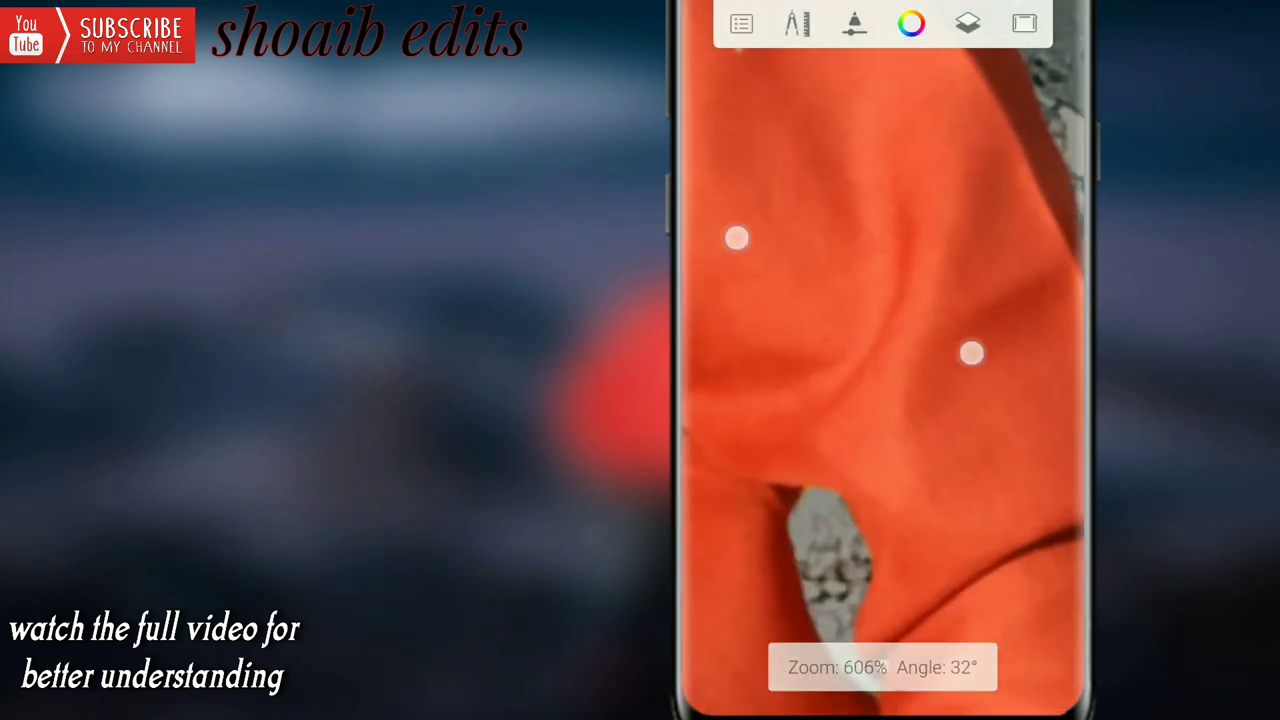
scroll(864, 294, "up", 2)
scroll(890, 333, "up", 2)
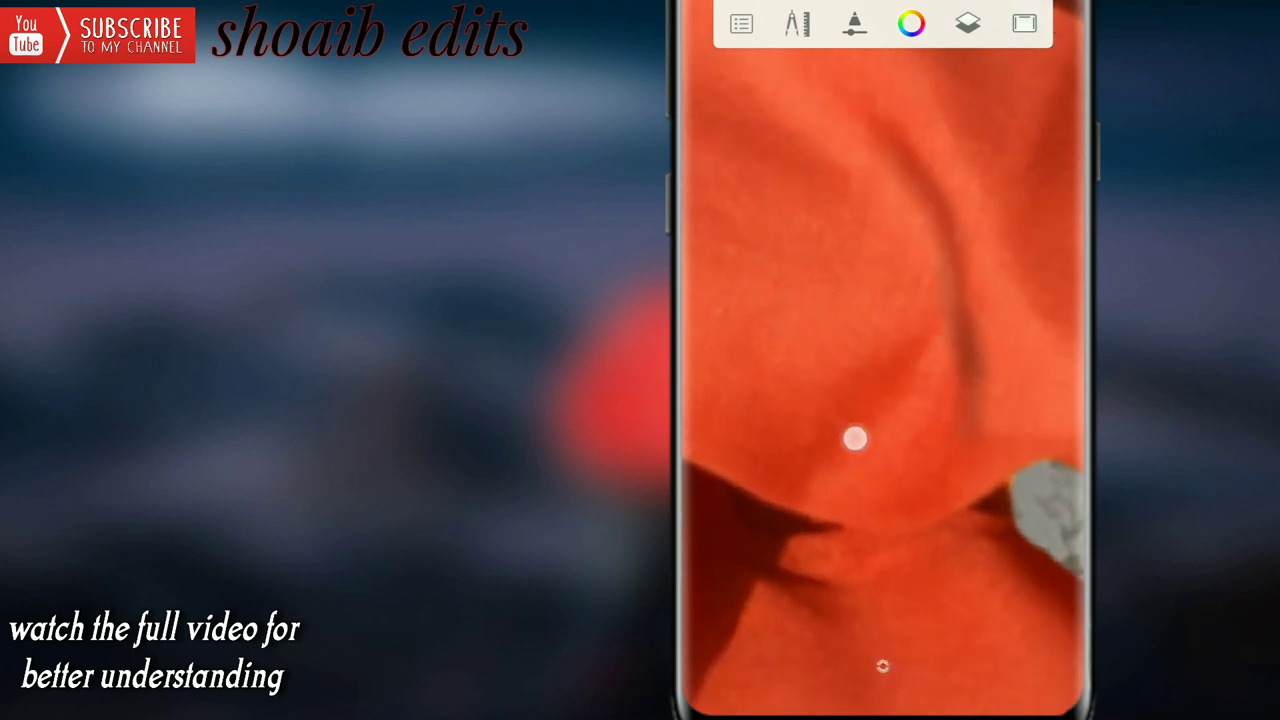
scroll(860, 355, "down", 4)
scroll(865, 350, "up", 3)
scroll(866, 340, "down", 5)
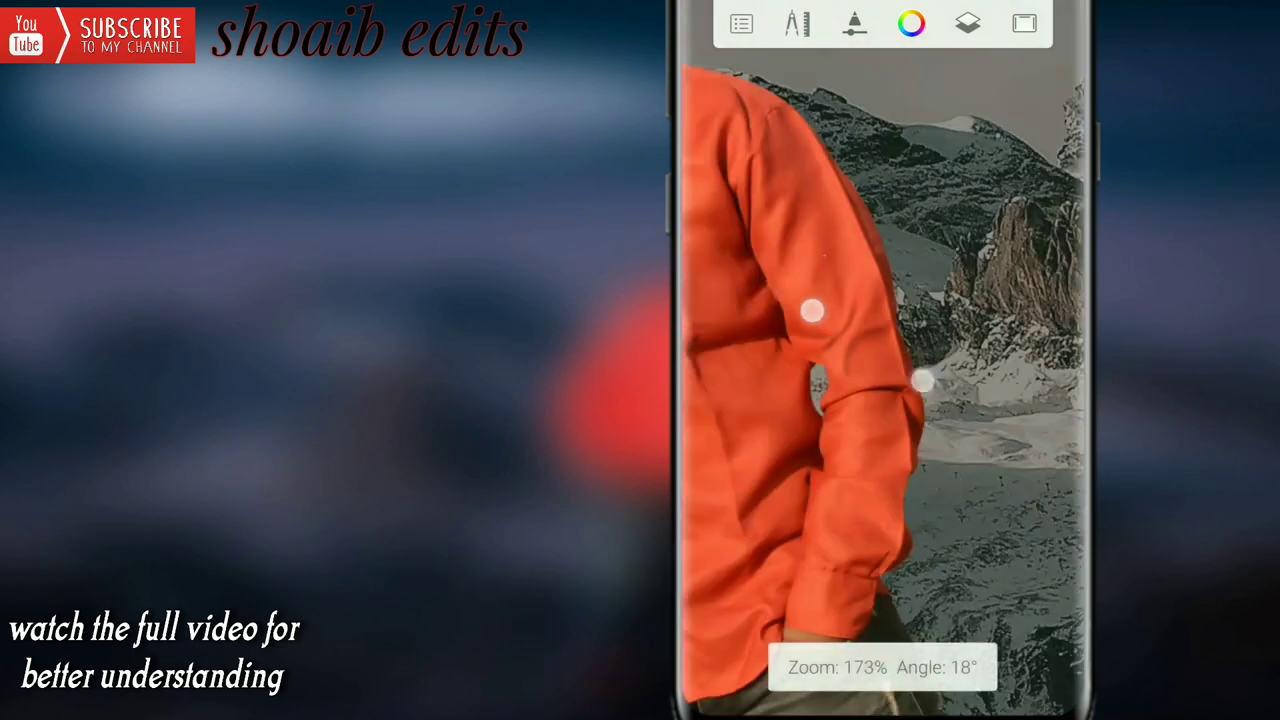
scroll(863, 392, "up", 5)
scroll(890, 323, "down", 2)
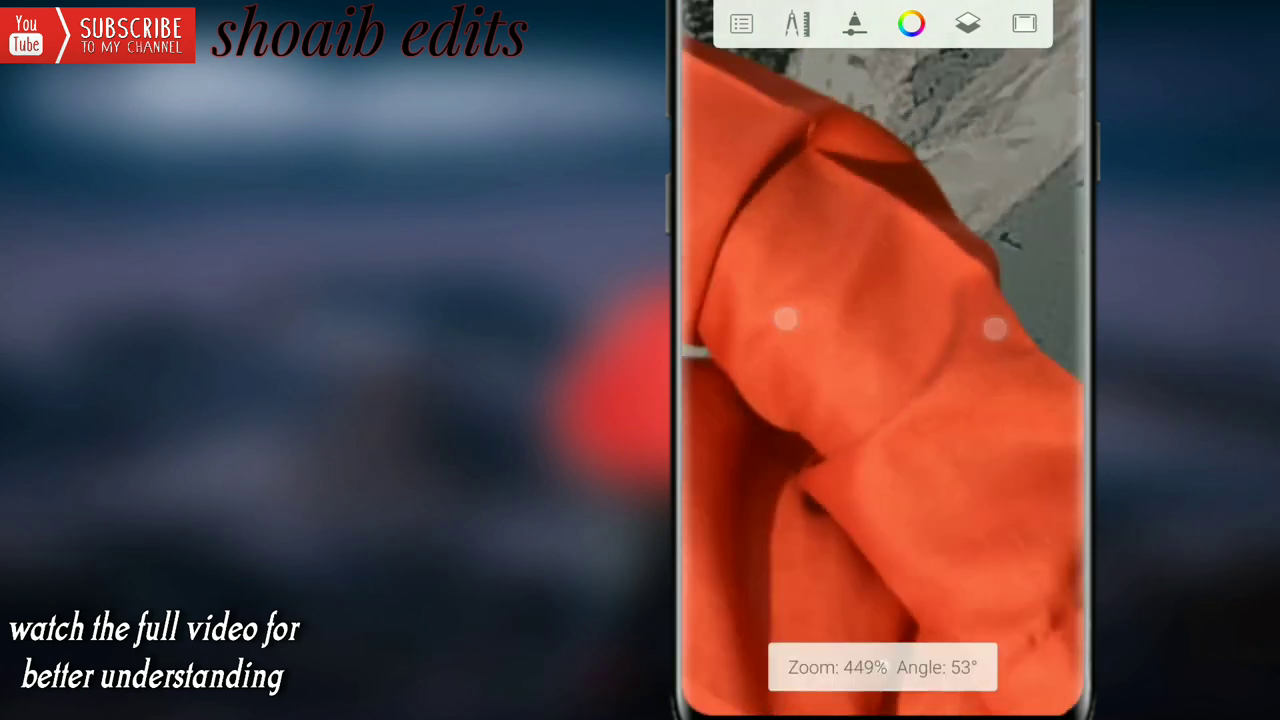
scroll(852, 520, "up", 3)
scroll(851, 366, "down", 2)
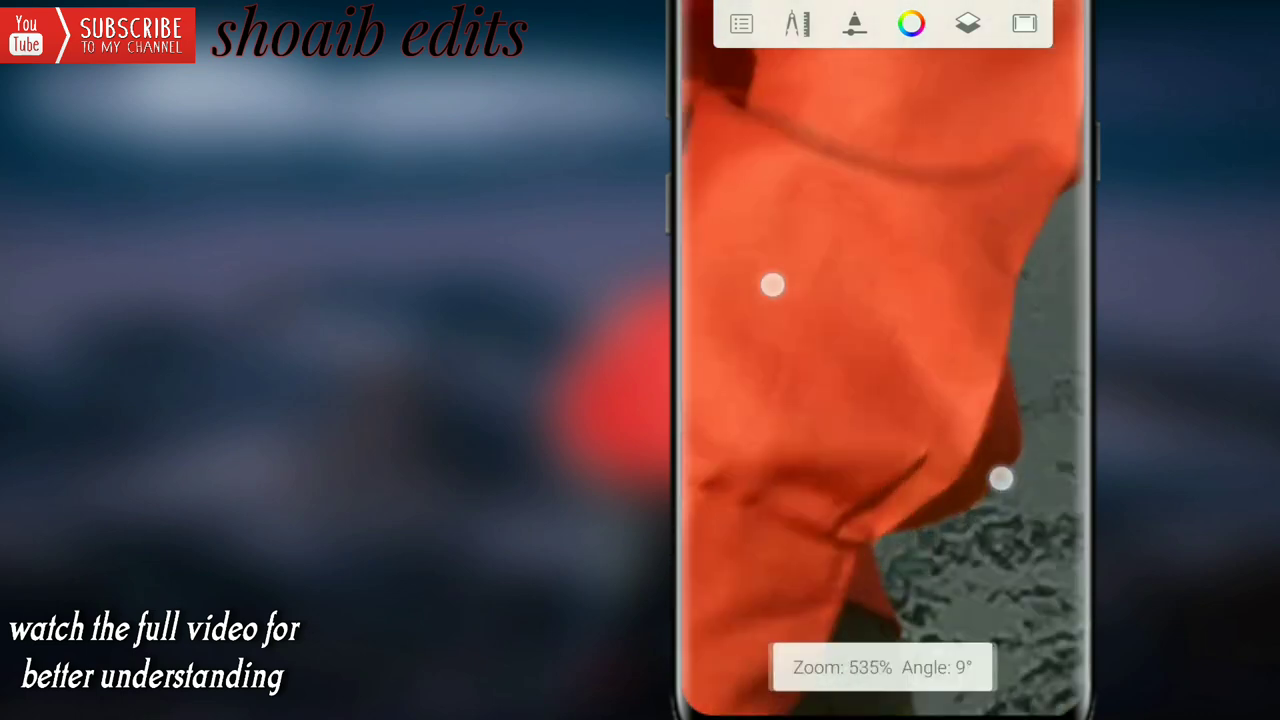
scroll(866, 356, "up", 3)
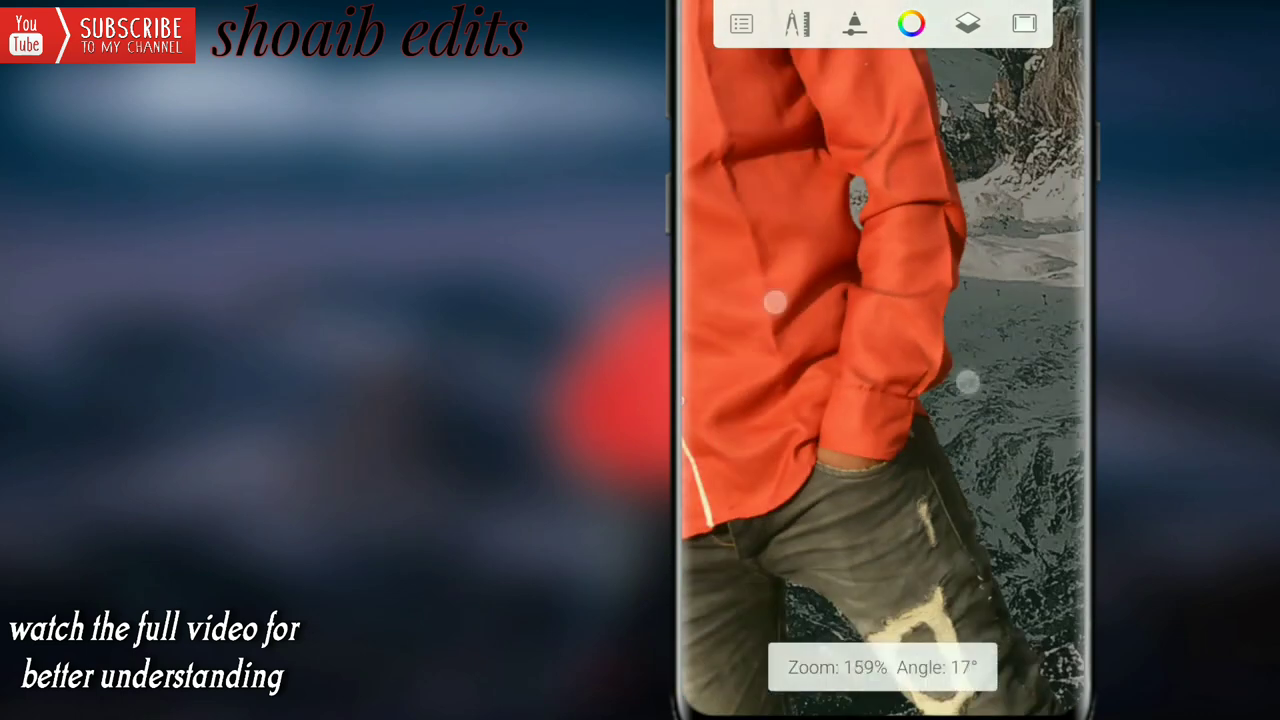
scroll(851, 375, "up", 3)
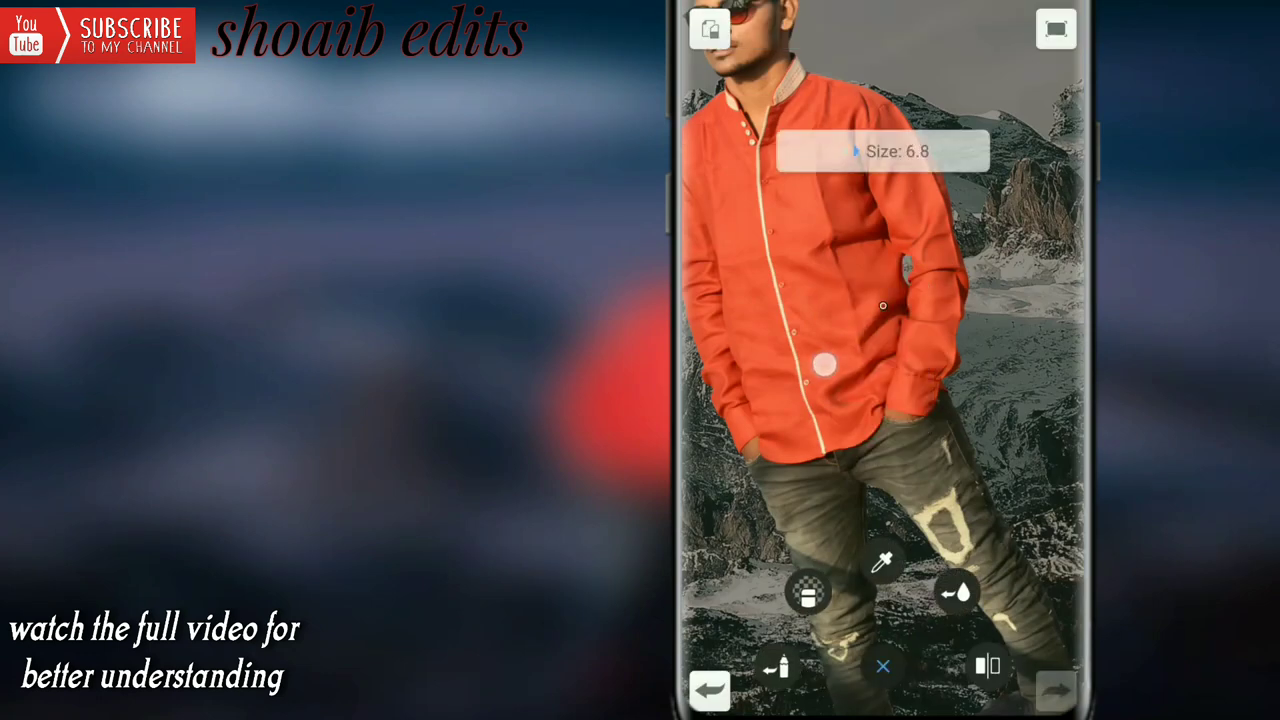
scroll(833, 290, "up", 3)
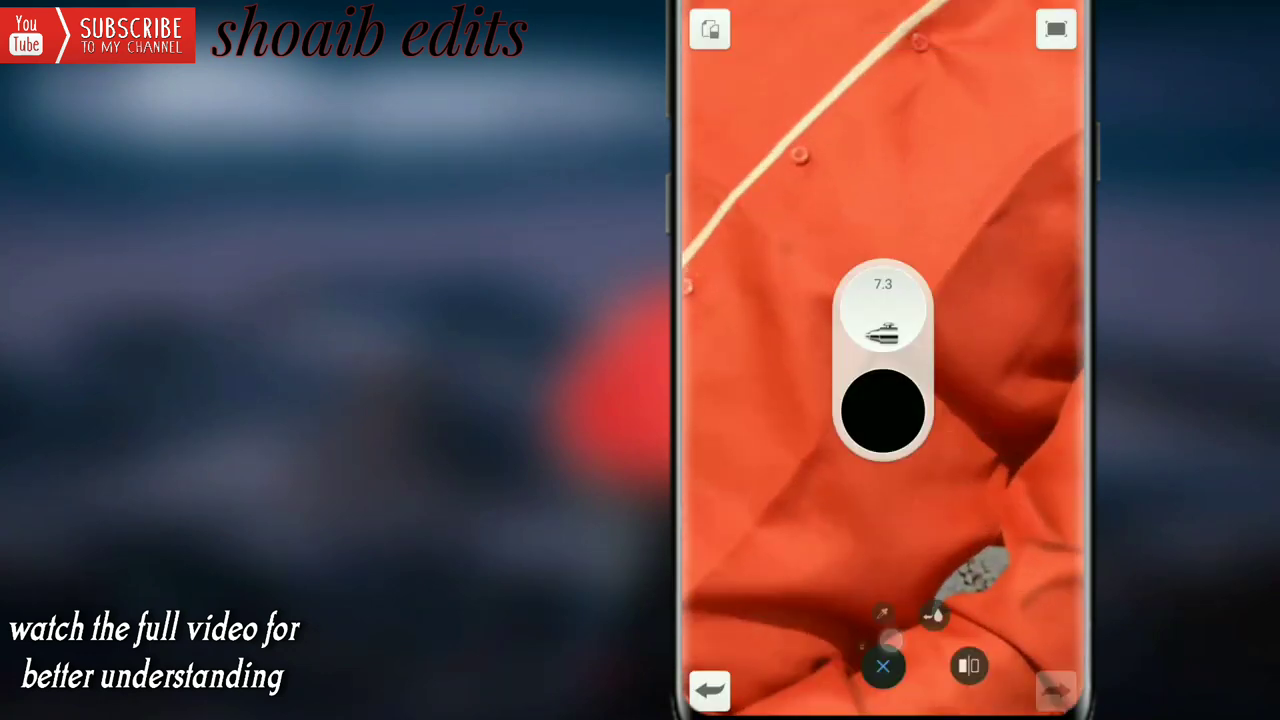
scroll(857, 374, "up", 3)
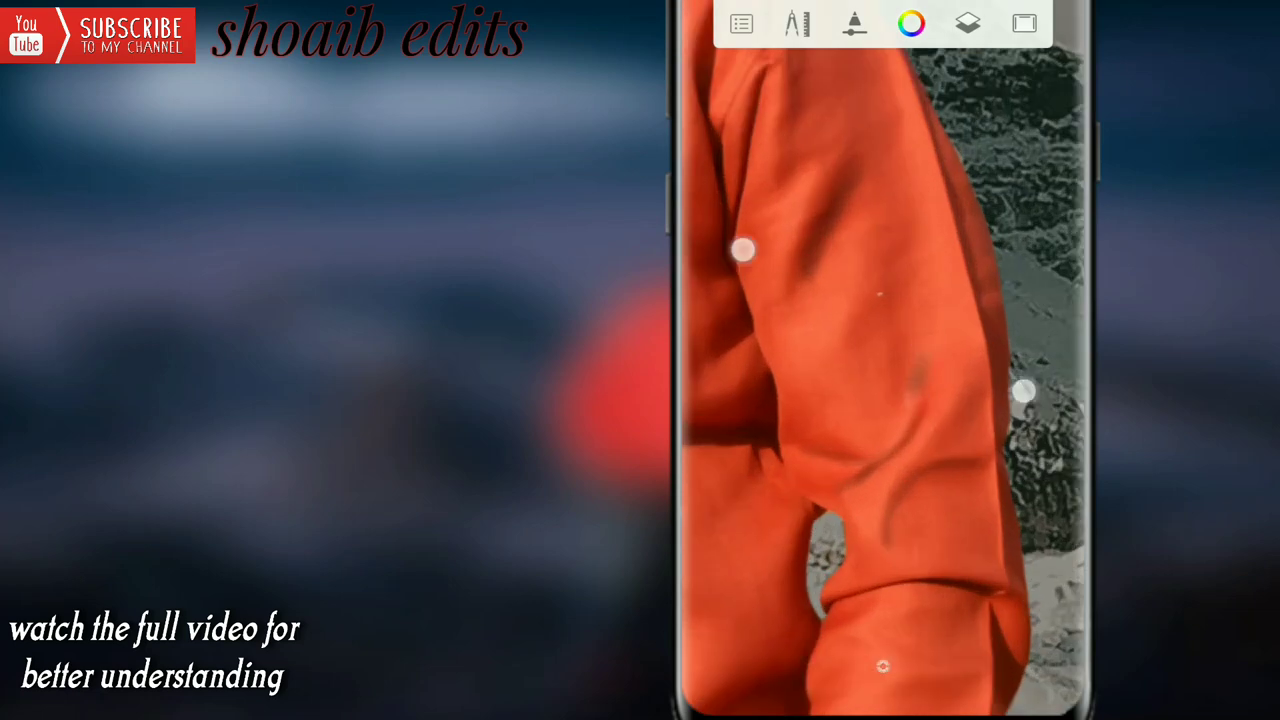
scroll(857, 298, "up", 3)
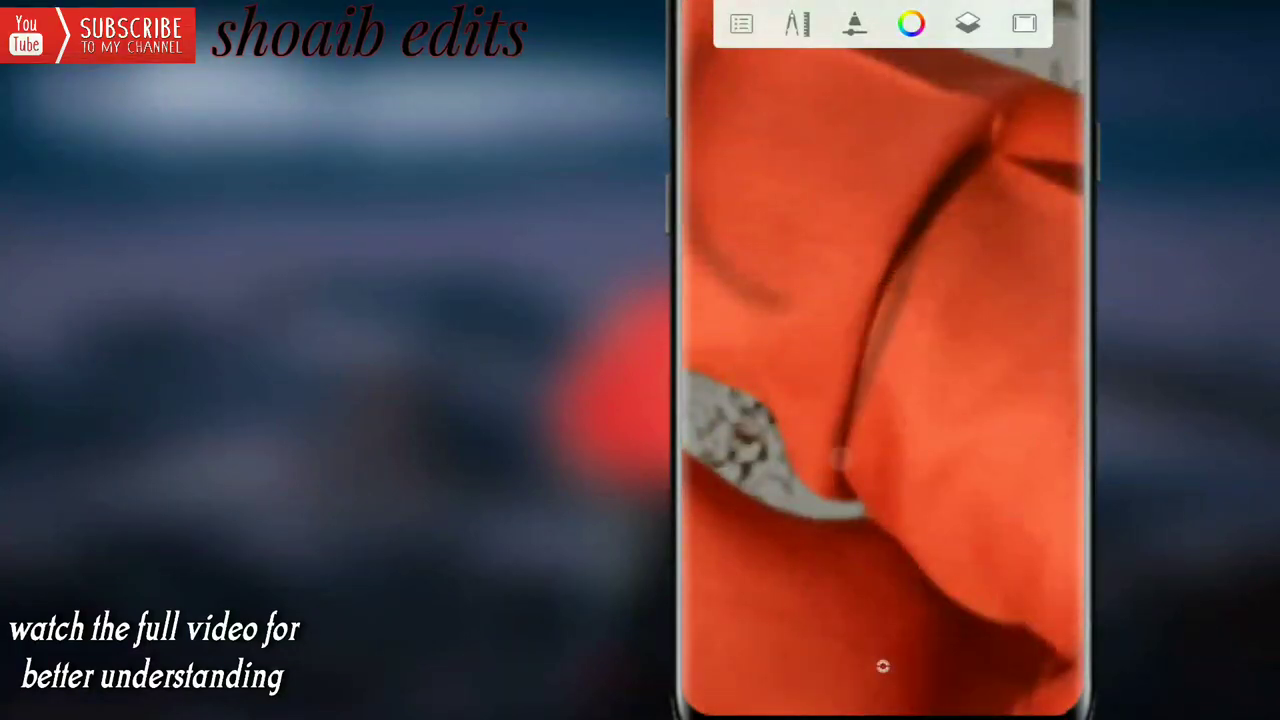
scroll(883, 360, "up", 3)
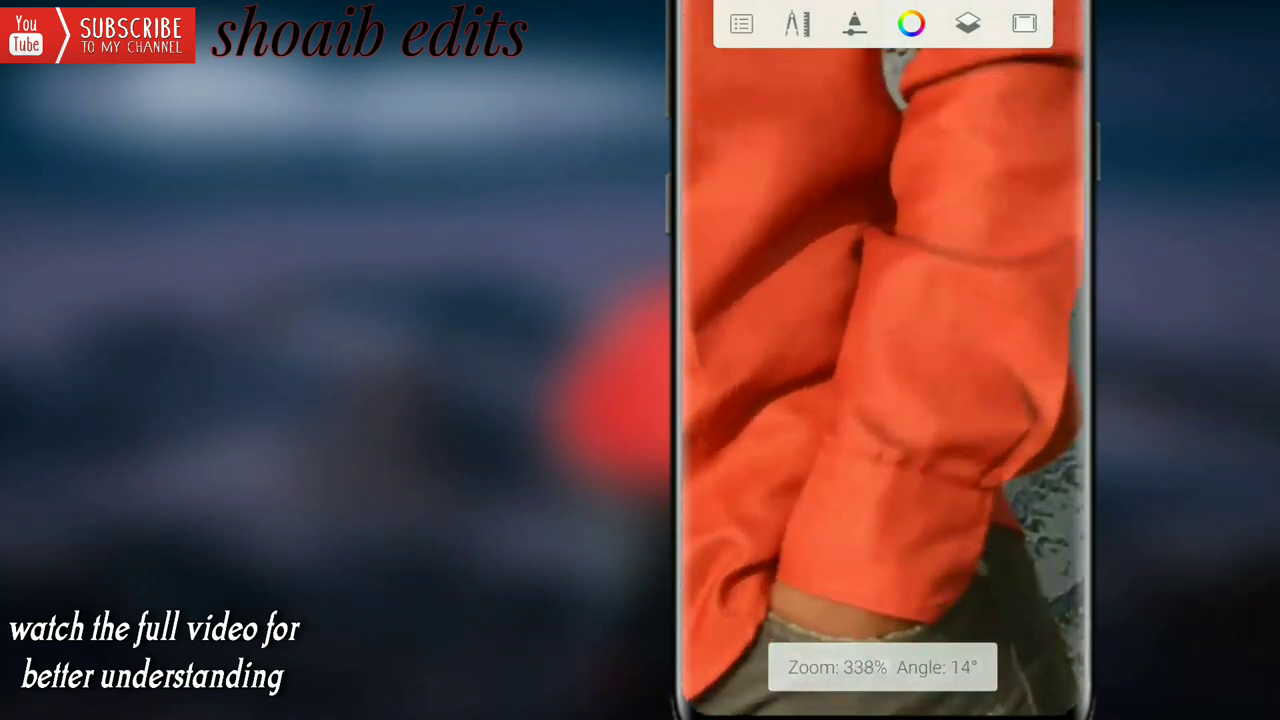
scroll(862, 350, "down", 2)
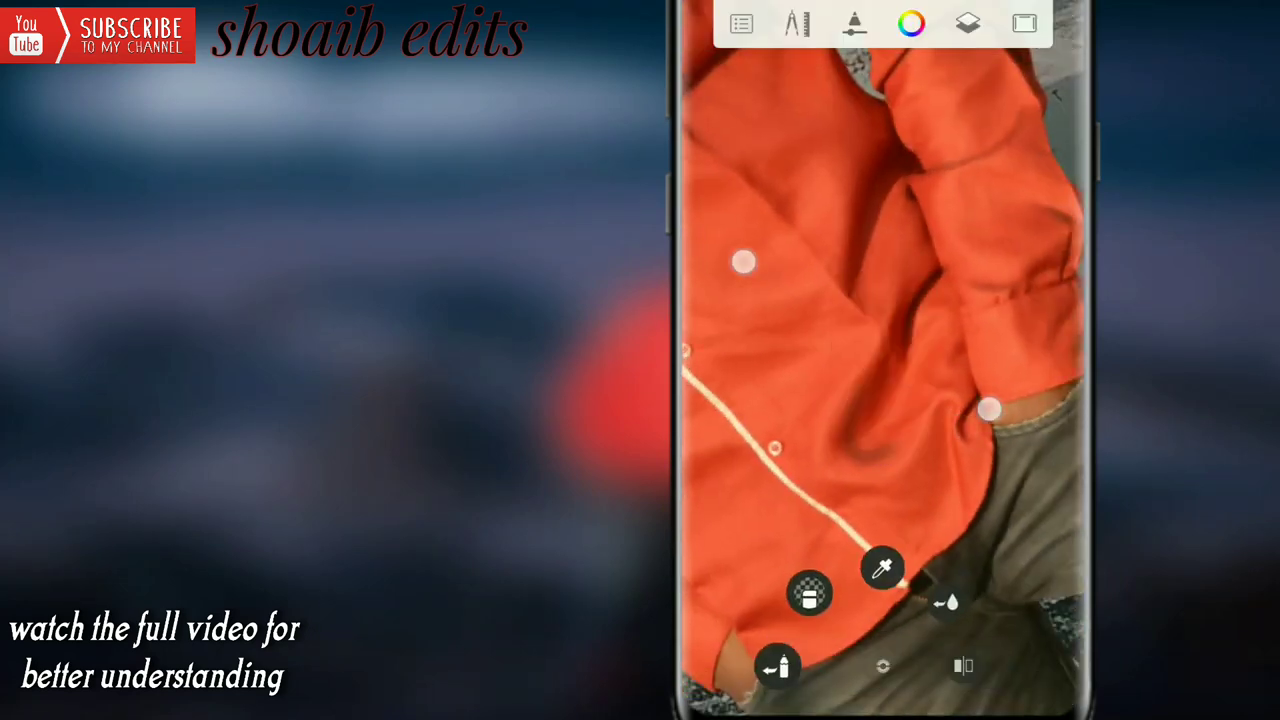
scroll(870, 360, "down", 2)
scroll(894, 381, "down", 2)
scroll(911, 378, "down", 3)
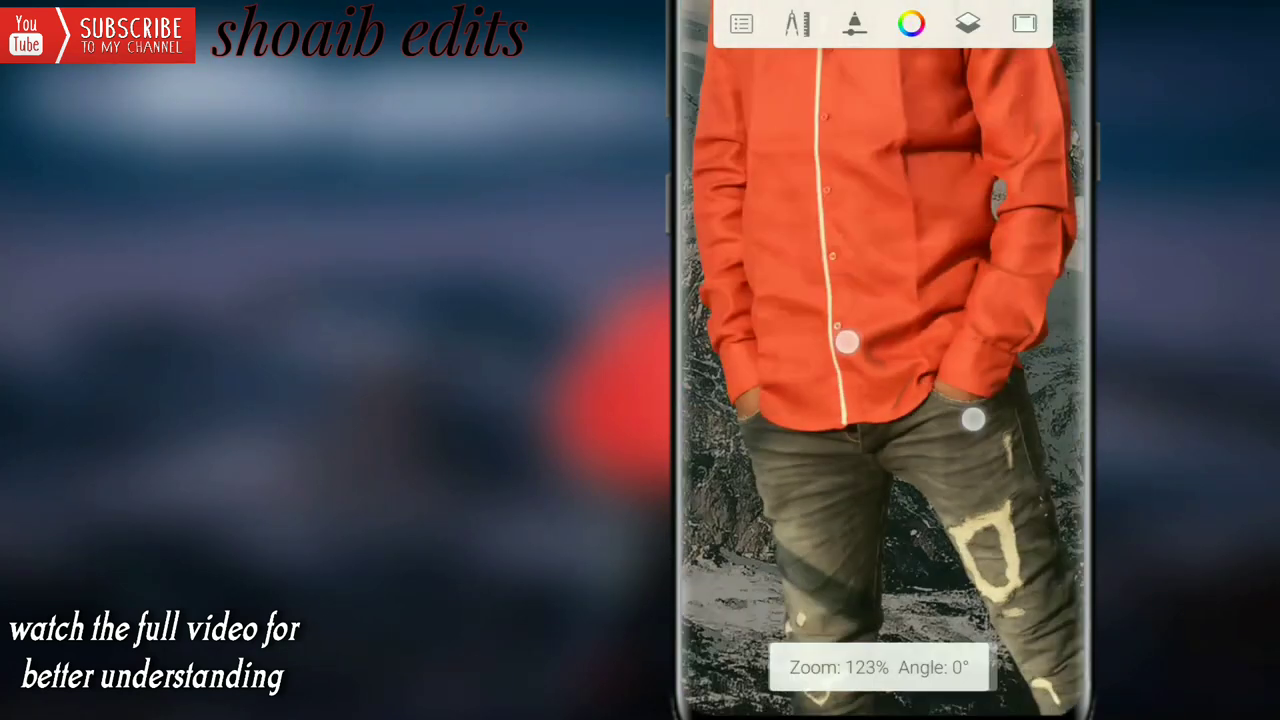
scroll(903, 286, "up", 3)
scroll(848, 320, "up", 1)
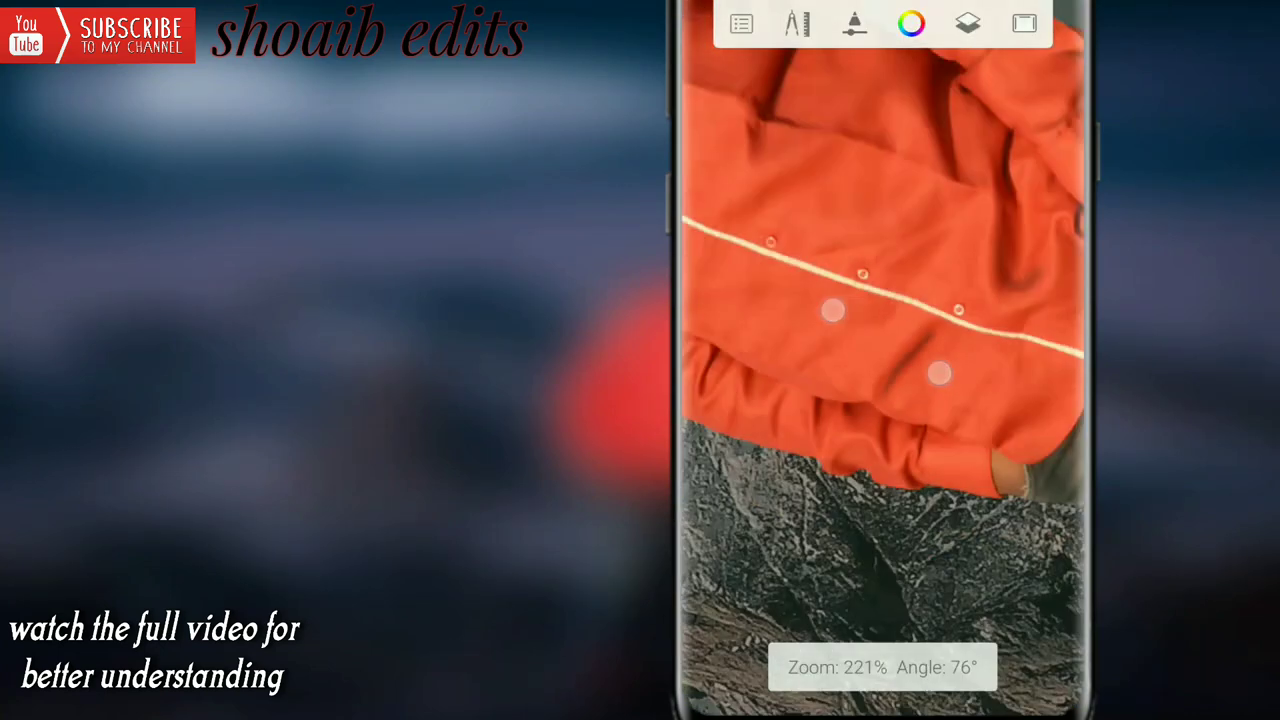
Paint dark shading across the shirt folds, resizing the brush to 5.3
left_click_drag(835, 270, 924, 541)
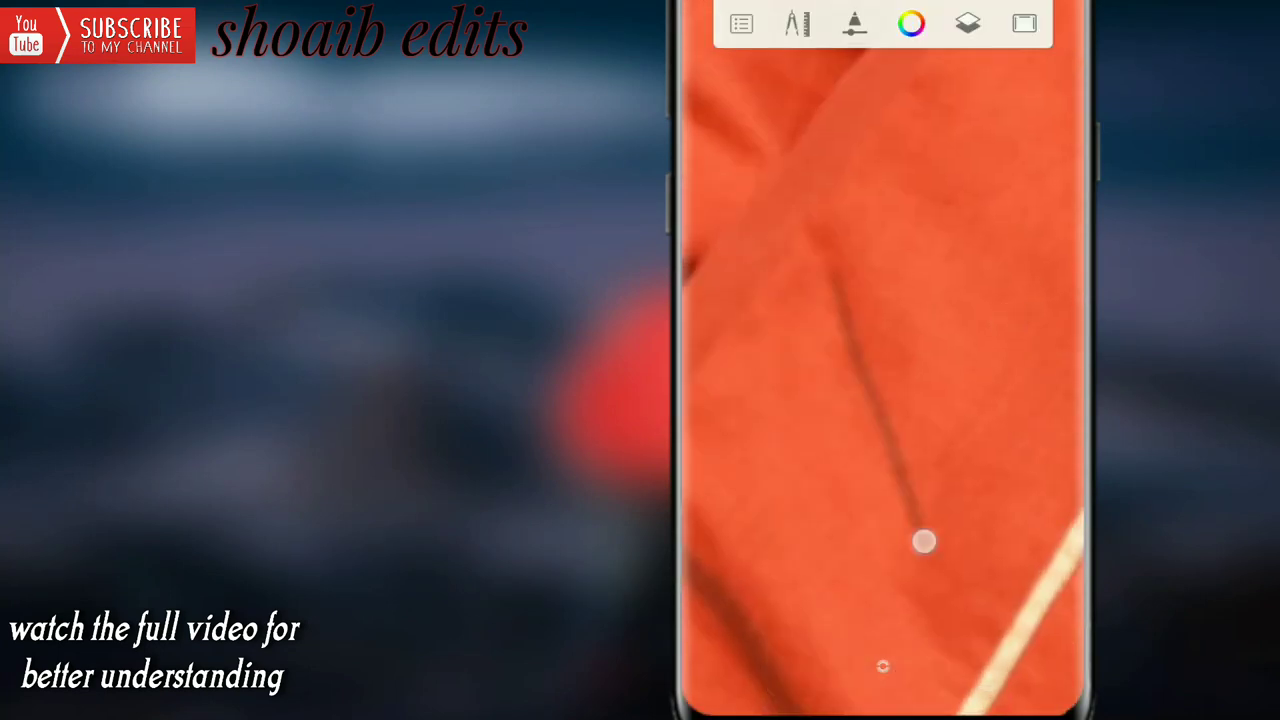
left_click_drag(990, 307, 1017, 307)
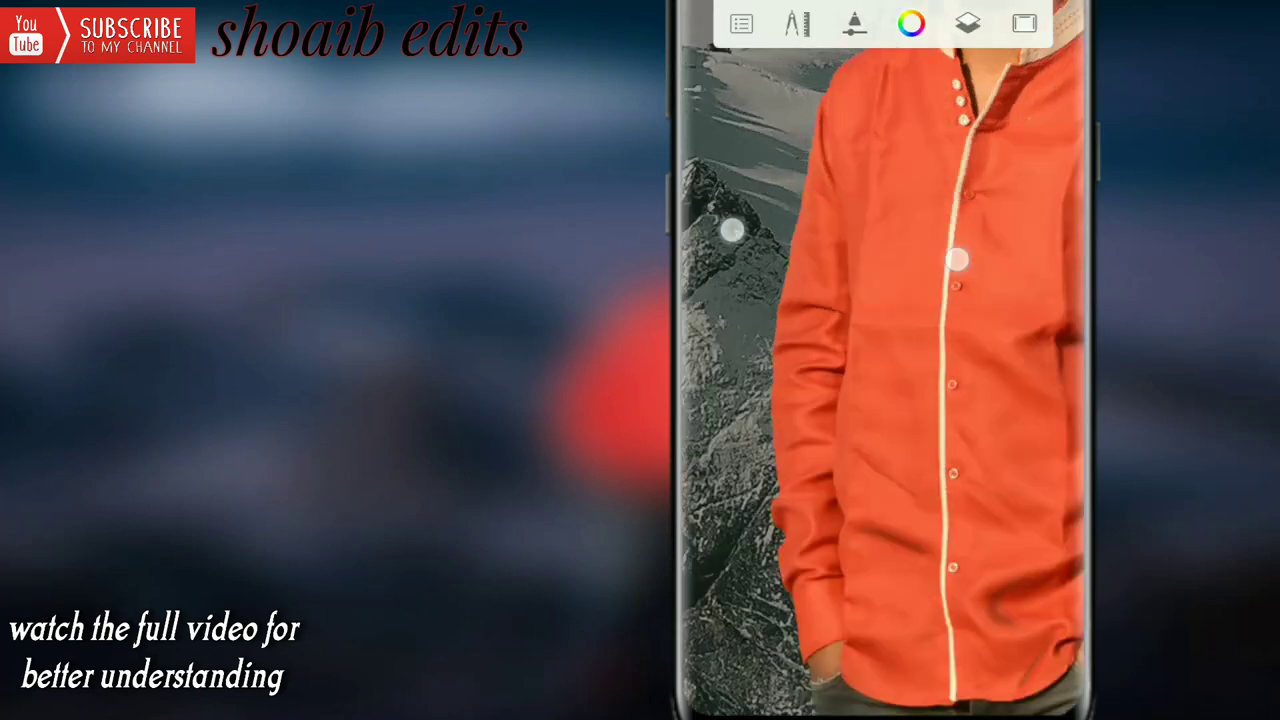
scroll(861, 279, "up", 3)
scroll(848, 280, "down", 2)
scroll(883, 400, "up", 3)
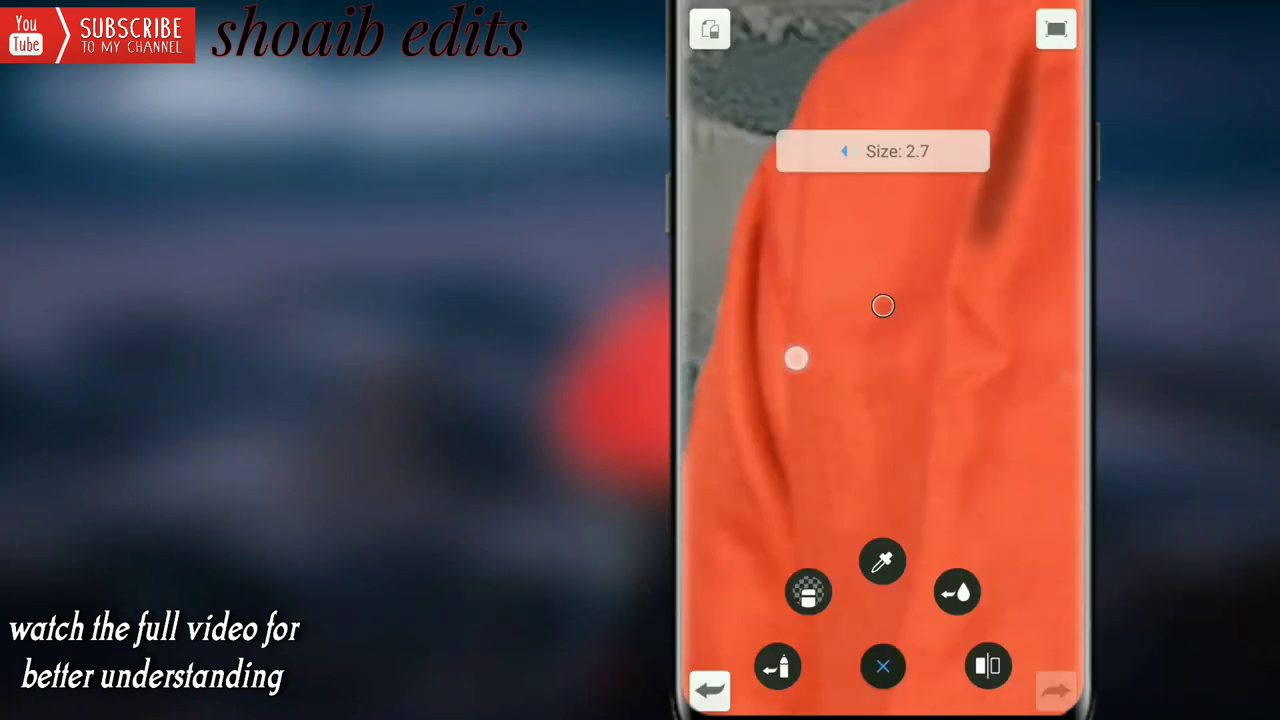
scroll(796, 358, "up", 3)
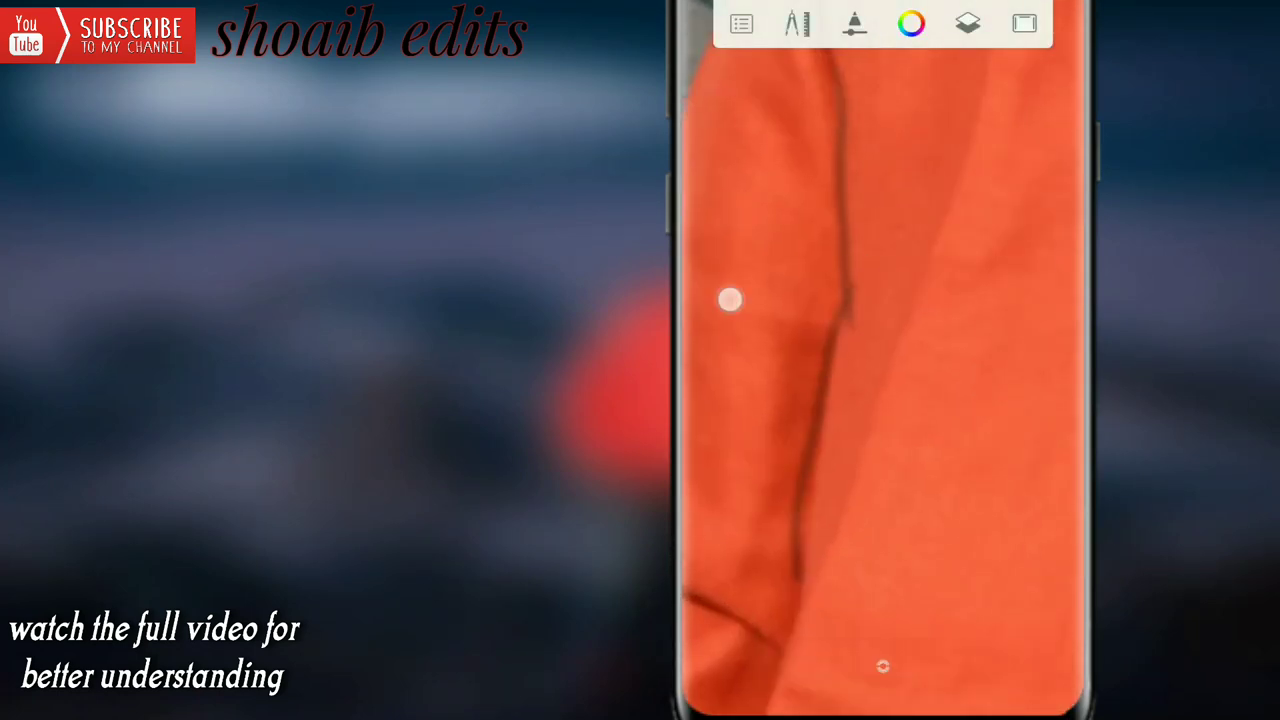
scroll(730, 300, "down", 3)
scroll(840, 316, "up", 2)
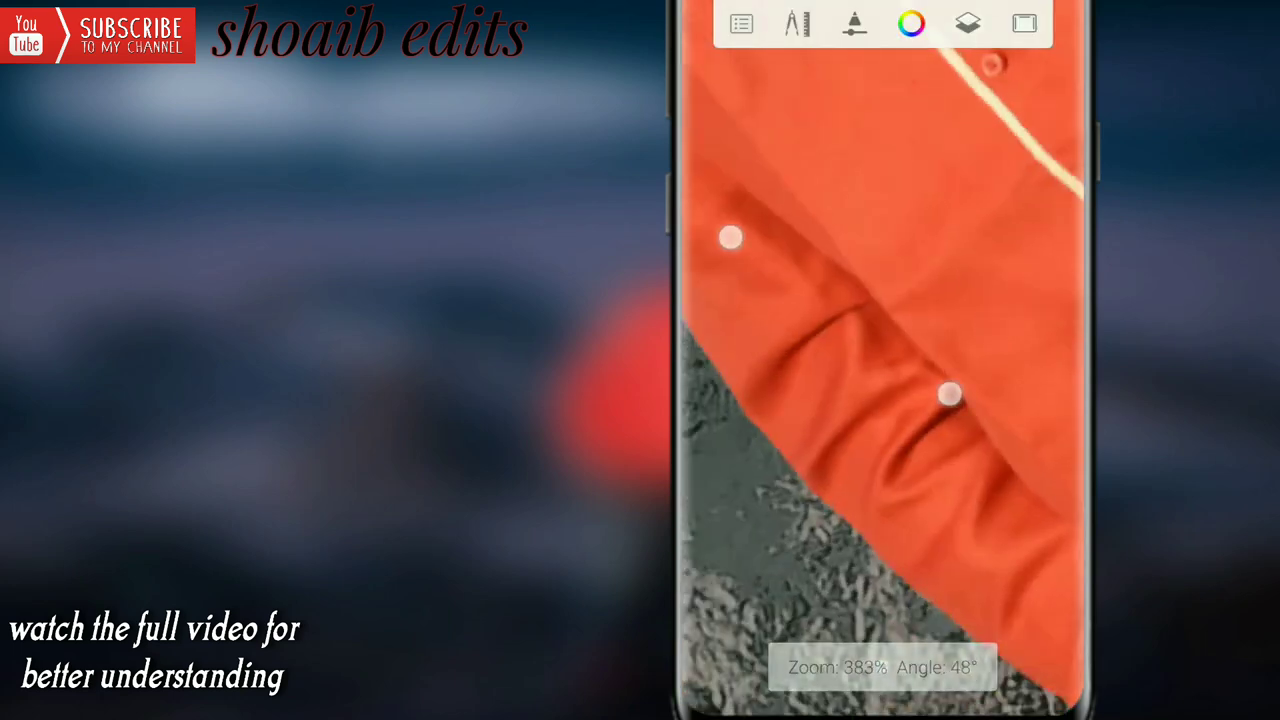
scroll(871, 250, "up", 3)
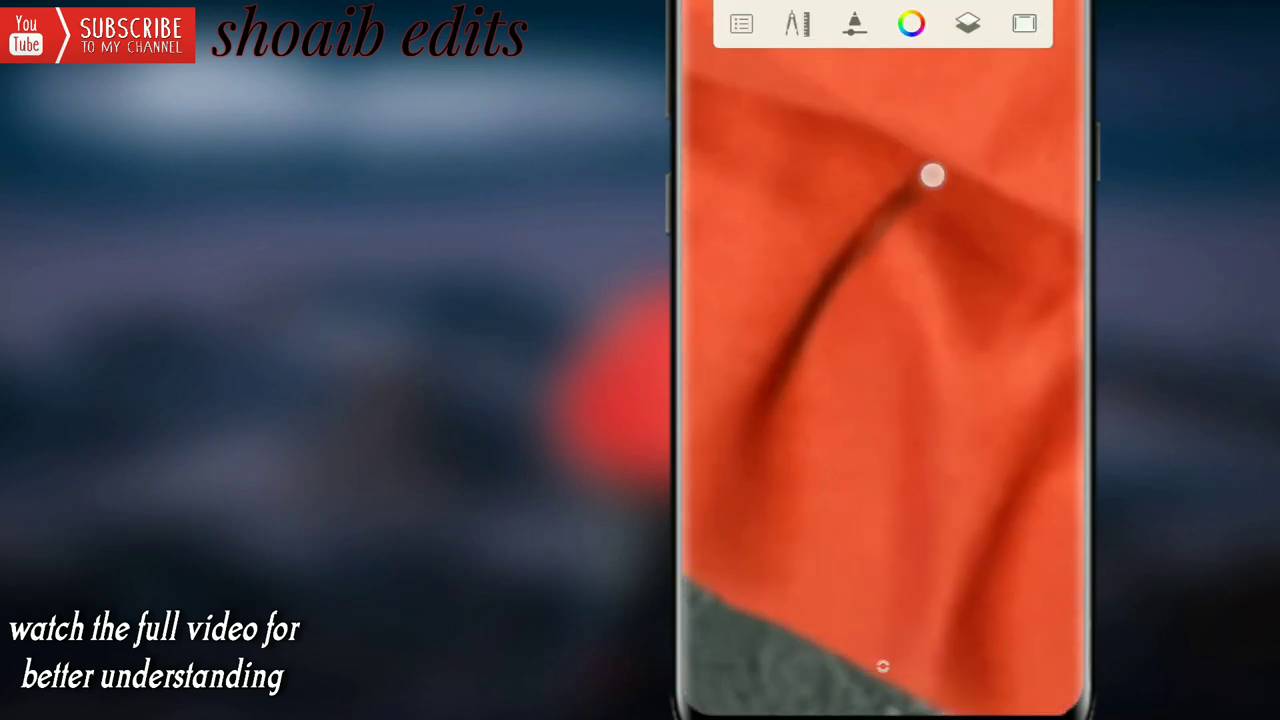
scroll(833, 300, "down", 3)
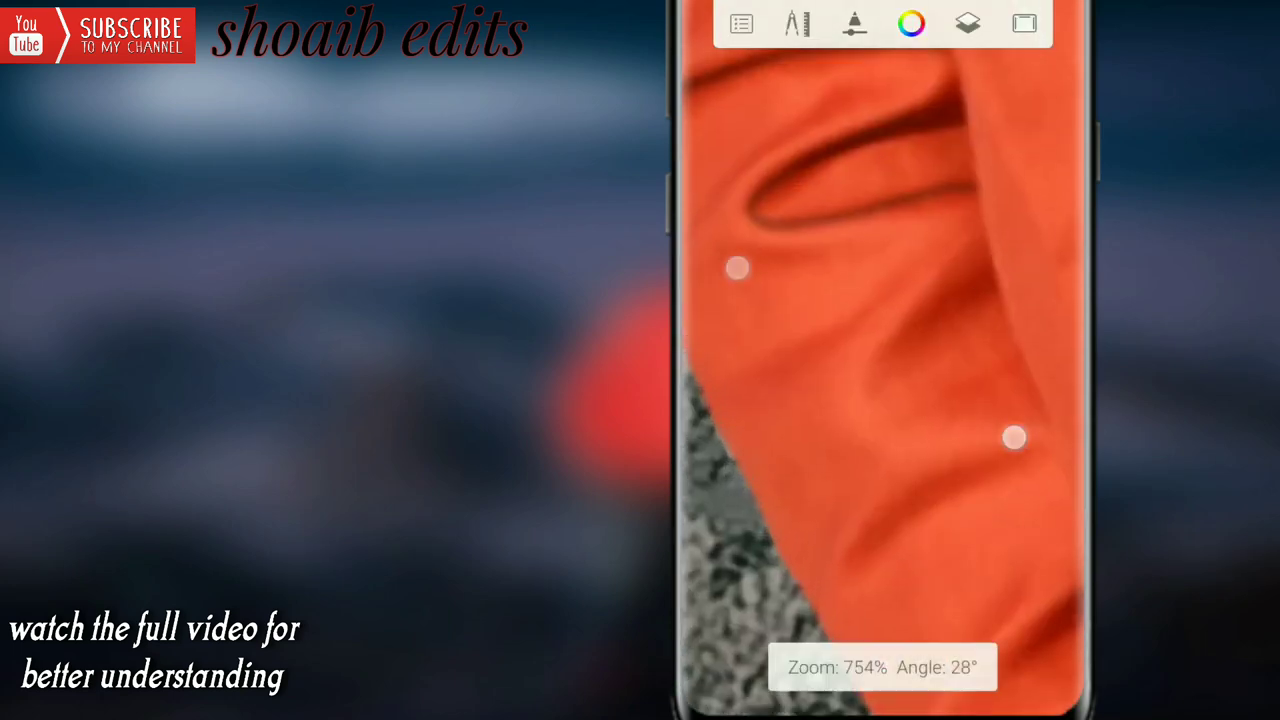
scroll(876, 350, "down", 3)
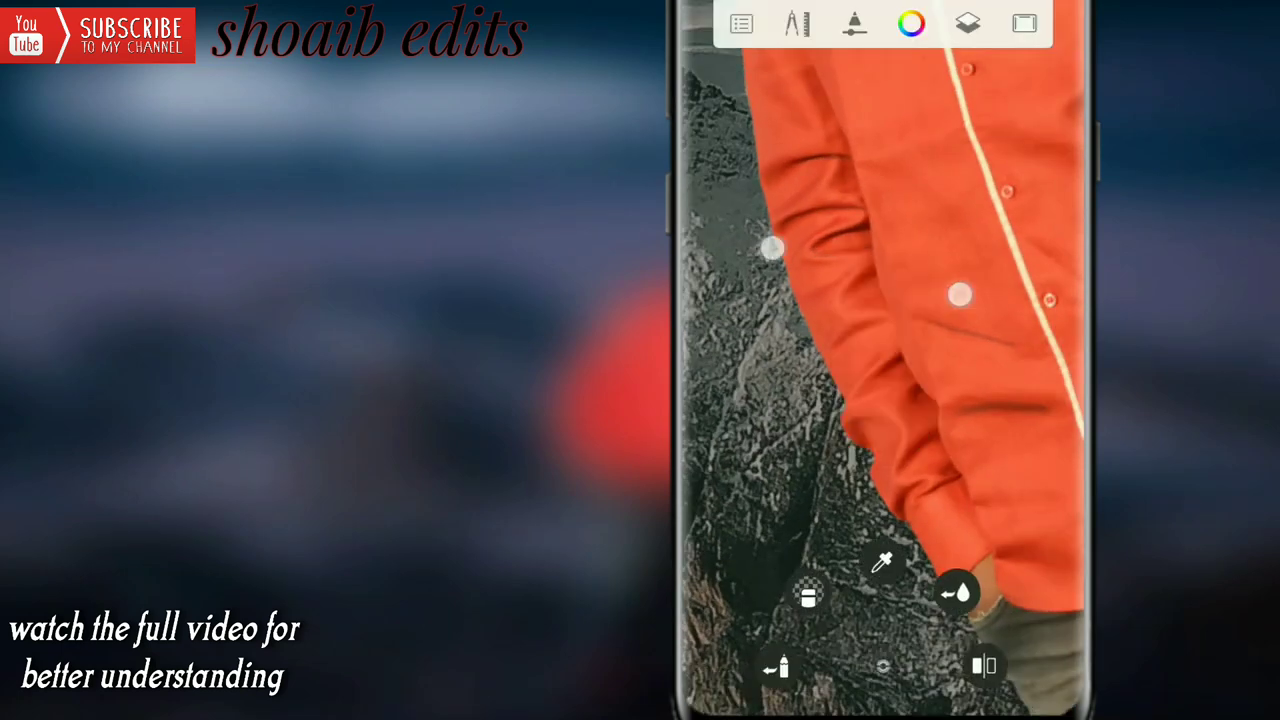
scroll(867, 270, "up", 5)
scroll(865, 300, "up", 2)
scroll(865, 337, "down", 2)
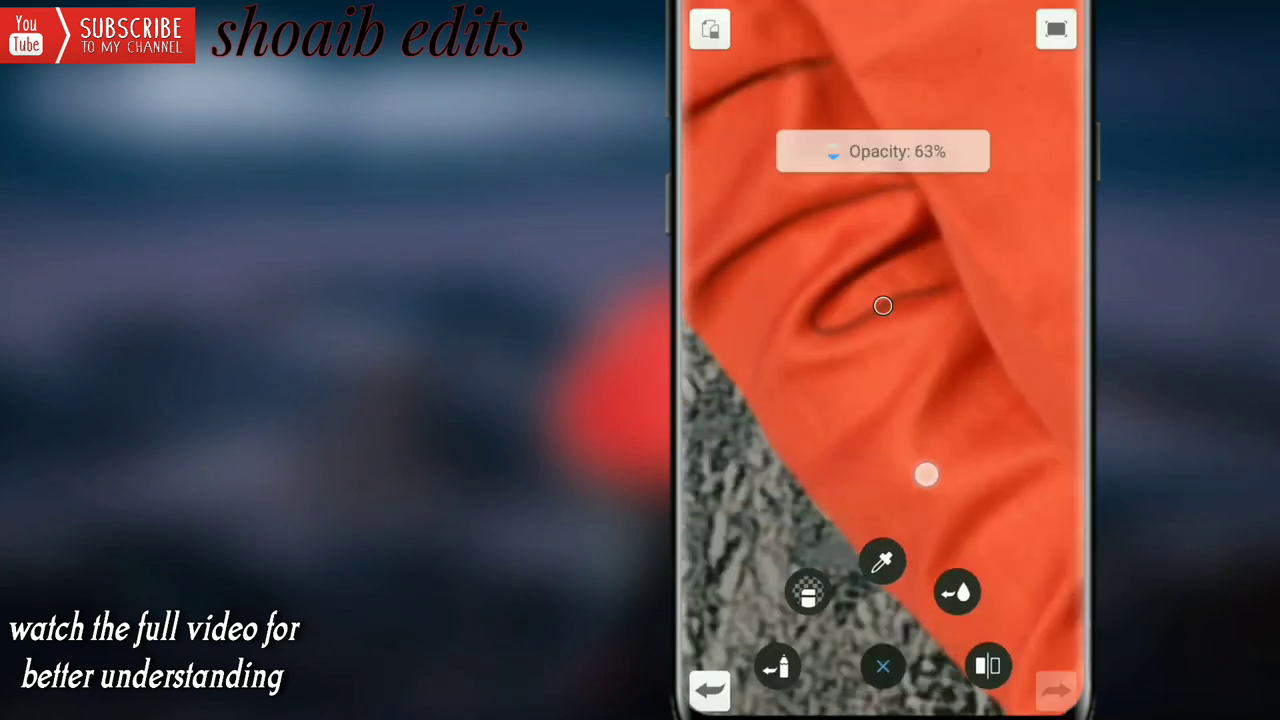
scroll(870, 330, "down", 3)
Lower brush opacity to 51% and shade the shirt's edge against the rocks
left_click(882, 665)
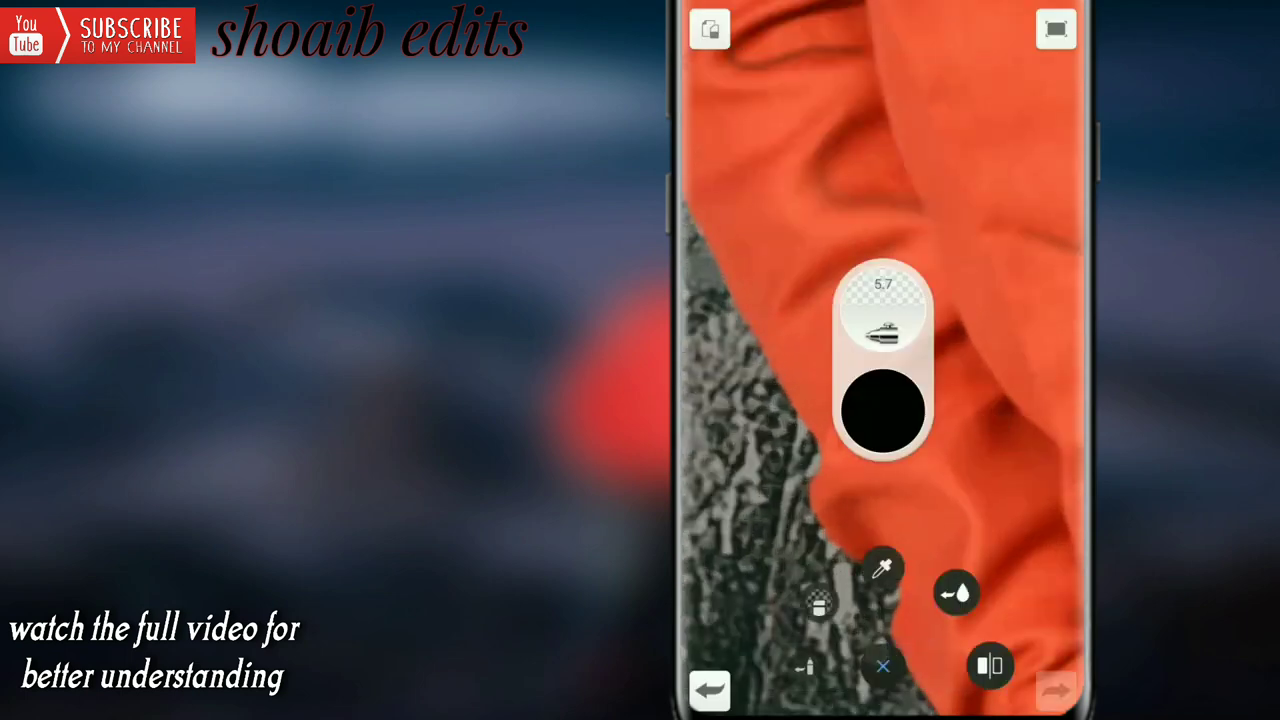
scroll(880, 280, "up", 3)
left_click_drag(882, 600, 914, 530)
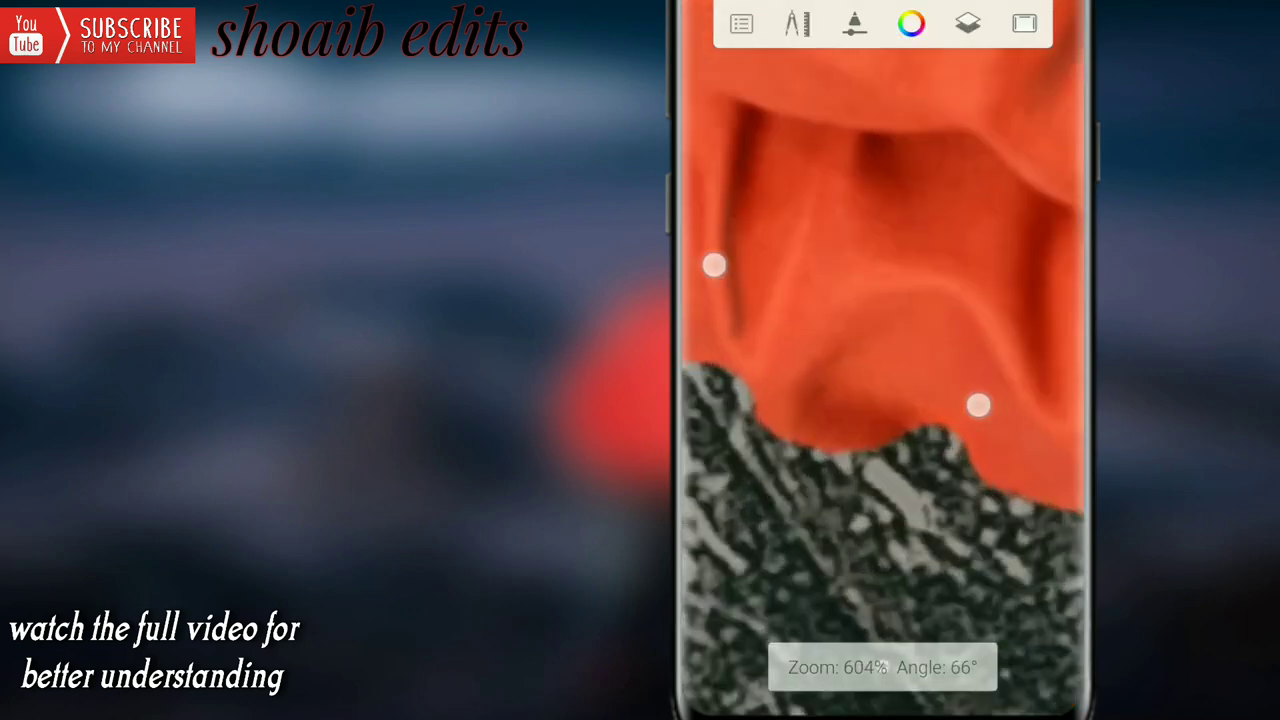
left_click_drag(714, 263, 760, 286)
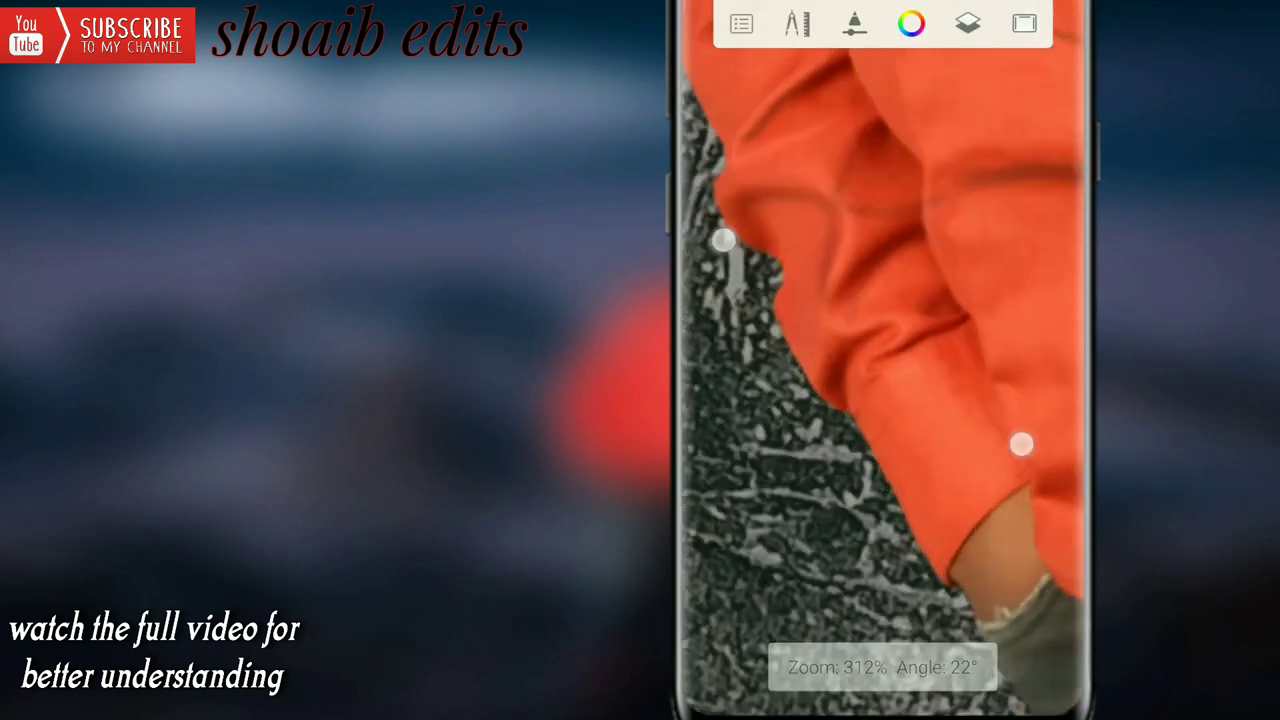
scroll(850, 370, "down", 3)
scroll(848, 370, "down", 3)
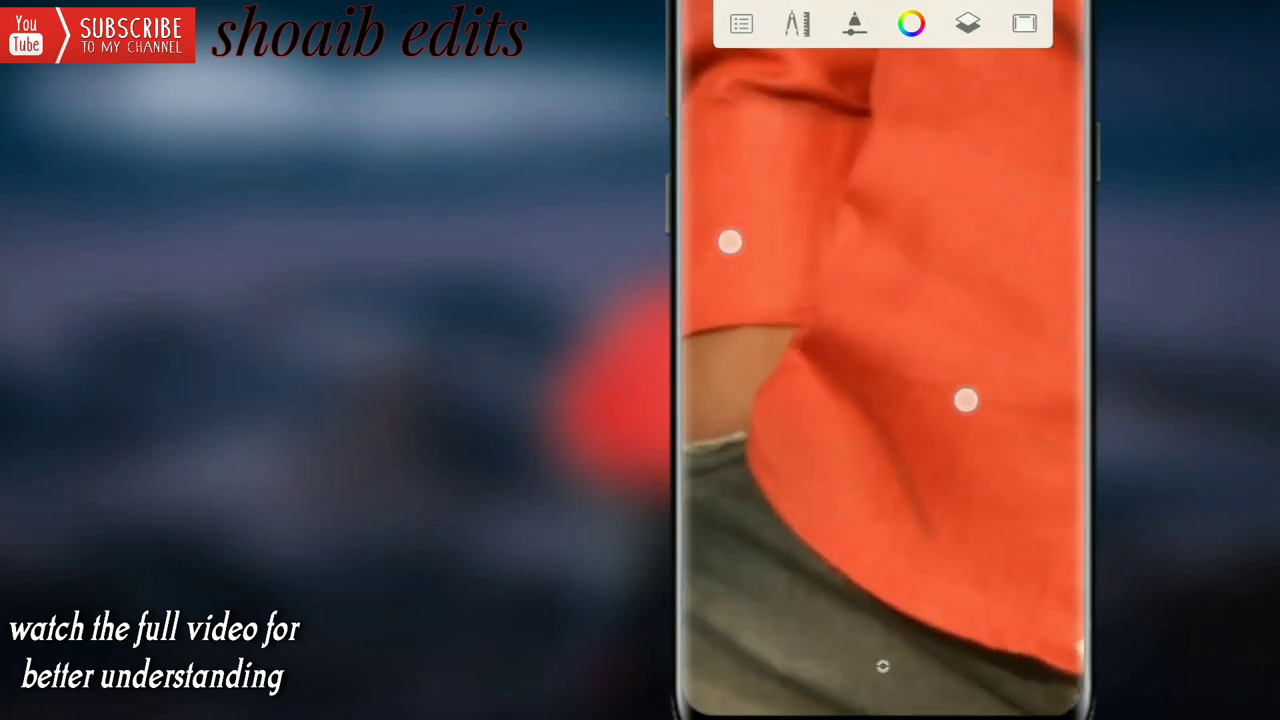
scroll(911, 337, "down", 2)
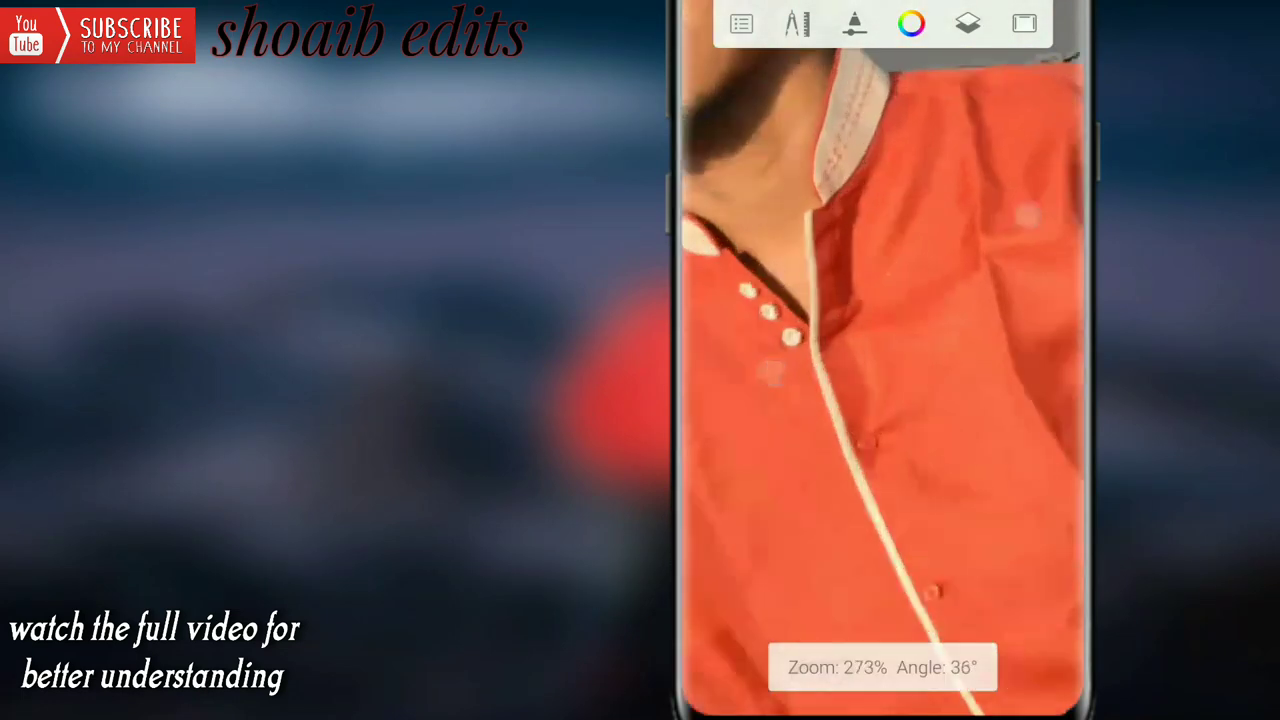
scroll(900, 370, "up", 2)
scroll(851, 316, "down", 2)
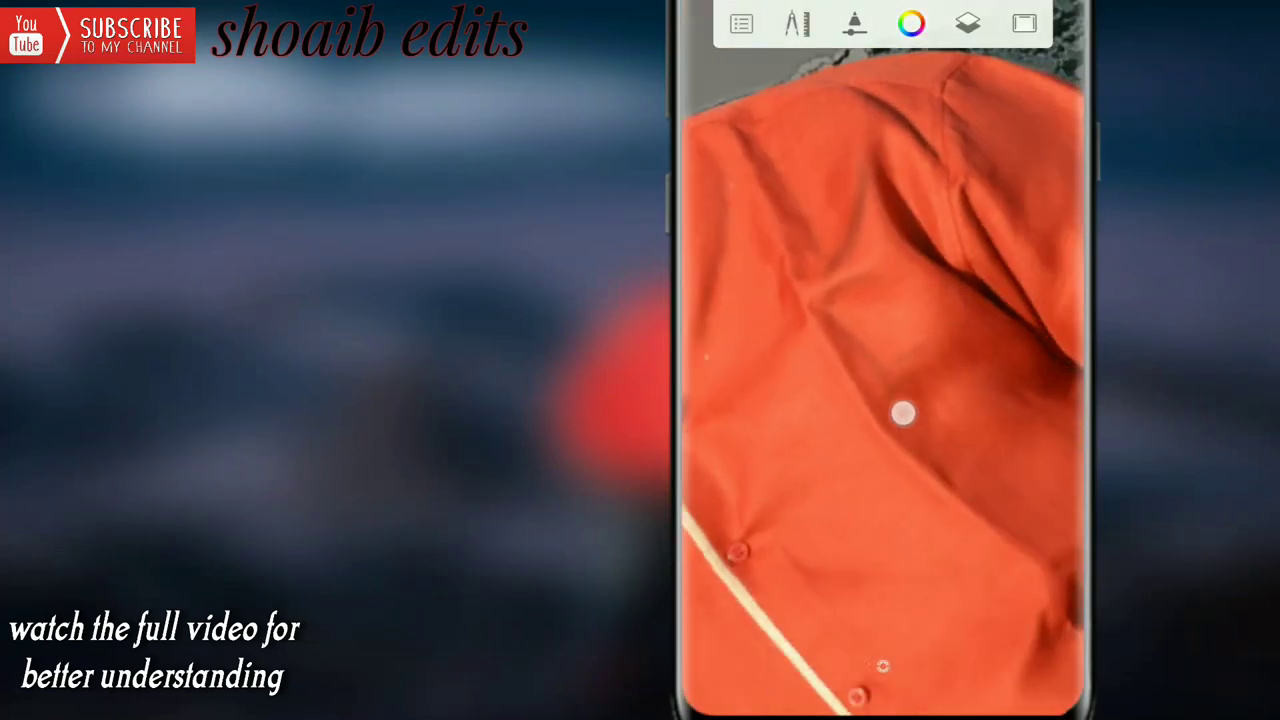
scroll(902, 413, "up", 2)
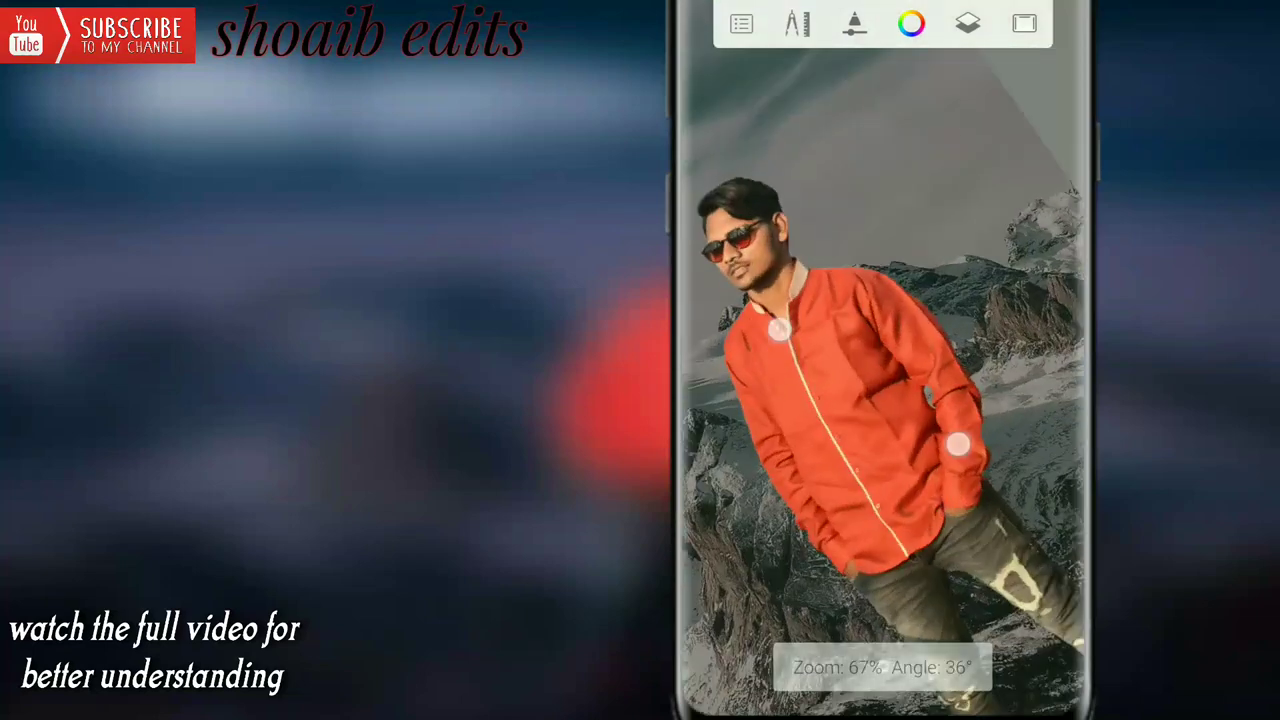
scroll(884, 445, "up", 3)
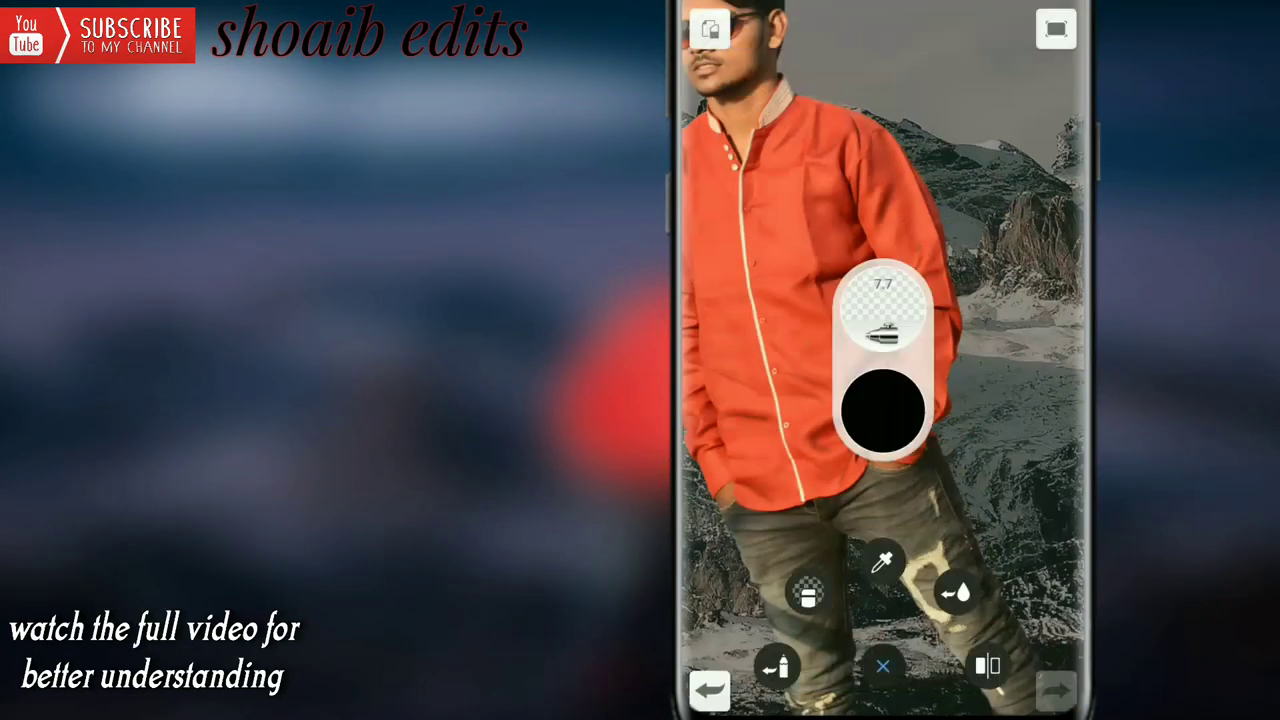
scroll(841, 340, "up", 3)
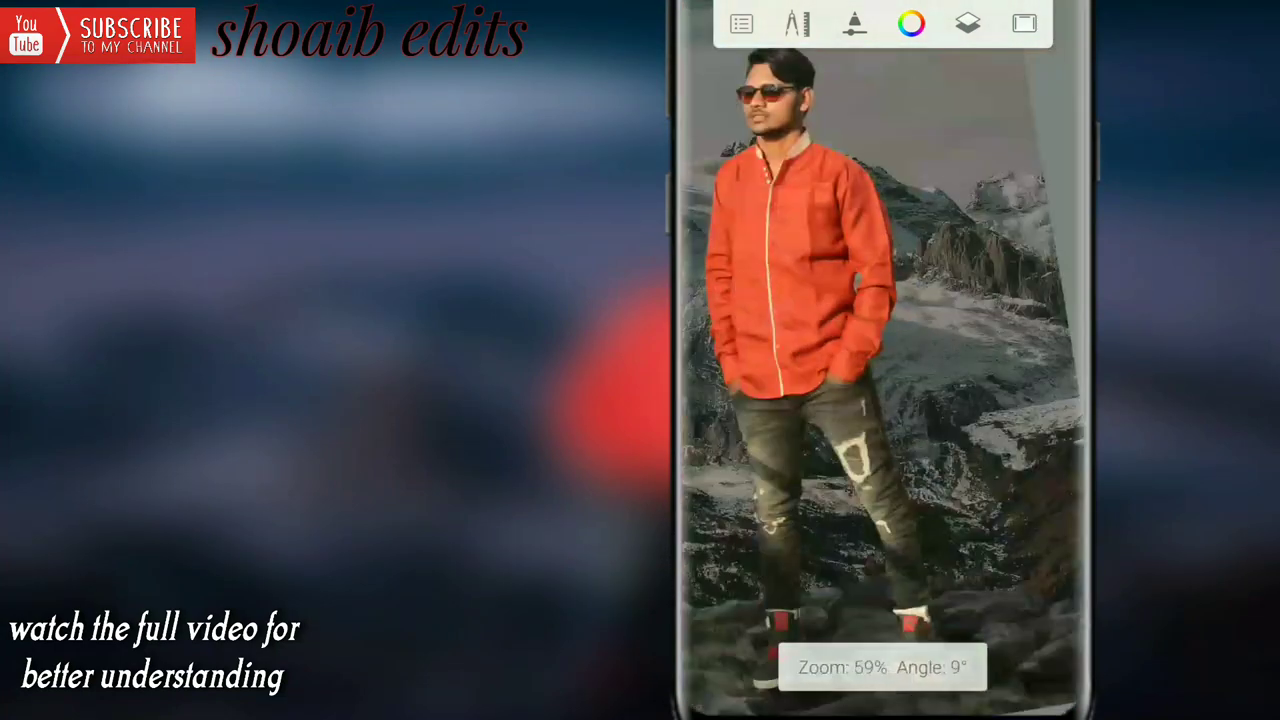
Resize the brush to 16.4 and shade the folds along the olive trouser leg
left_click_drag(883, 665, 944, 107)
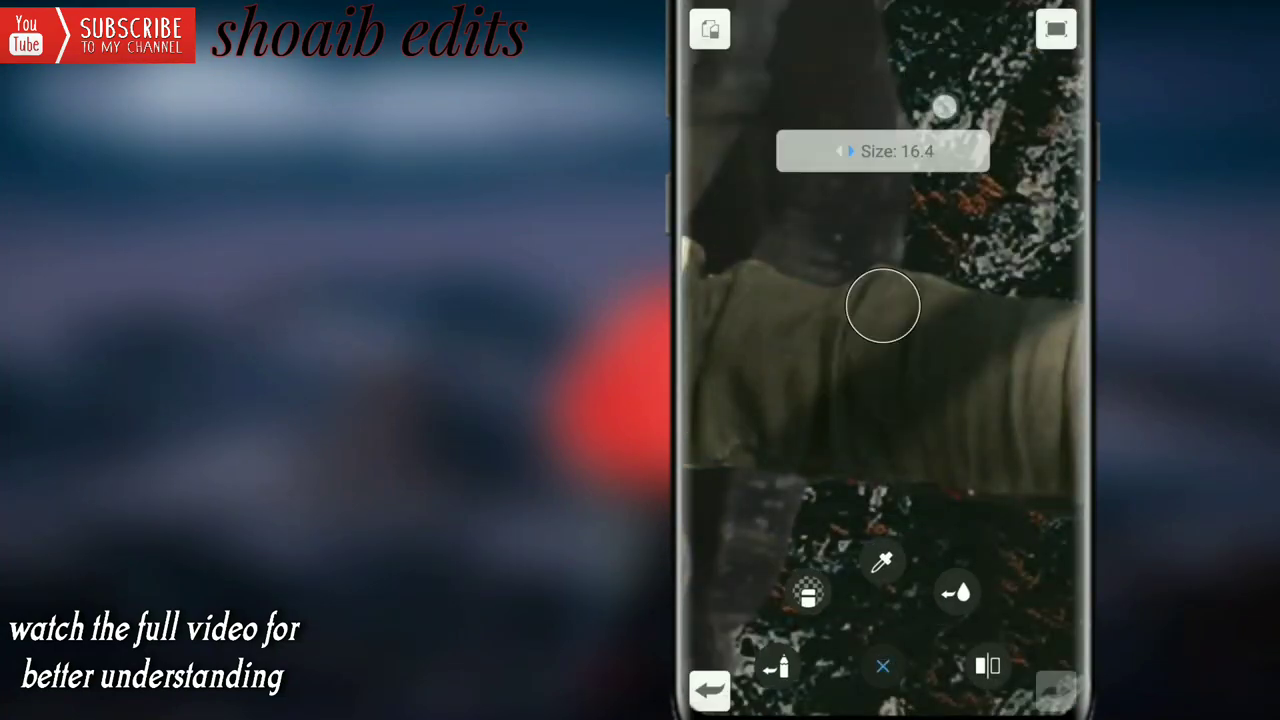
scroll(932, 179, "up", 5)
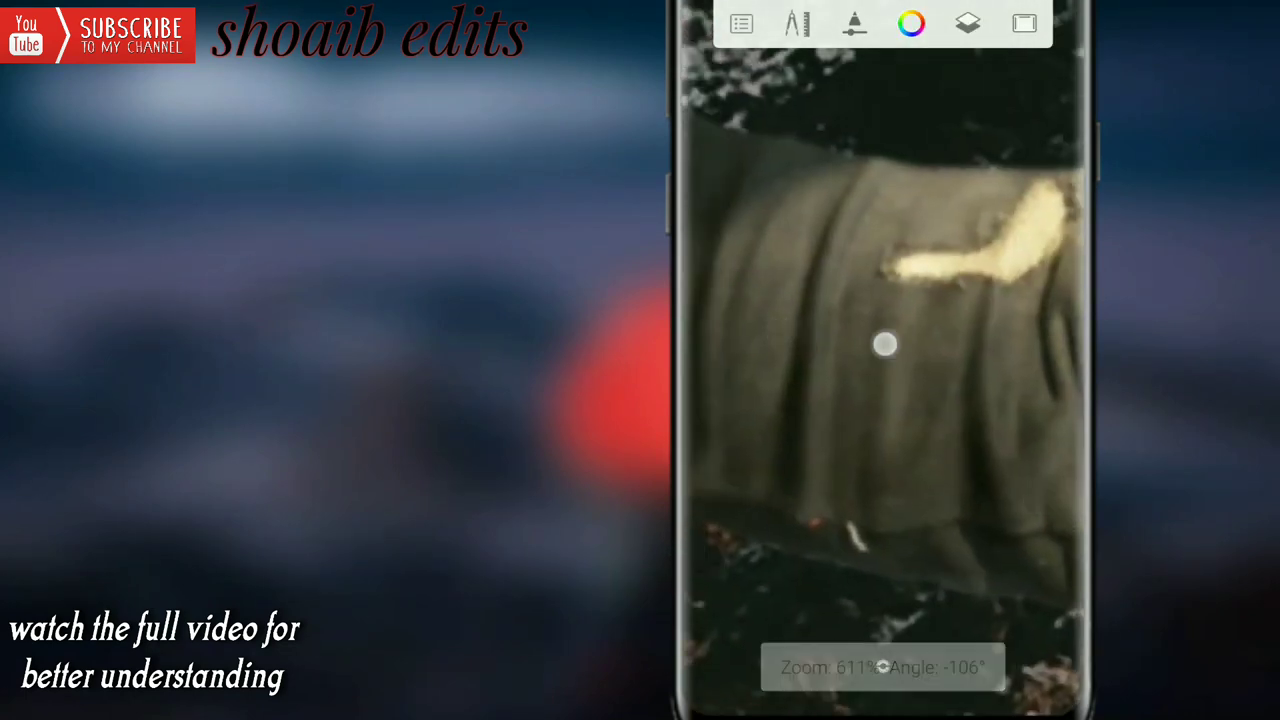
left_click_drag(900, 361, 880, 665)
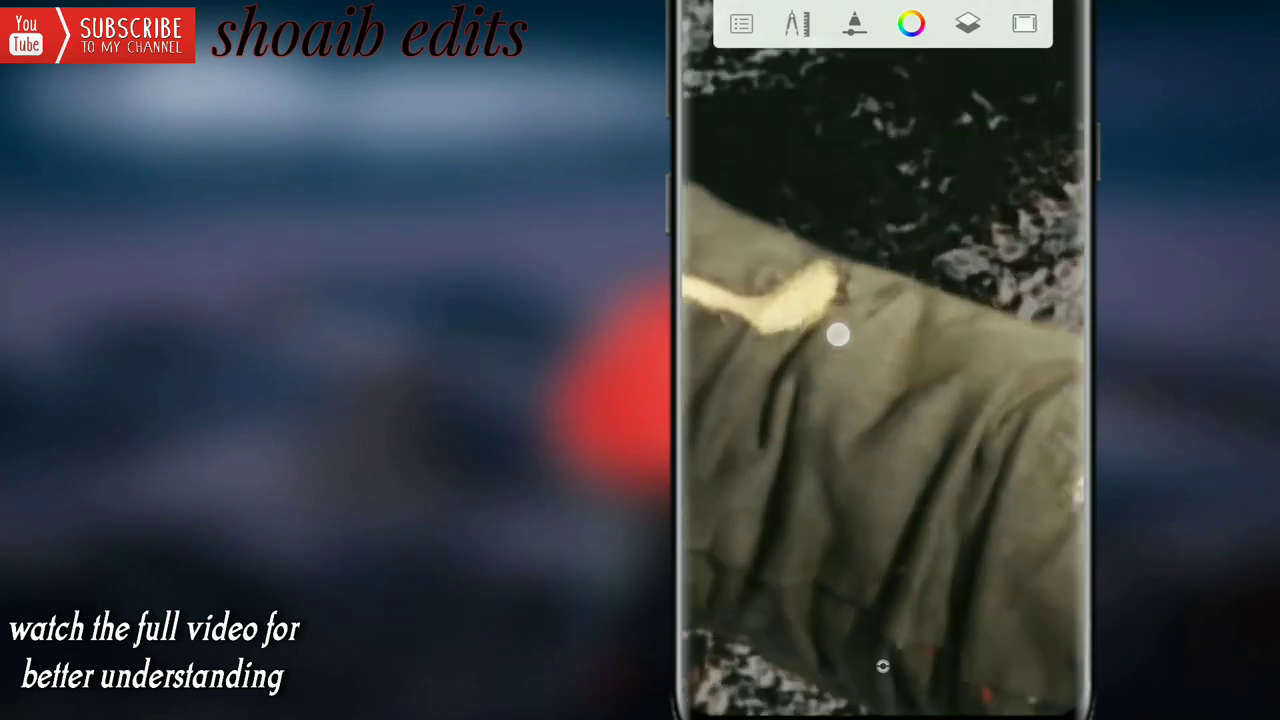
mouse_move(837, 334)
left_mouse_down()
mouse_move(857, 441)
mouse_move(981, 348)
mouse_move(1028, 387)
left_mouse_up()
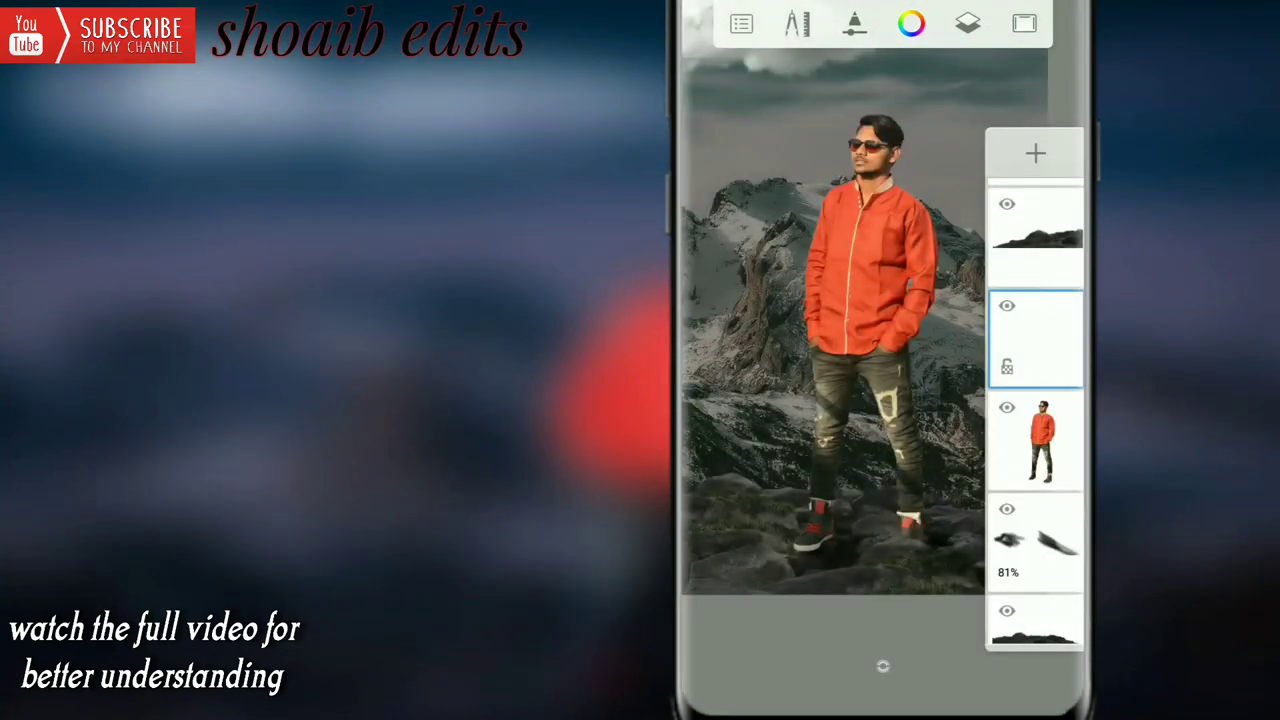
Add a new empty layer directly above the man's layer, with a black size 7.2 brush
left_click_drag(903, 320, 988, 335)
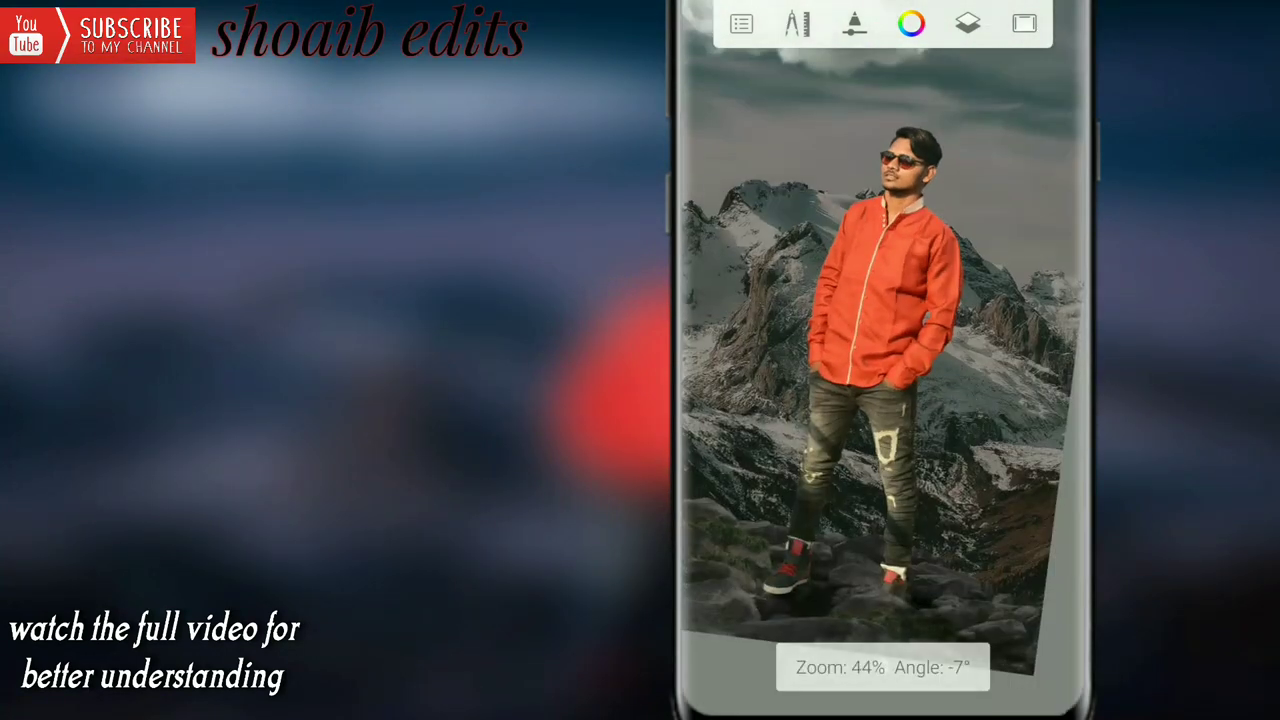
left_click(967, 23)
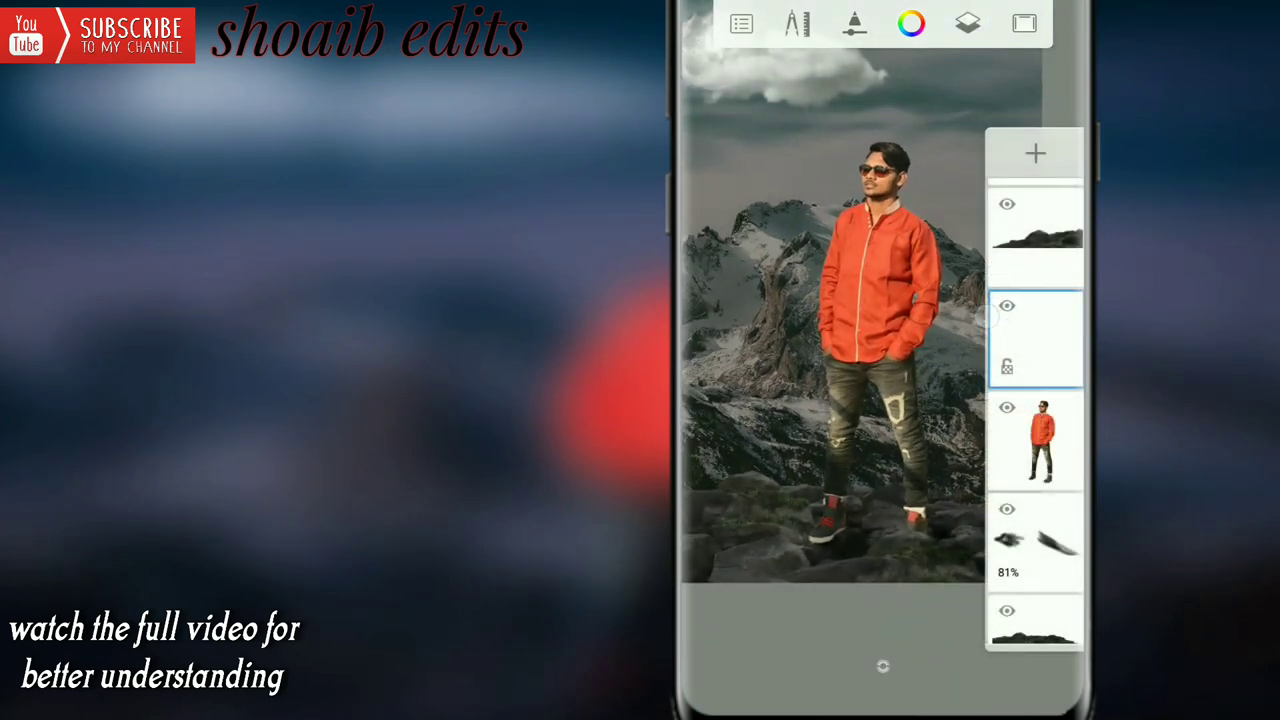
left_click(1036, 156)
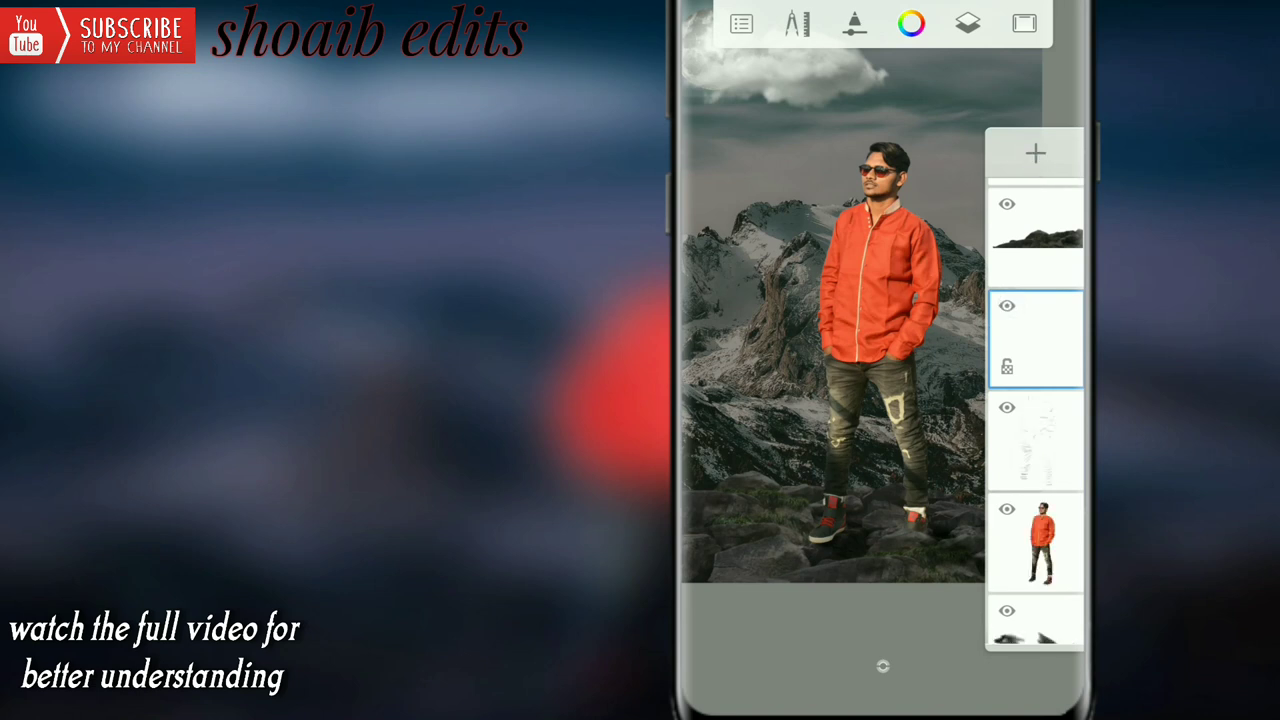
left_click(883, 666)
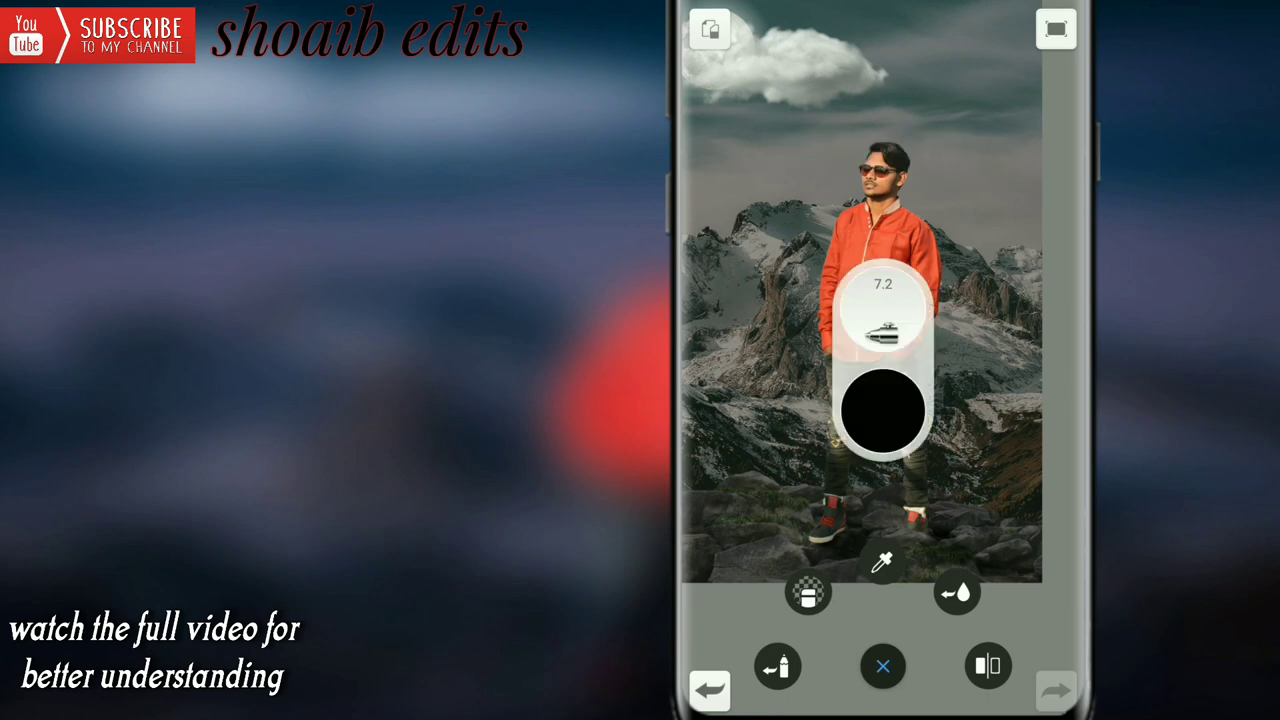
Enlarge the brush to size 26.5 and zoom around the canvas
left_click_drag(883, 320, 1068, 309)
scroll(880, 330, "up", 3)
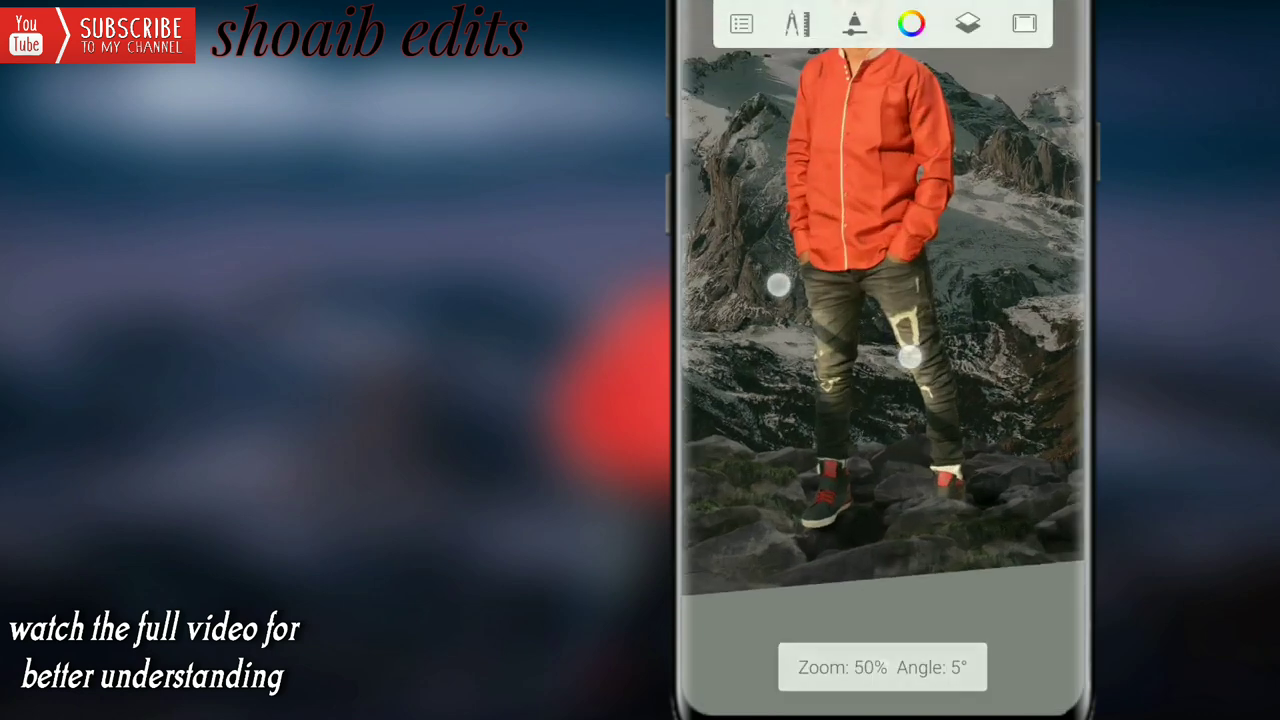
scroll(850, 320, "up", 3)
scroll(870, 330, "up", 2)
scroll(870, 330, "up", 2)
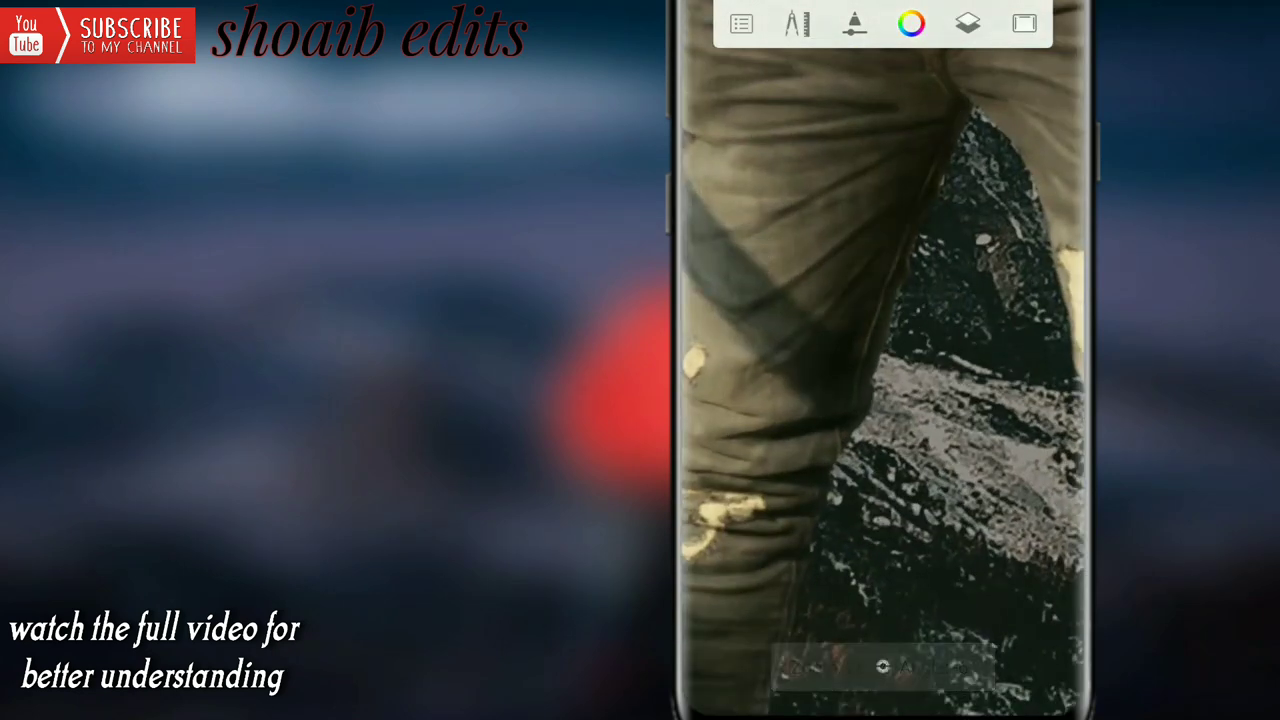
scroll(837, 586, "down", 2)
scroll(800, 300, "down", 2)
scroll(800, 320, "down", 2)
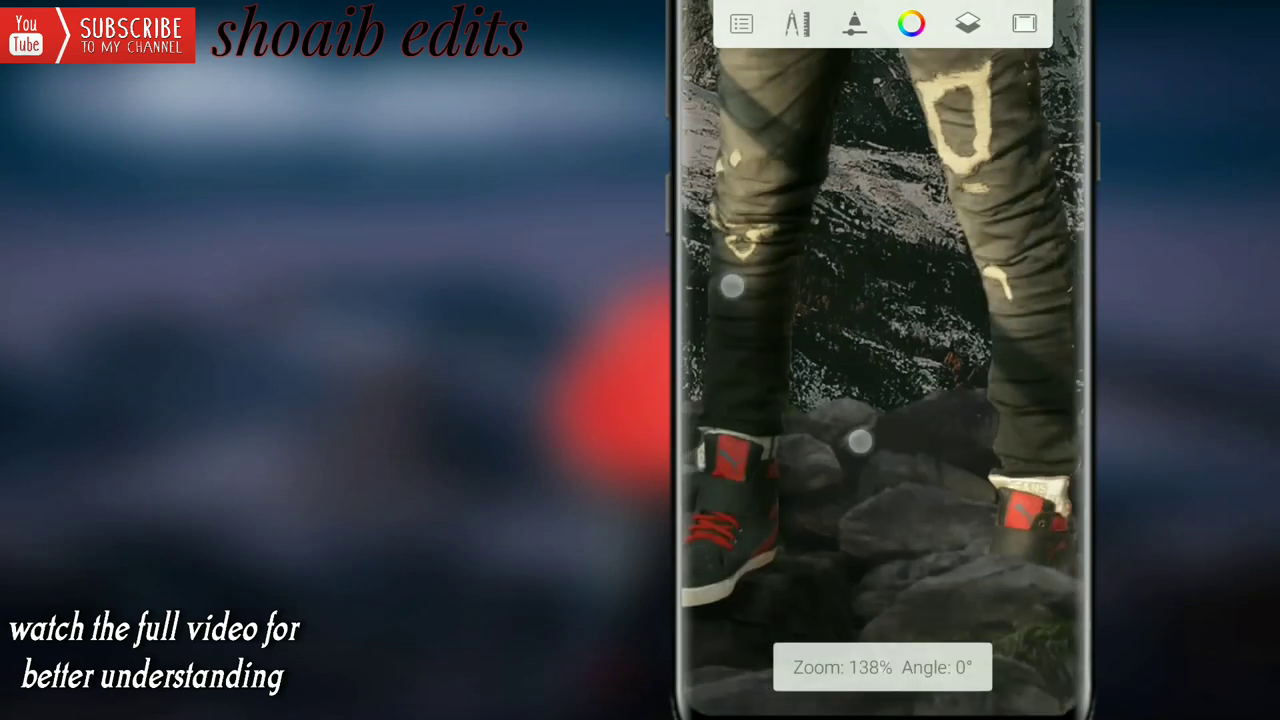
scroll(830, 300, "up", 1)
scroll(833, 298, "up", 1)
scroll(833, 298, "down", 1)
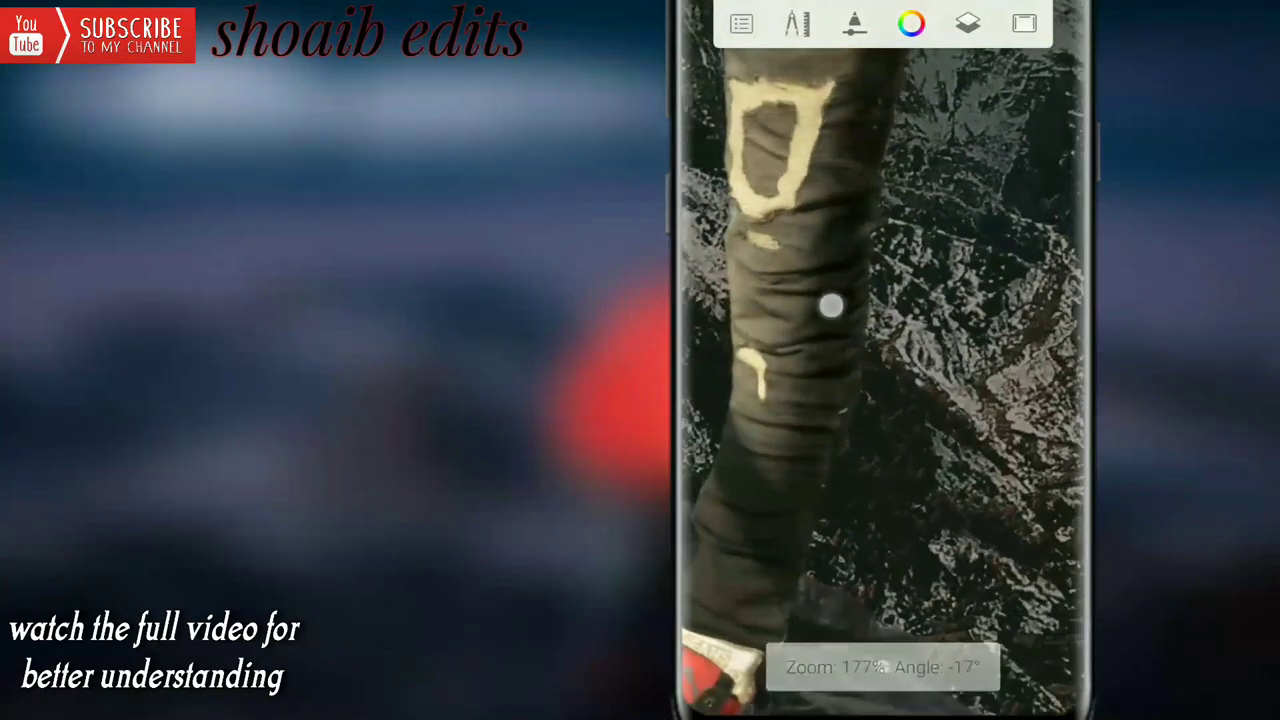
scroll(829, 303, "down", 2)
scroll(829, 466, "down", 3)
scroll(856, 212, "up", 2)
scroll(856, 300, "up", 3)
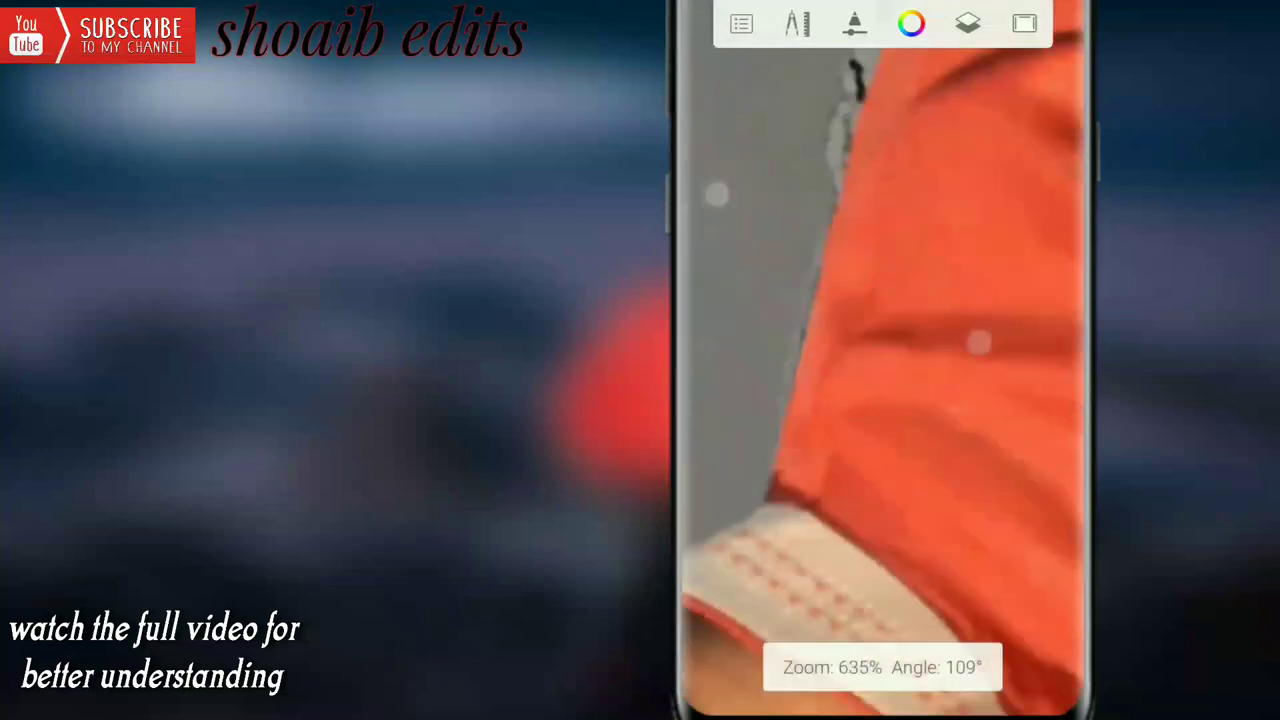
Reduce the brush to size 17.5 and work up along the man's jacket
left_click(883, 680)
left_click_drag(703, 400, 703, 436)
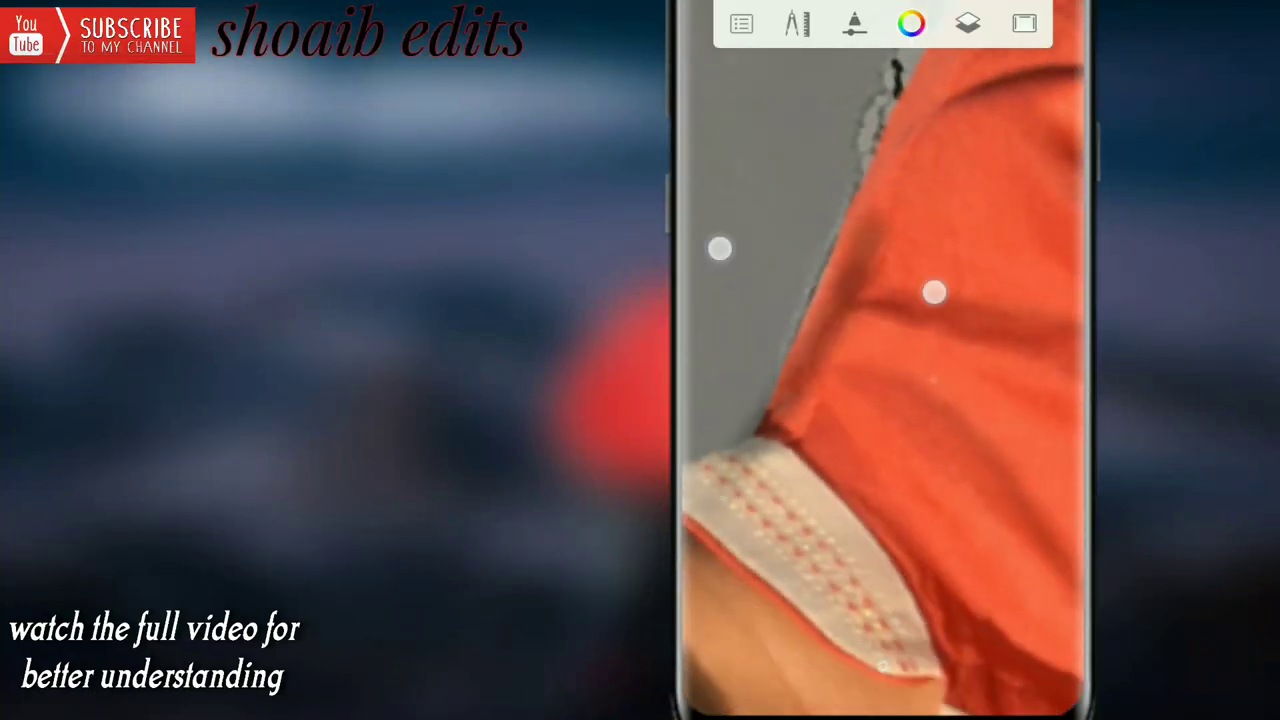
scroll(827, 270, "down", 3)
scroll(951, 334, "up", 3)
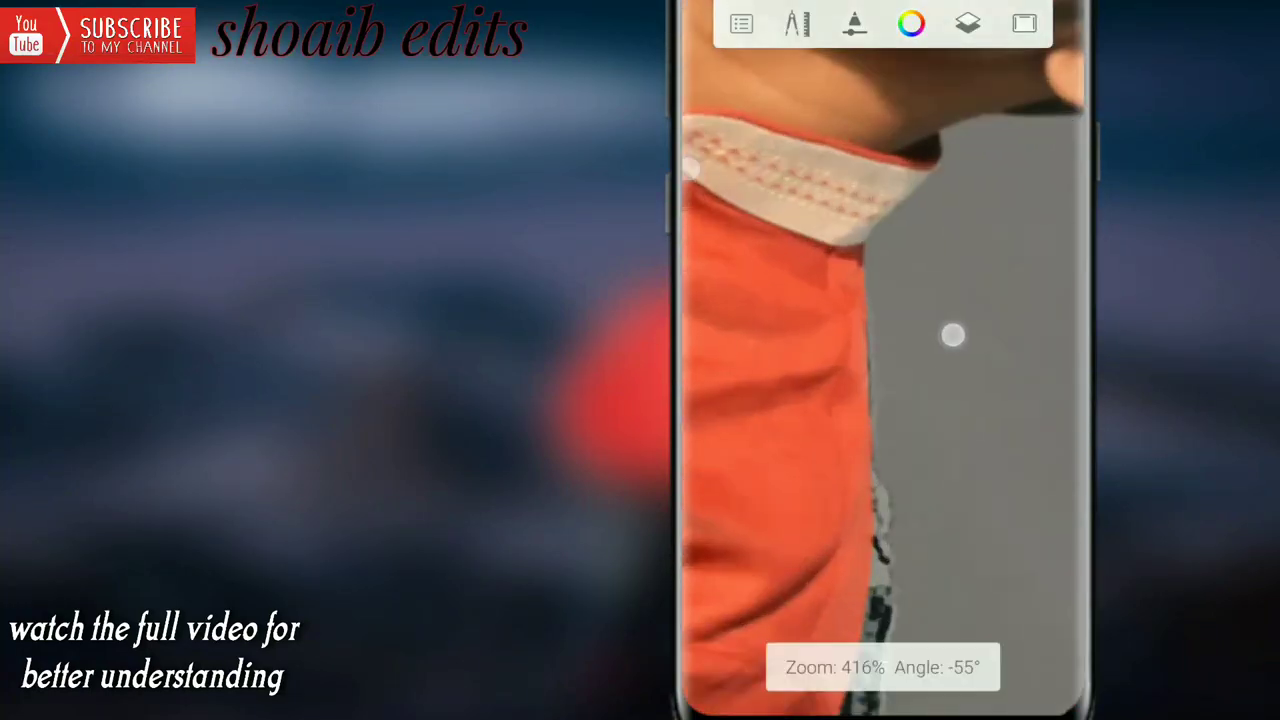
scroll(1040, 349, "up", 2)
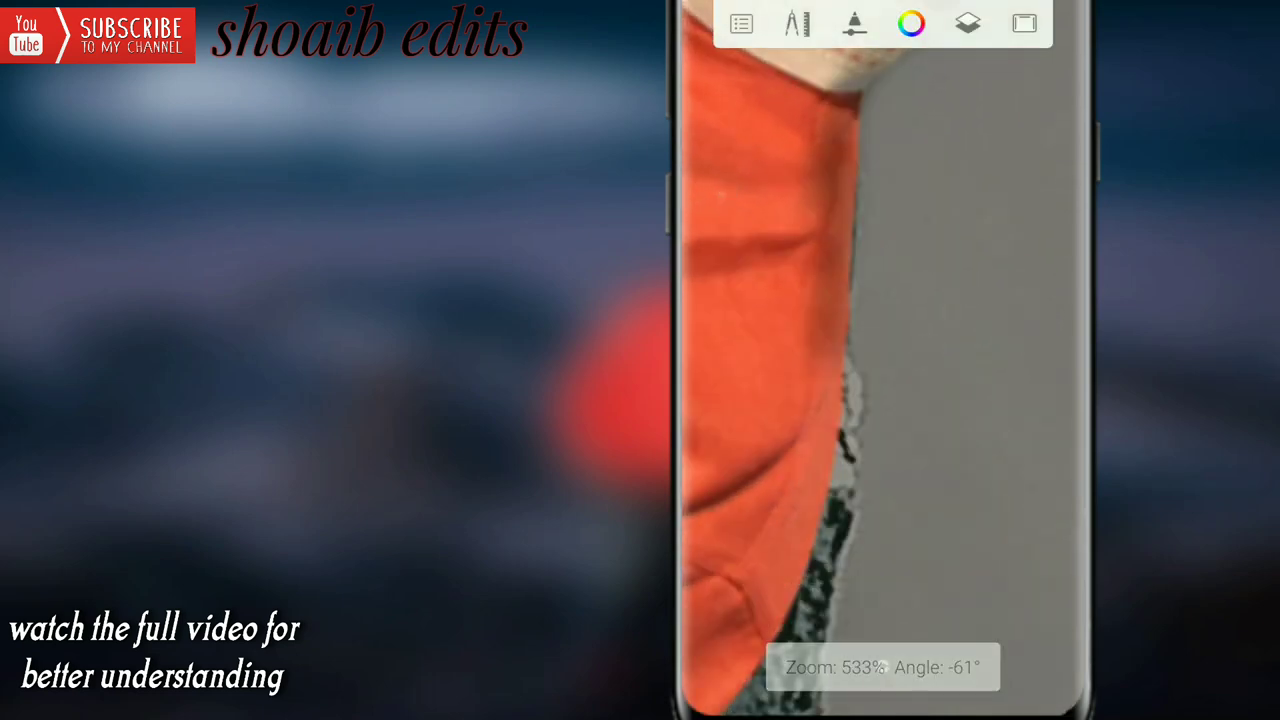
scroll(880, 360, "down", 2)
scroll(863, 323, "down", 2)
scroll(880, 360, "down", 2)
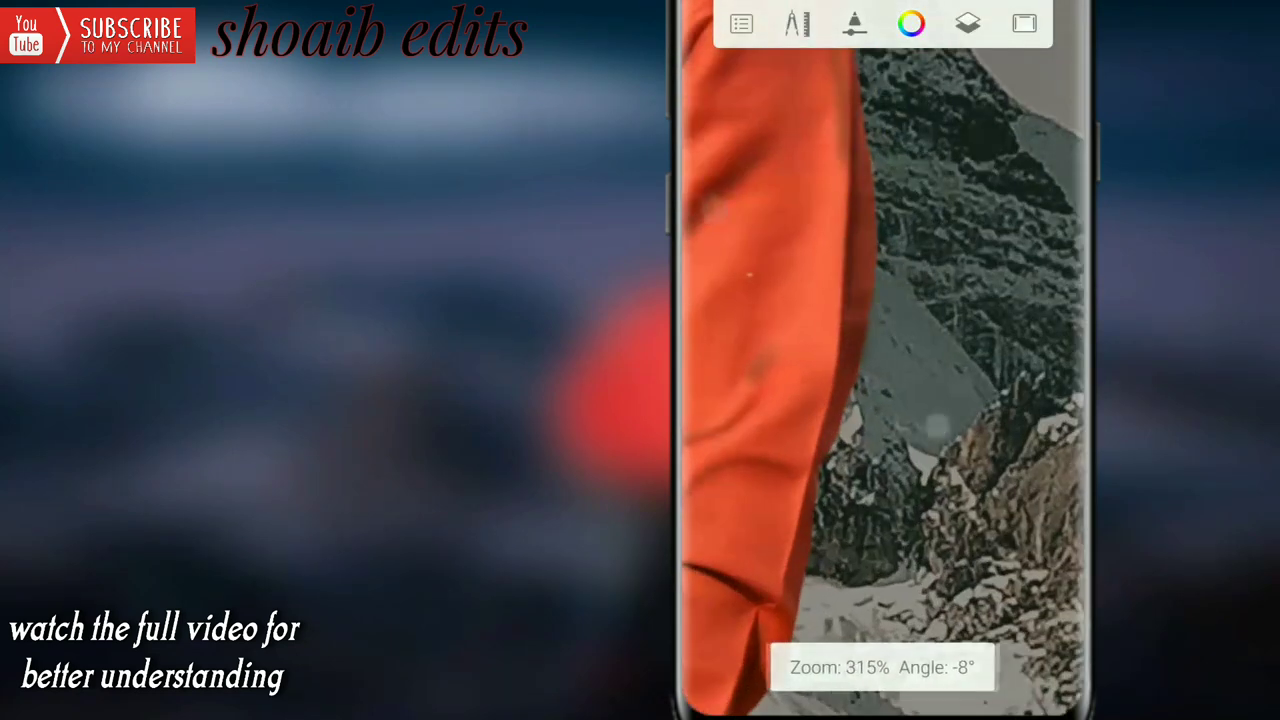
scroll(880, 360, "down", 2)
scroll(960, 389, "down", 1)
scroll(880, 360, "up", 2)
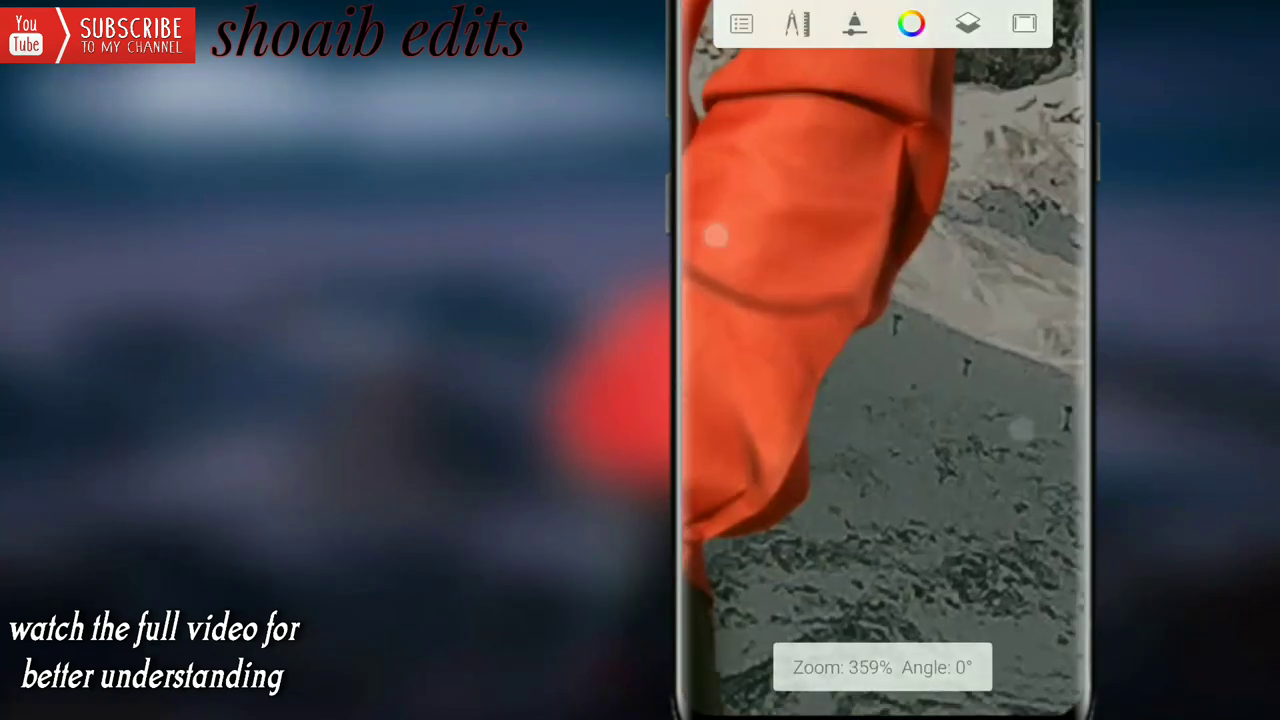
scroll(880, 360, "down", 1)
left_click_drag(860, 529, 830, 313)
scroll(830, 313, "down", 3)
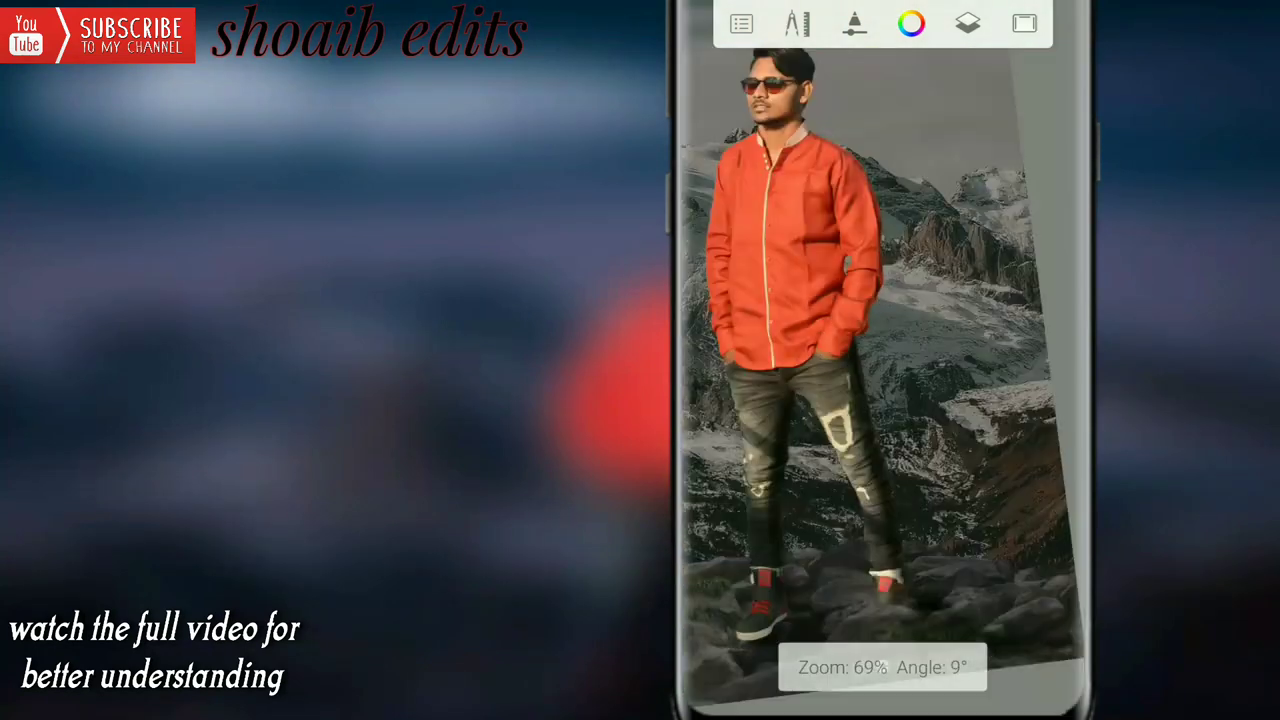
scroll(880, 360, "up", 3)
scroll(880, 360, "down", 2)
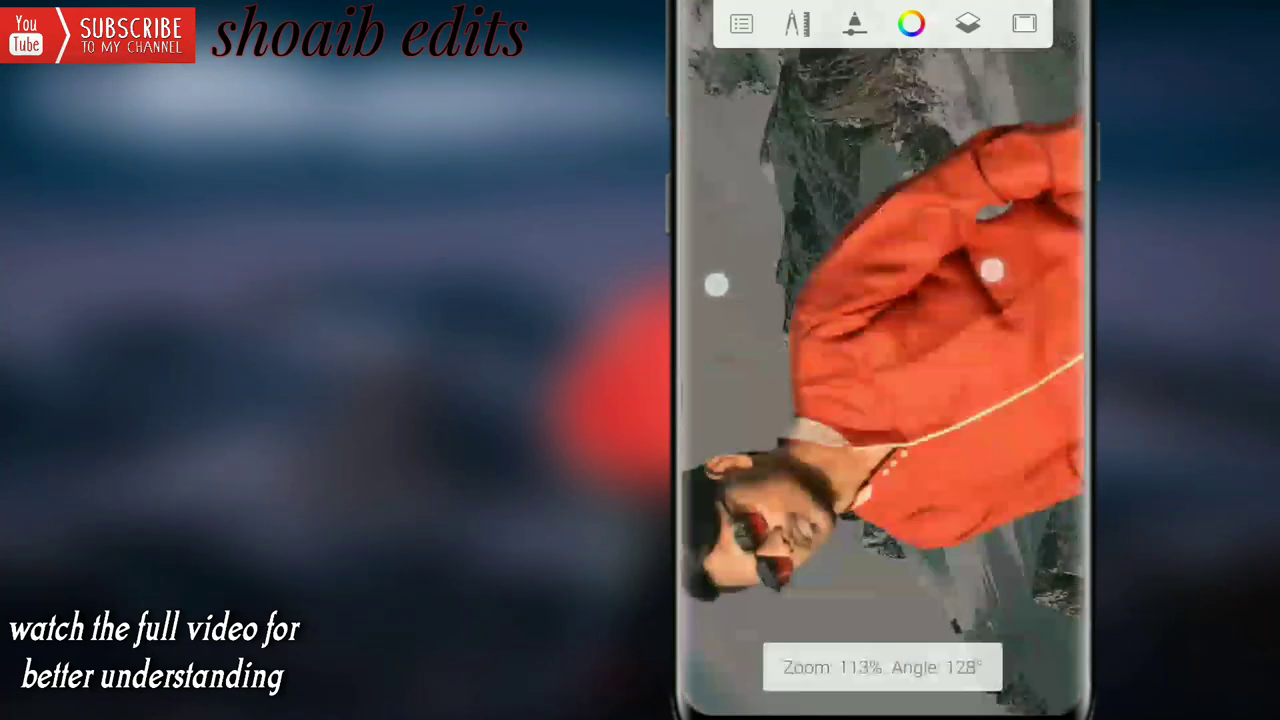
scroll(910, 168, "up", 3)
scroll(897, 233, "down", 1)
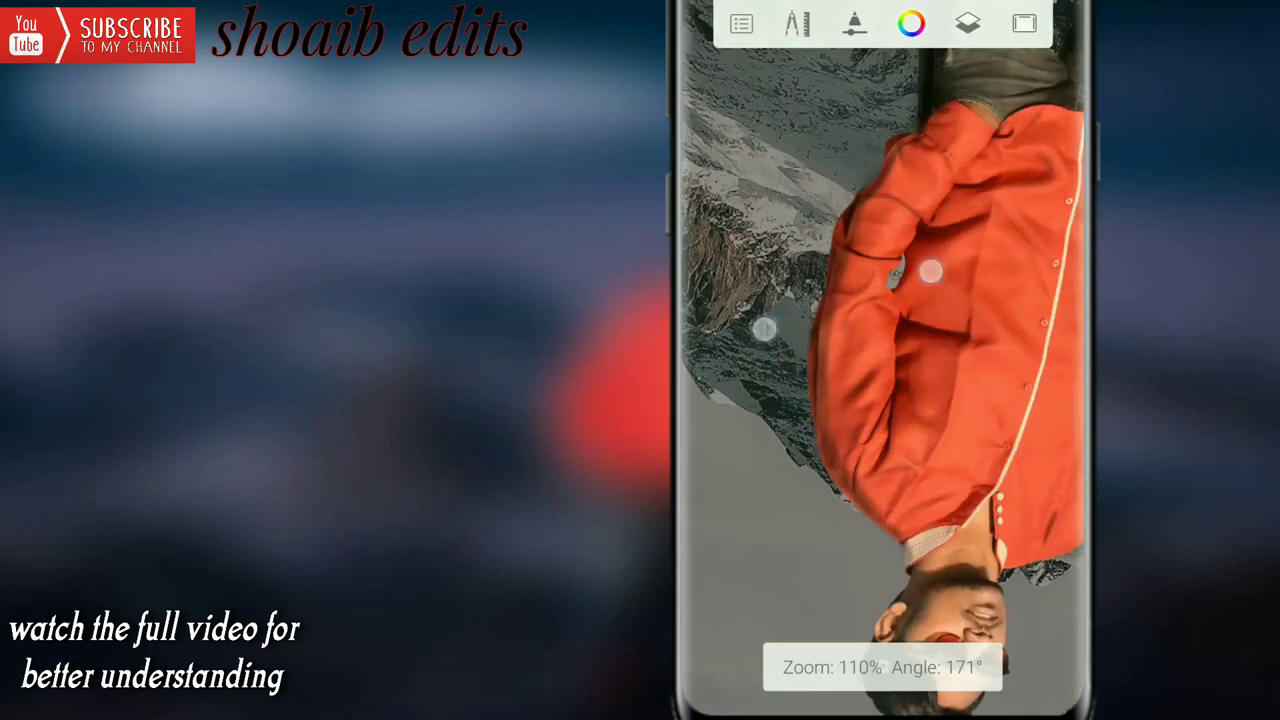
Set the brush size to 17.3 and zoom in on the man's head
left_click_drag(766, 329, 783, 214)
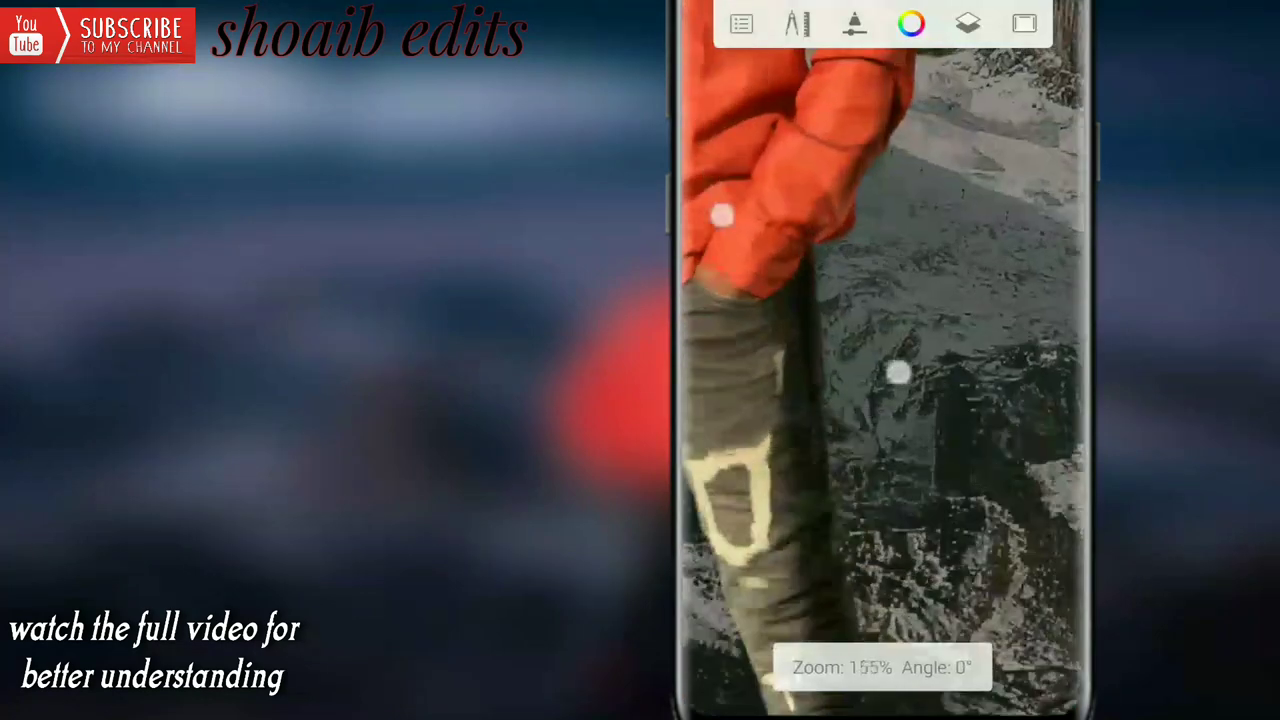
scroll(880, 360, "down", 5)
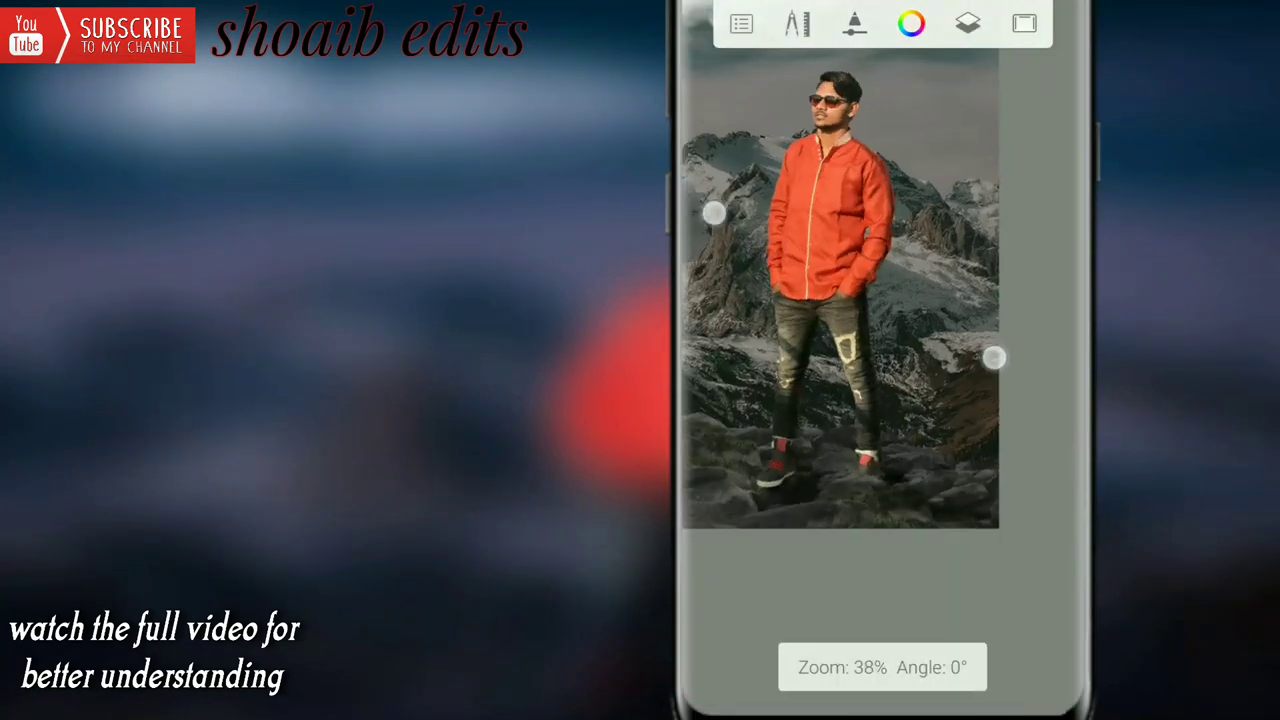
left_click_drag(714, 211, 760, 230)
left_click_drag(730, 183, 708, 446)
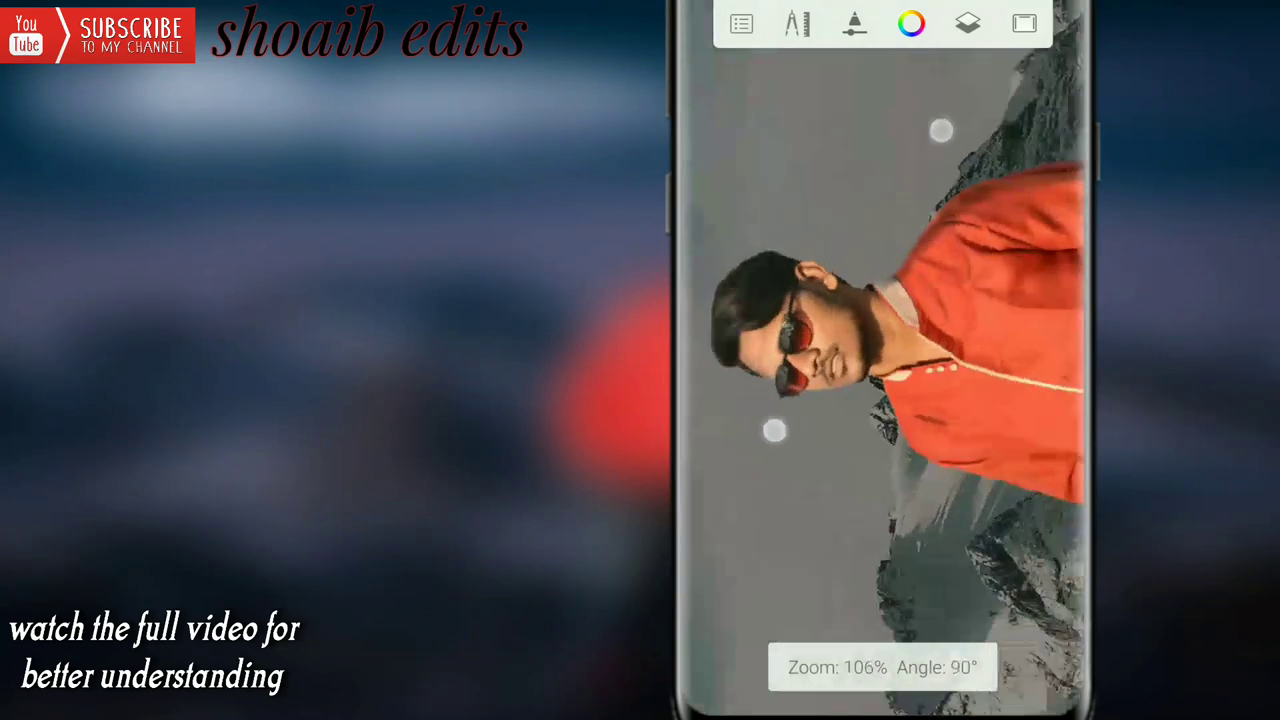
scroll(880, 360, "up", 1)
scroll(880, 360, "up", 1)
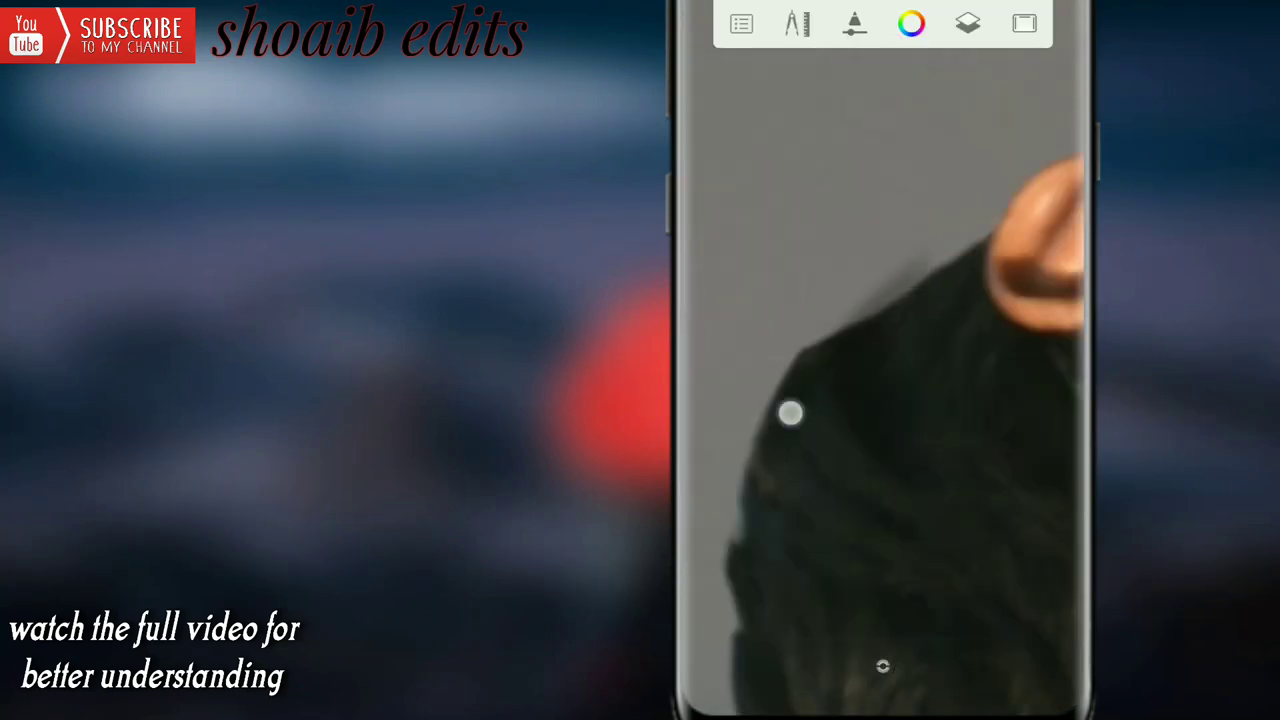
scroll(880, 360, "up", 1)
scroll(880, 360, "up", 2)
Zoom out to the whole upright composite and show the layer list
mouse_move(907, 221)
left_mouse_down()
mouse_move(966, 143)
mouse_move(966, 194)
mouse_move(720, 271)
mouse_move(740, 209)
left_mouse_up()
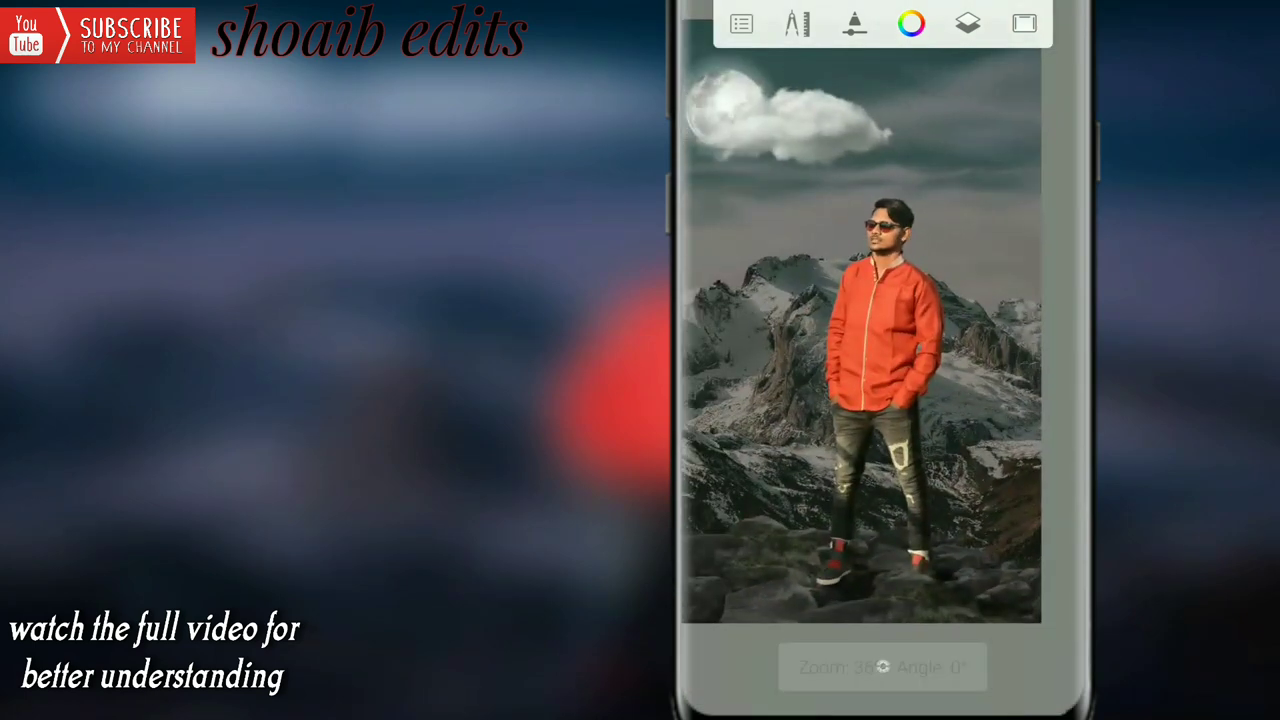
scroll(880, 360, "up", 3)
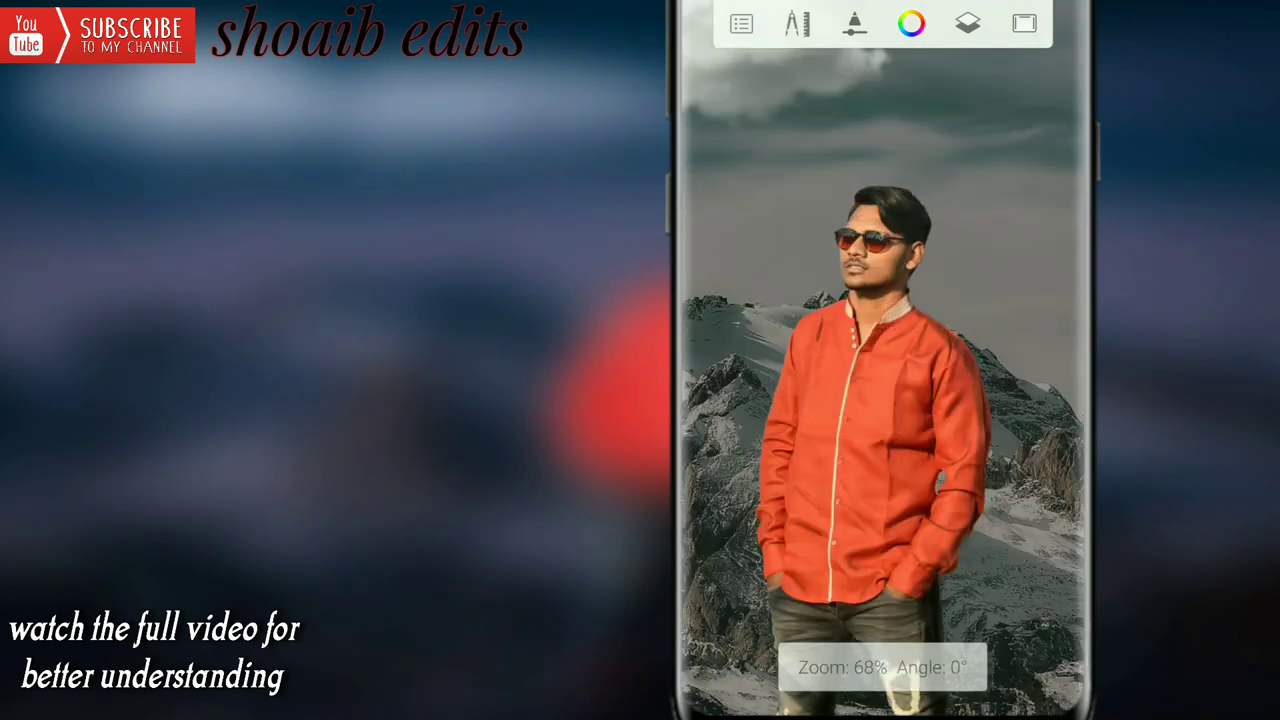
scroll(875, 248, "up", 1)
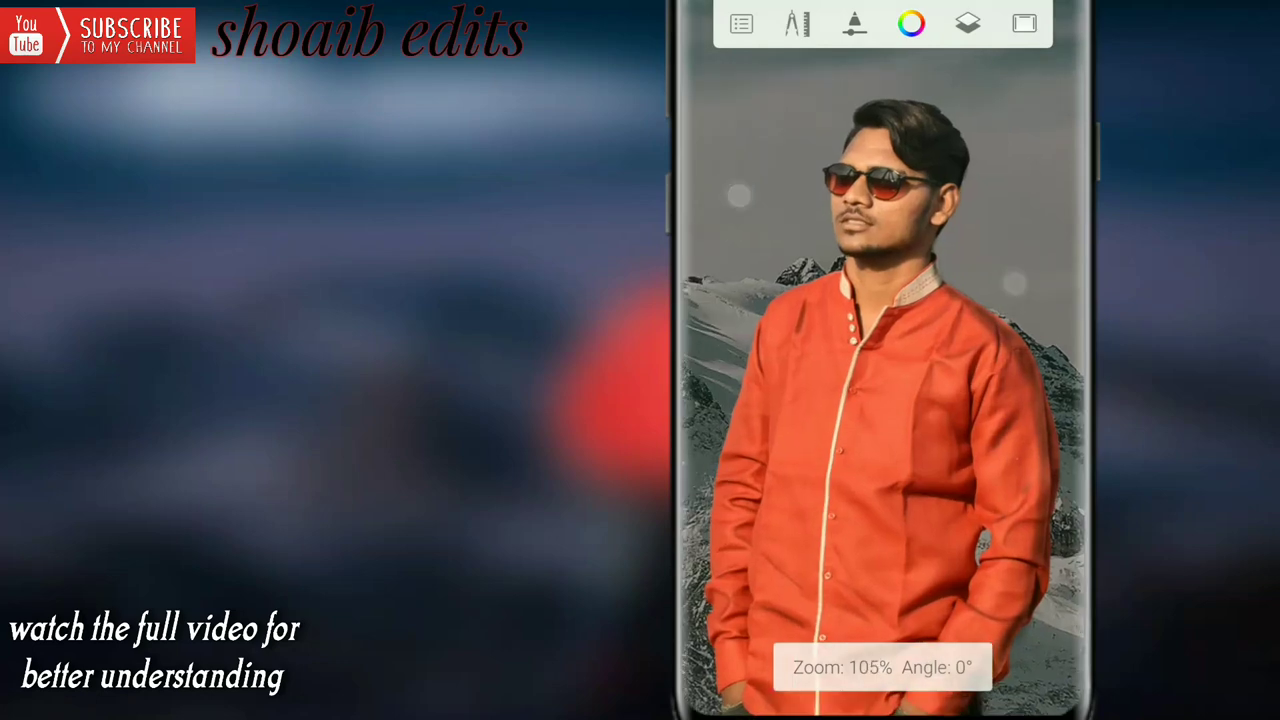
left_click(967, 23)
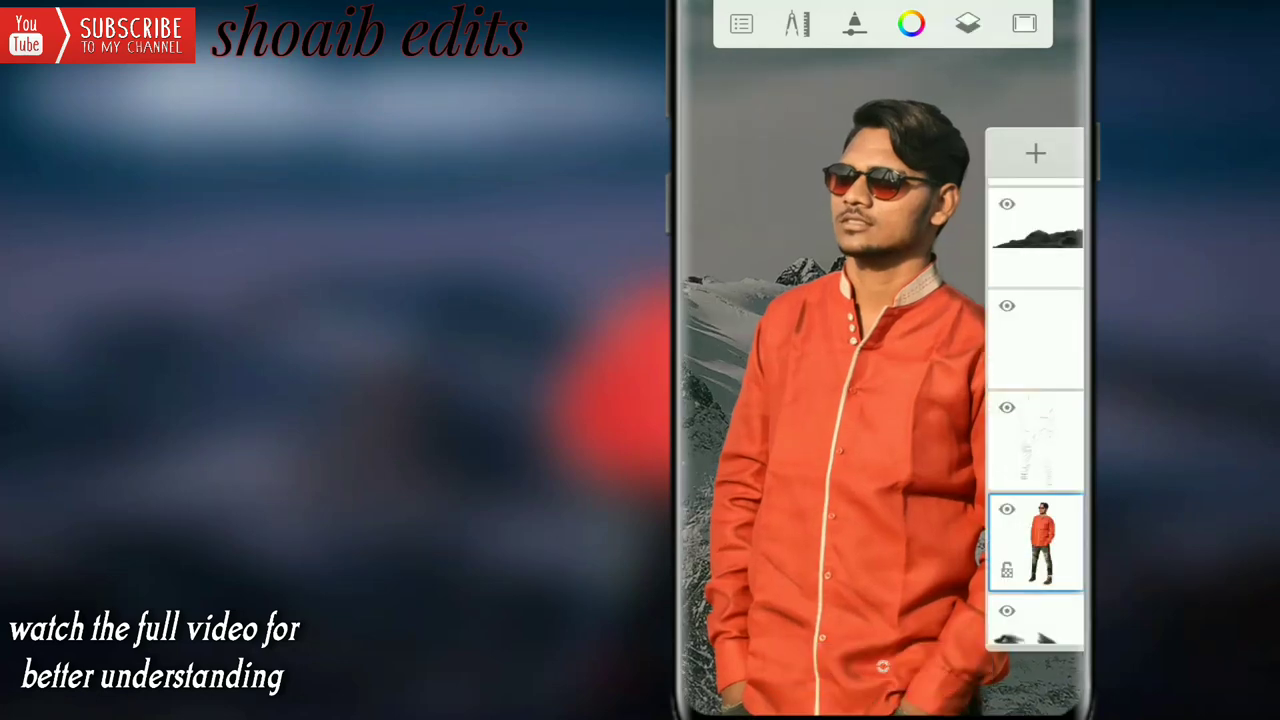
Close the layer list and choose a Smudge brush from the Brush Library
left_click(883, 665)
left_click(880, 294)
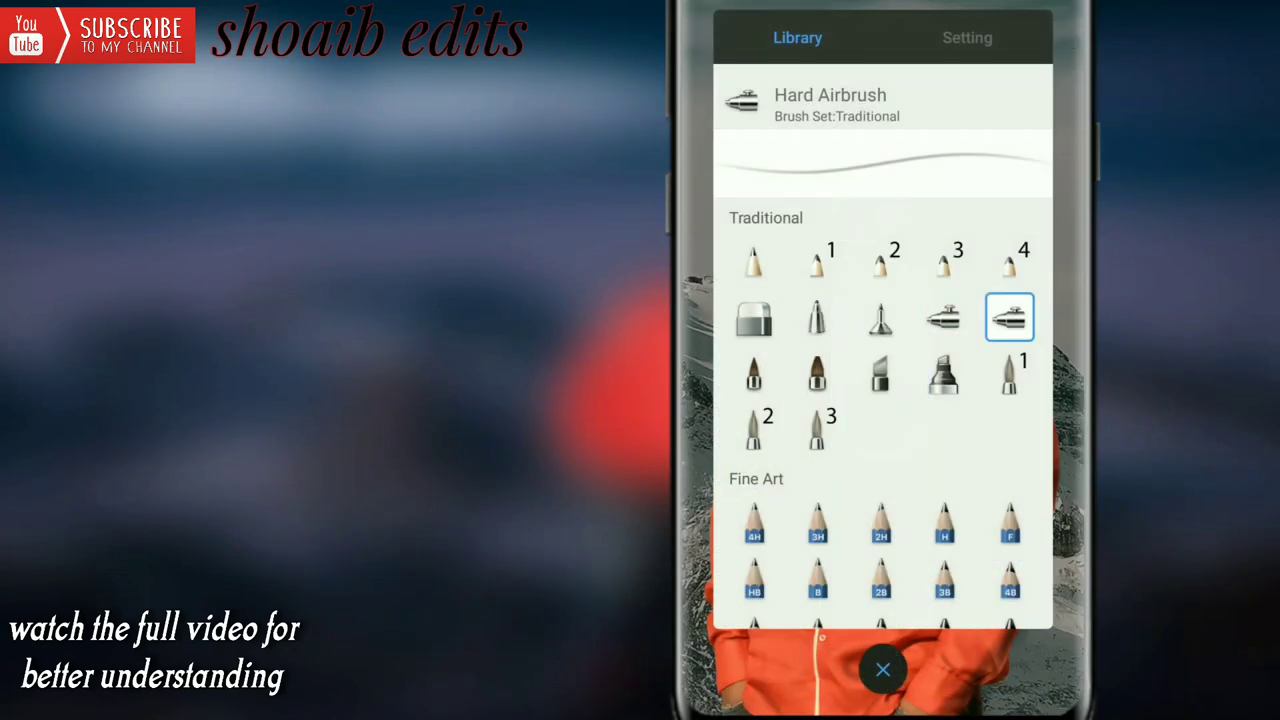
scroll(972, 505, "down", 3)
scroll(972, 505, "down", 4)
scroll(972, 505, "down", 5)
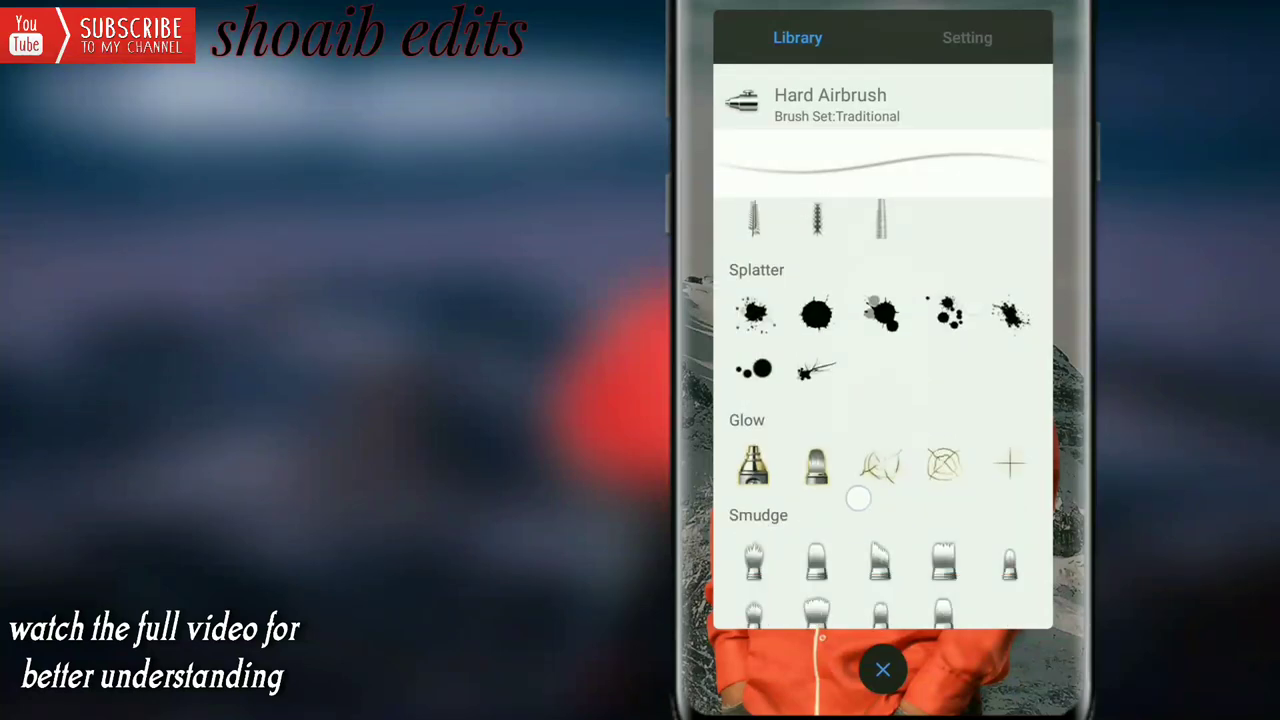
scroll(857, 500, "down", 2)
left_click(817, 531)
left_click(883, 670)
Adjust the smudge brush size, trying 8.9 and 15.7 before settling on 10.2
scroll(893, 226, "up", 3)
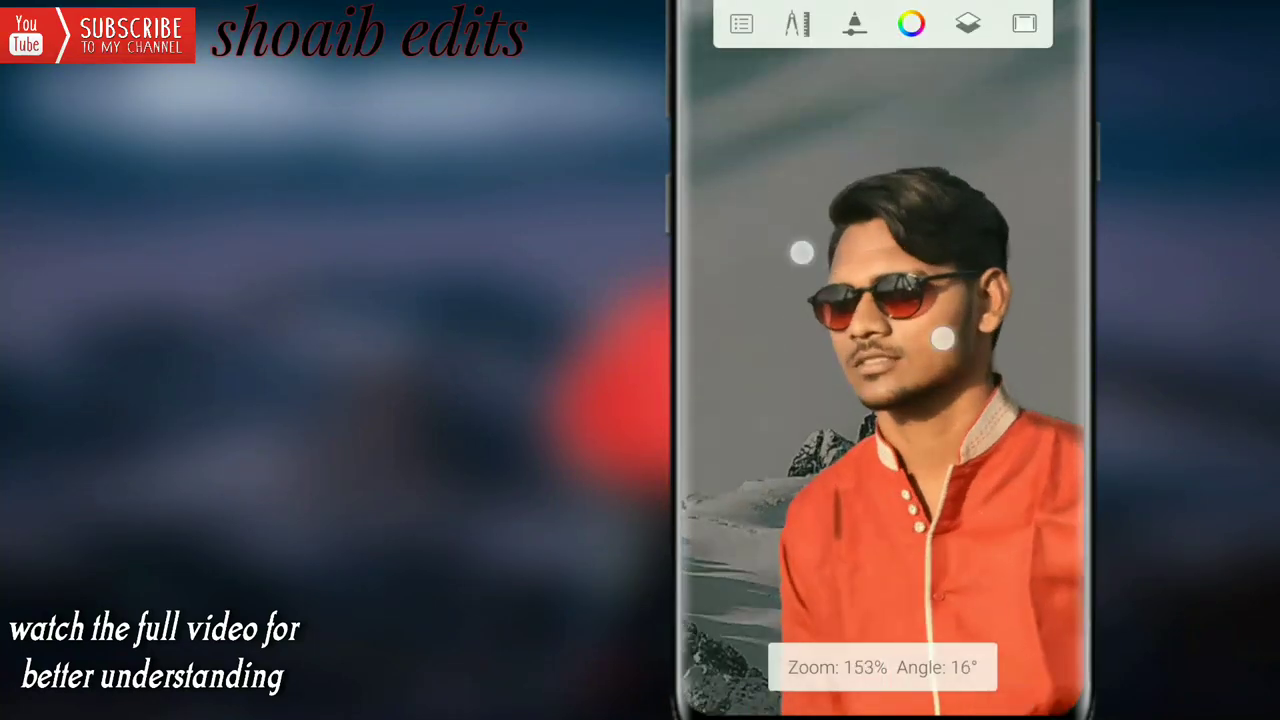
scroll(880, 260, "up", 4)
left_click_drag(883, 320, 883, 303)
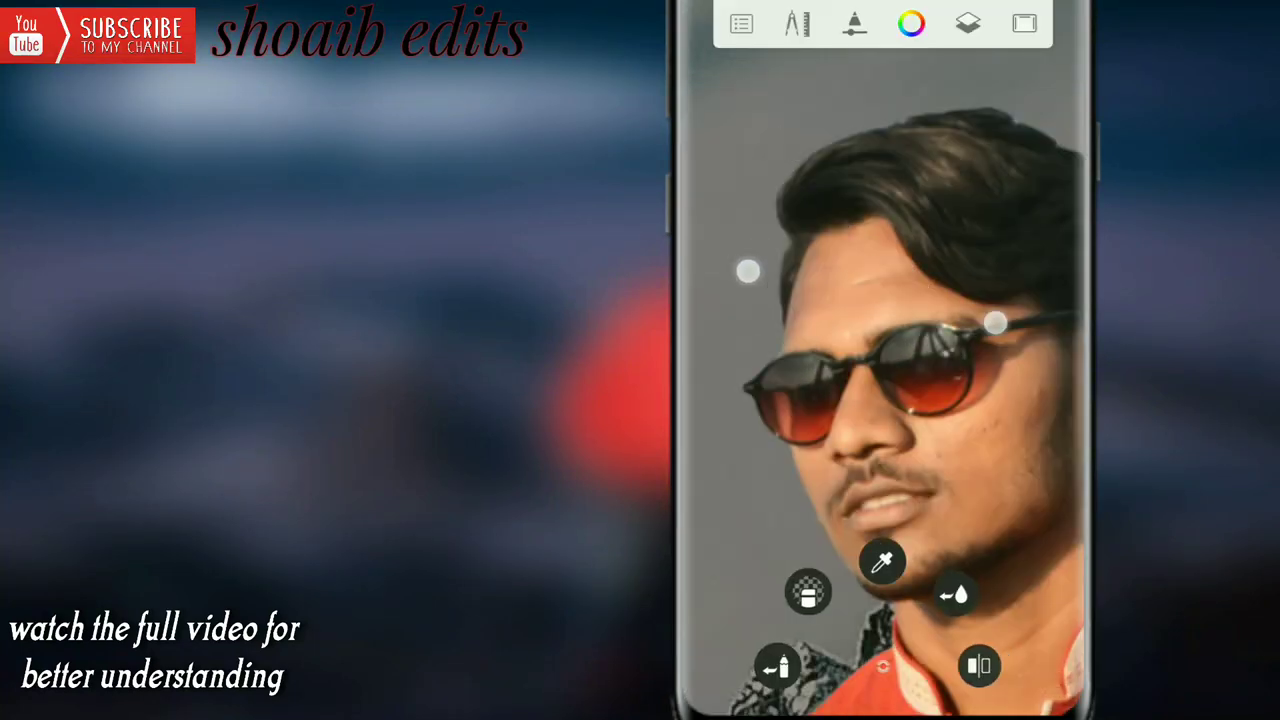
scroll(880, 290, "up", 3)
left_click(883, 672)
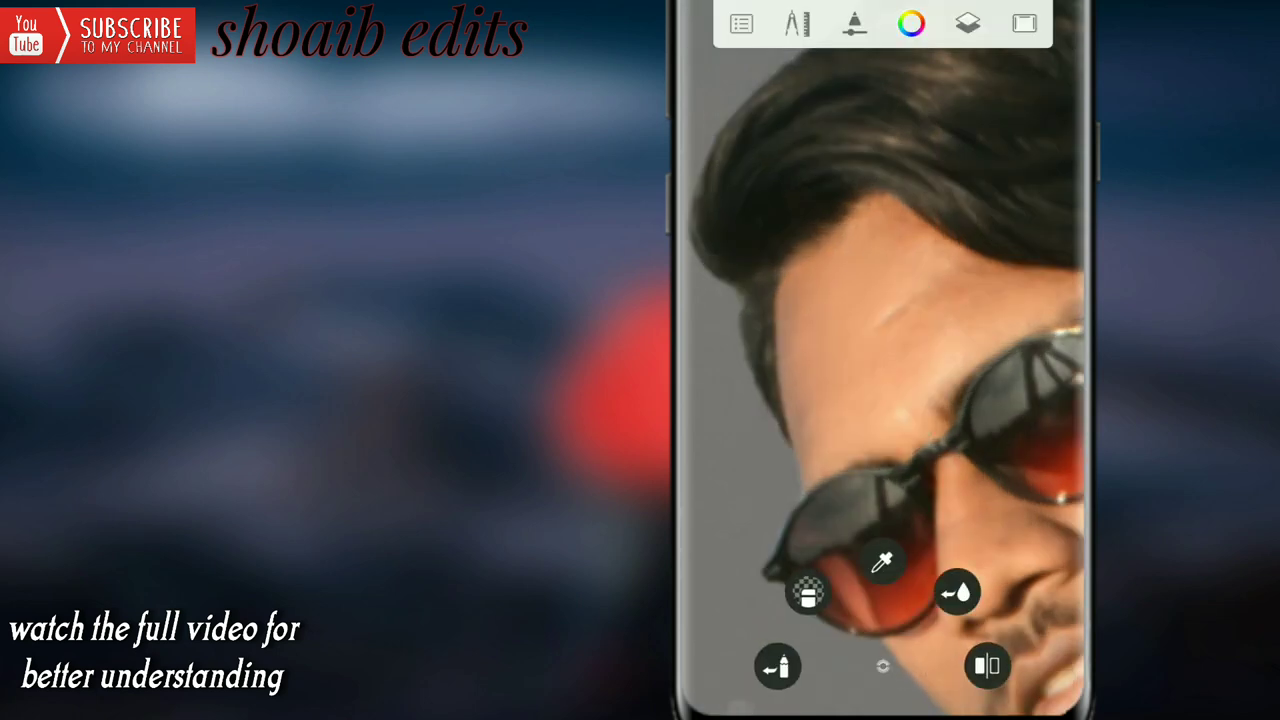
left_click_drag(883, 410, 911, 400)
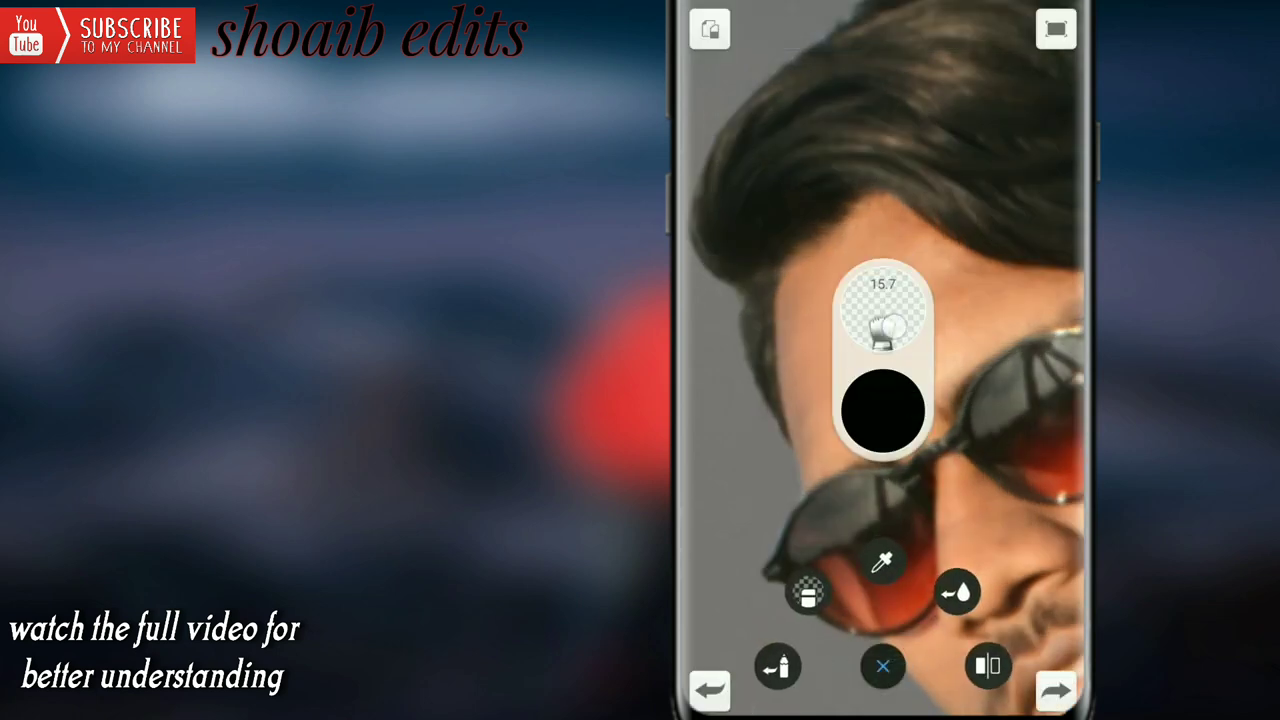
scroll(868, 277, "up", 3)
left_click_drag(883, 315, 940, 332)
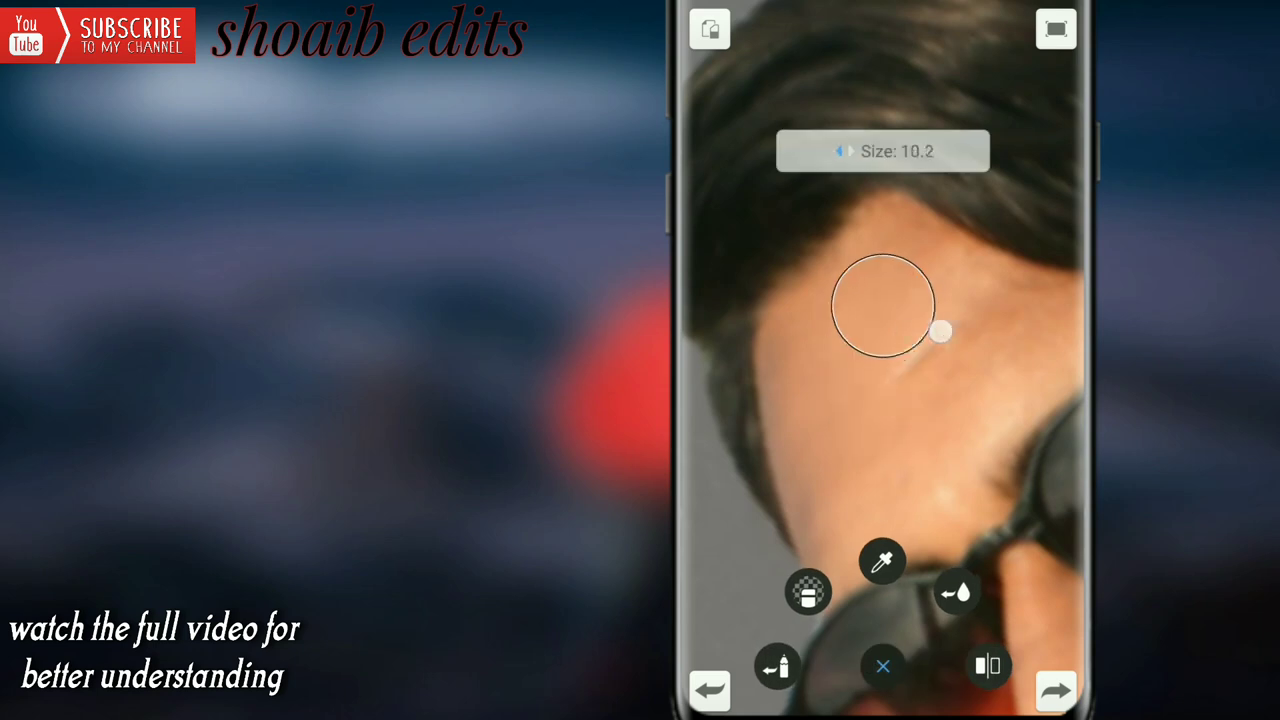
scroll(890, 290, "down", 2)
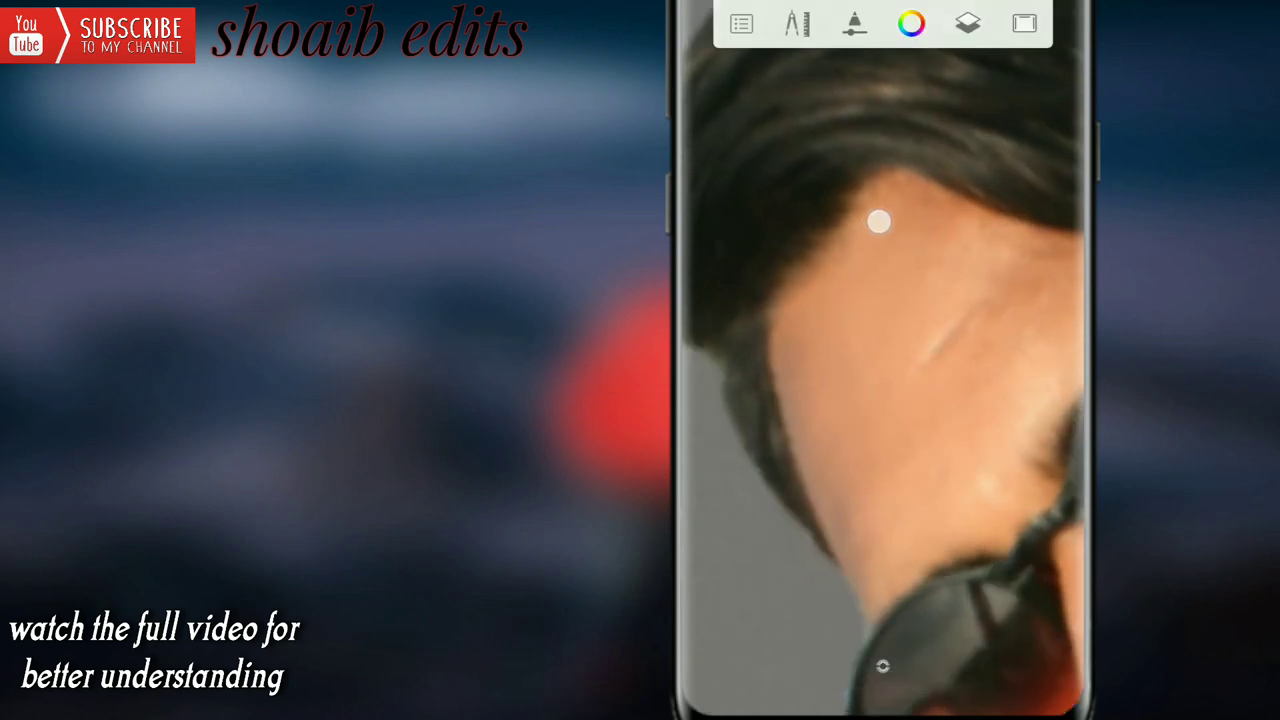
scroll(902, 228, "down", 2)
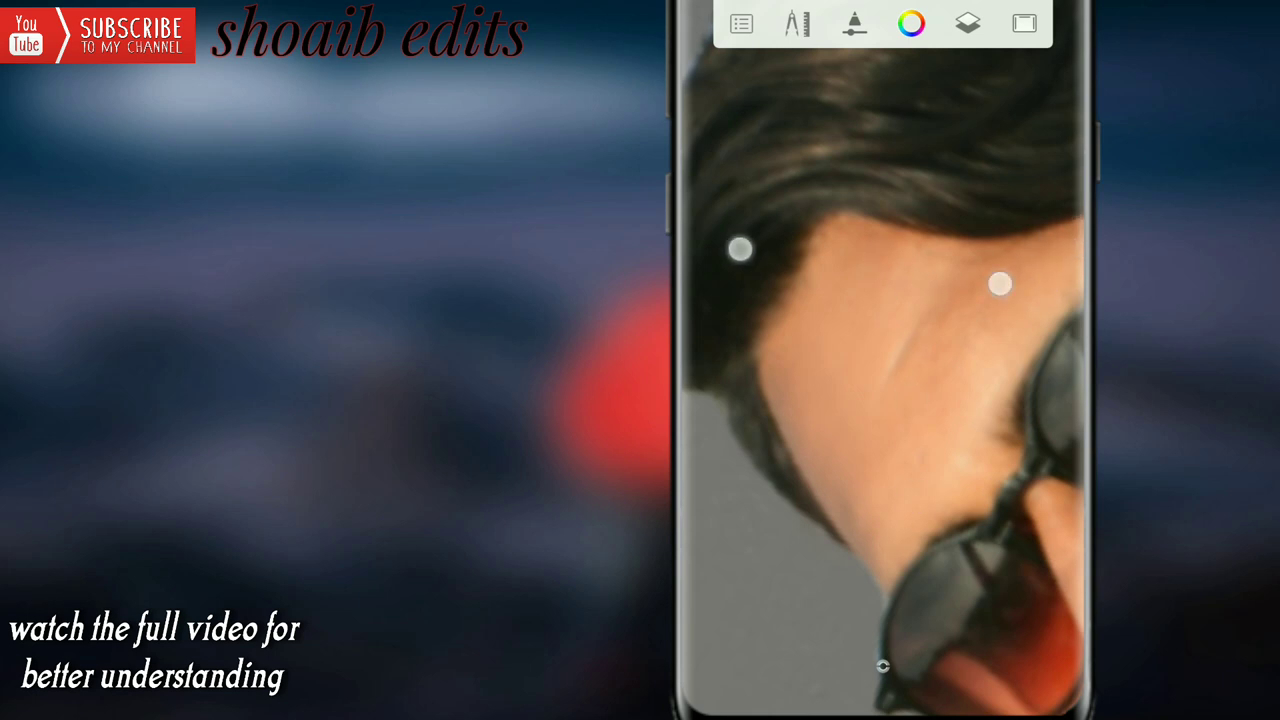
Zoom into the face around the sunglasses and hairline, and lower the brush flow to 9%
left_click_drag(871, 250, 885, 364)
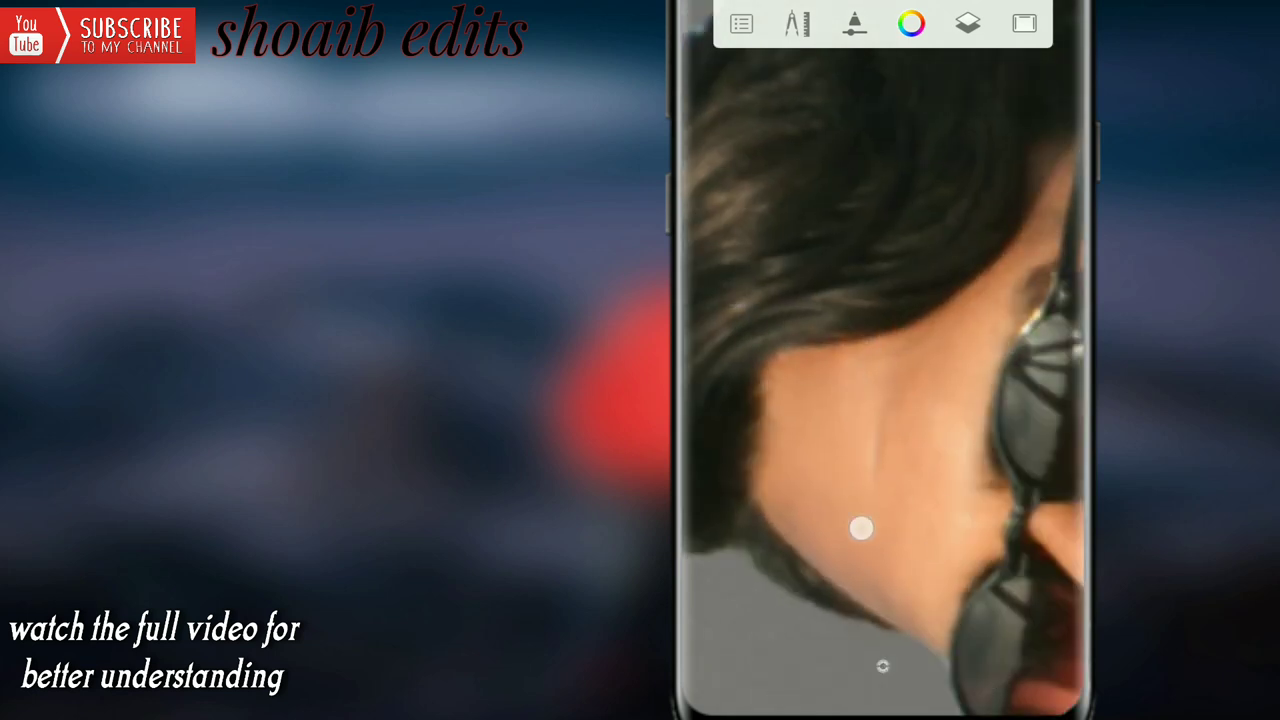
mouse_move(763, 448)
left_mouse_down()
mouse_move(959, 316)
mouse_move(981, 262)
left_mouse_up()
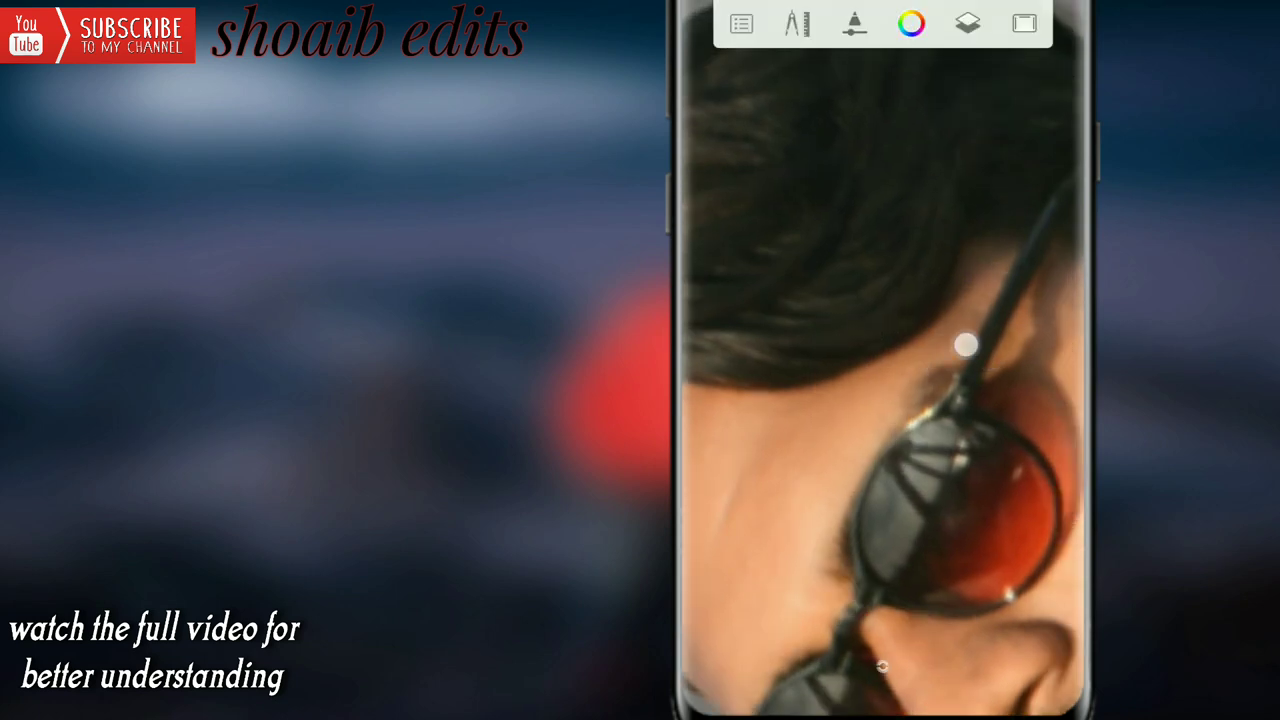
mouse_move(965, 345)
left_mouse_down()
mouse_move(932, 464)
mouse_move(820, 531)
mouse_move(963, 506)
mouse_move(942, 432)
left_mouse_up()
mouse_move(992, 290)
left_mouse_down()
mouse_move(914, 270)
mouse_move(903, 318)
mouse_move(1032, 293)
mouse_move(1003, 529)
mouse_move(923, 487)
left_mouse_up()
mouse_move(913, 300)
left_mouse_down()
mouse_move(904, 387)
mouse_move(934, 429)
left_mouse_up()
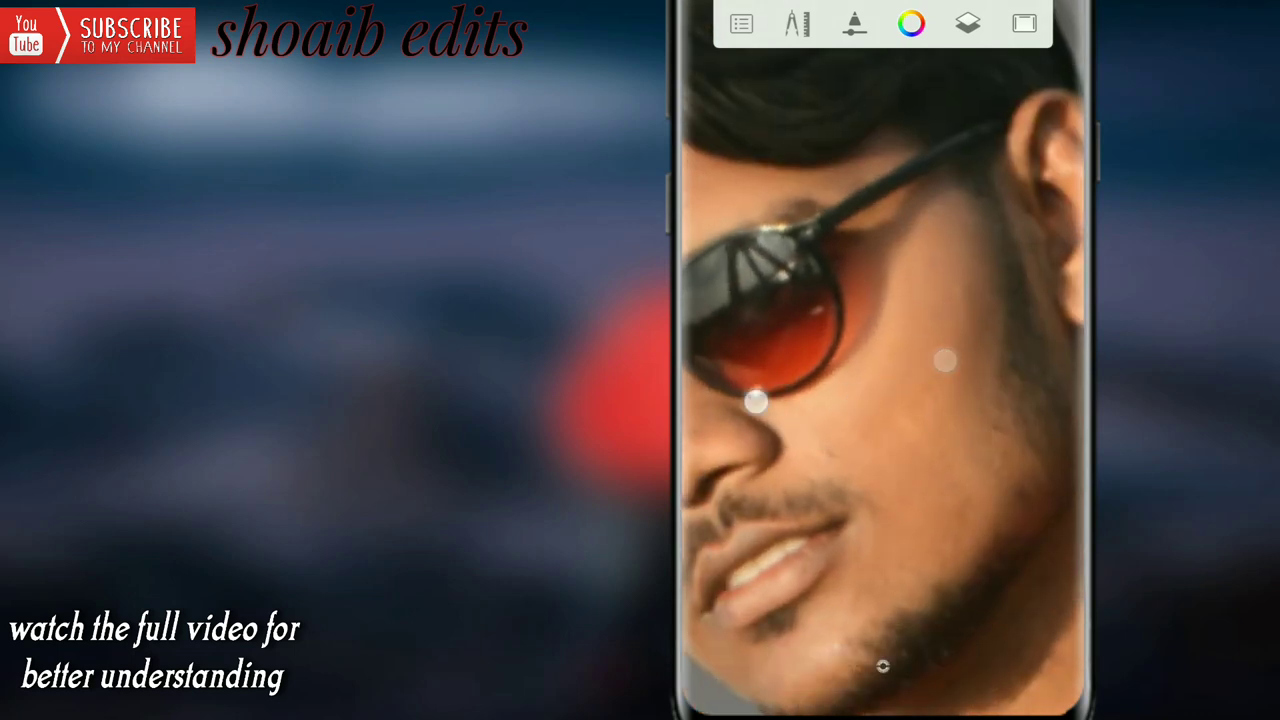
Smooth the face skin around the chin, nose and mouth, working down to the collar
mouse_move(756, 401)
left_mouse_down()
mouse_move(829, 383)
mouse_move(894, 523)
mouse_move(874, 486)
mouse_move(798, 420)
left_mouse_up()
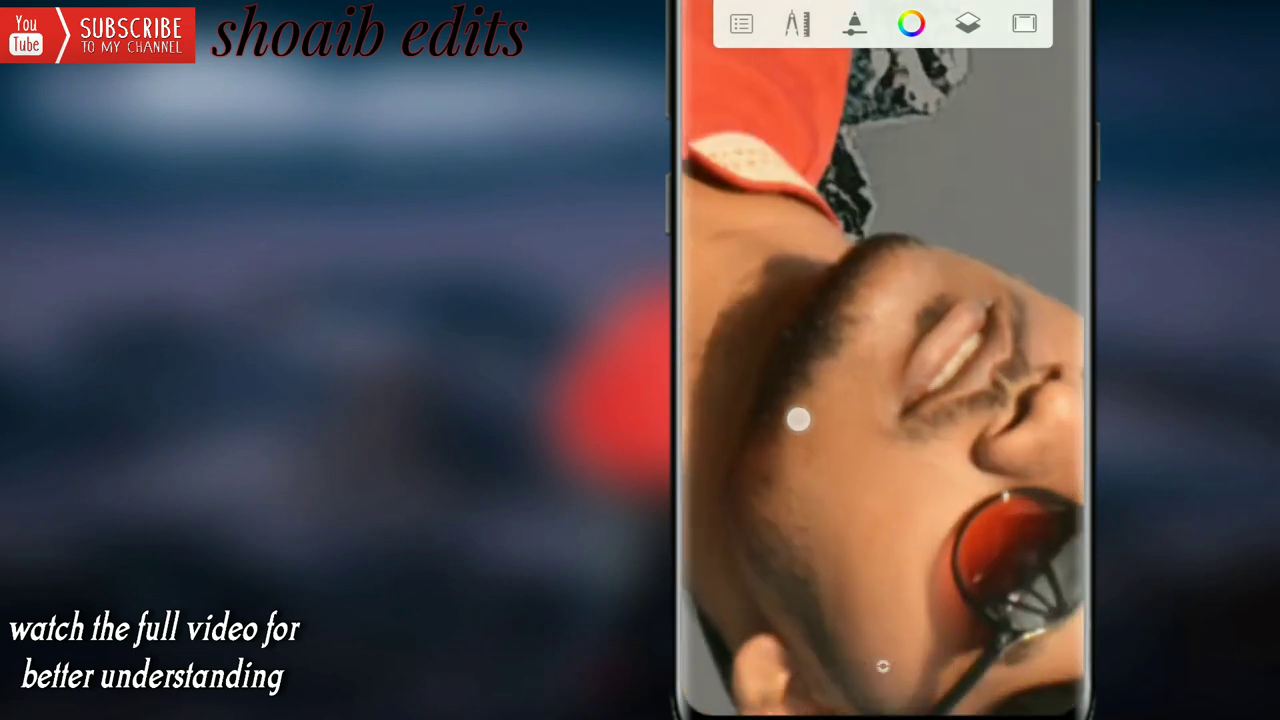
left_click_drag(939, 280, 989, 351)
left_click_drag(749, 391, 931, 249)
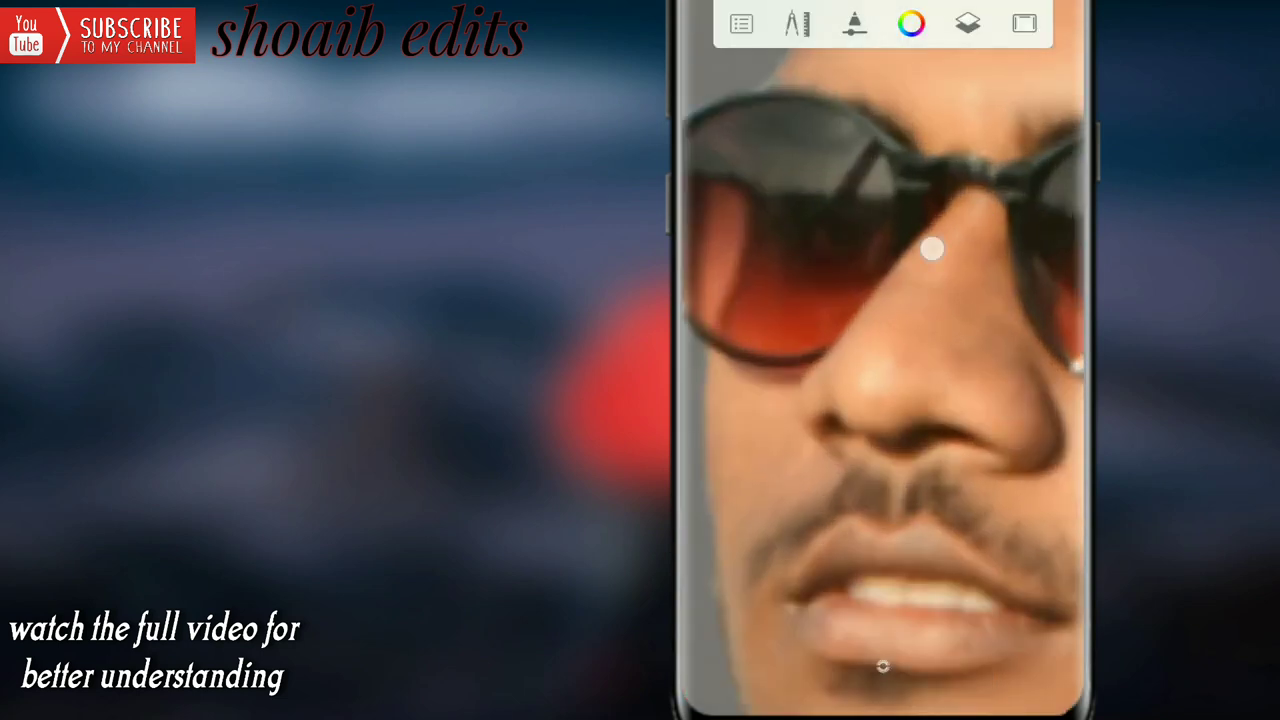
mouse_move(883, 371)
left_mouse_down()
mouse_move(934, 506)
mouse_move(927, 469)
mouse_move(743, 266)
left_mouse_up()
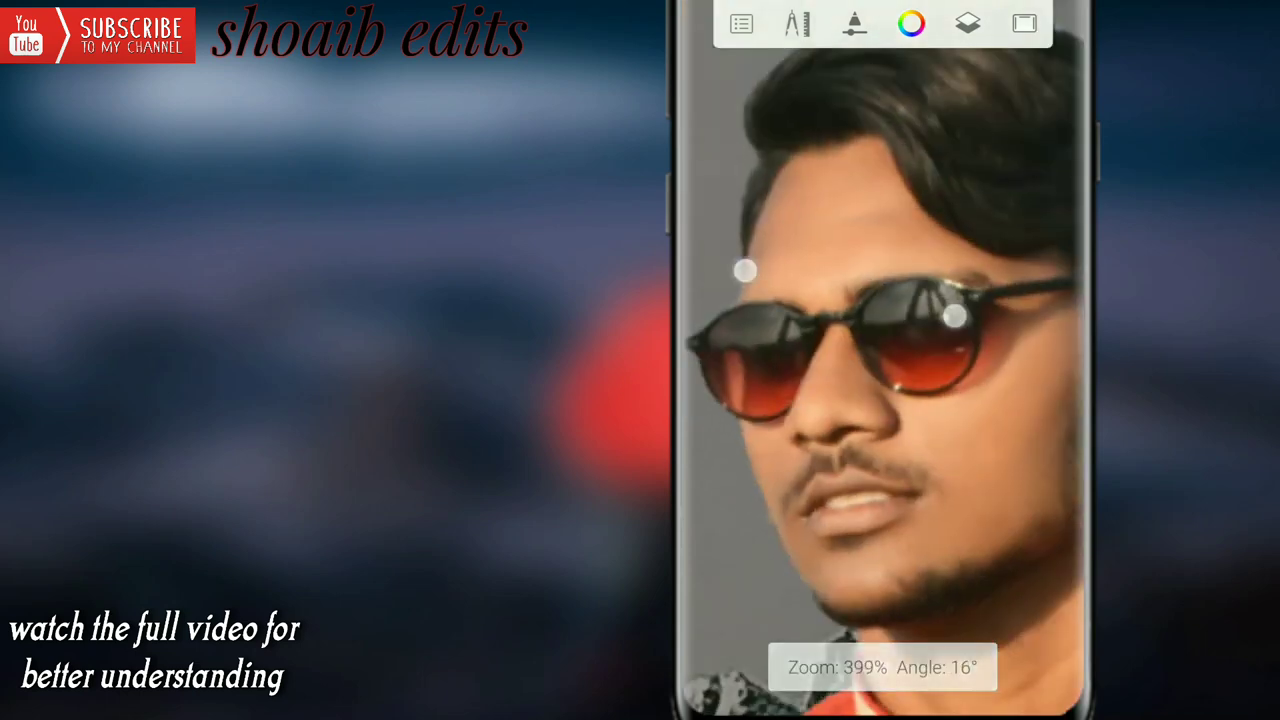
mouse_move(808, 294)
left_mouse_down()
mouse_move(894, 374)
mouse_move(851, 463)
left_mouse_up()
Touch up the neck, collar and ear with a size 5.0 brush, then zoom out to the full figure
left_click(883, 410)
mouse_move(883, 410)
left_mouse_down()
mouse_move(977, 448)
mouse_move(880, 663)
mouse_move(888, 677)
left_mouse_up()
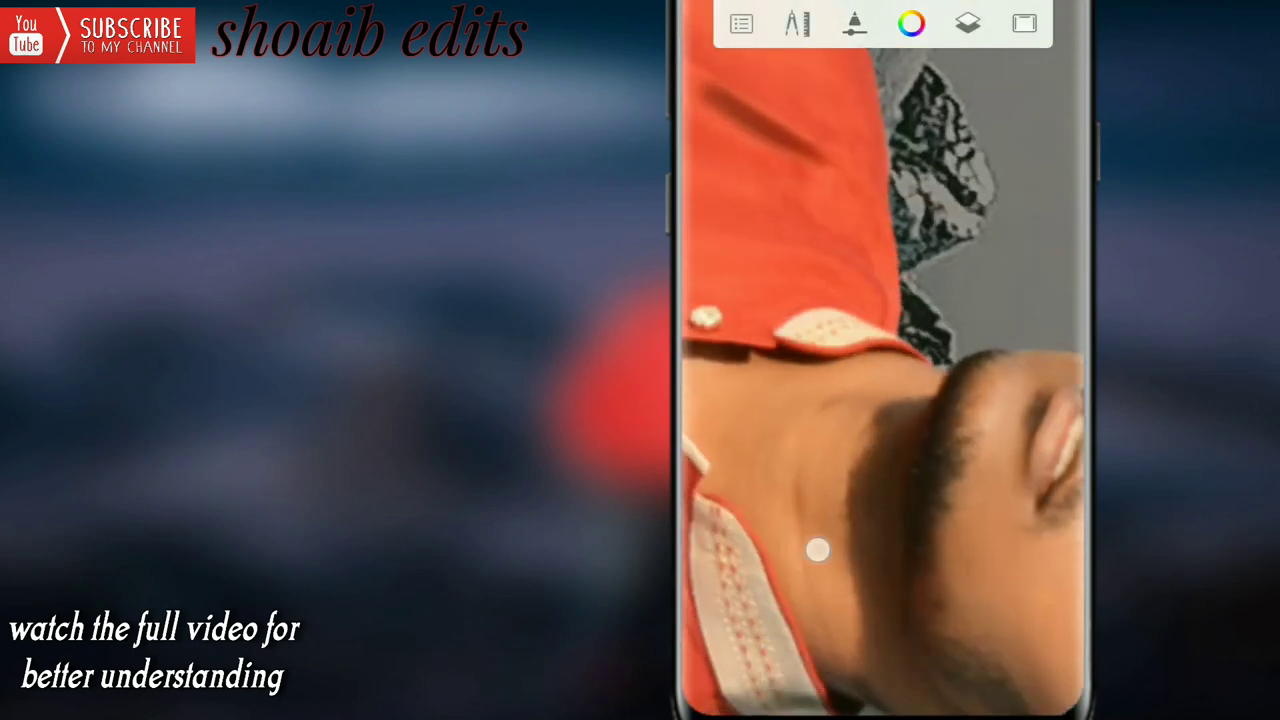
mouse_move(804, 492)
left_mouse_down()
mouse_move(891, 471)
mouse_move(946, 400)
mouse_move(839, 460)
left_mouse_up()
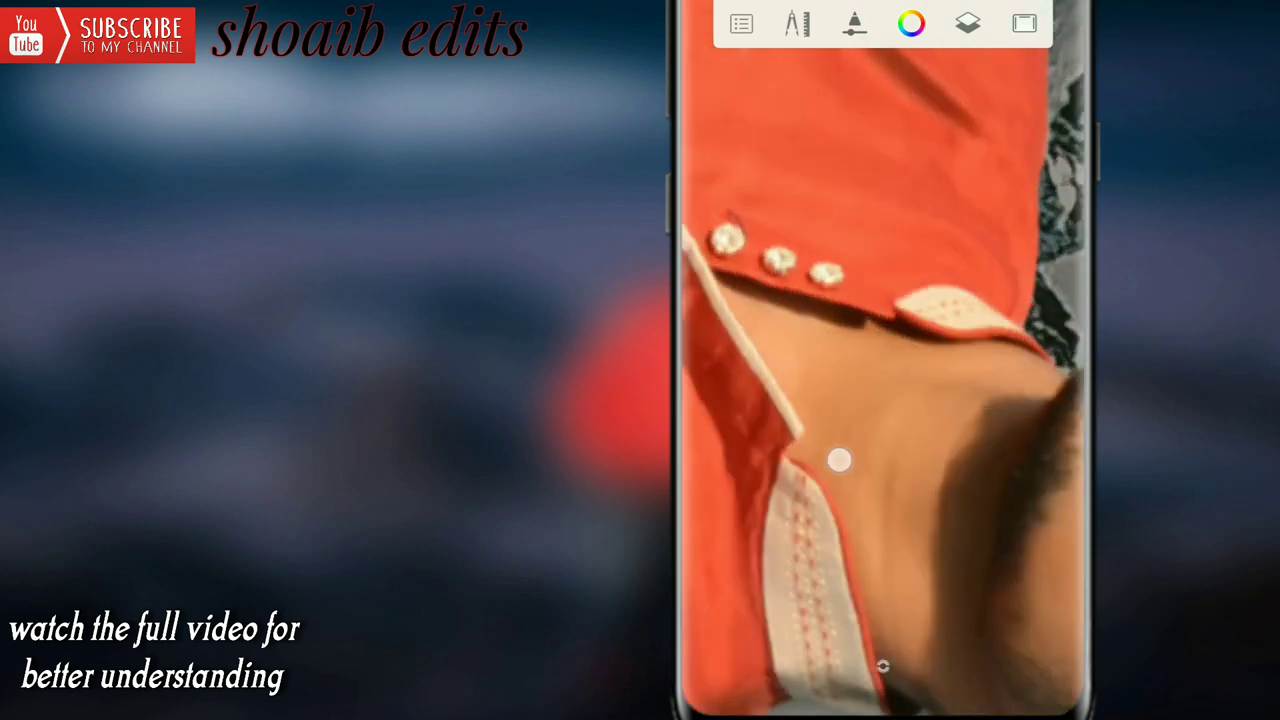
mouse_move(872, 593)
left_mouse_down()
mouse_move(914, 340)
mouse_move(1024, 475)
mouse_move(800, 380)
mouse_move(777, 499)
mouse_move(740, 289)
mouse_move(1000, 374)
mouse_move(1066, 491)
mouse_move(858, 561)
left_mouse_up()
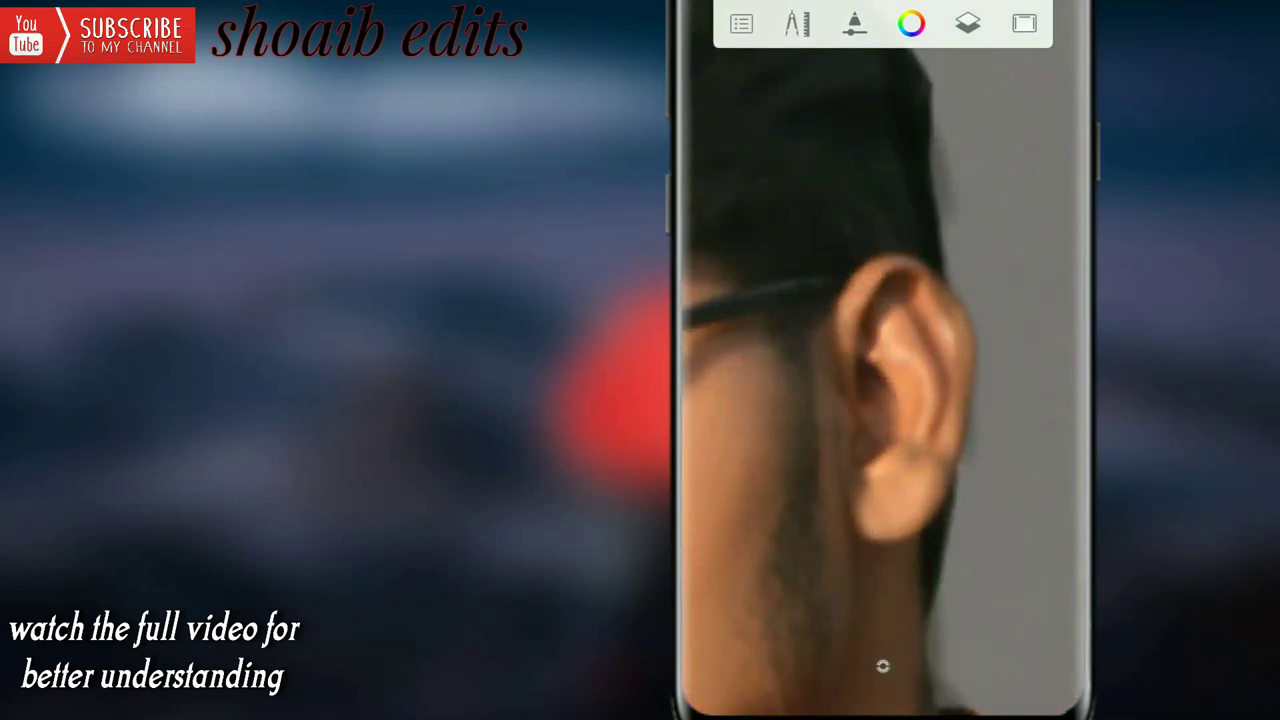
mouse_move(1024, 566)
left_mouse_down()
mouse_move(954, 457)
mouse_move(943, 511)
left_mouse_up()
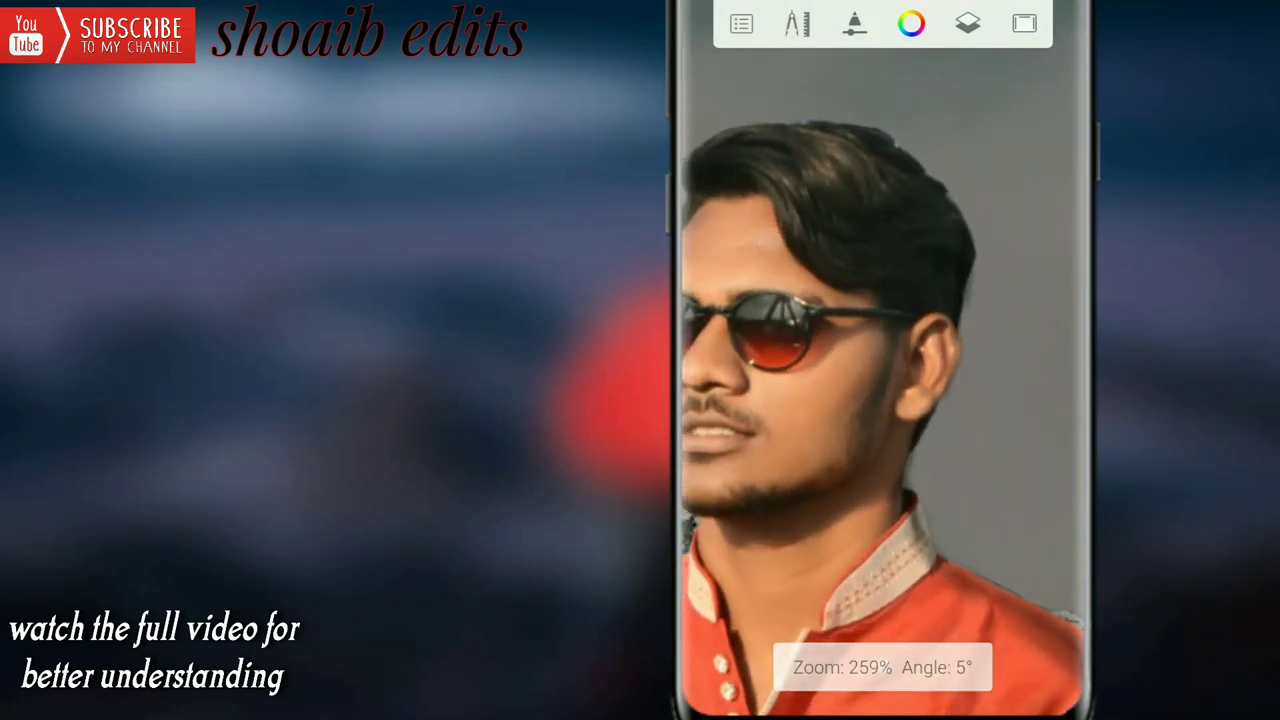
mouse_move(756, 467)
left_mouse_down()
mouse_move(837, 457)
mouse_move(760, 345)
mouse_move(768, 323)
mouse_move(883, 665)
left_mouse_up()
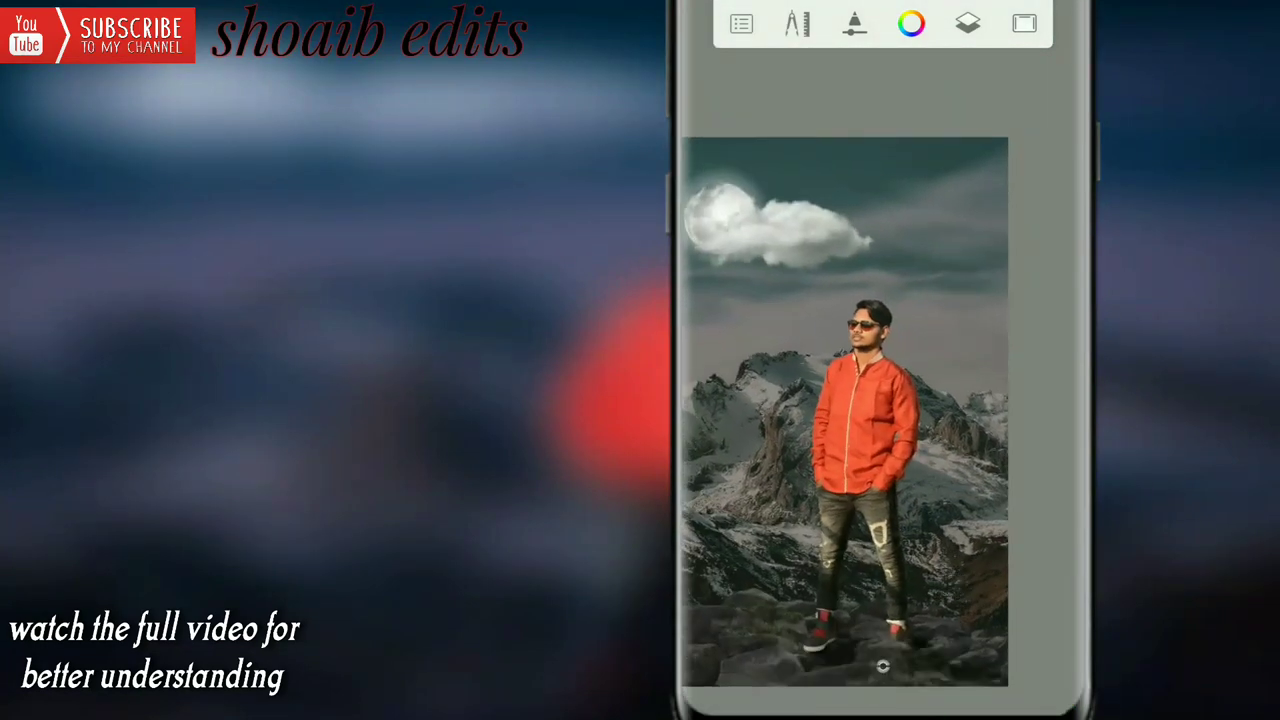
Mix a deep cyan colour at 100 saturation in the colour editor
left_click(967, 23)
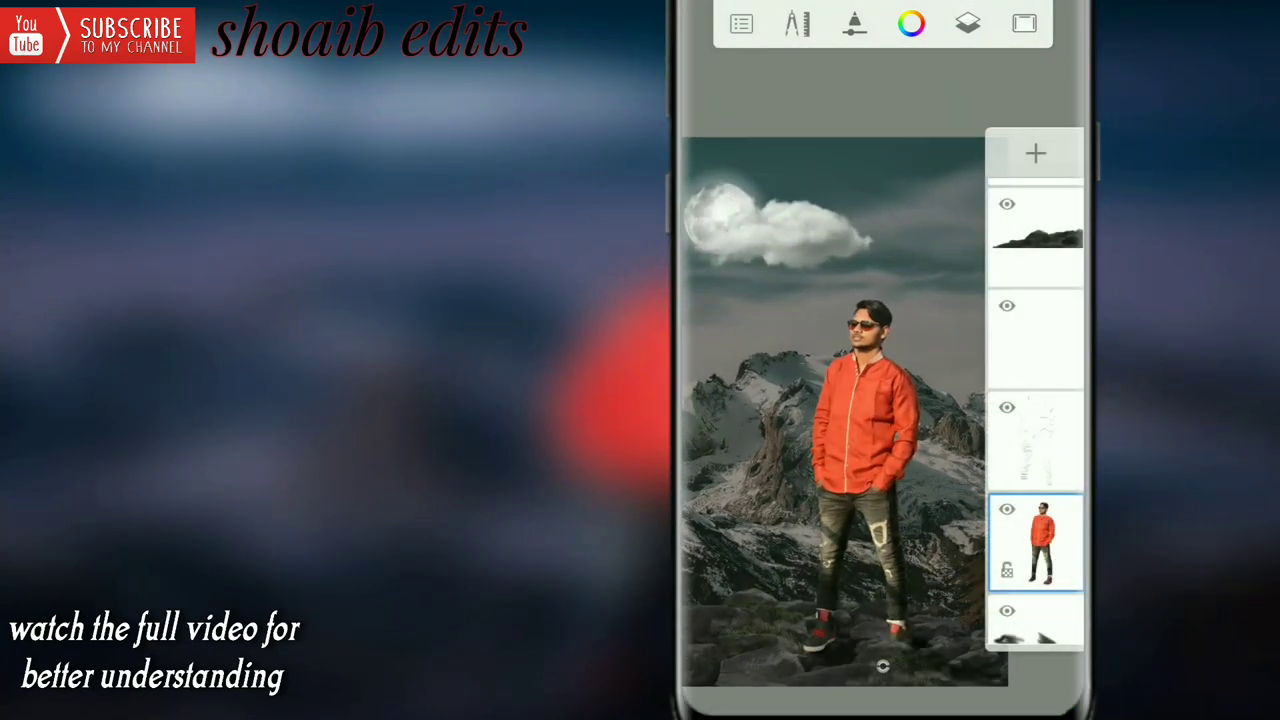
left_click(883, 665)
left_click(890, 420)
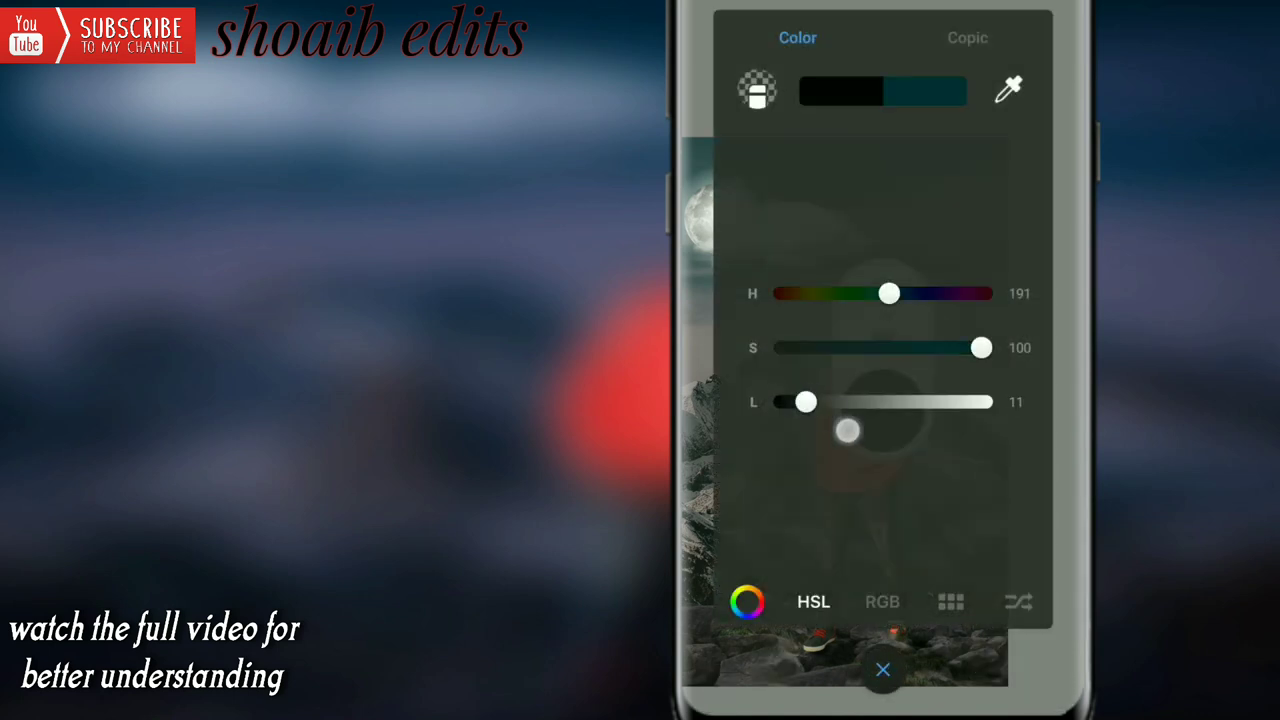
mouse_move(847, 430)
left_mouse_down()
mouse_move(928, 480)
mouse_move(953, 476)
left_mouse_up()
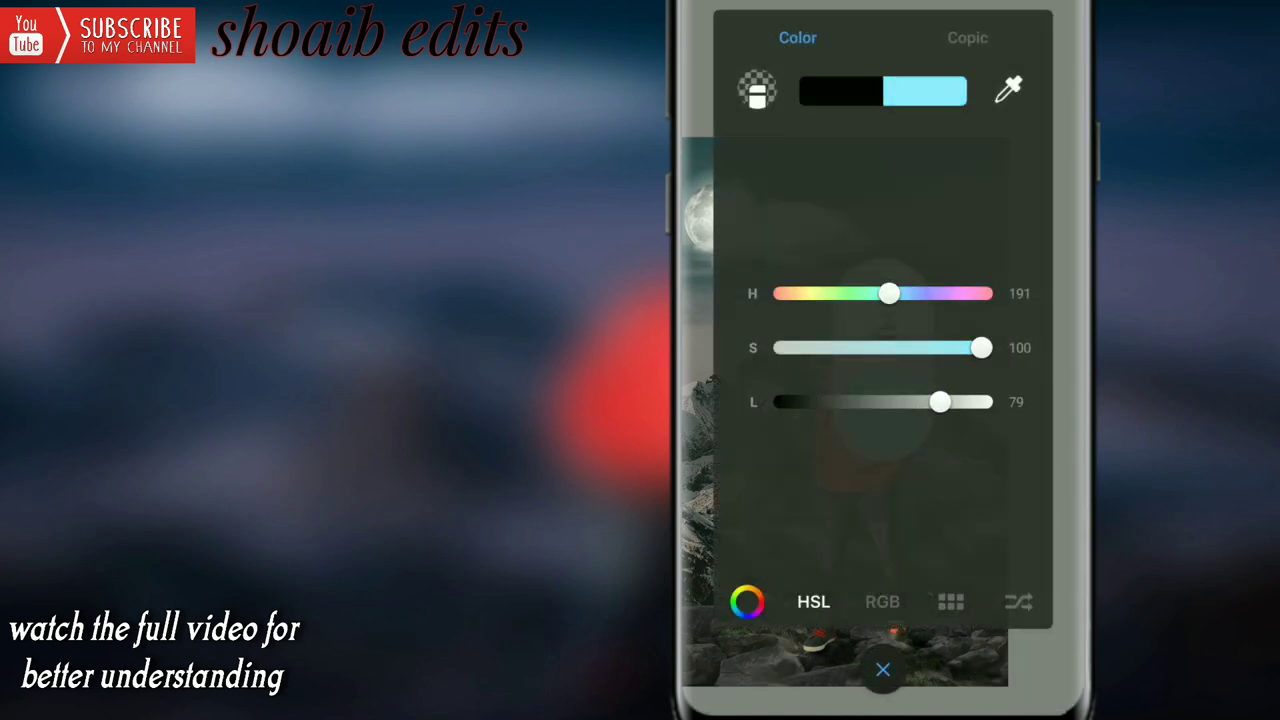
left_click_drag(909, 390, 990, 390)
mouse_move(931, 457)
left_mouse_down()
mouse_move(880, 457)
mouse_move(891, 460)
left_mouse_up()
left_click(880, 670)
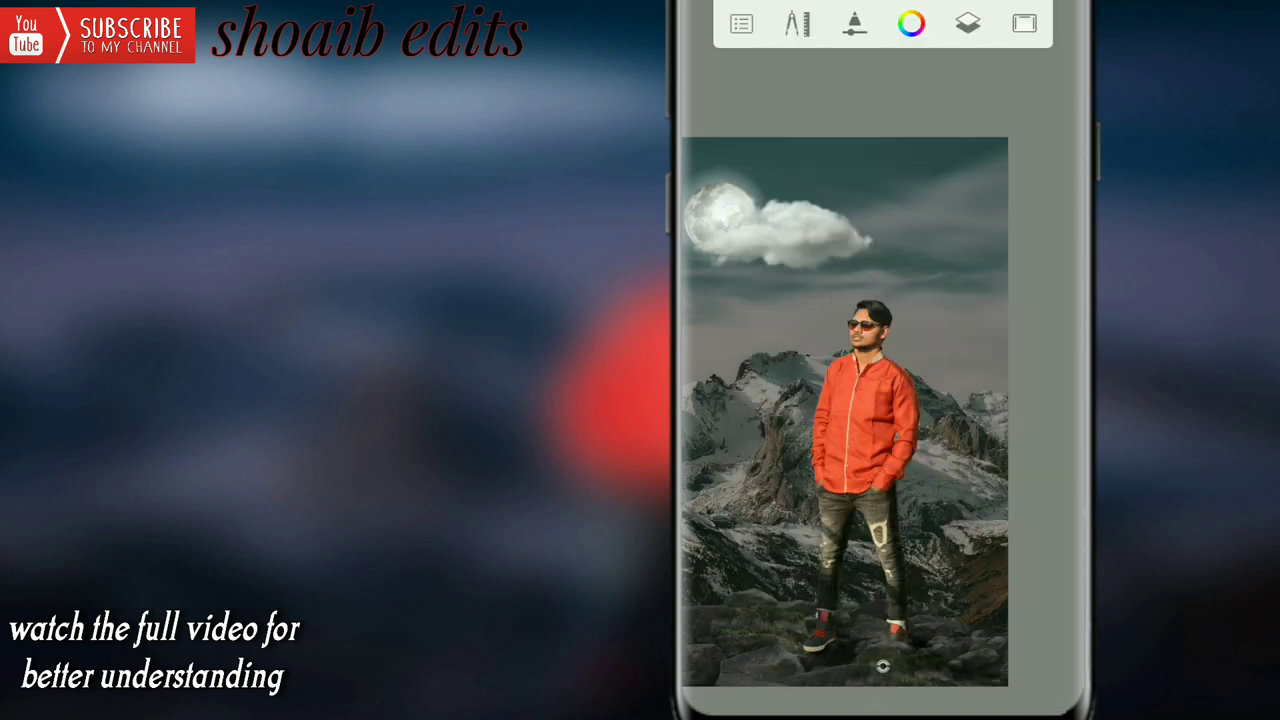
Choose the PaintBrush 1 brush, adjust its size and paint a blue stroke across the lens
left_click(883, 335)
left_click(1010, 375)
left_click(883, 670)
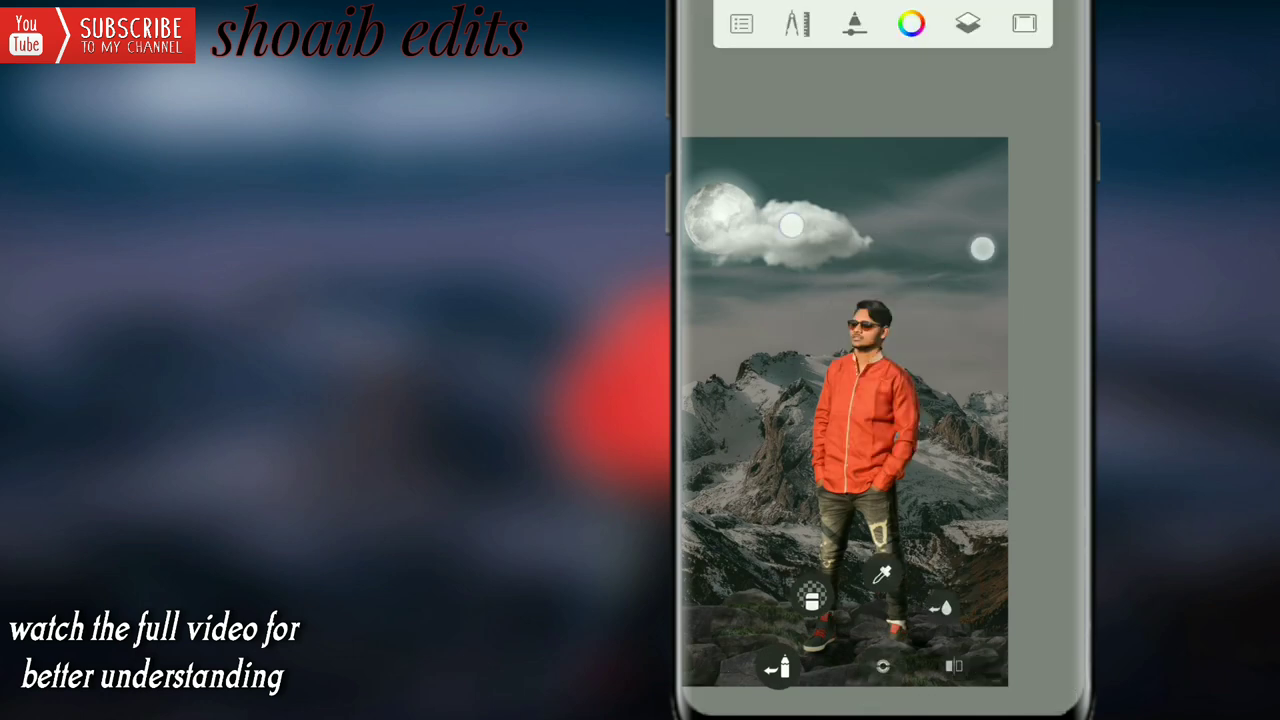
scroll(900, 235, "up", 3)
scroll(900, 235, "up", 3)
scroll(900, 235, "up", 3)
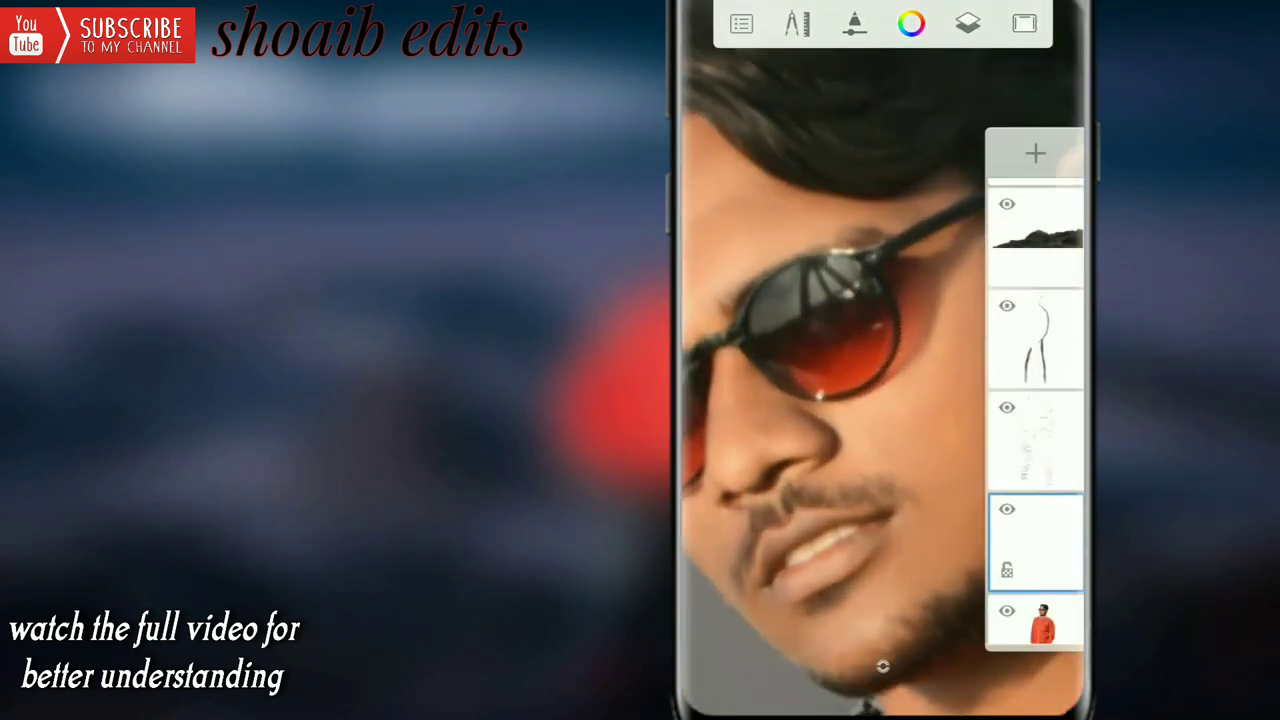
left_click(729, 209)
left_click(883, 670)
left_click_drag(883, 320, 769, 383)
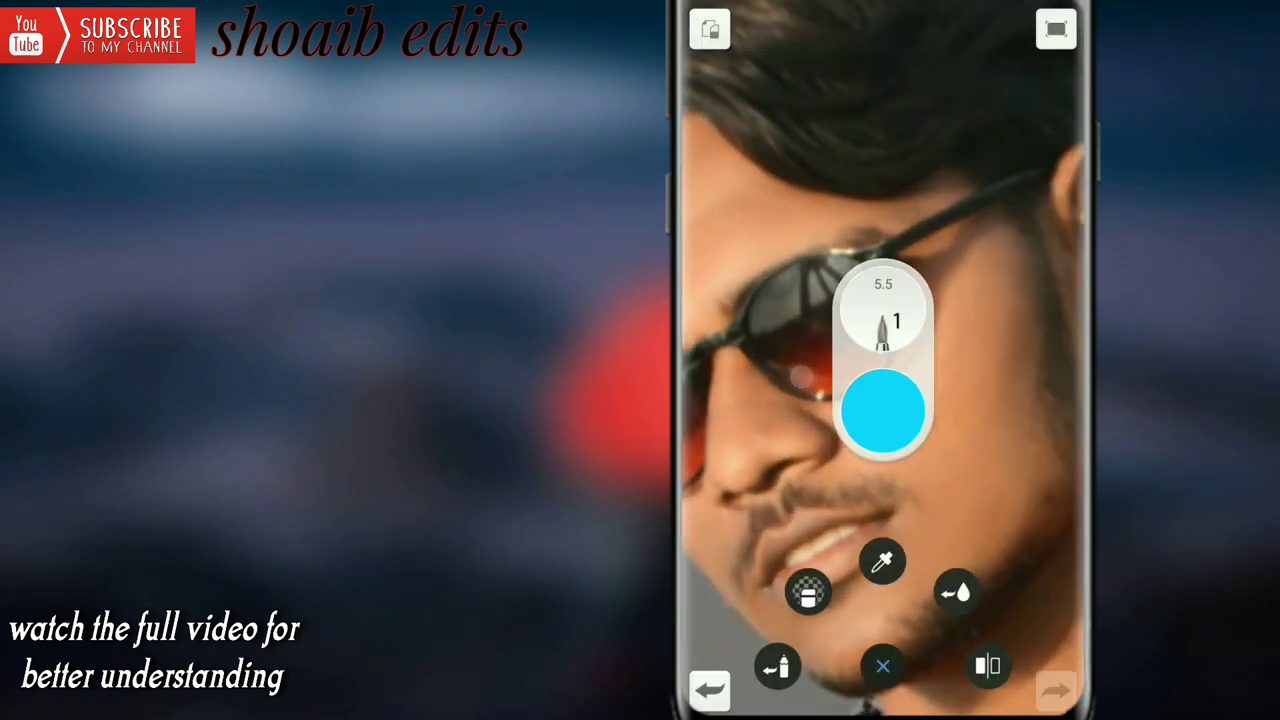
scroll(820, 245, "up", 5)
left_click_drag(795, 330, 943, 197)
Switch to the Dream Brush and begin painting blue over the sunglasses lens
left_click(883, 670)
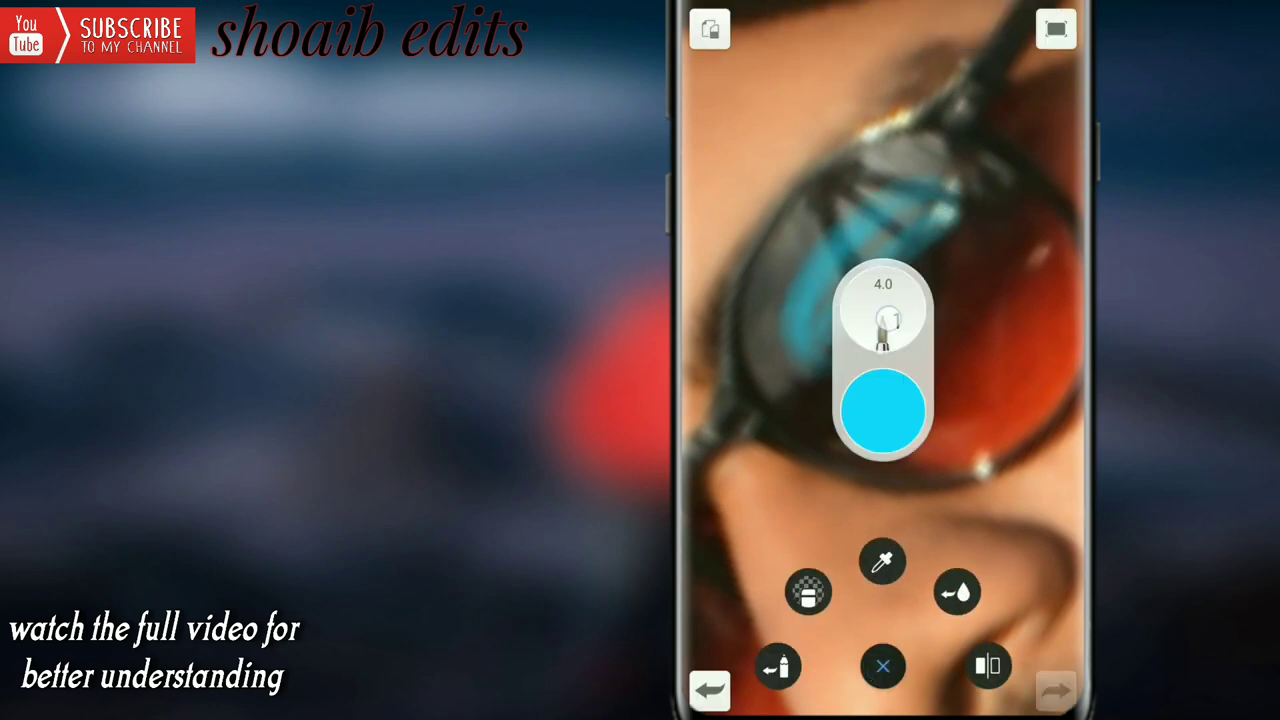
left_click(777, 666)
scroll(1008, 323, "down", 3)
scroll(1008, 323, "down", 5)
scroll(1008, 323, "down", 5)
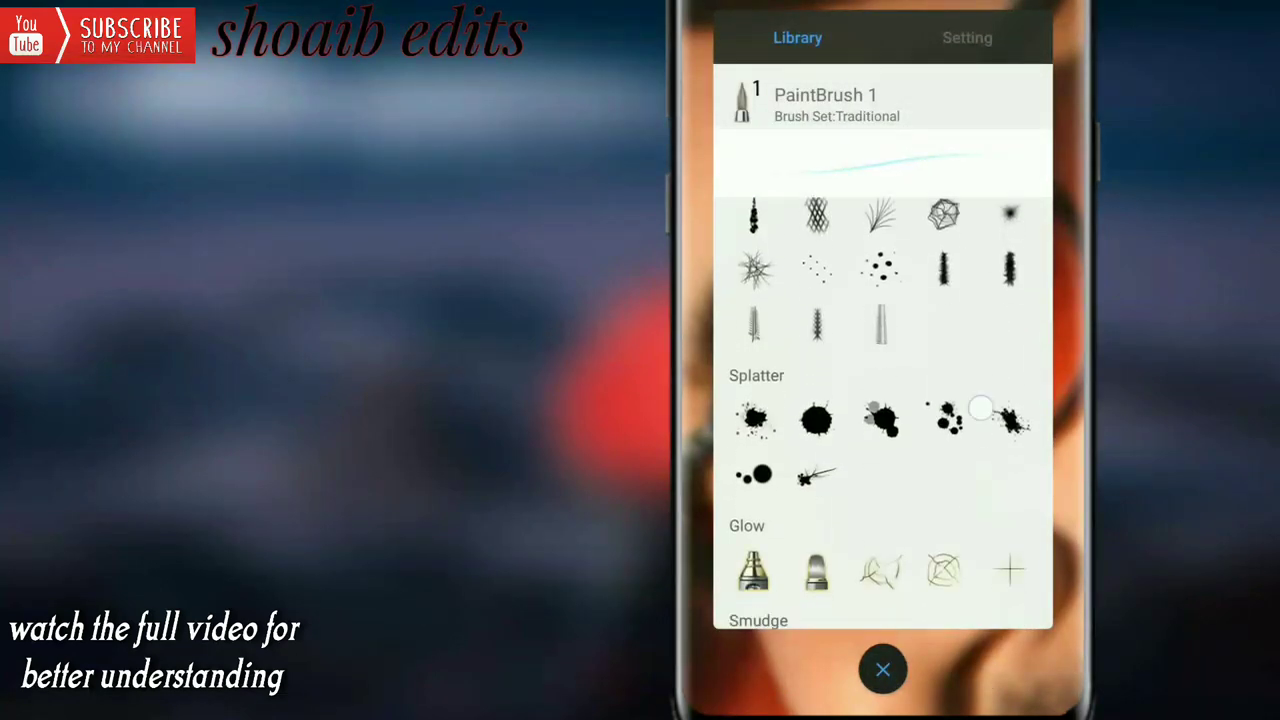
scroll(1008, 323, "down", 5)
left_click(1010, 407)
left_click_drag(883, 670, 883, 610)
scroll(880, 300, "up", 3)
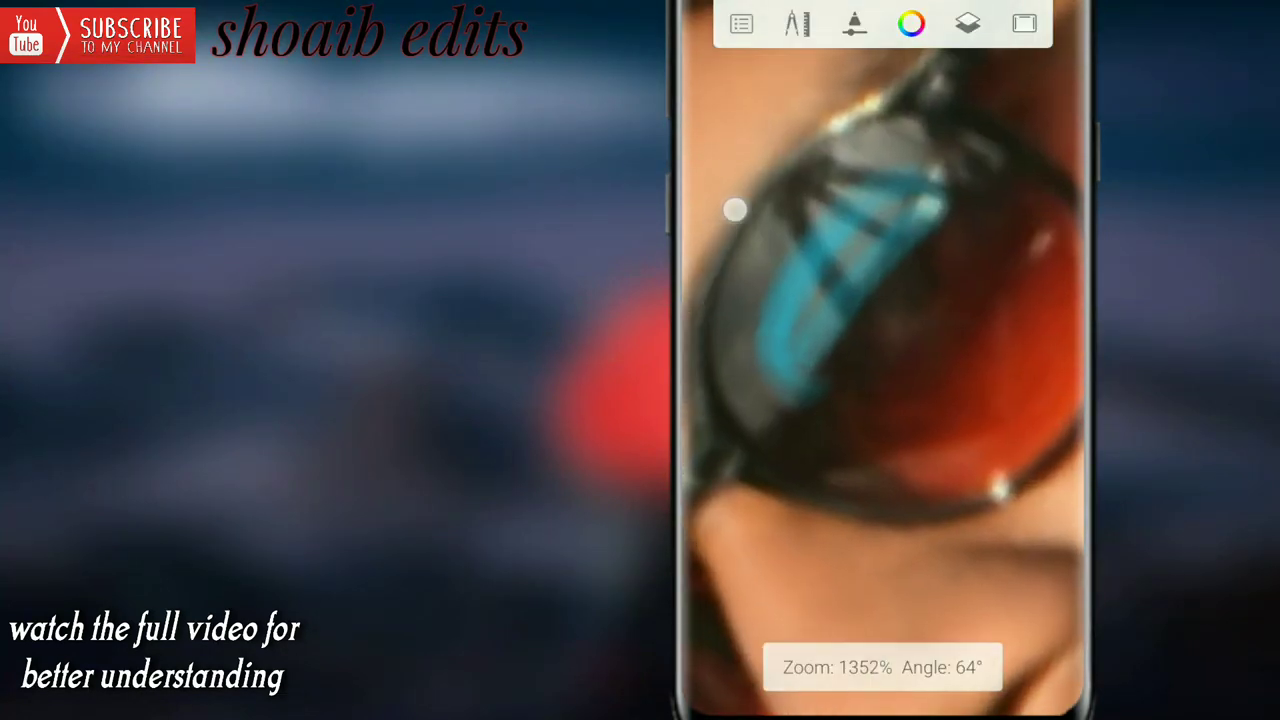
mouse_move(900, 200)
left_mouse_down()
mouse_move(831, 363)
mouse_move(815, 369)
left_mouse_up()
left_click(883, 665)
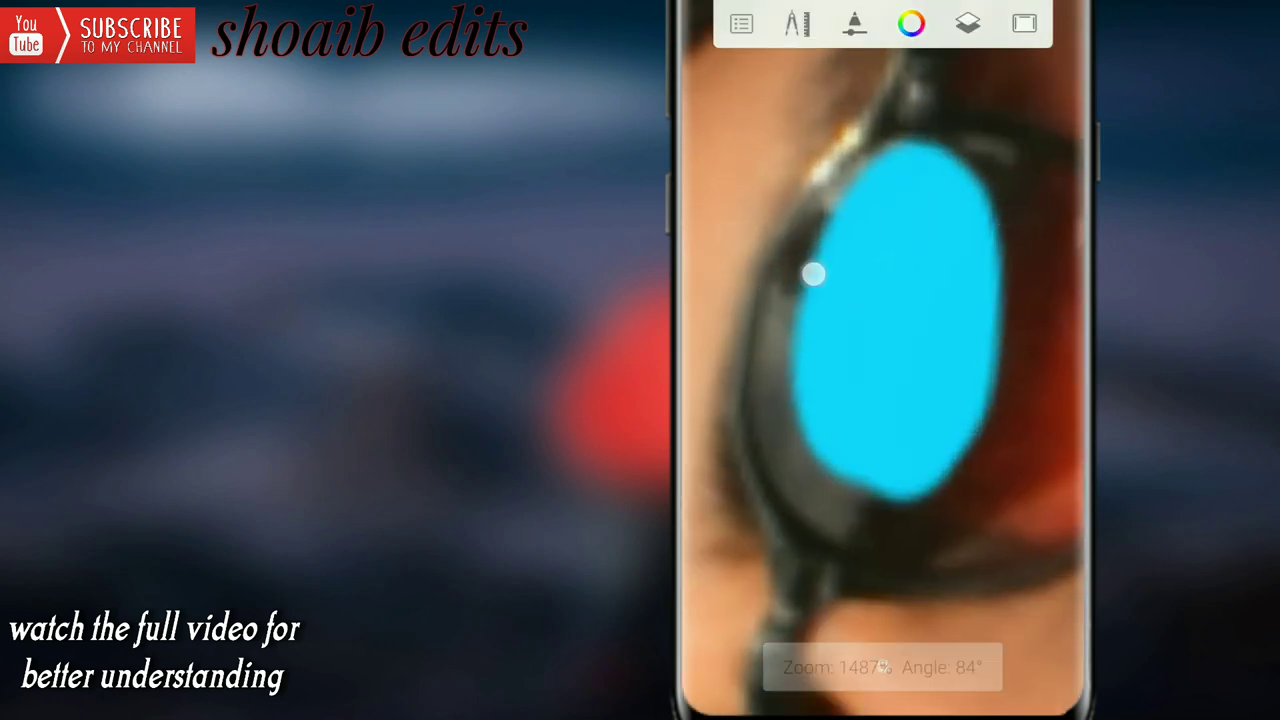
Fill more of the lens with blue, including its edge and top
left_click_drag(811, 271, 820, 249)
scroll(800, 340, "down", 2)
left_click_drag(815, 401, 849, 409)
scroll(880, 360, "up", 3)
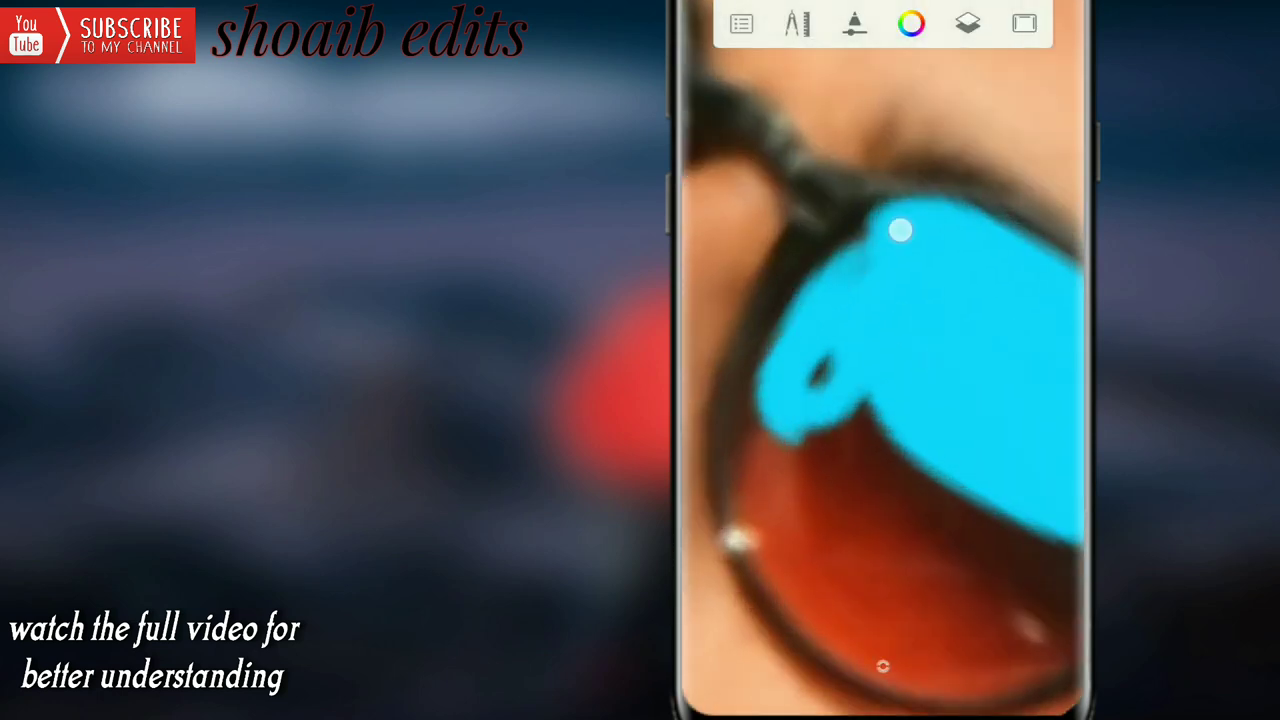
left_click_drag(864, 231, 831, 306)
scroll(880, 360, "down", 2)
scroll(880, 360, "up", 3)
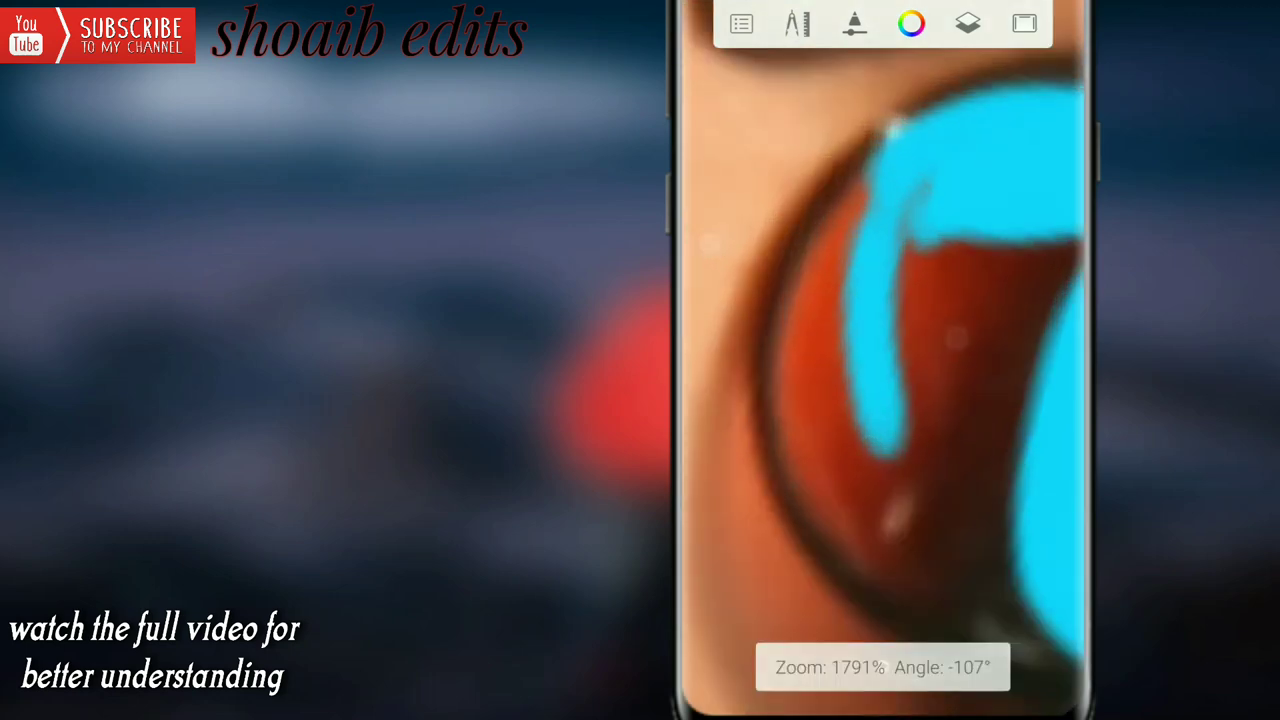
left_click_drag(850, 200, 901, 163)
scroll(880, 360, "down", 2)
scroll(880, 360, "down", 2)
scroll(880, 360, "up", 1)
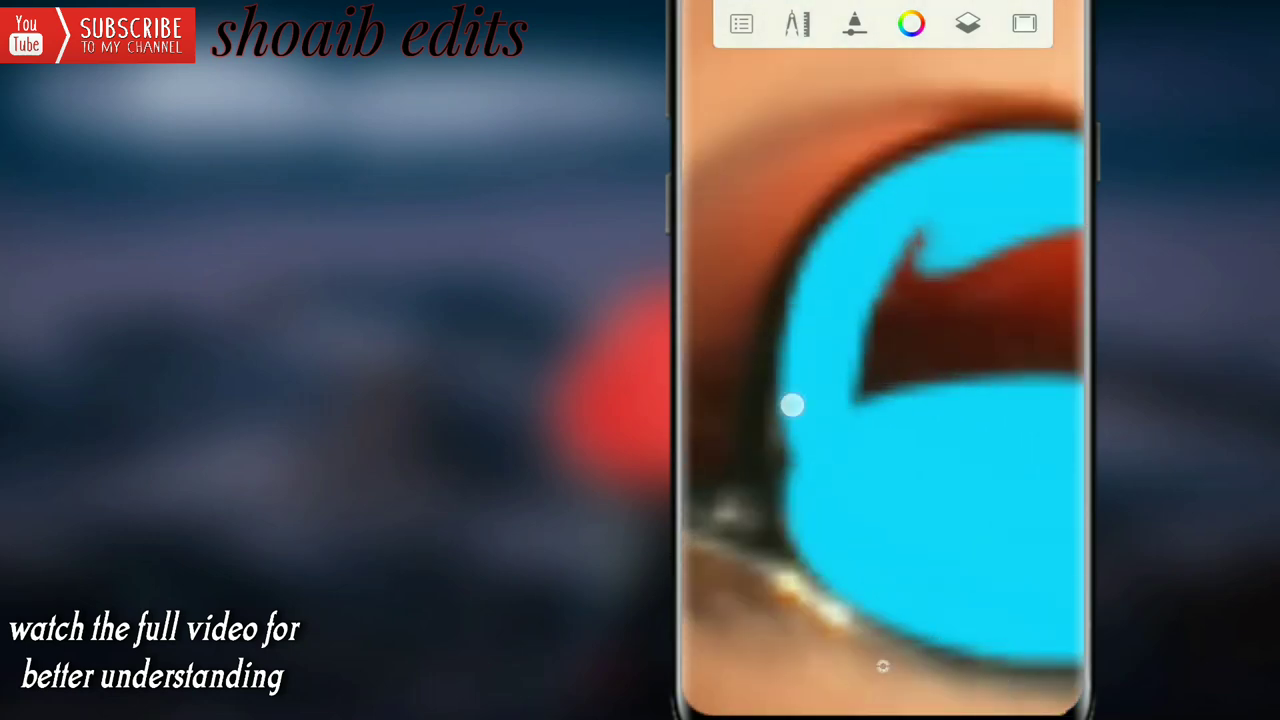
scroll(838, 285, "down", 2)
scroll(838, 285, "up", 1)
Cover the remaining red patches, right edge and gaps of the lenses with solid blue
mouse_move(925, 250)
left_mouse_down()
mouse_move(851, 328)
mouse_move(933, 189)
left_mouse_up()
scroll(880, 360, "down", 3)
scroll(880, 360, "up", 4)
left_click_drag(830, 430, 900, 300)
scroll(864, 257, "up", 3)
scroll(852, 238, "up", 2)
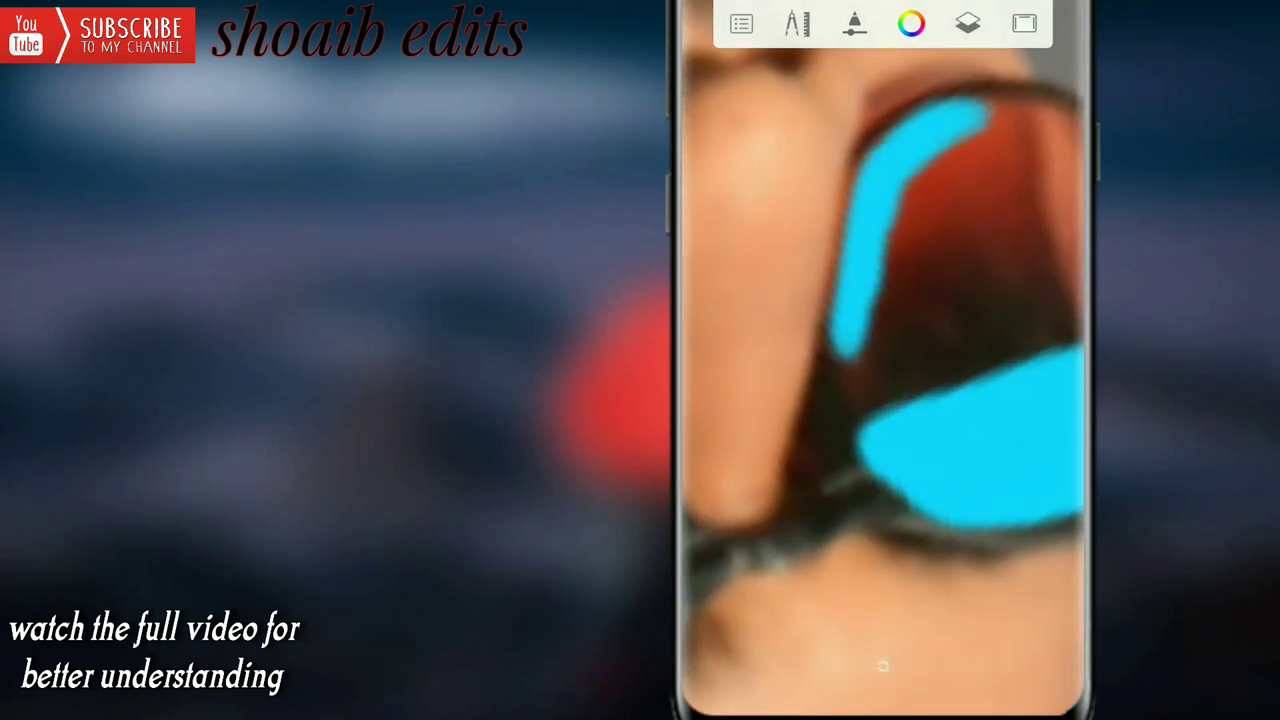
left_click_drag(965, 260, 905, 450)
scroll(817, 362, "down", 3)
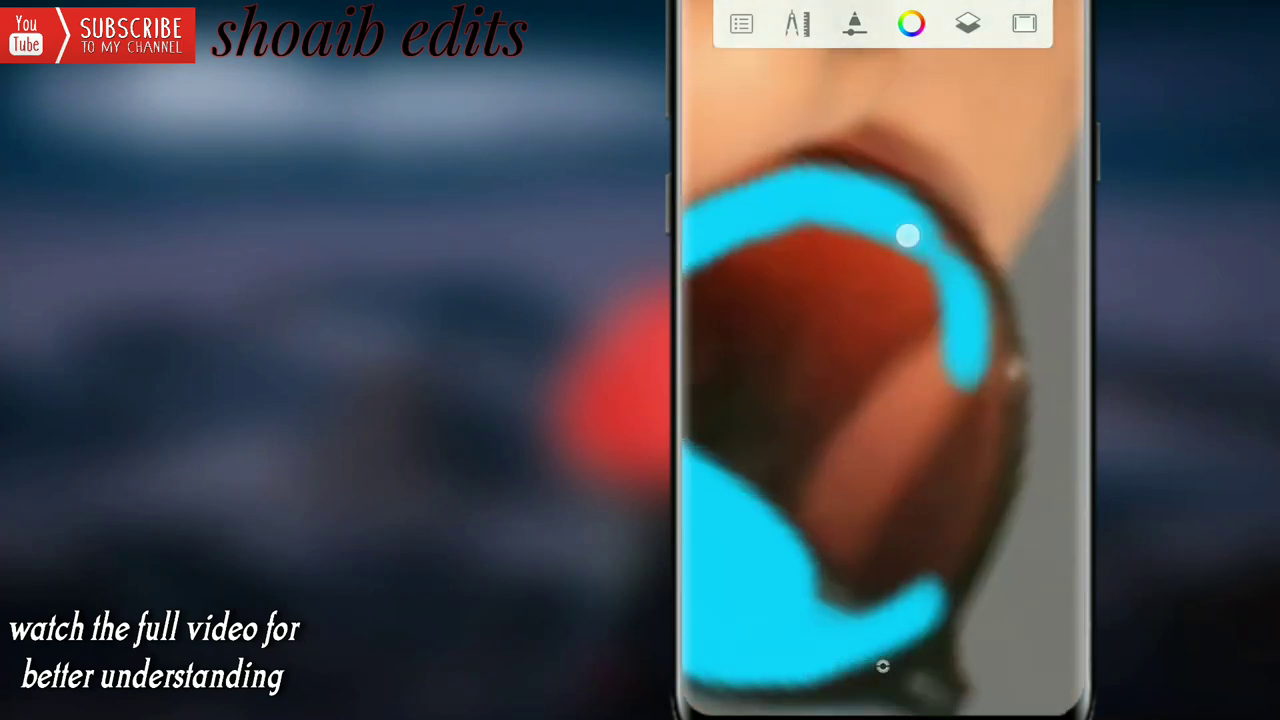
scroll(860, 296, "up", 3)
mouse_move(843, 390)
left_mouse_down()
mouse_move(926, 206)
mouse_move(966, 323)
left_mouse_up()
scroll(900, 300, "down", 3)
left_click_drag(970, 250, 948, 336)
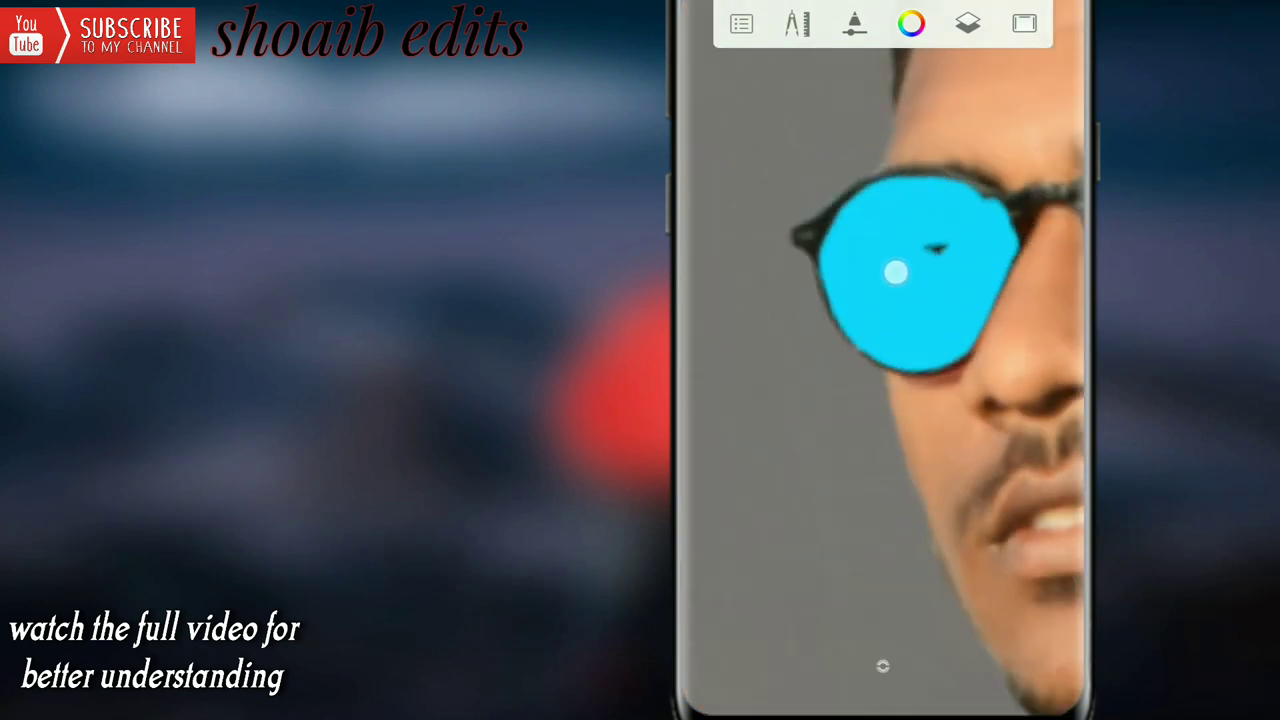
scroll(860, 290, "down", 5)
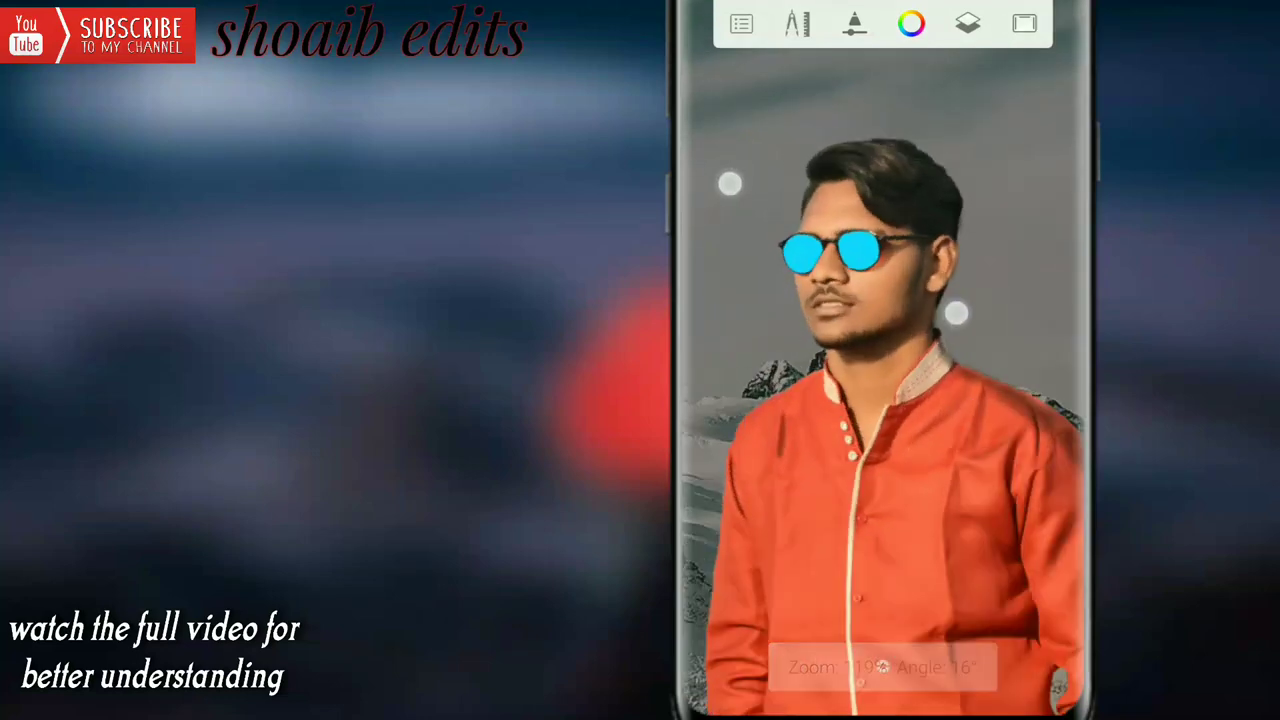
Set the cyan lens paint layer to Hue blending with lowered opacity for a soft blue tint
left_click(967, 23)
left_click(1047, 536)
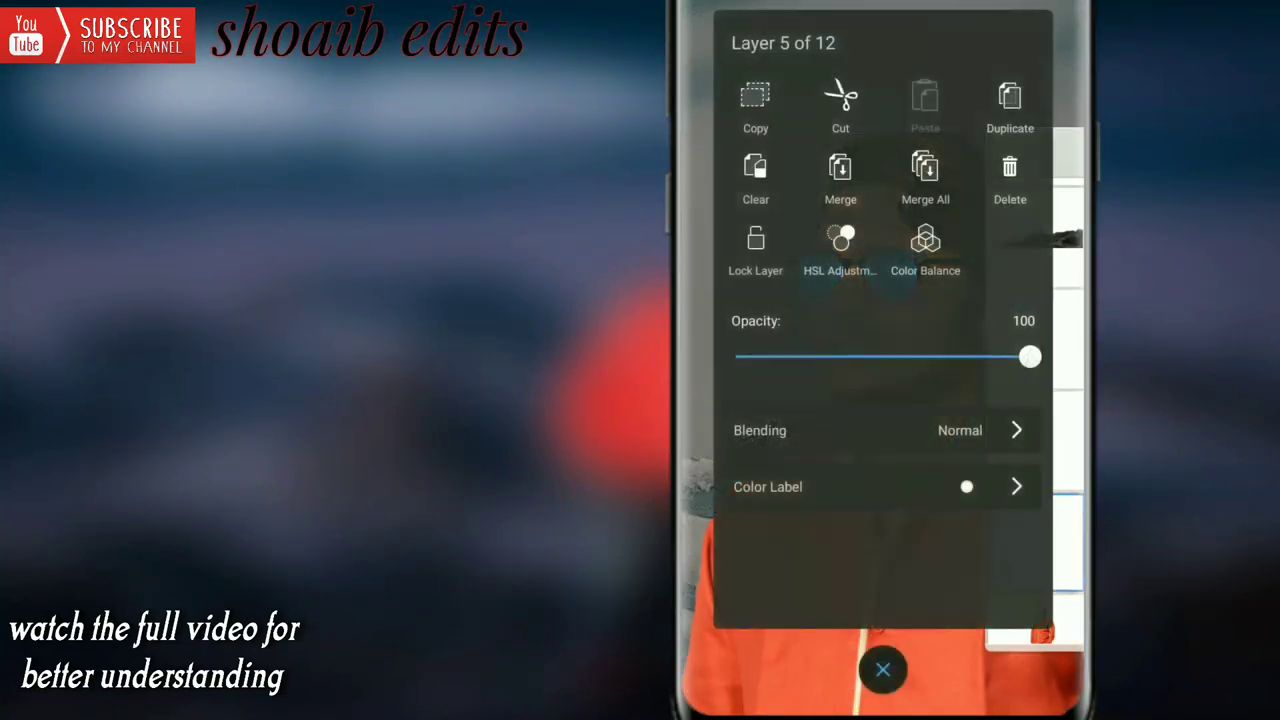
left_click(1014, 429)
left_click_drag(997, 445, 997, 134)
left_click(888, 450)
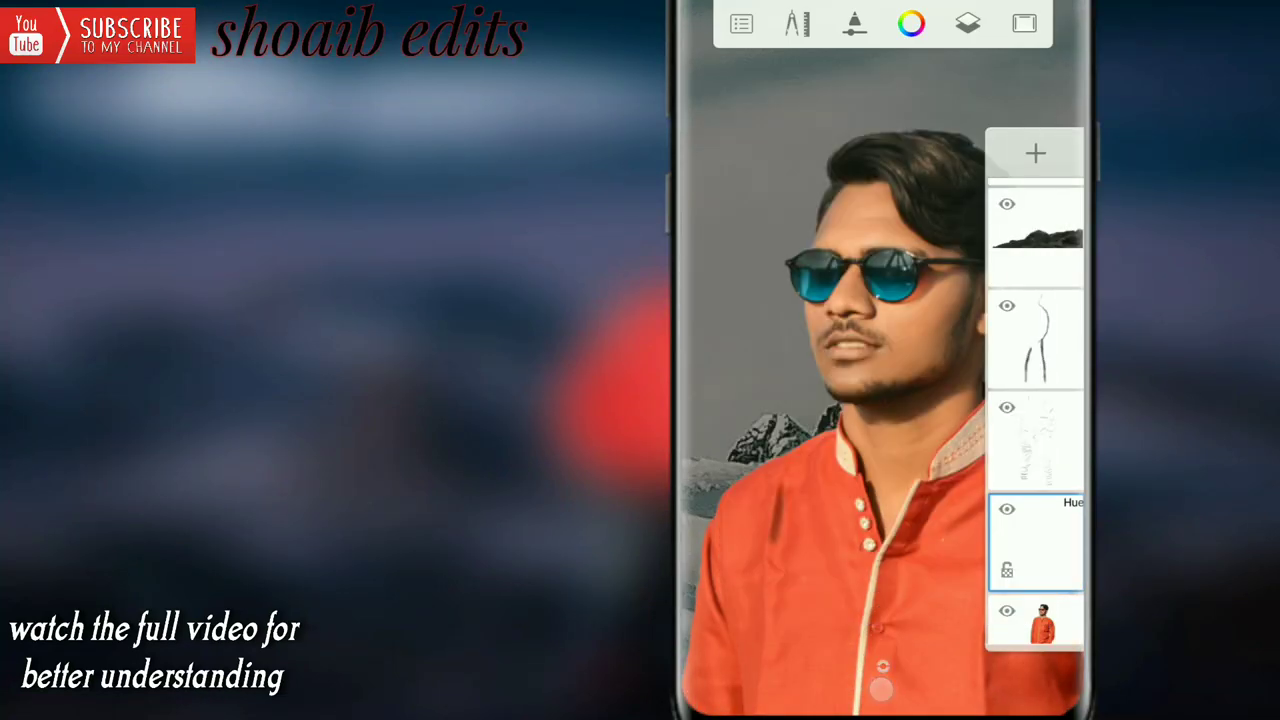
left_click(1054, 545)
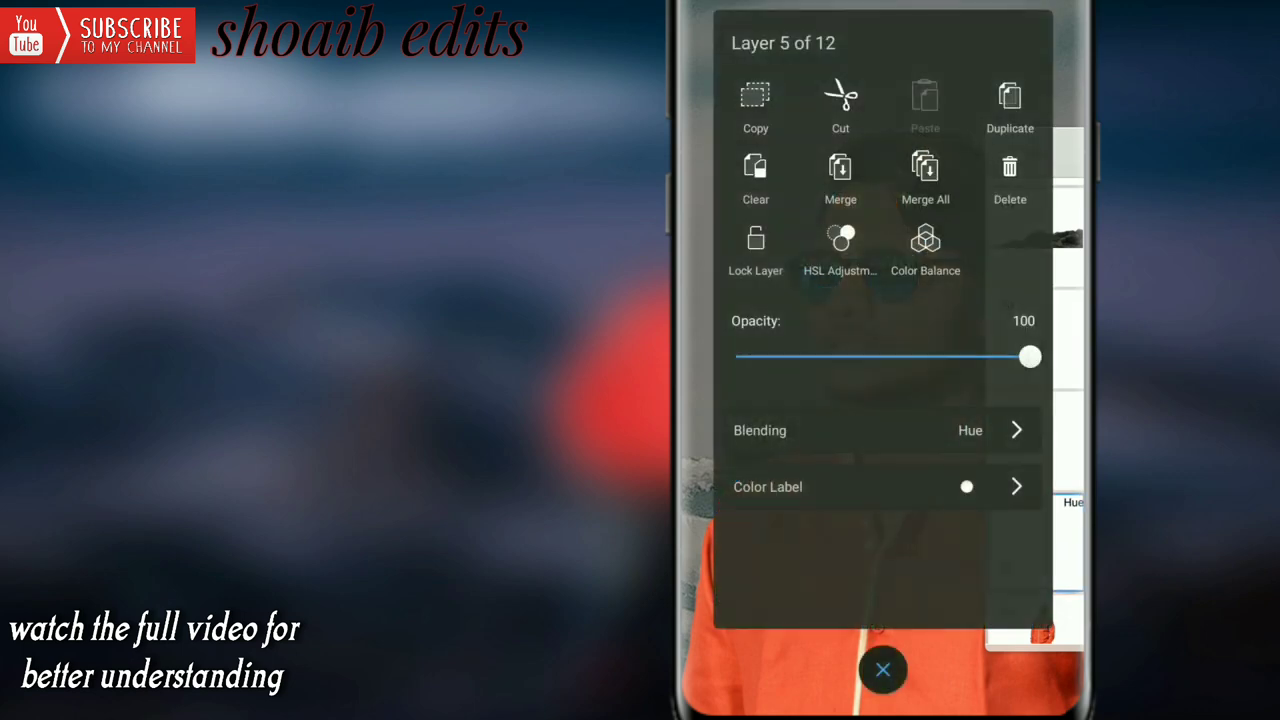
left_click_drag(1029, 357, 833, 357)
left_click(884, 675)
left_click(724, 192)
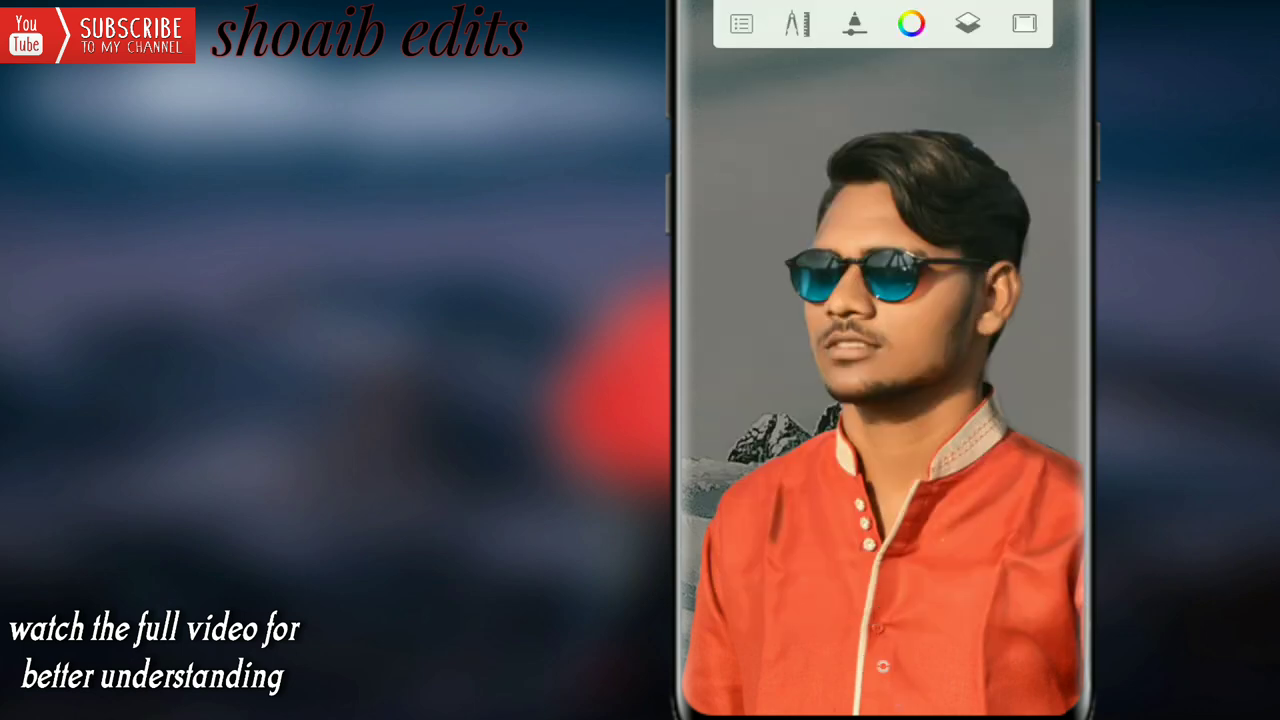
scroll(855, 350, "down", 5)
scroll(858, 324, "down", 3)
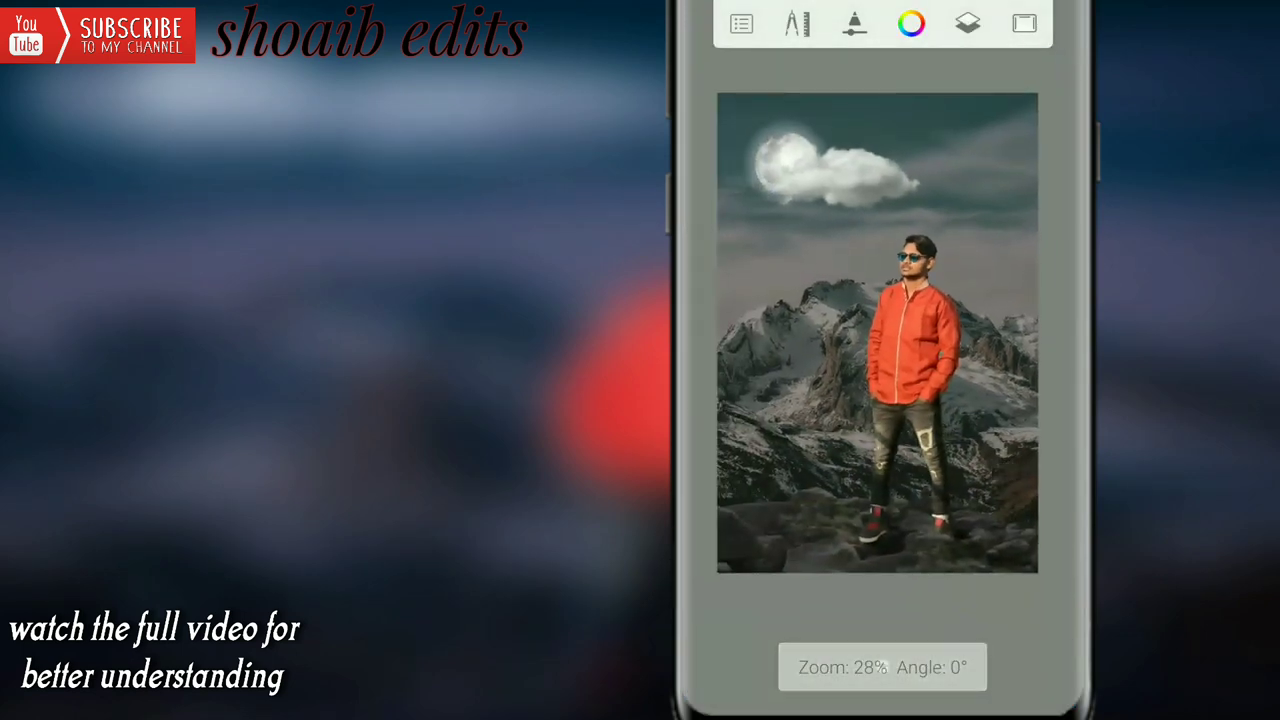
Move the selected layer higher in the stack and lighten the brush colour to L 94
left_click(967, 23)
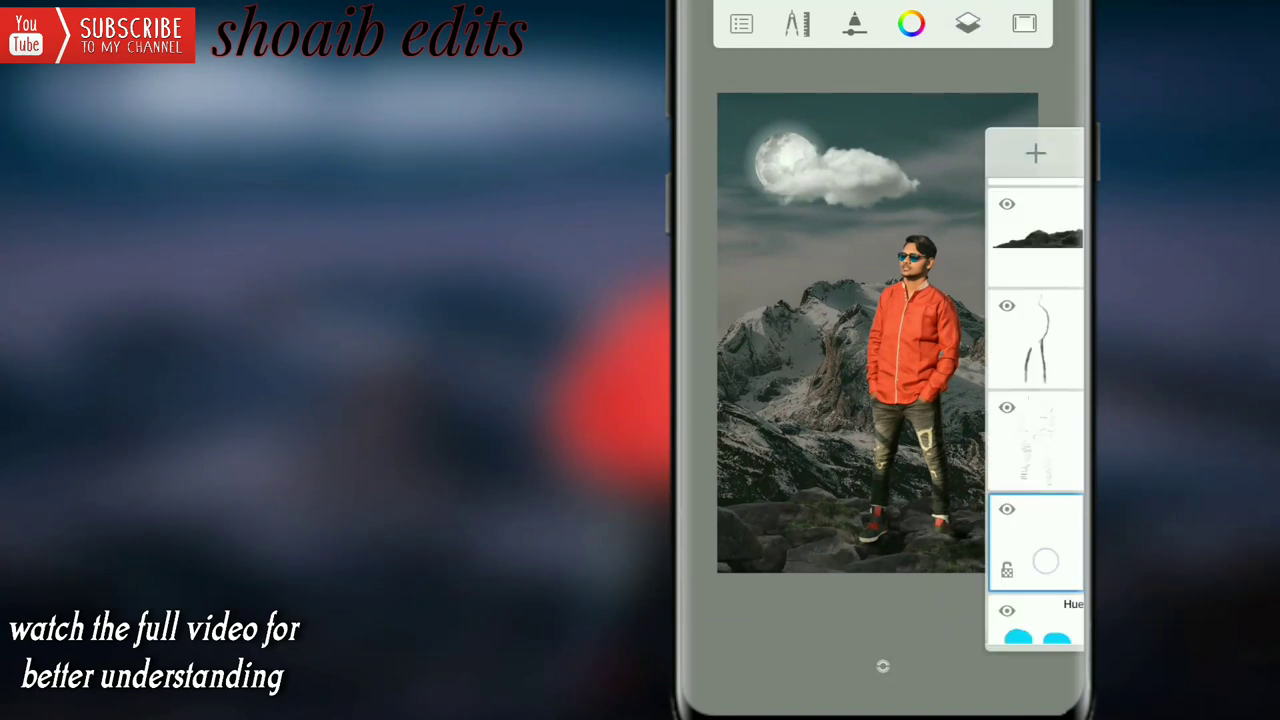
left_click_drag(1035, 540, 1035, 440)
left_click(883, 400)
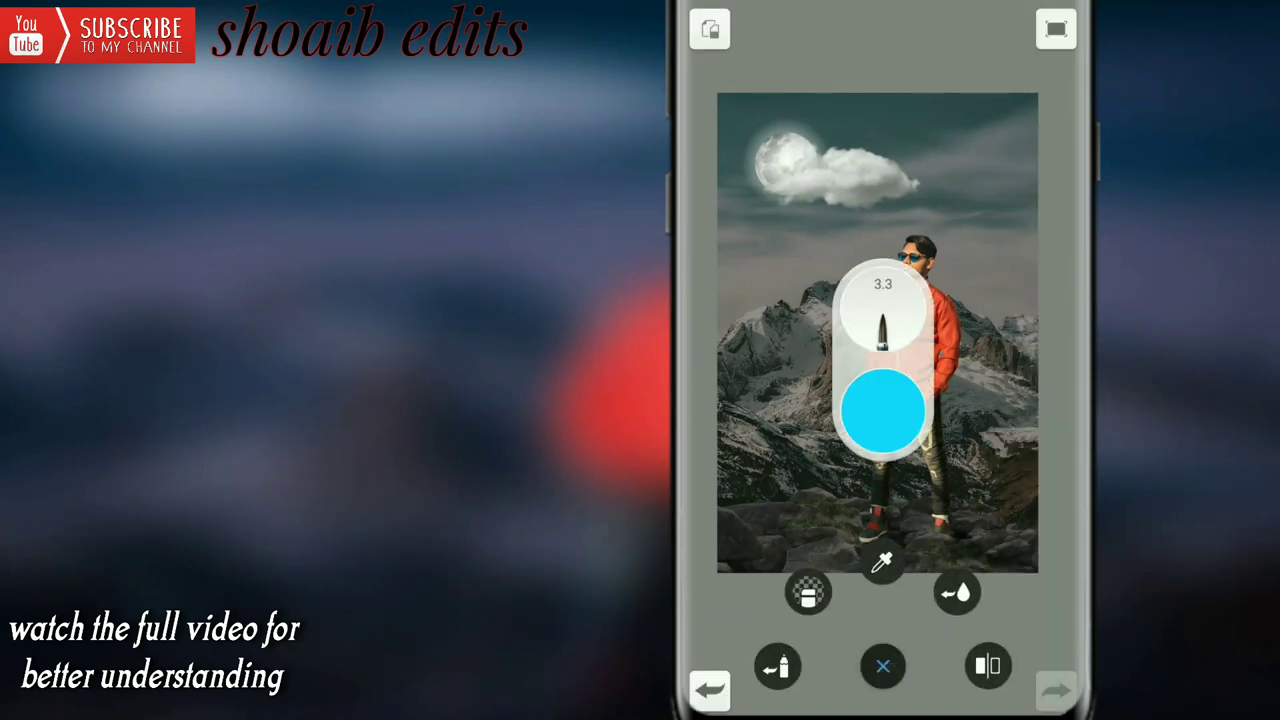
left_click(884, 413)
left_click_drag(891, 401, 984, 443)
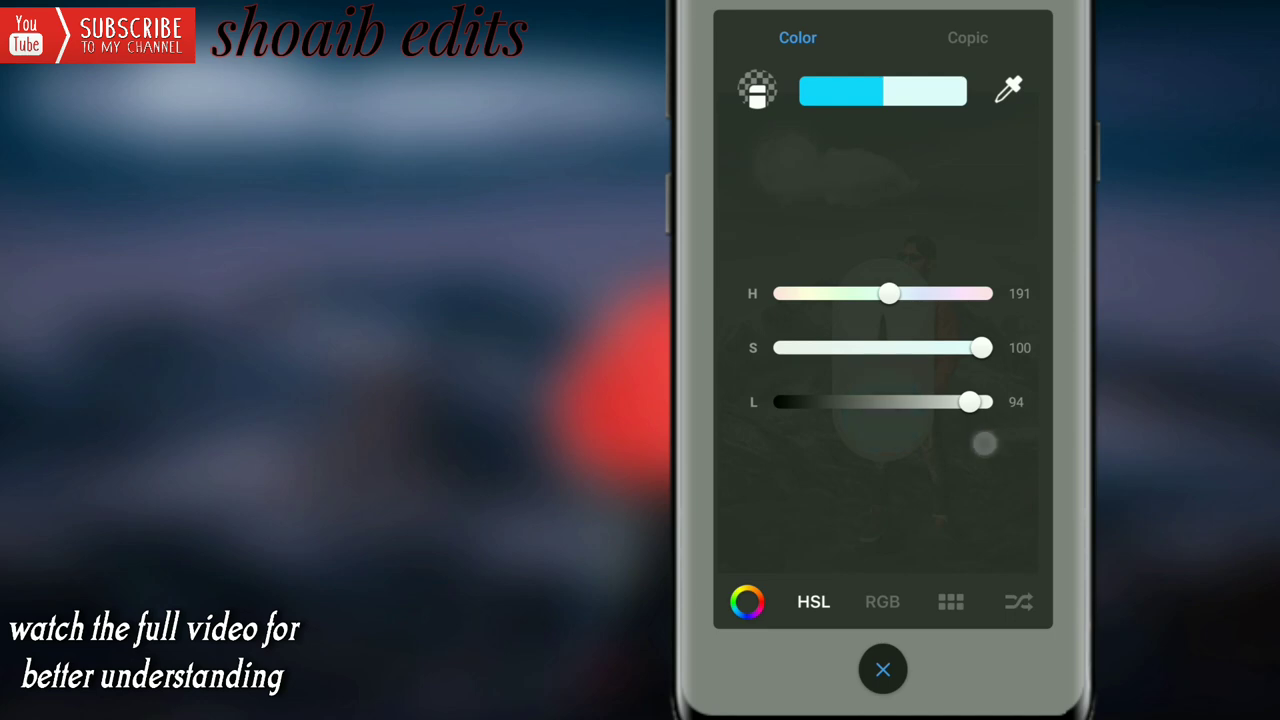
left_click(883, 669)
Choose an airbrush from the brush library for soft highlights
left_click(778, 666)
scroll(883, 400, "down", 5)
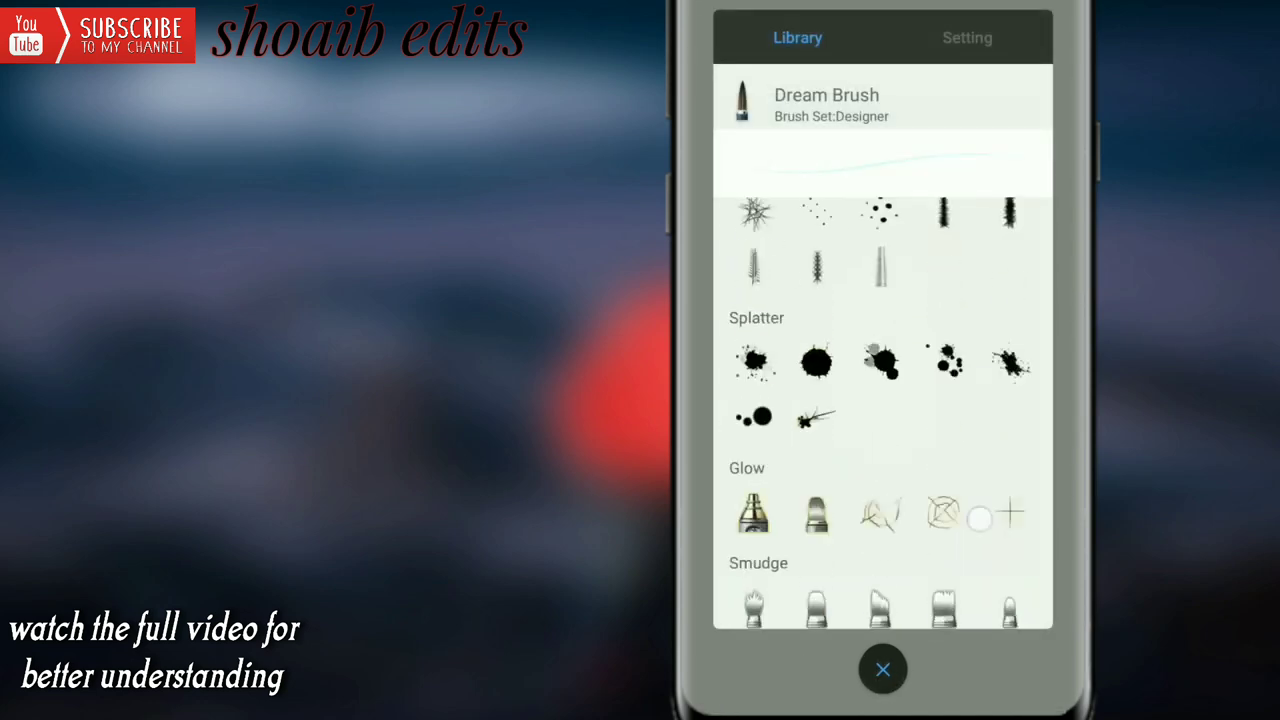
scroll(883, 400, "down", 5)
scroll(883, 400, "up", 5)
scroll(883, 400, "up", 5)
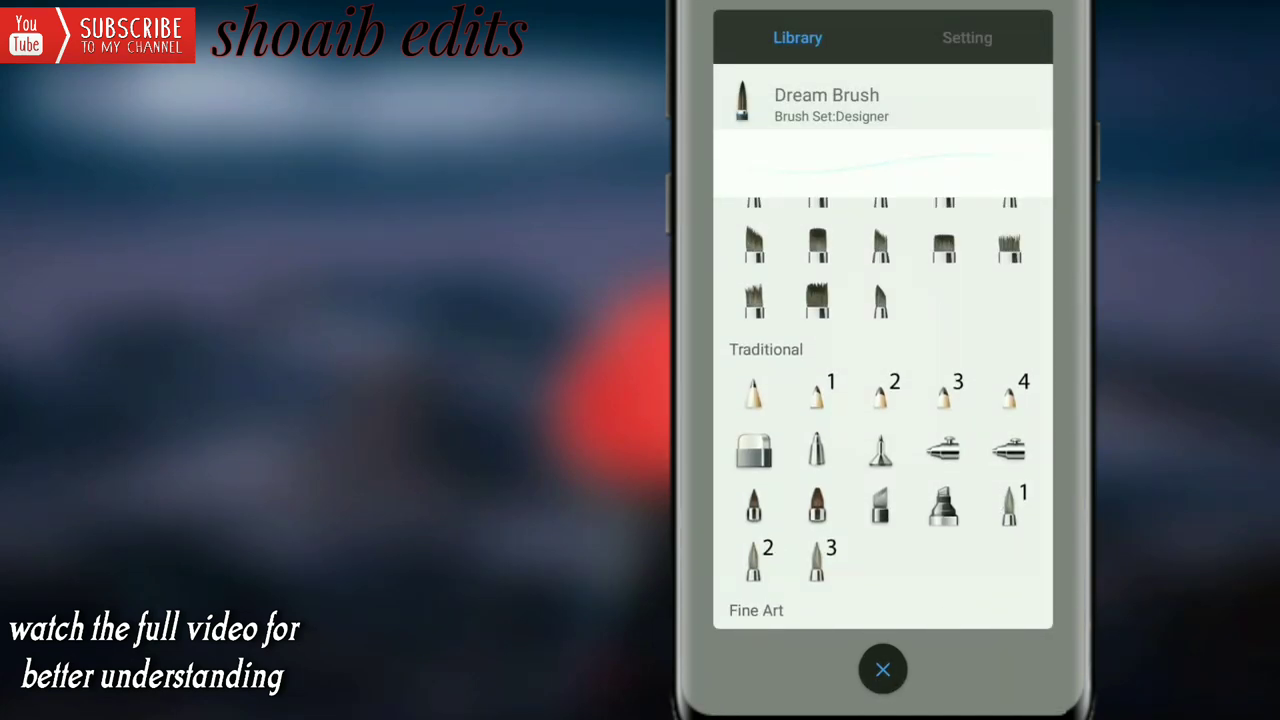
left_click(1008, 446)
left_click(883, 669)
scroll(883, 330, "up", 3)
scroll(883, 330, "up", 3)
scroll(883, 330, "up", 2)
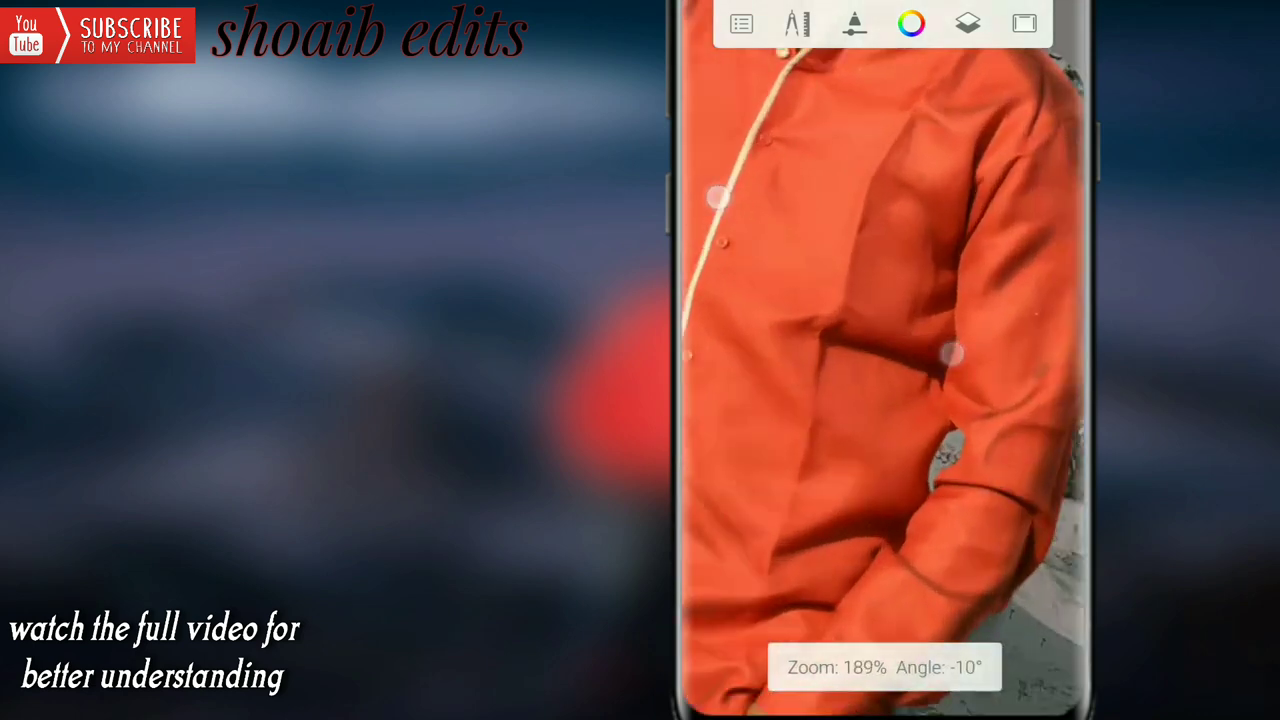
scroll(883, 330, "up", 1)
Set the airbrush to size 3.6 and 61% opacity, and paint light streaks on the shirt
left_click_drag(810, 377, 789, 377)
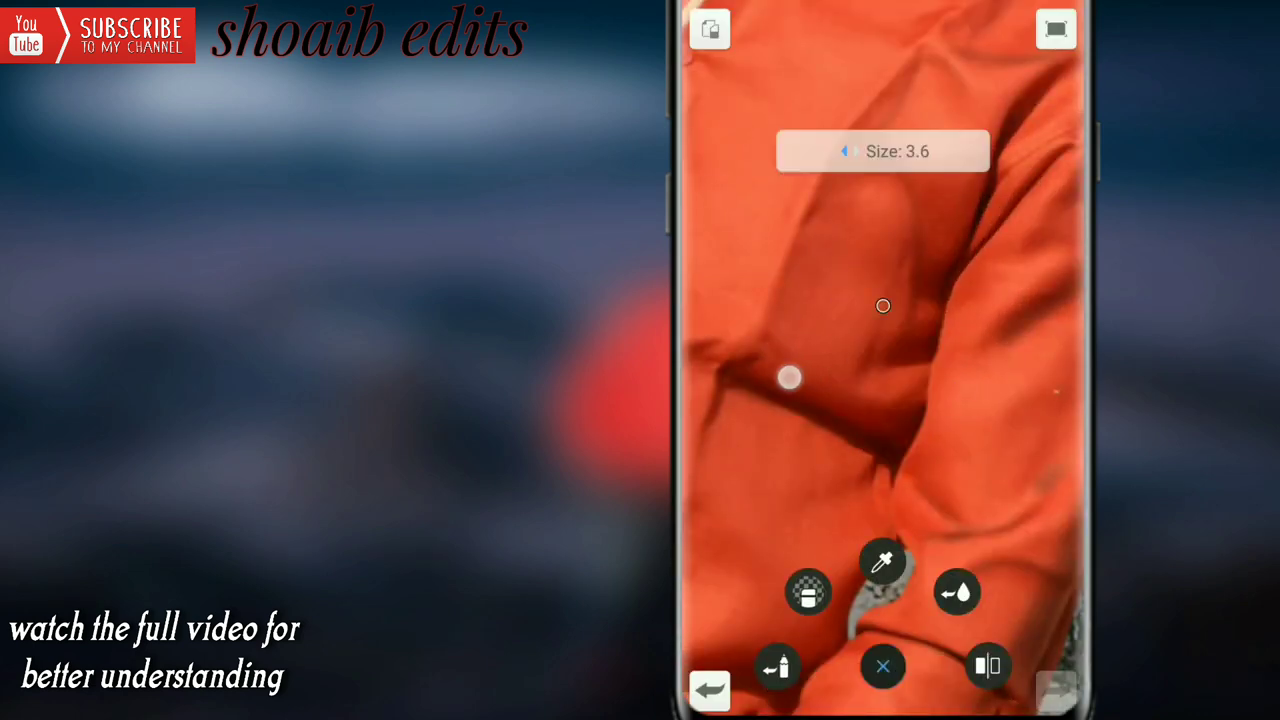
left_click_drag(886, 357, 909, 386)
scroll(883, 330, "up", 2)
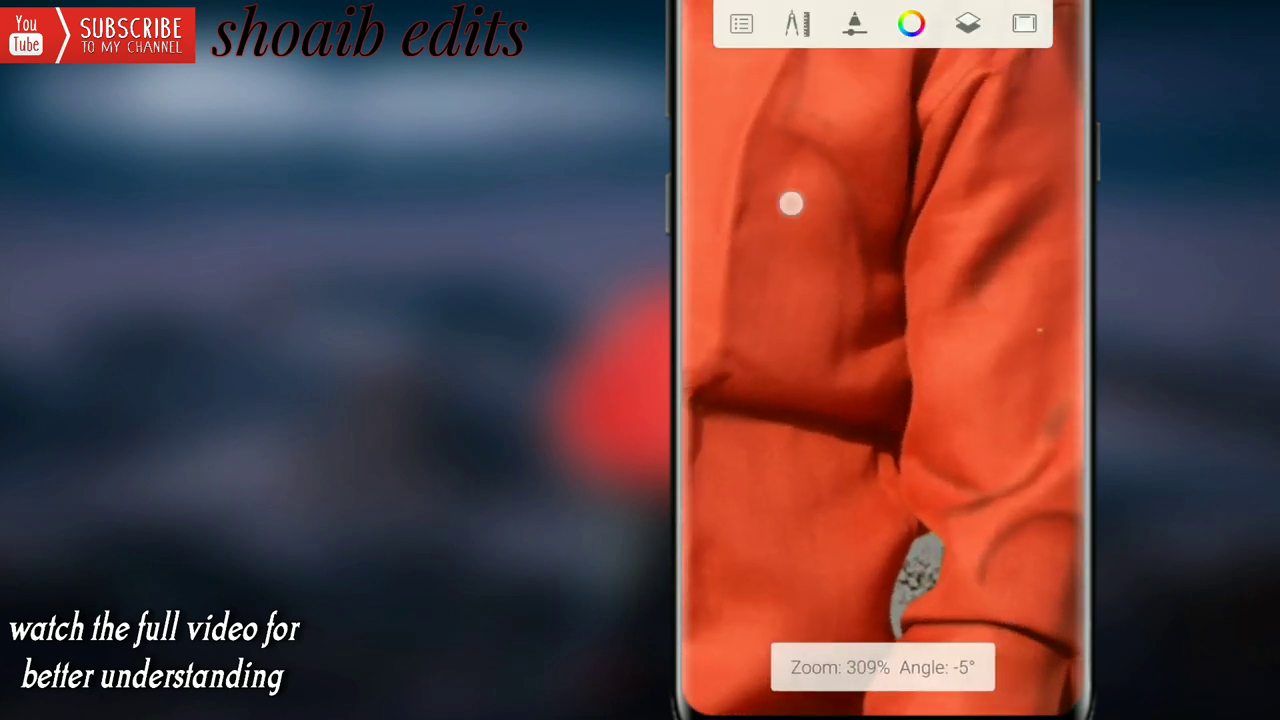
scroll(883, 330, "up", 1)
scroll(869, 288, "down", 1)
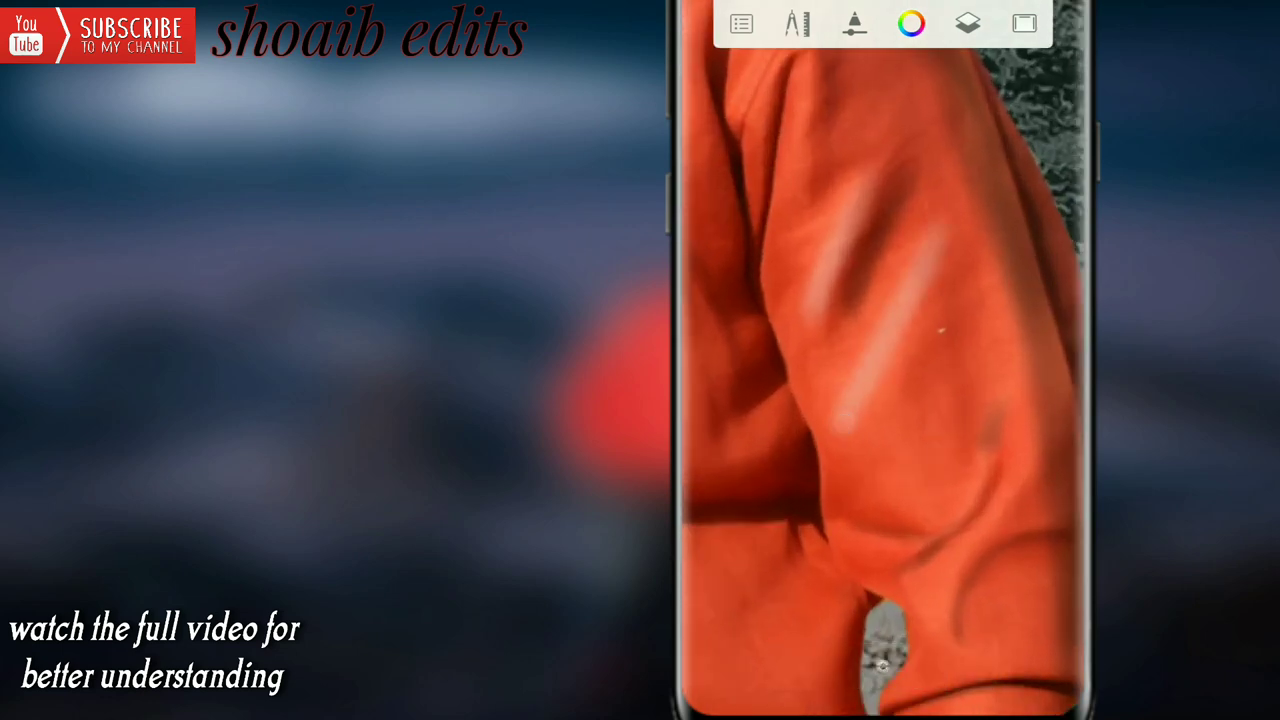
scroll(816, 323, "up", 1)
scroll(878, 375, "up", 1)
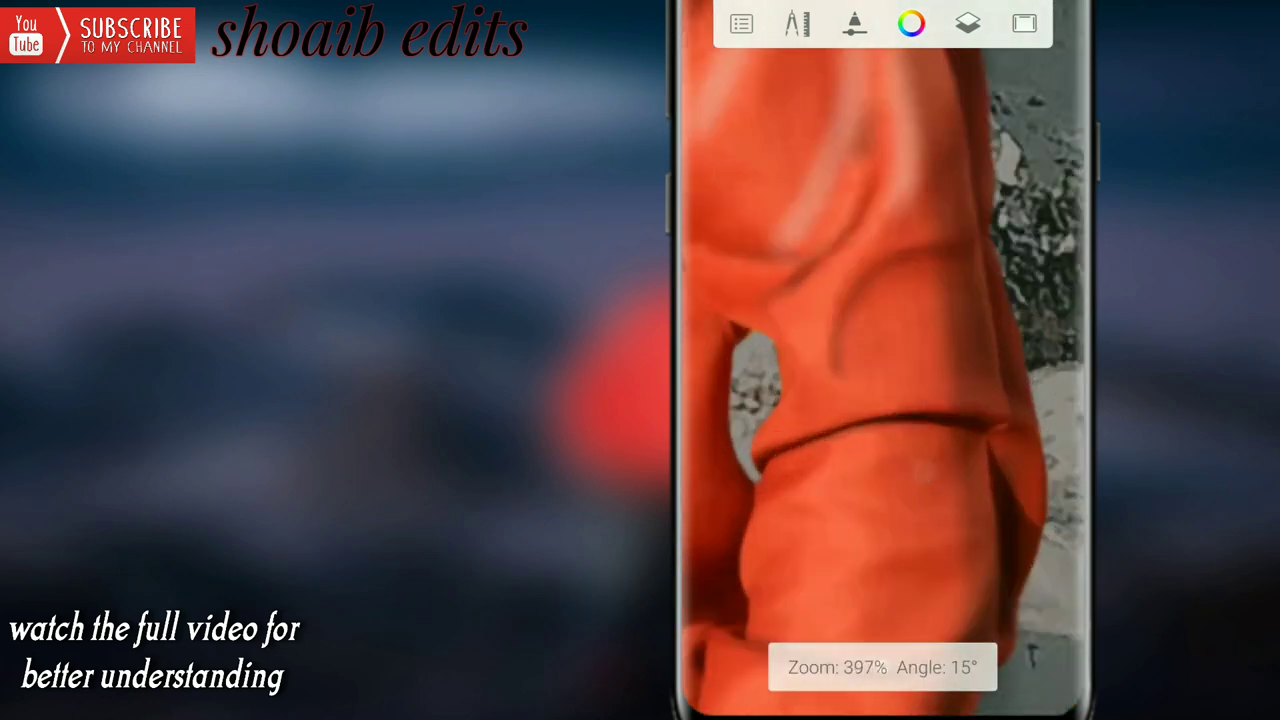
scroll(838, 331, "down", 1)
scroll(853, 360, "down", 1)
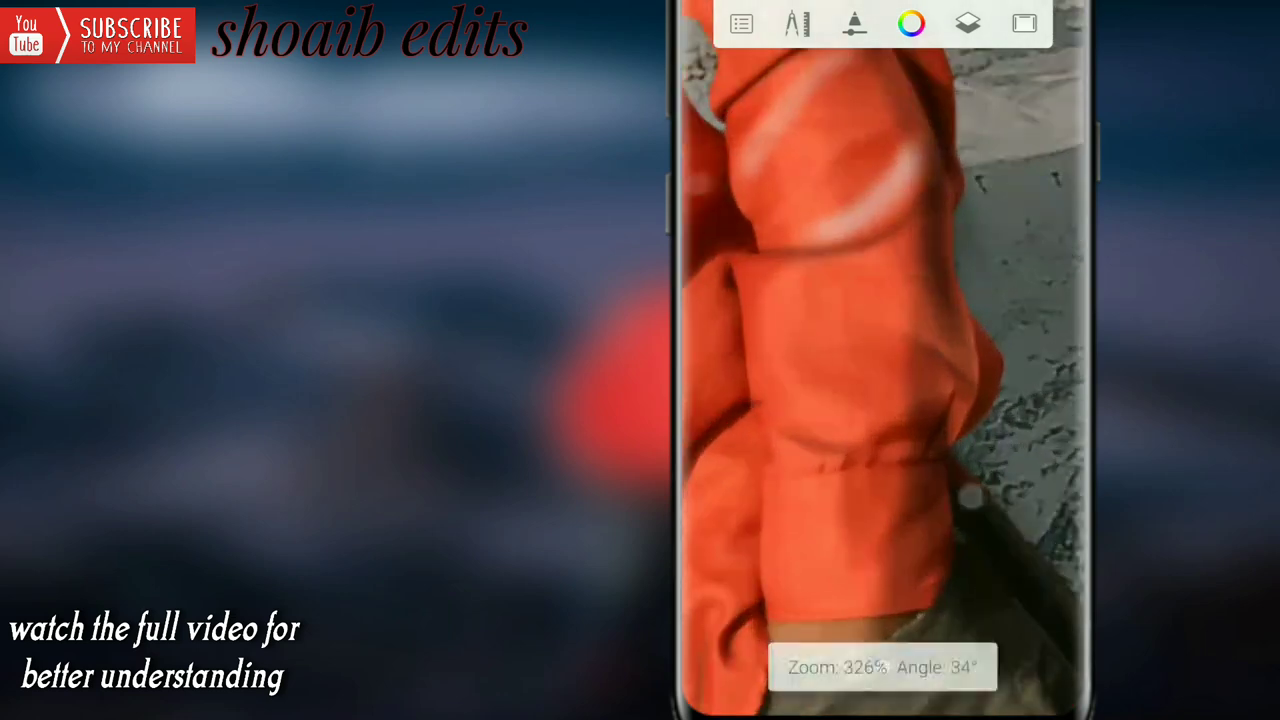
scroll(882, 450, "up", 1)
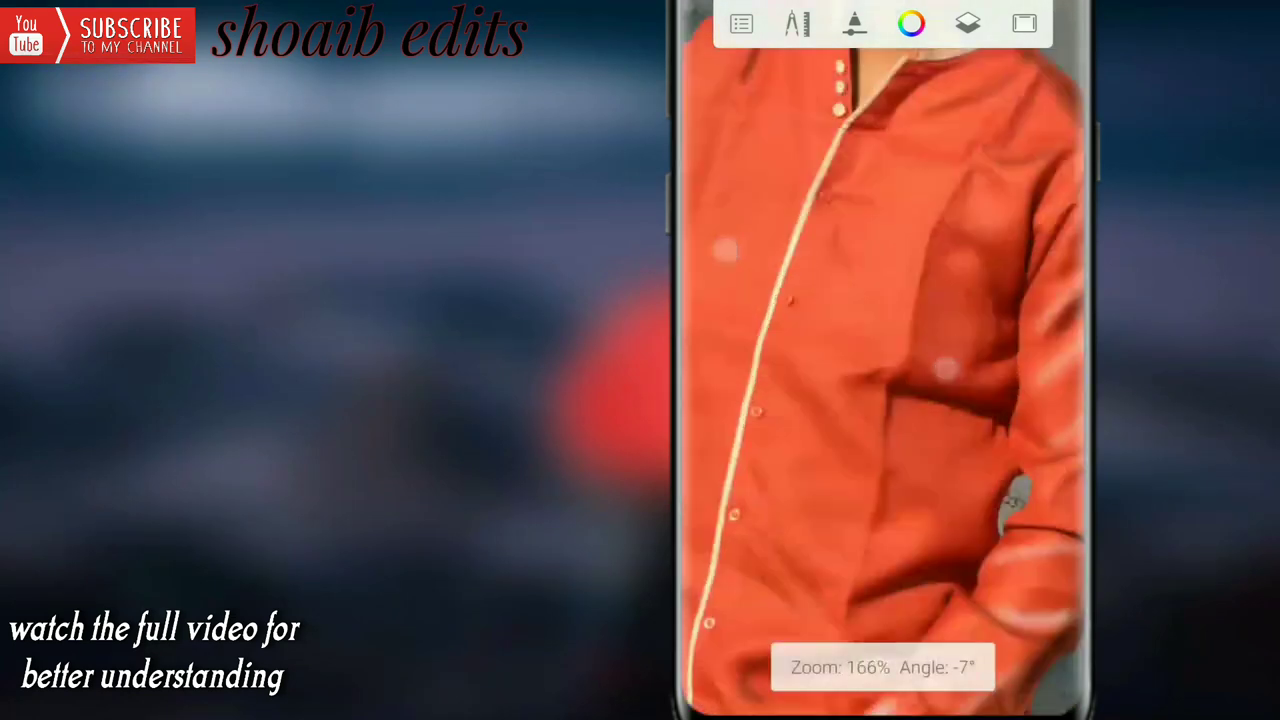
left_click_drag(945, 370, 918, 440)
left_click_drag(849, 366, 864, 398)
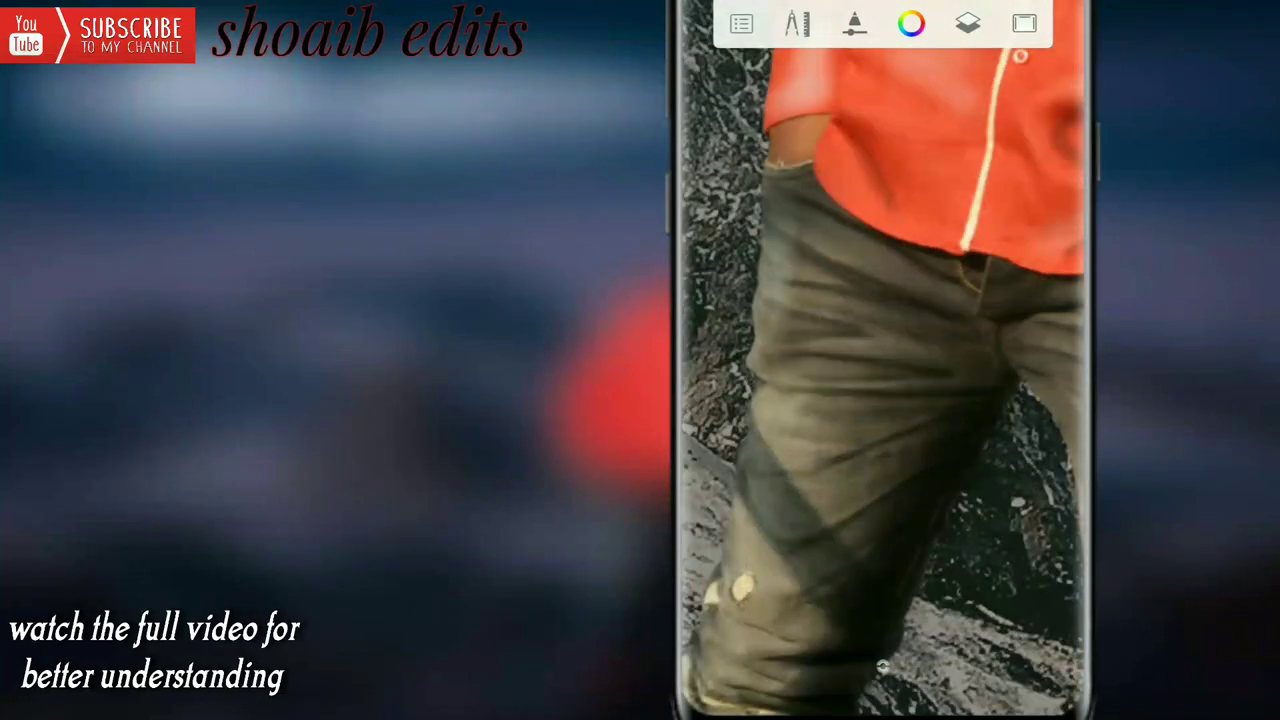
Zoom in to inspect the man's legs, lower trouser leg and knee patch up close
left_click(883, 665)
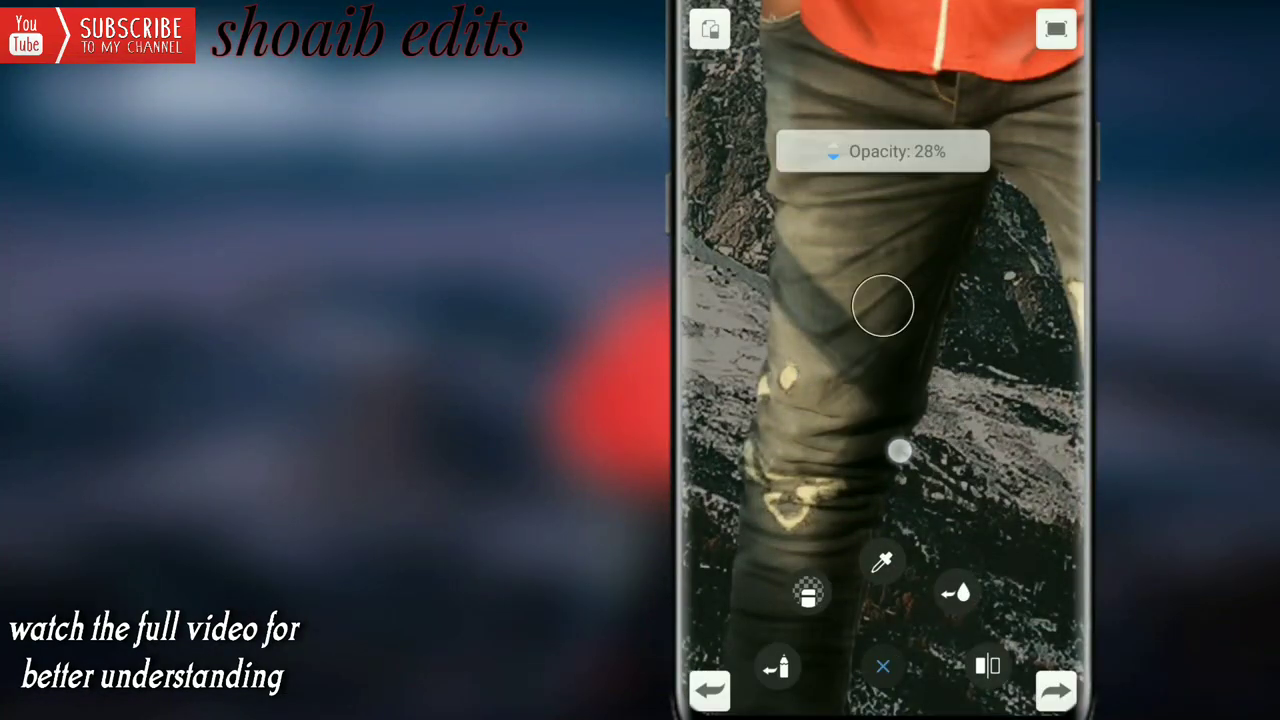
scroll(868, 298, "down", 3)
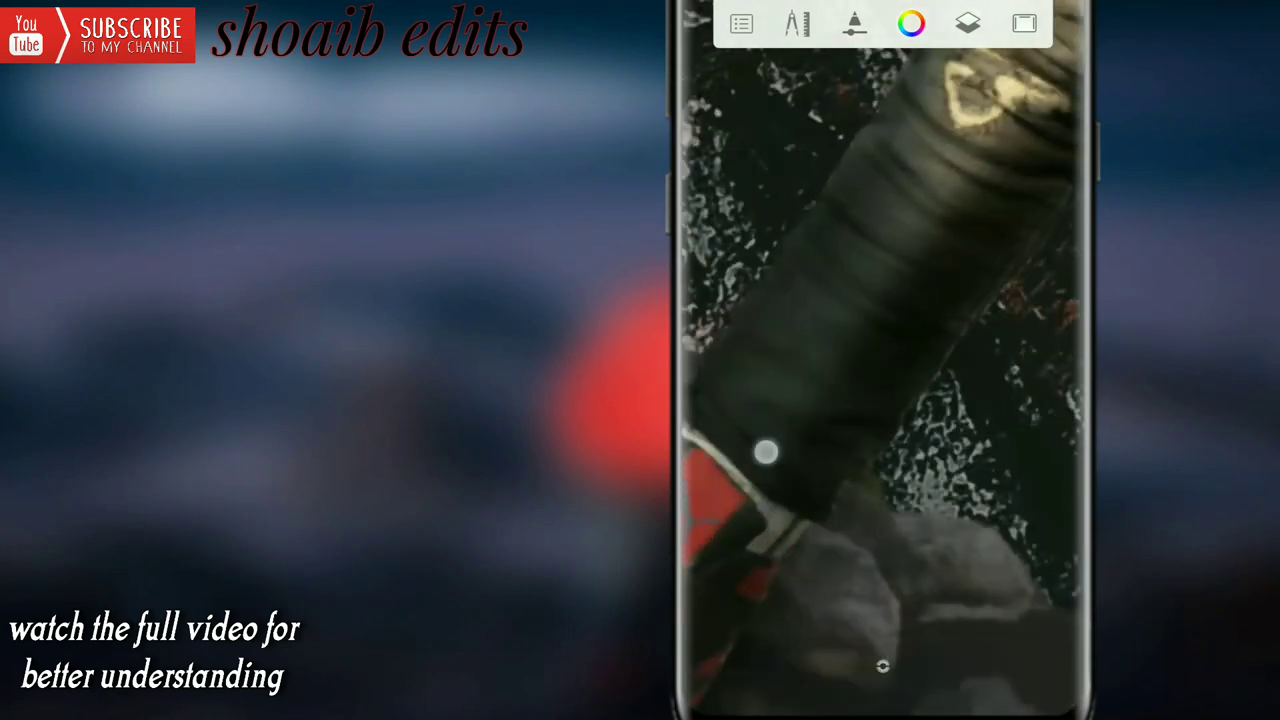
left_click_drag(1029, 110, 920, 183)
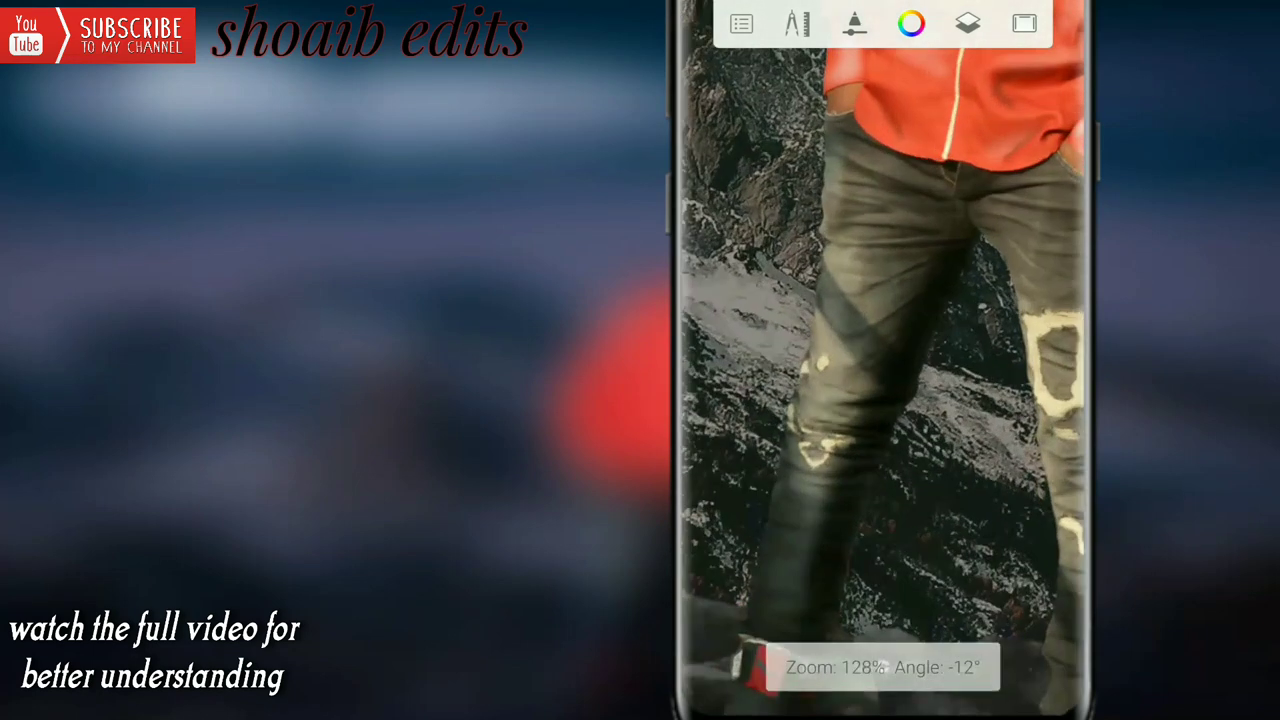
left_click_drag(928, 335, 821, 446)
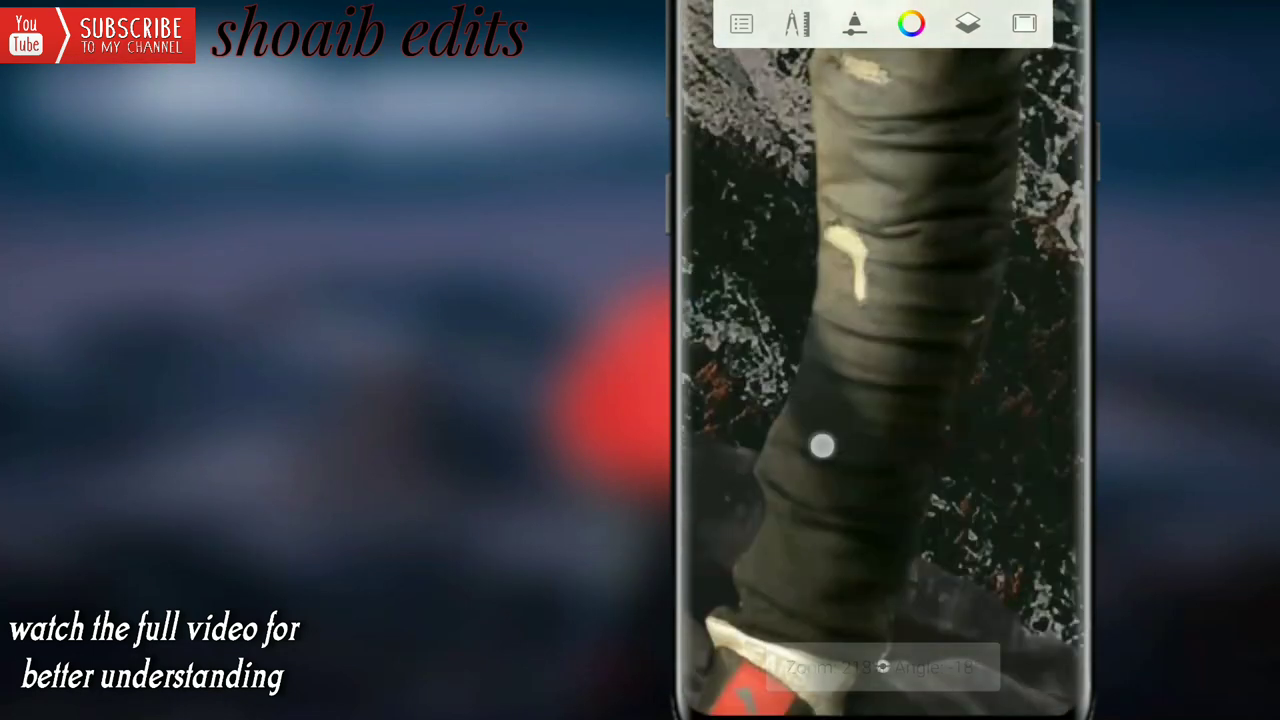
left_click_drag(785, 581, 790, 640)
mouse_move(880, 520)
left_mouse_down()
mouse_move(880, 429)
mouse_move(1030, 300)
left_mouse_up()
left_click_drag(817, 530, 817, 398)
left_click_drag(970, 431, 986, 312)
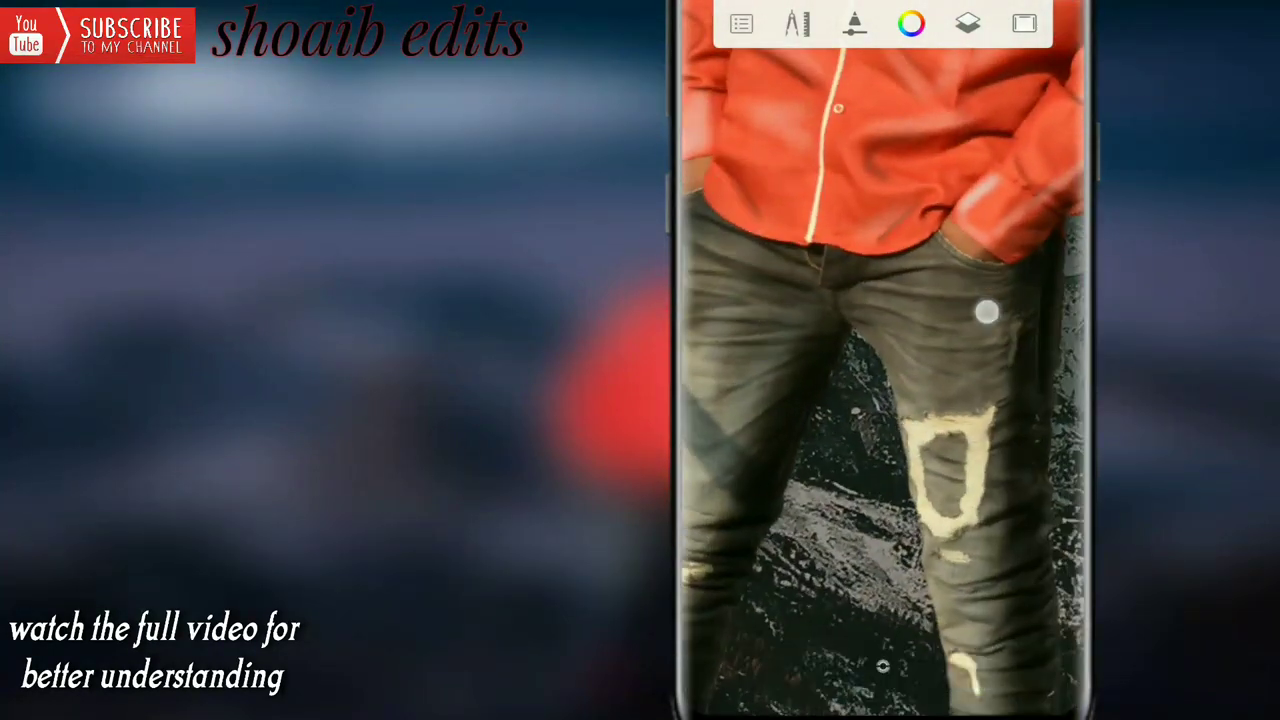
Zoom back out to the whole figure and bring up layer 7's options to lower its opacity to 81
mouse_move(990, 541)
left_mouse_down()
mouse_move(960, 391)
mouse_move(966, 337)
mouse_move(977, 371)
mouse_move(915, 483)
mouse_move(985, 479)
left_mouse_up()
left_click(967, 23)
left_click(1048, 441)
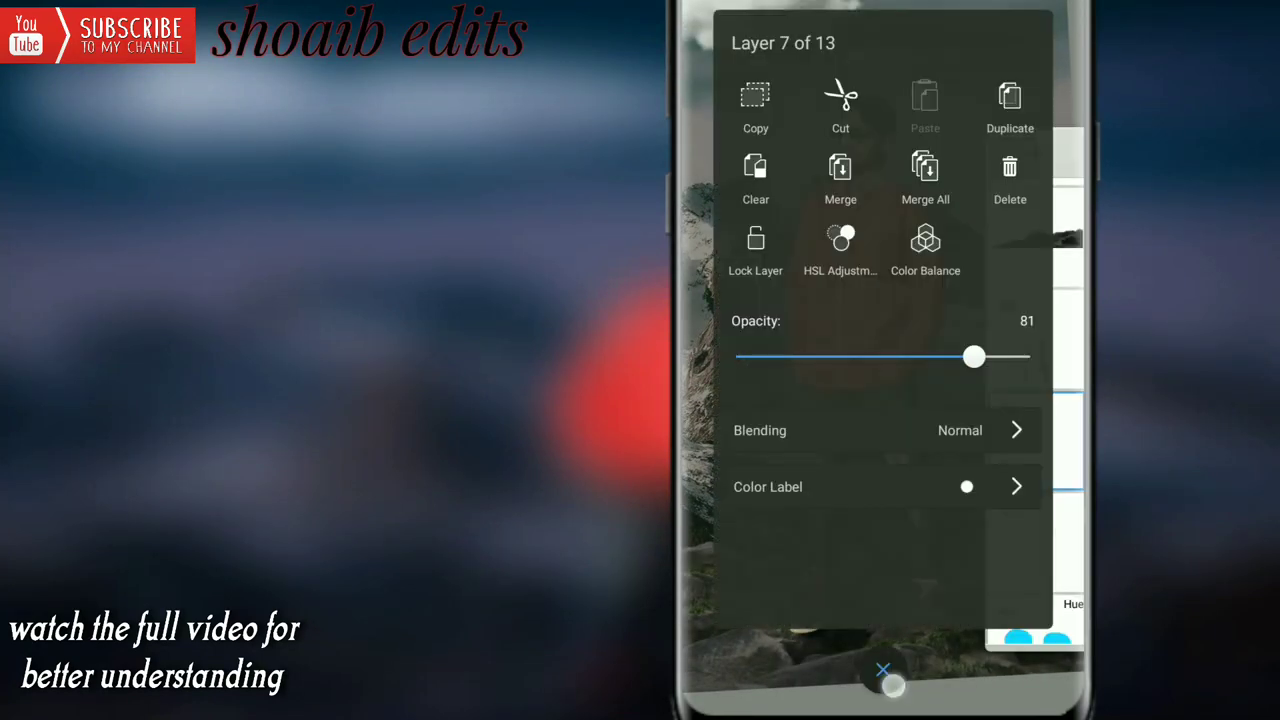
Frame the whole composite and add a new layer in the Layers panel
left_click(883, 665)
left_click(701, 197)
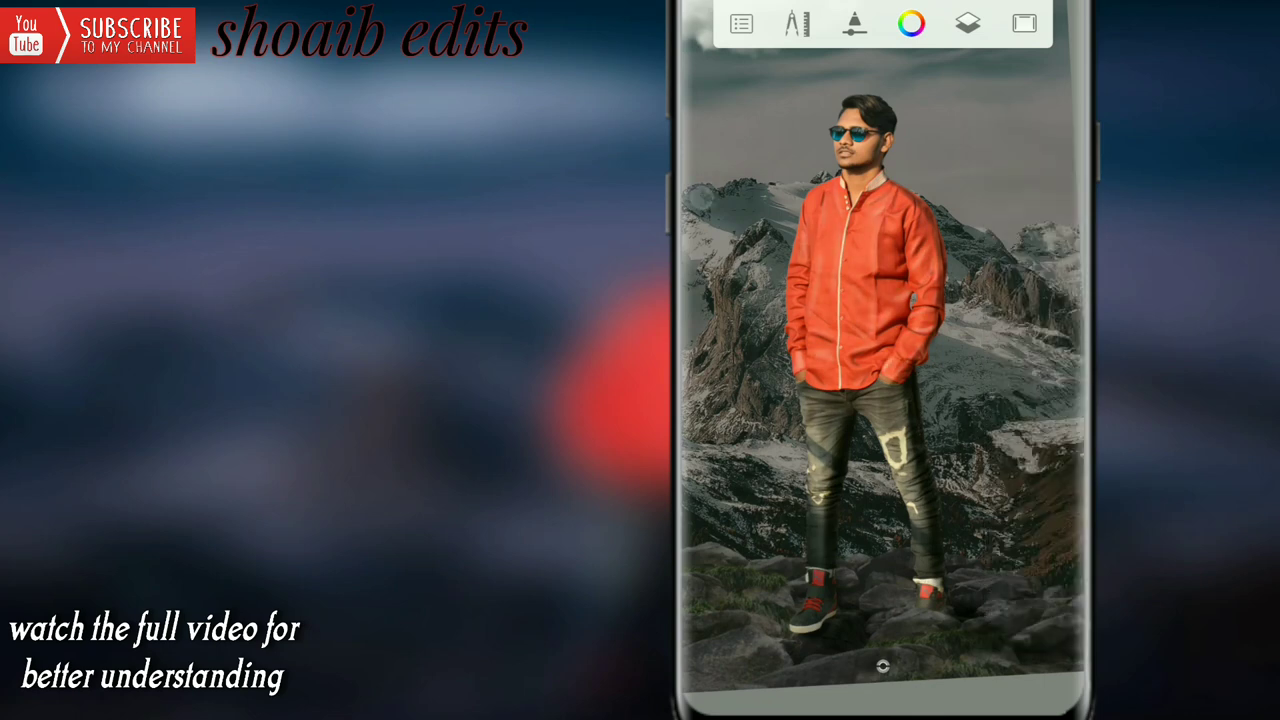
scroll(862, 350, "down", 2)
left_click_drag(1030, 377, 1021, 385)
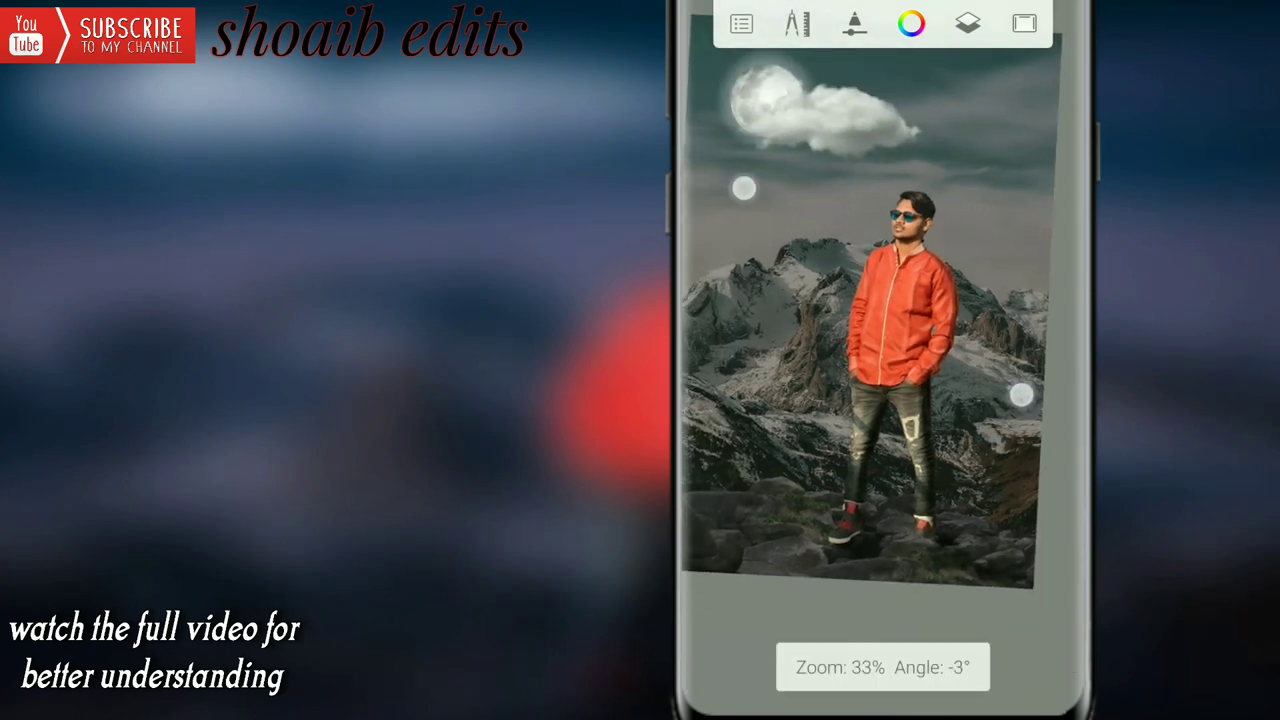
left_click(967, 23)
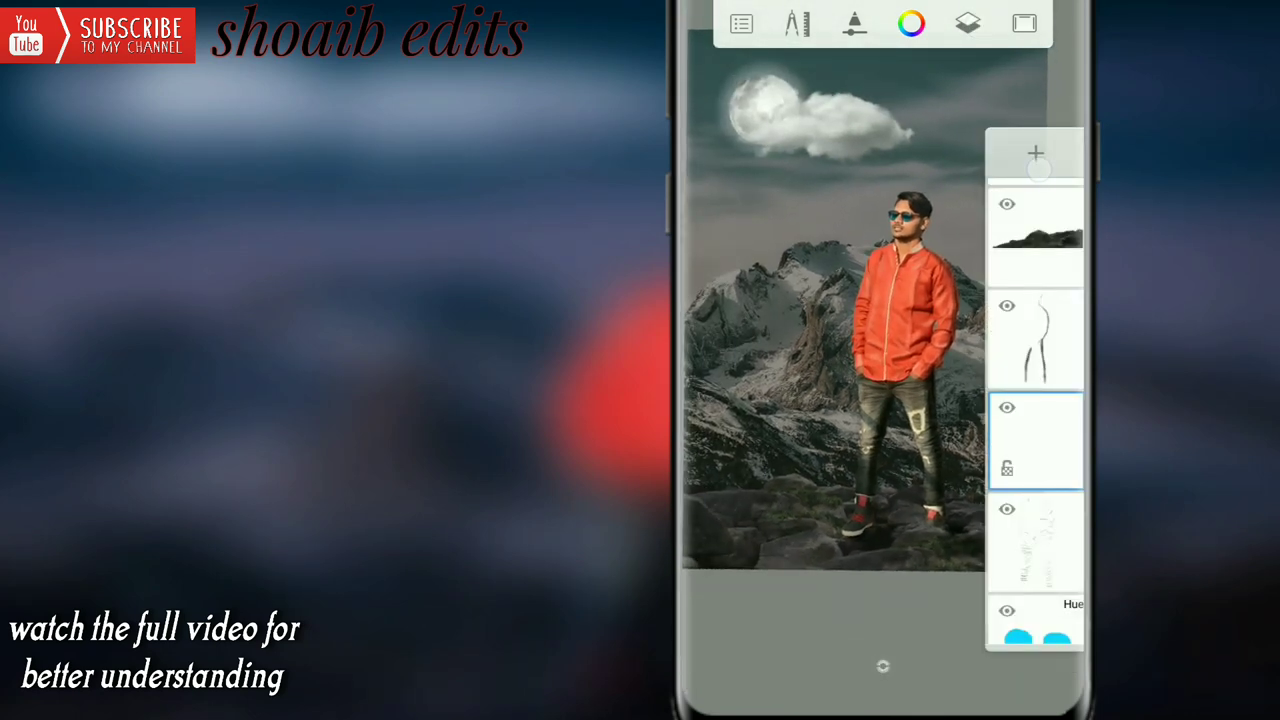
left_click(1050, 436)
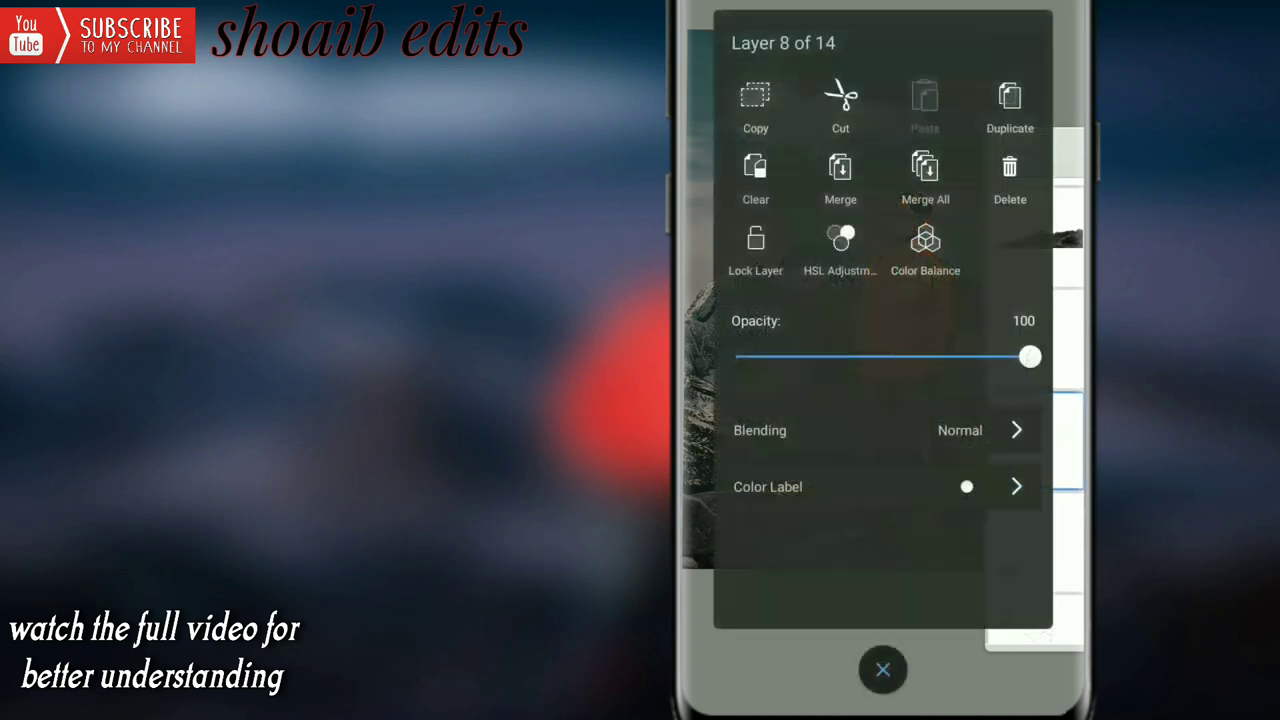
Set the brush colour to pale cyan (H 191, S 100, L 77) at 13% opacity
left_click(883, 669)
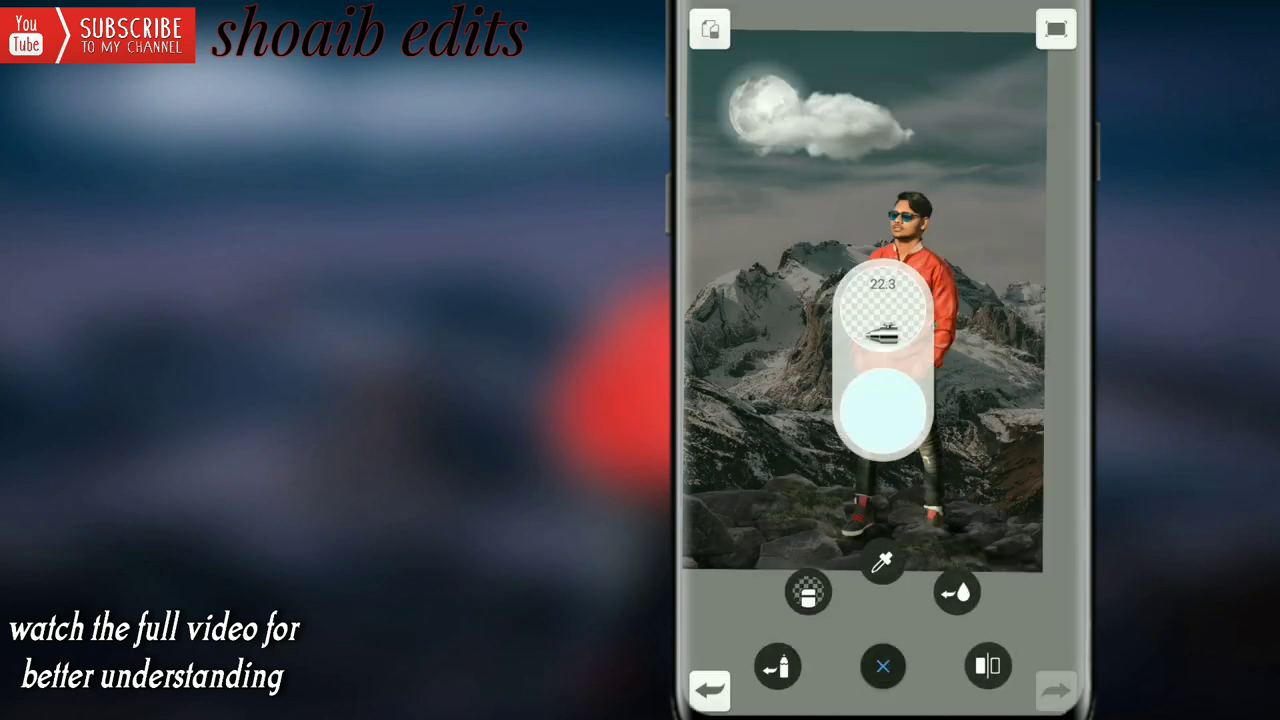
left_click(883, 410)
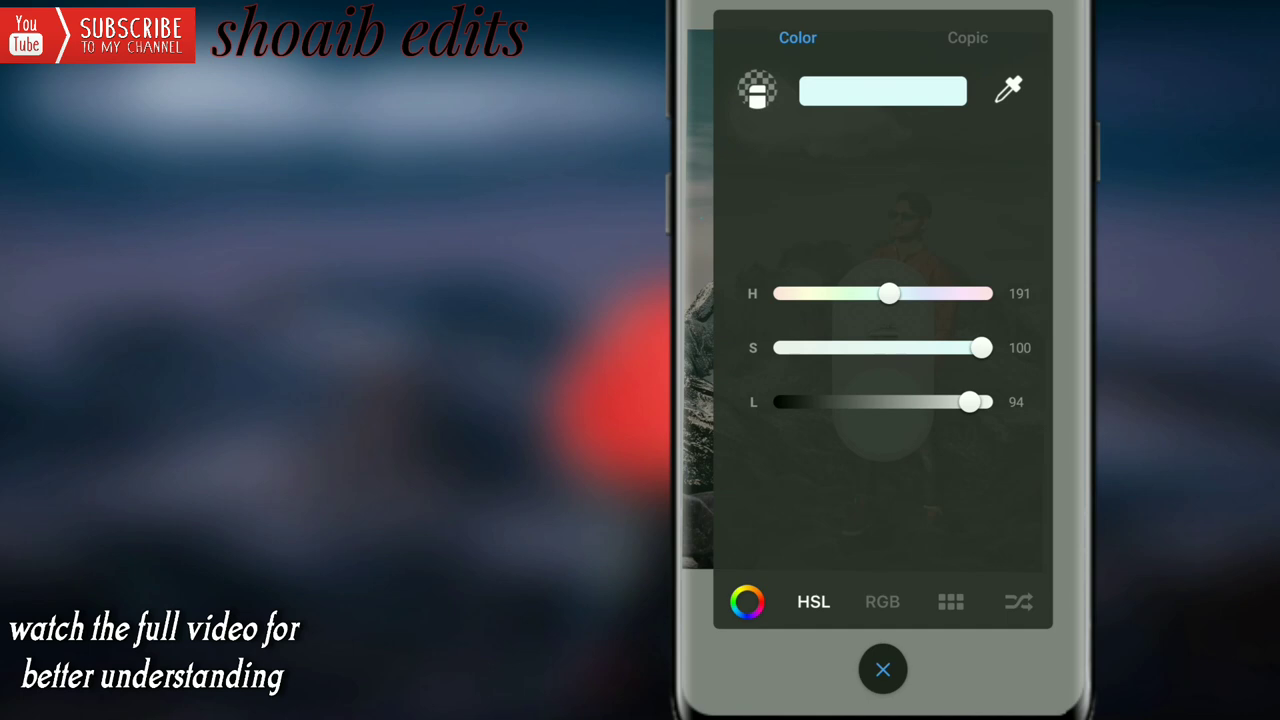
left_click_drag(955, 451, 946, 463)
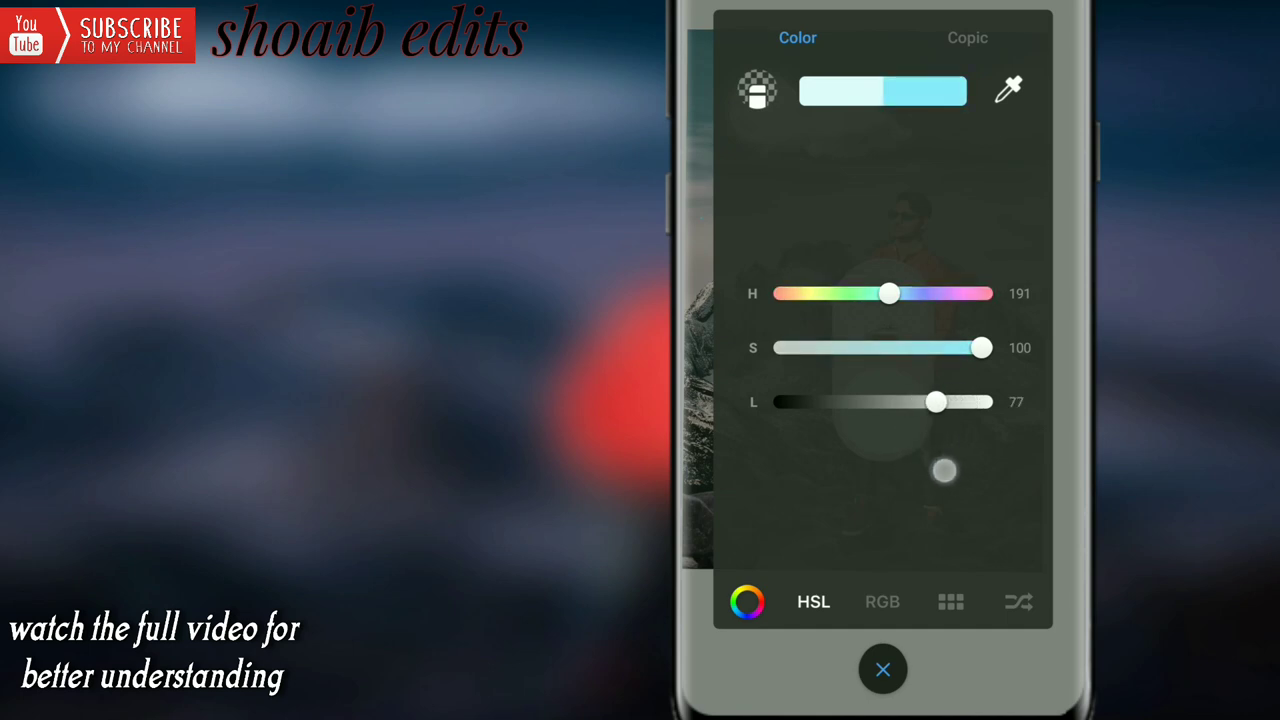
left_click(883, 669)
left_click_drag(890, 330, 914, 372)
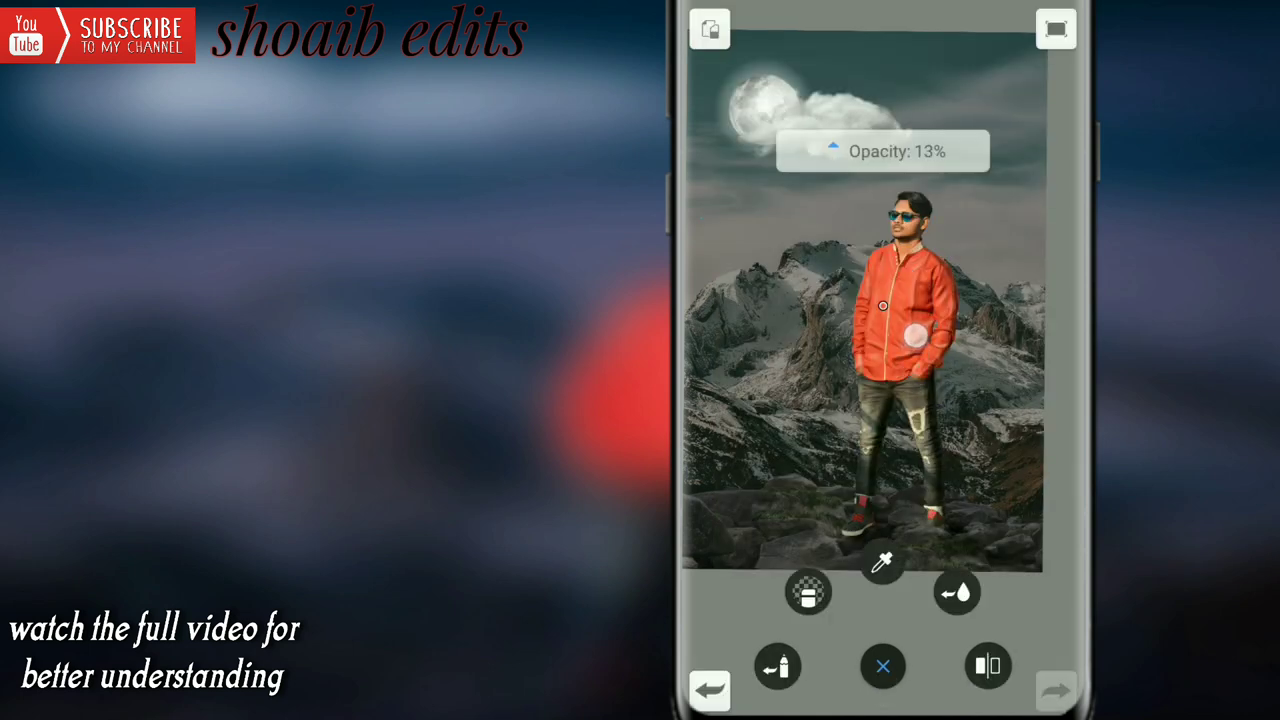
Zoom in on the face and set the brush to 20% opacity and size 19
scroll(883, 360, "up", 5)
scroll(883, 360, "up", 3)
scroll(883, 360, "up", 3)
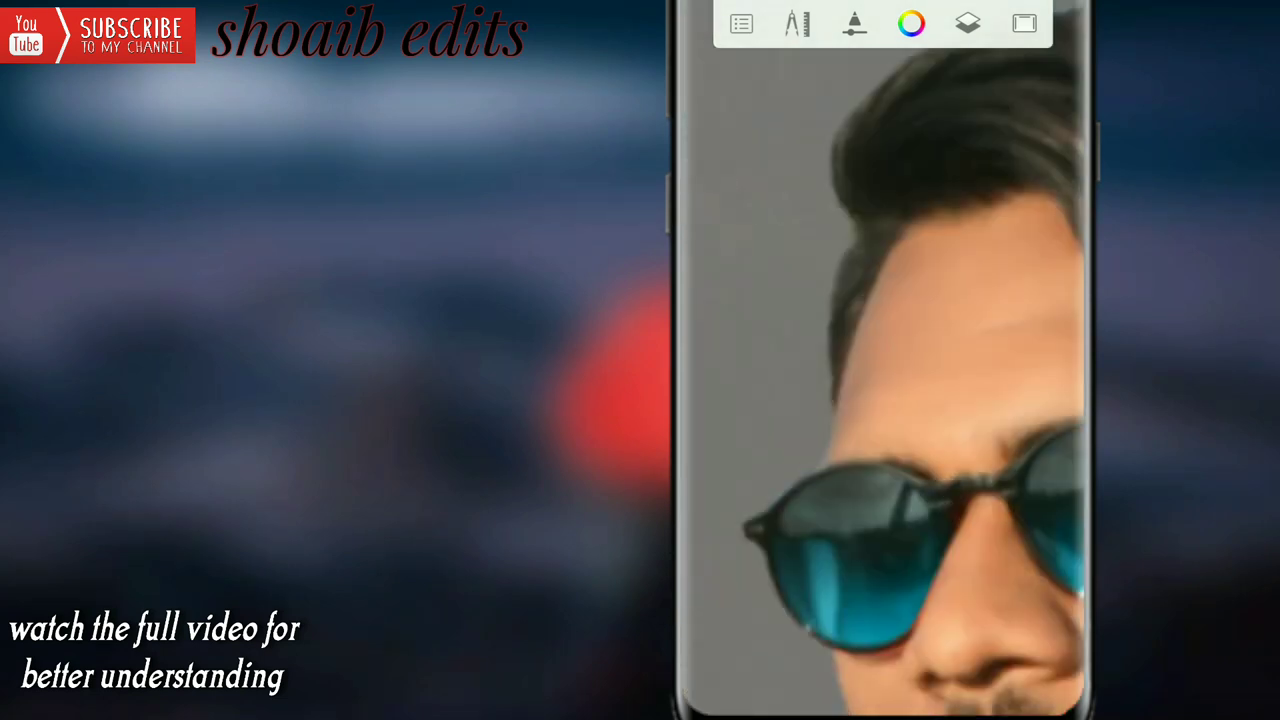
left_click(883, 665)
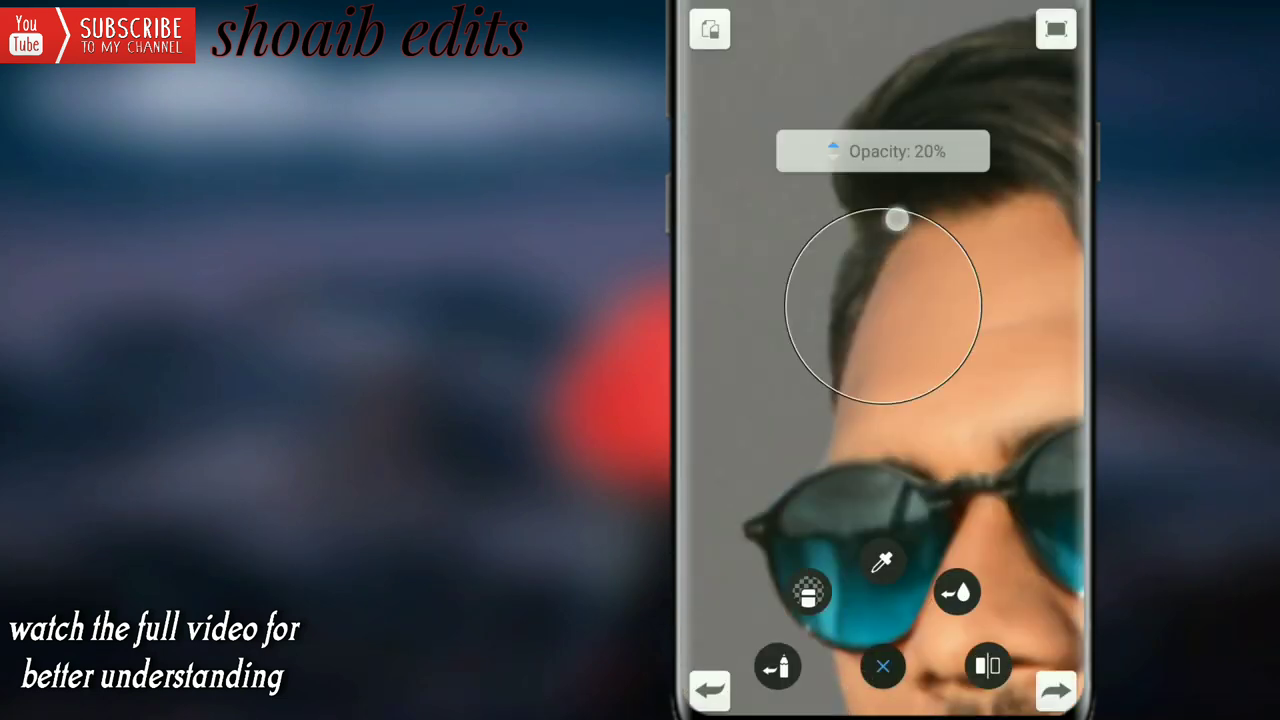
left_click_drag(897, 217, 818, 330)
left_click(883, 666)
Change the brush colour to white (L 100)
scroll(883, 360, "up", 2)
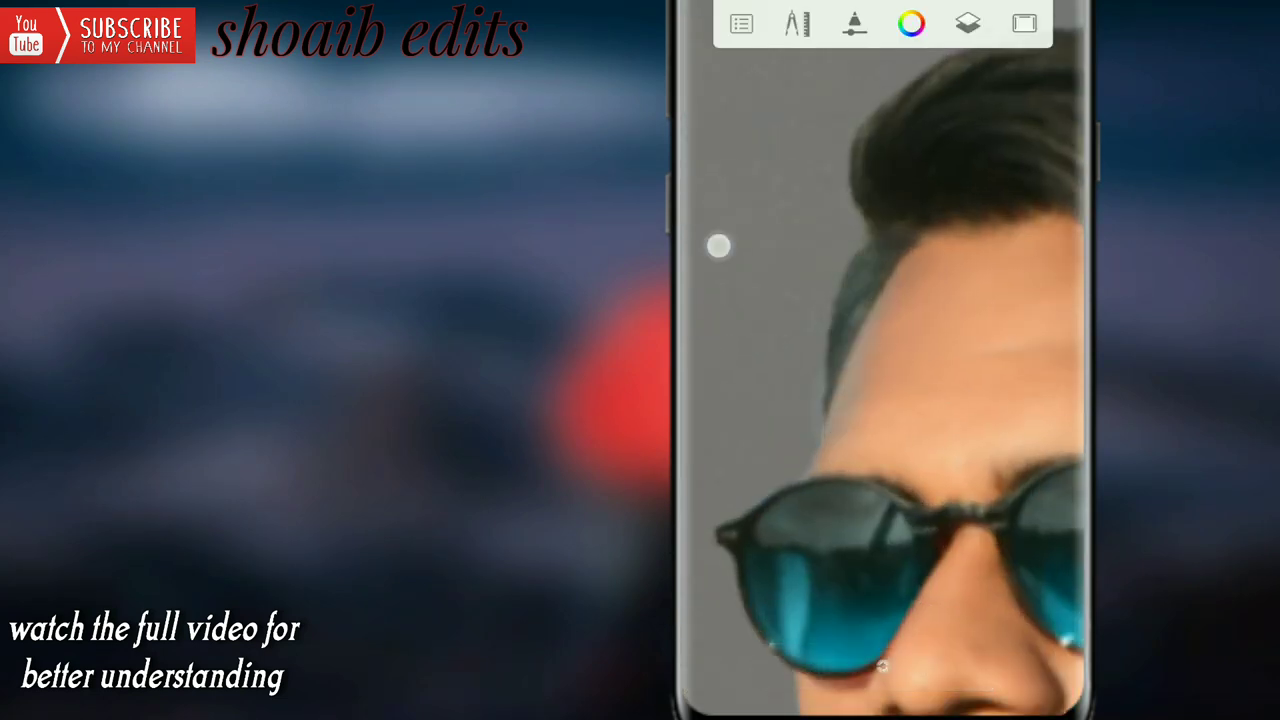
left_click(883, 665)
left_click(877, 408)
mouse_move(937, 401)
left_mouse_down()
mouse_move(1007, 439)
mouse_move(974, 451)
left_mouse_up()
left_click(883, 669)
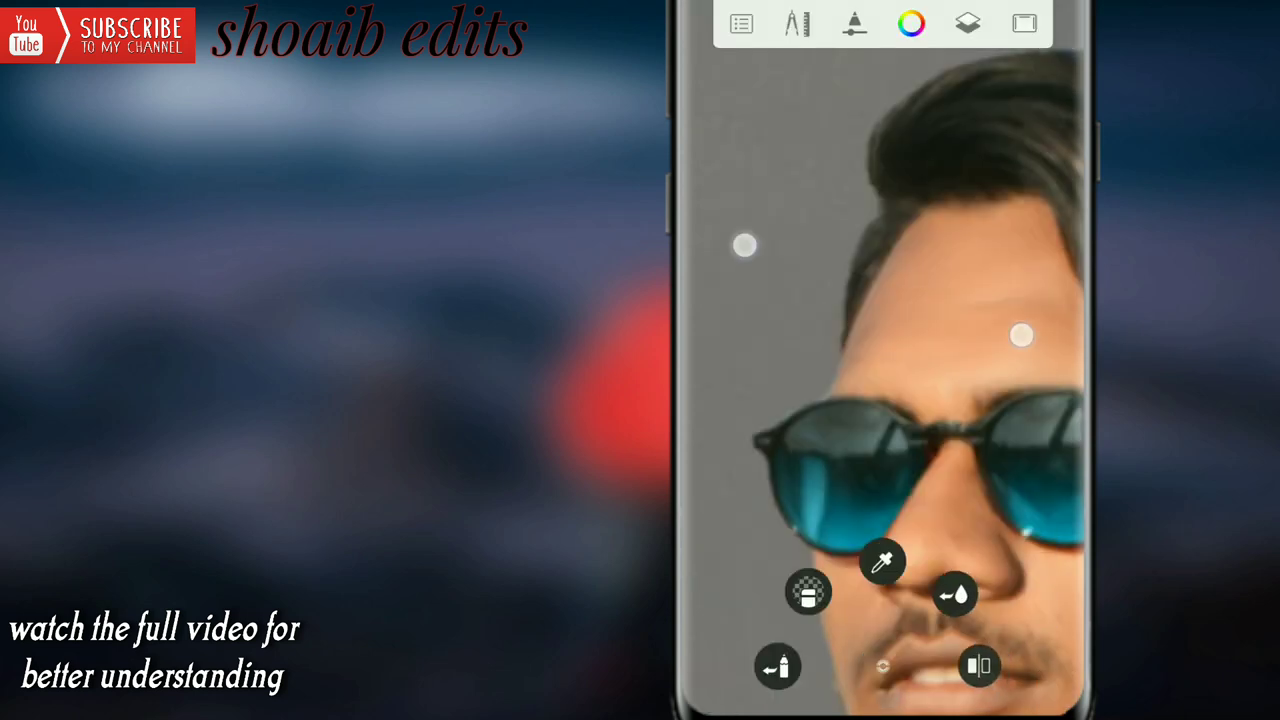
scroll(883, 360, "down", 3)
left_click(883, 666)
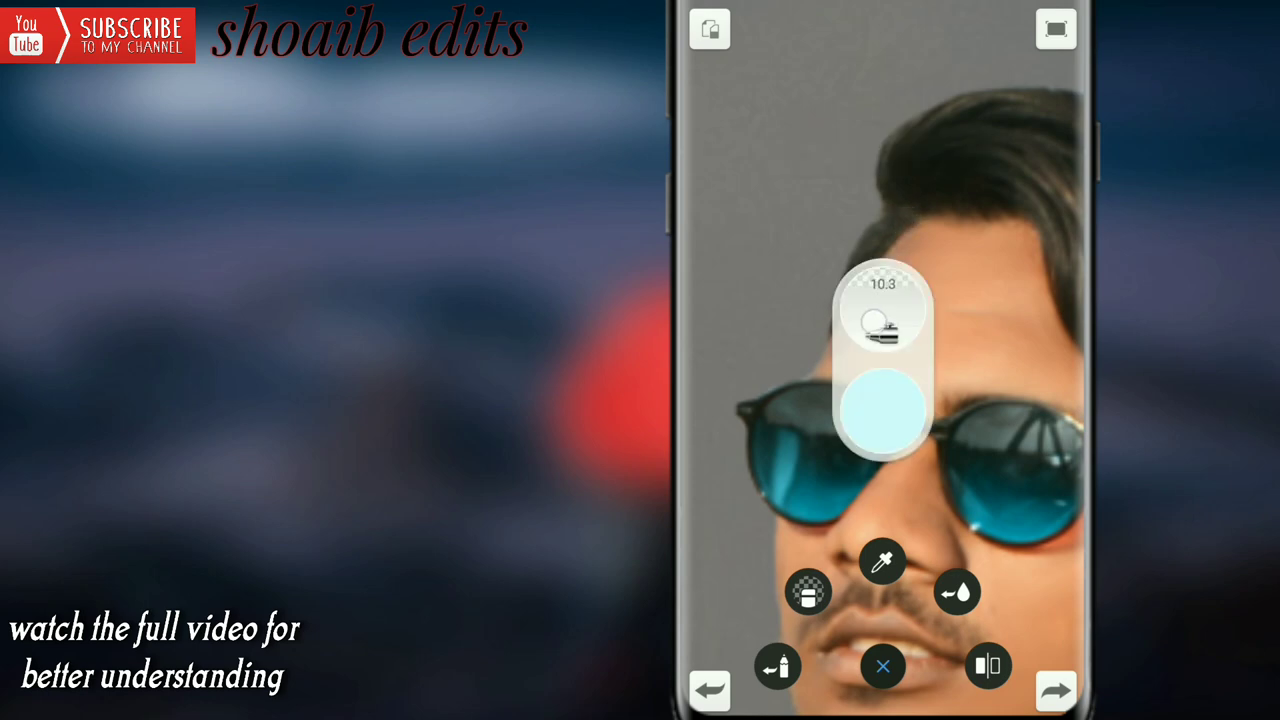
left_click(883, 666)
scroll(883, 360, "up", 2)
scroll(883, 360, "down", 2)
scroll(883, 360, "down", 1)
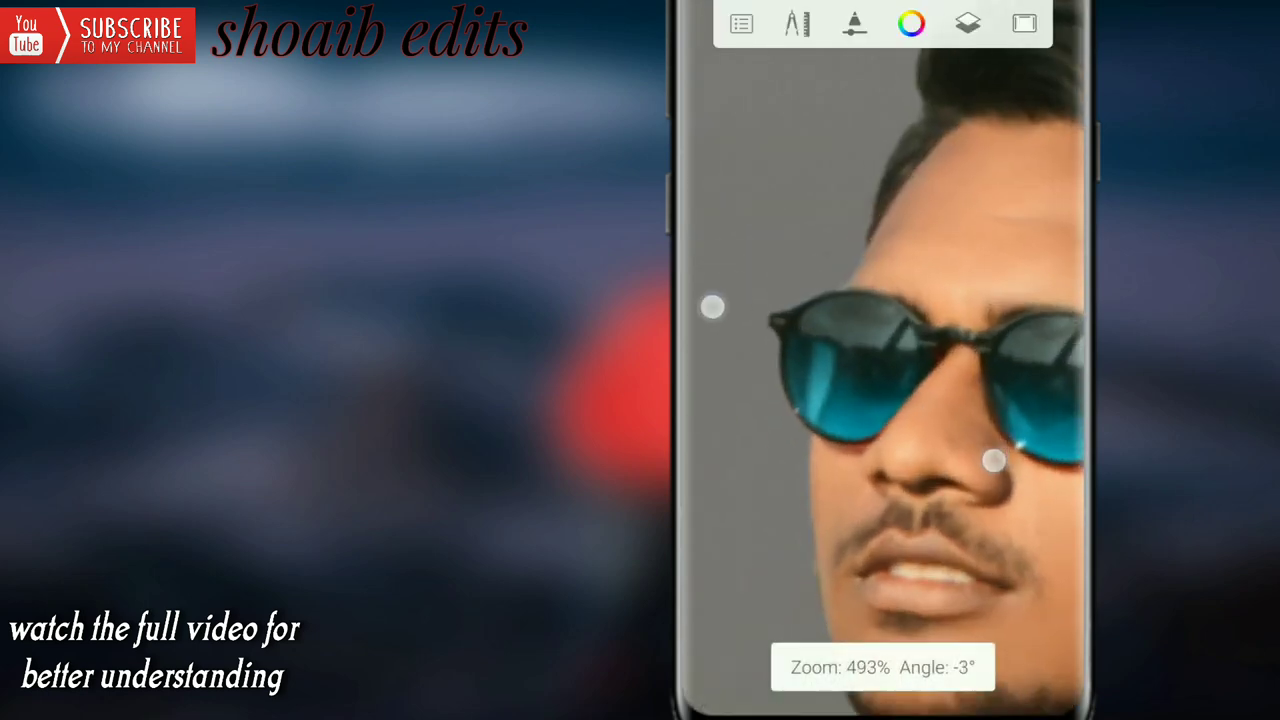
left_click(883, 665)
Pan down the figure along the orange shirt and trouser leg to the red shoe
scroll(835, 330, "down", 1)
scroll(835, 330, "down", 1)
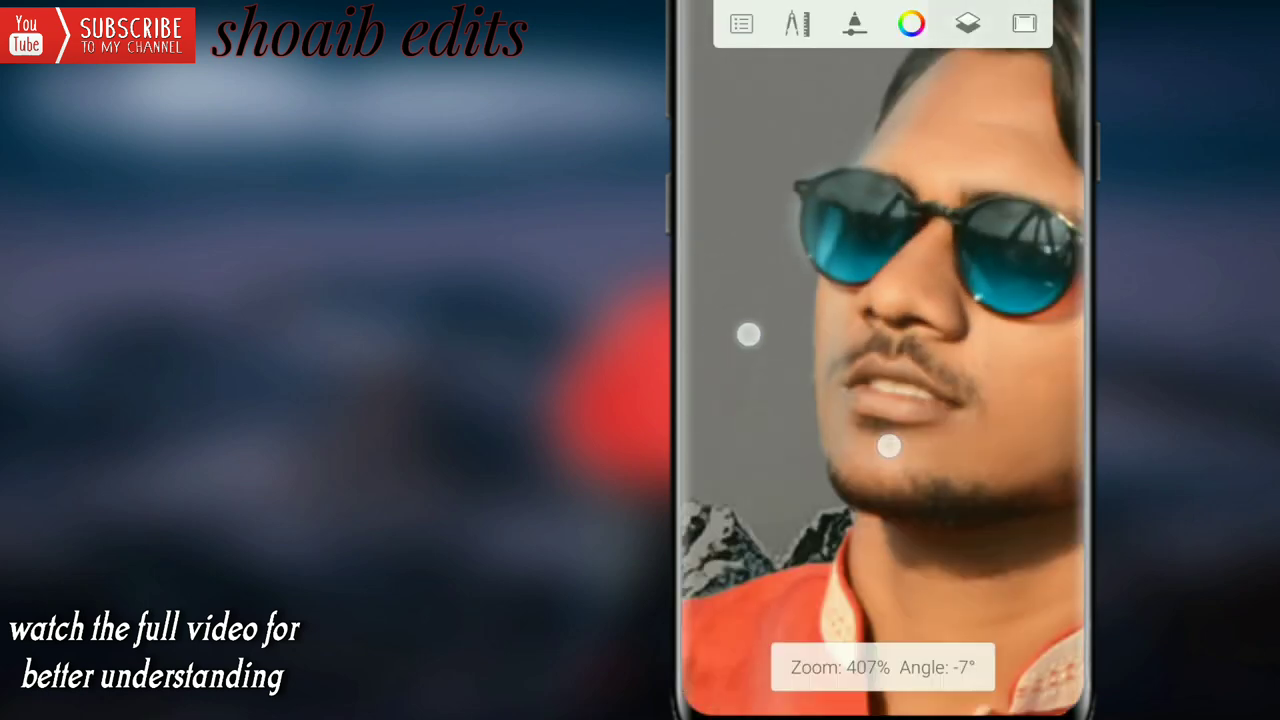
scroll(858, 362, "down", 2)
scroll(858, 362, "up", 1)
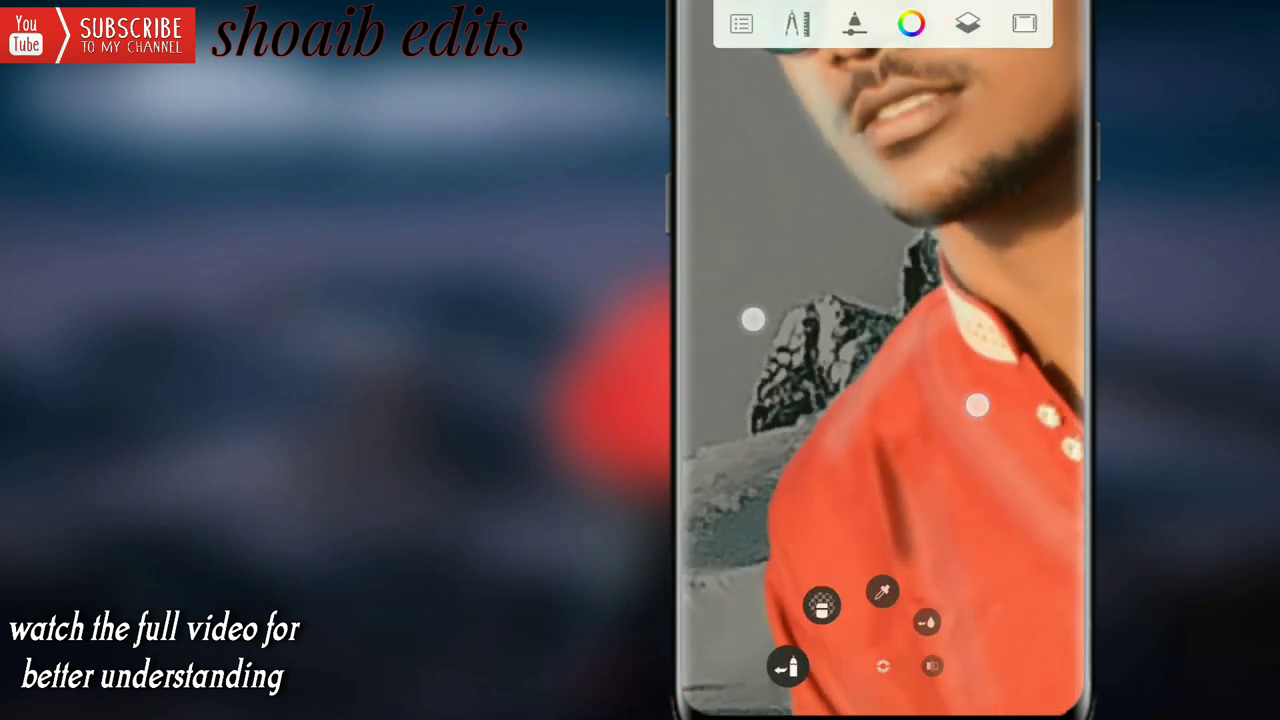
scroll(858, 362, "down", 1)
scroll(833, 397, "down", 2)
scroll(833, 397, "down", 1)
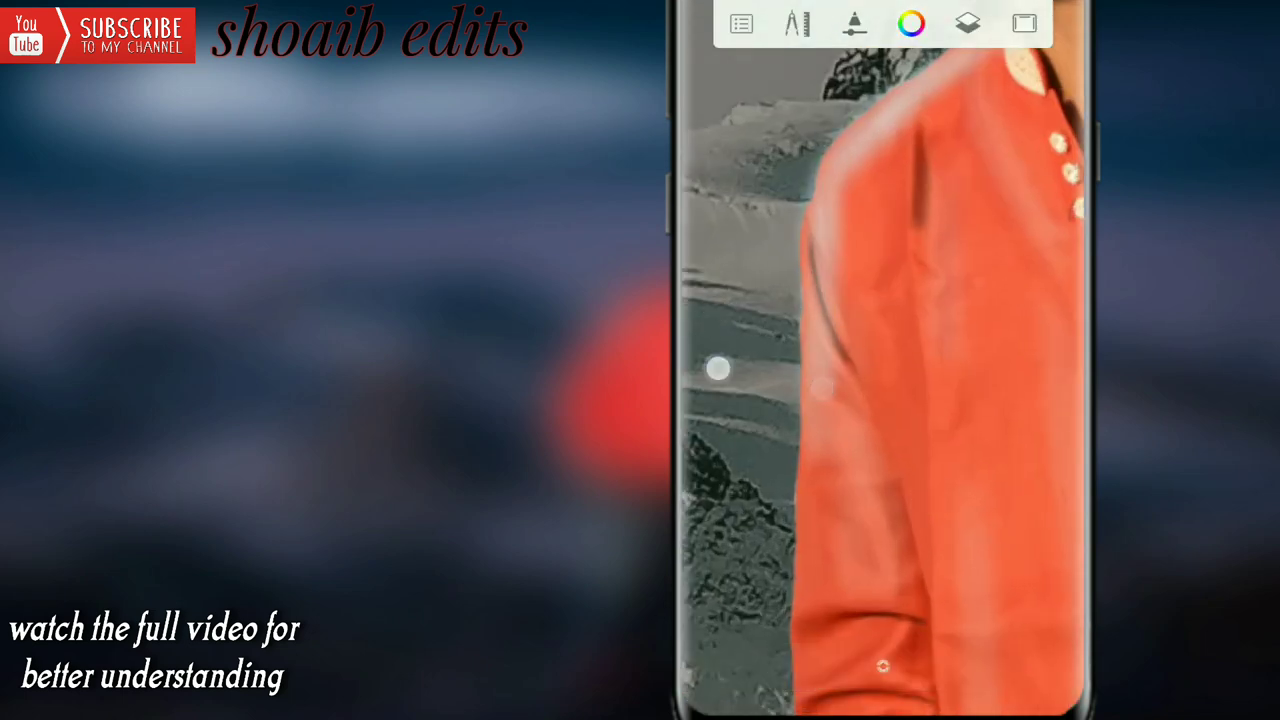
scroll(860, 380, "down", 2)
scroll(878, 683, "up", 2)
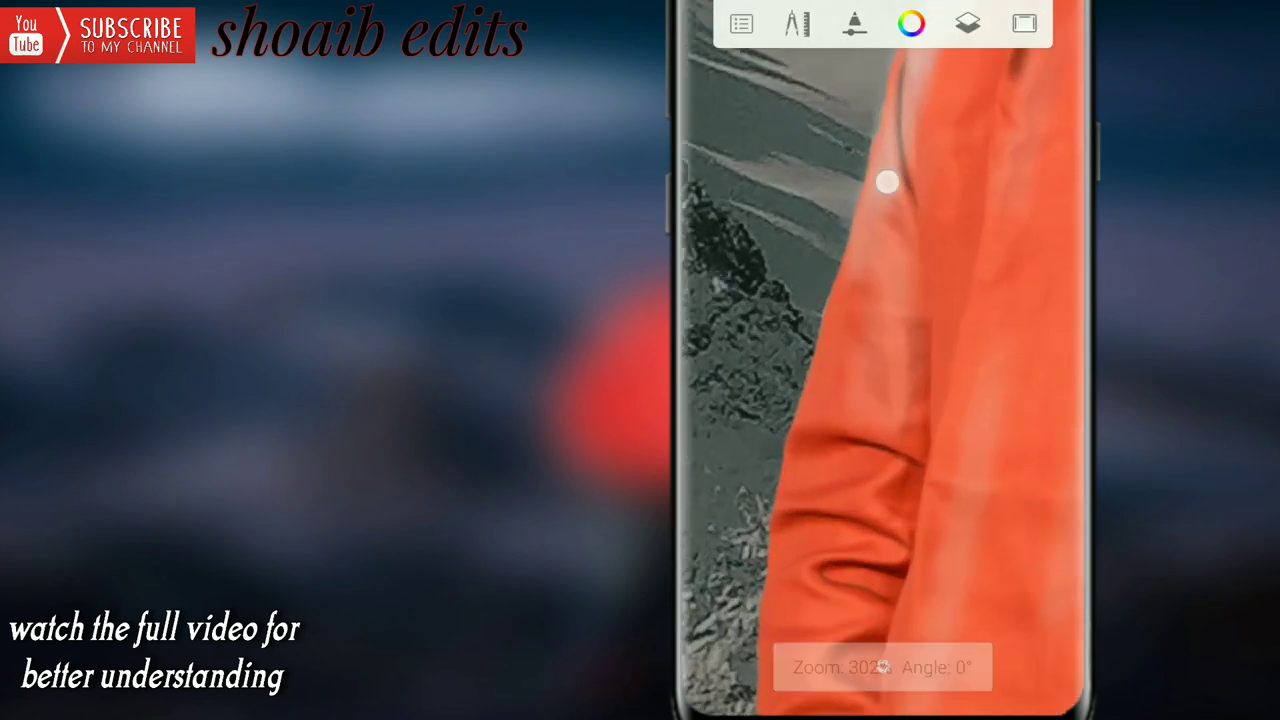
mouse_move(881, 338)
left_mouse_down()
mouse_move(805, 522)
mouse_move(814, 349)
left_mouse_up()
scroll(814, 380, "down", 3)
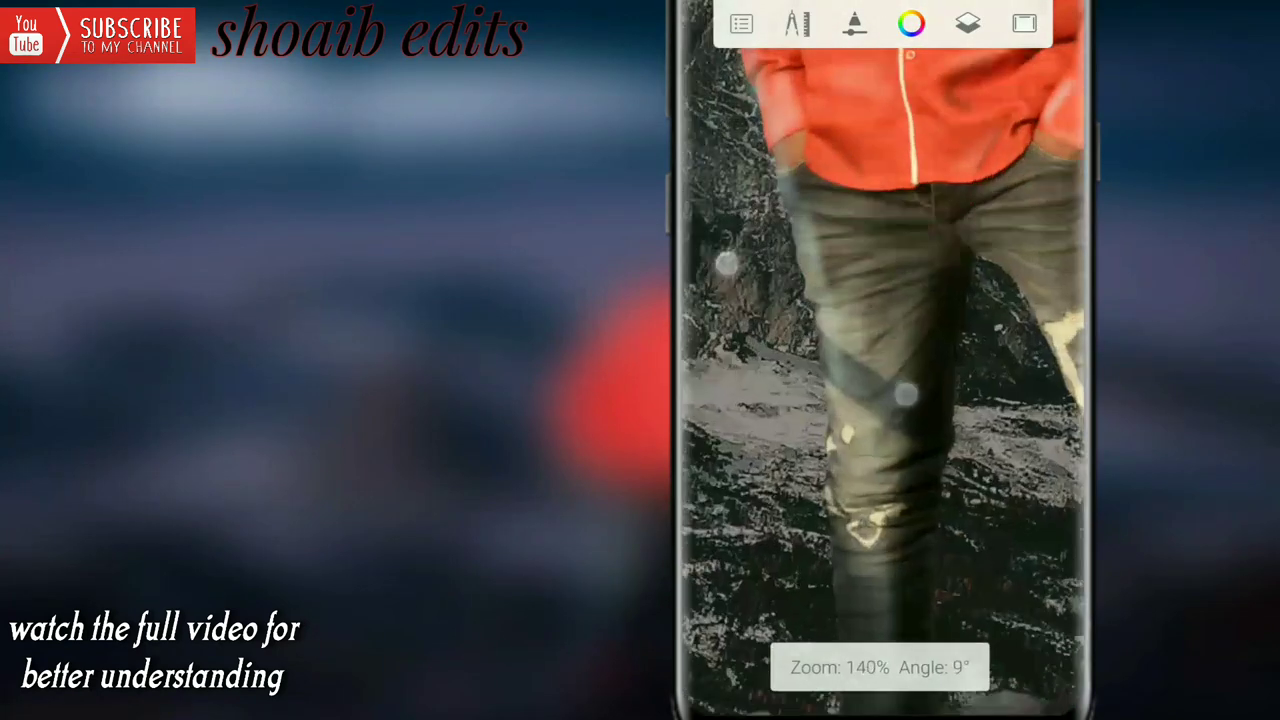
scroll(820, 400, "up", 3)
left_click_drag(860, 500, 860, 150)
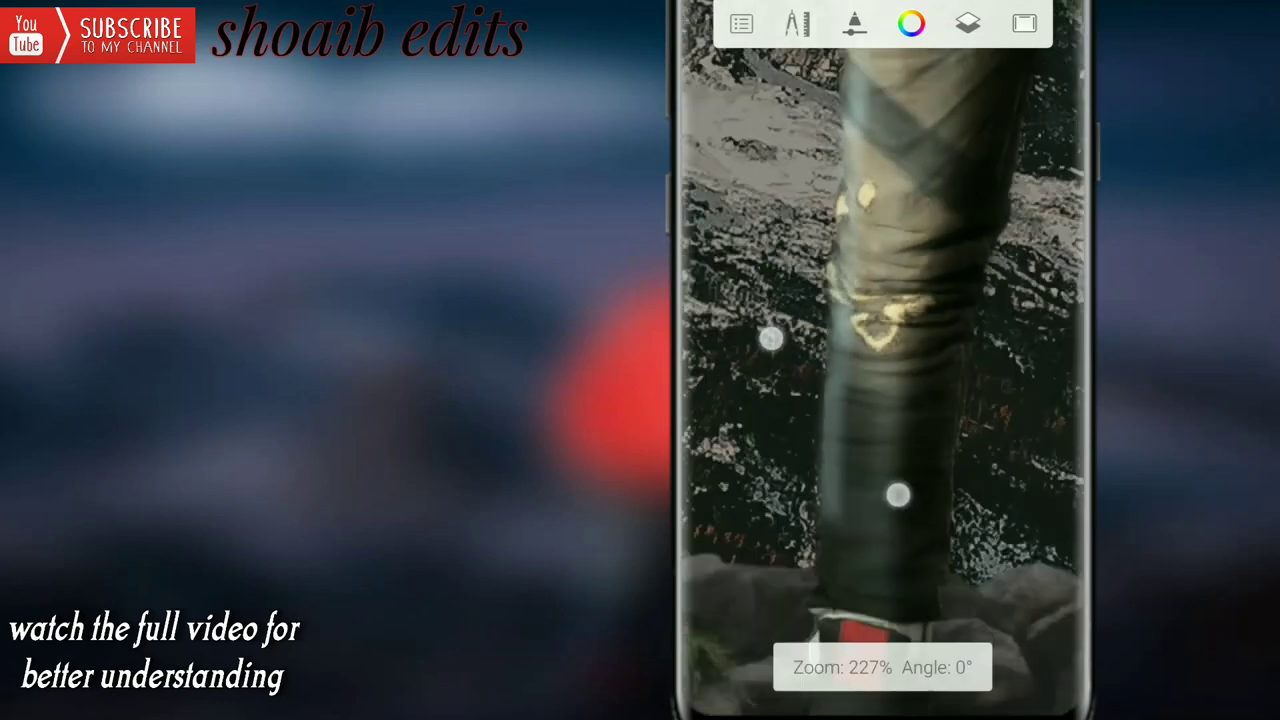
scroll(860, 400, "down", 5)
scroll(825, 376, "up", 5)
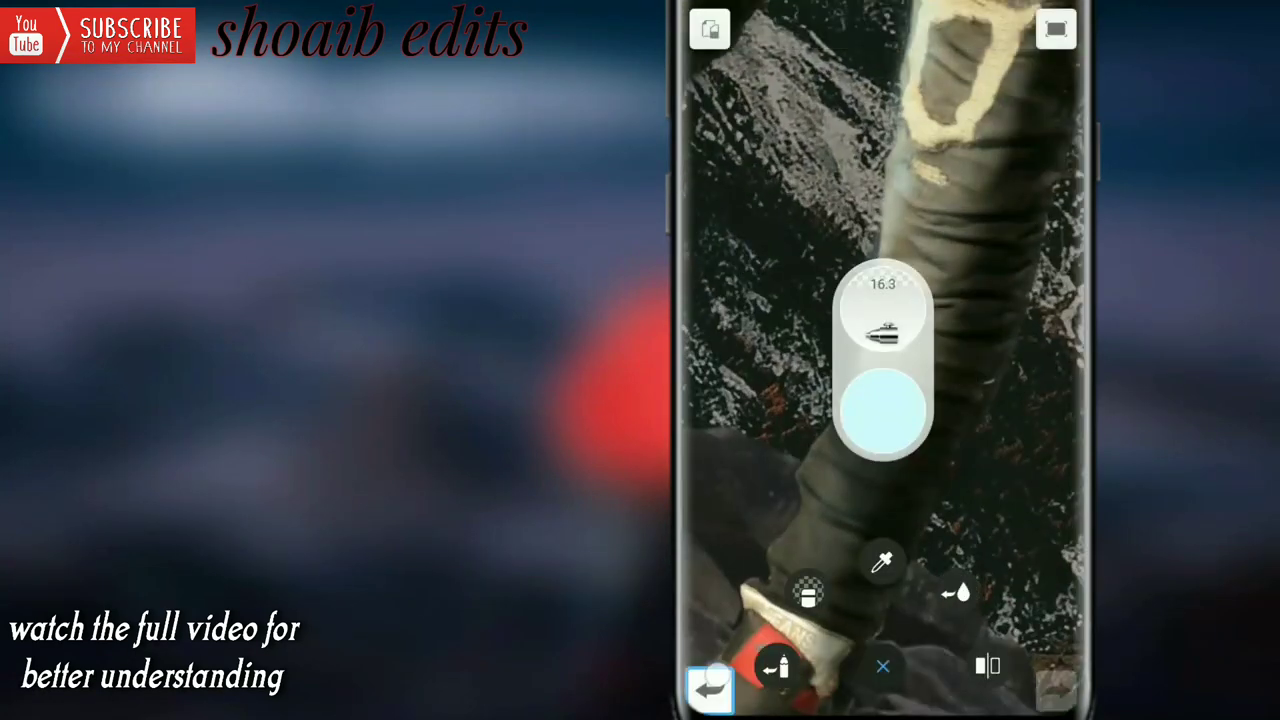
scroll(840, 320, "up", 2)
left_click_drag(880, 600, 780, 443)
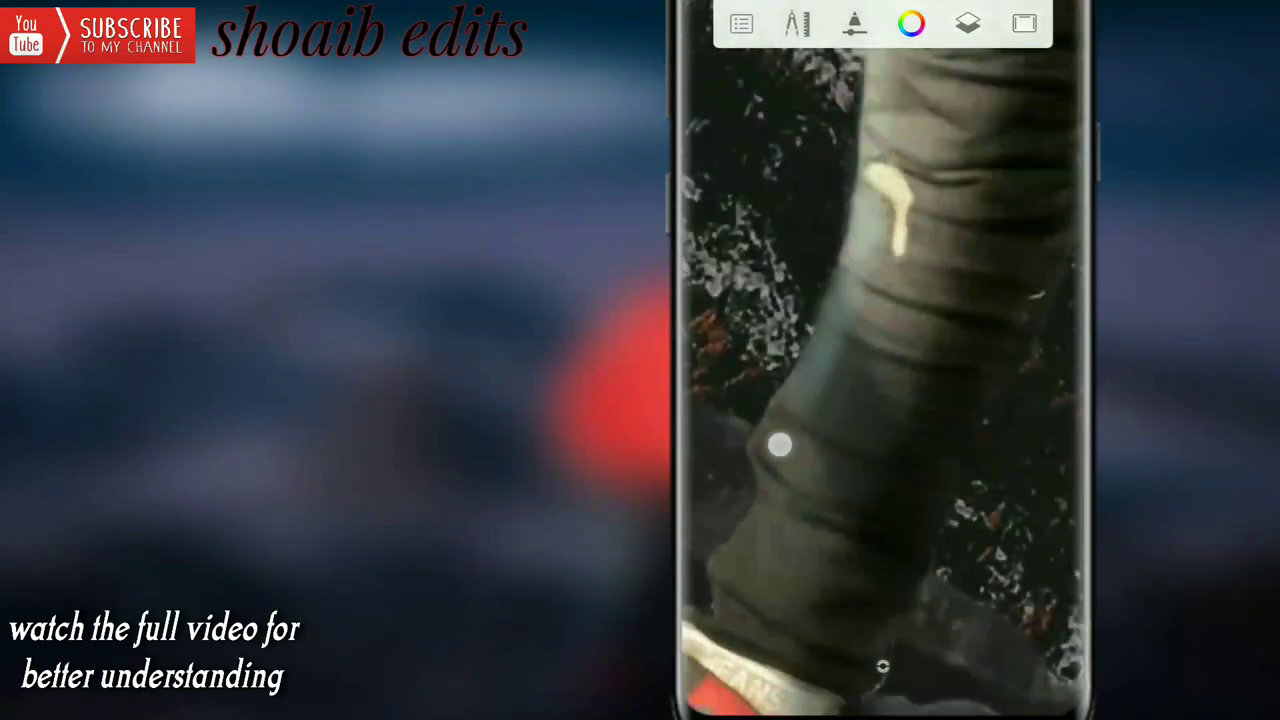
scroll(893, 364, "up", 3)
scroll(893, 364, "down", 10)
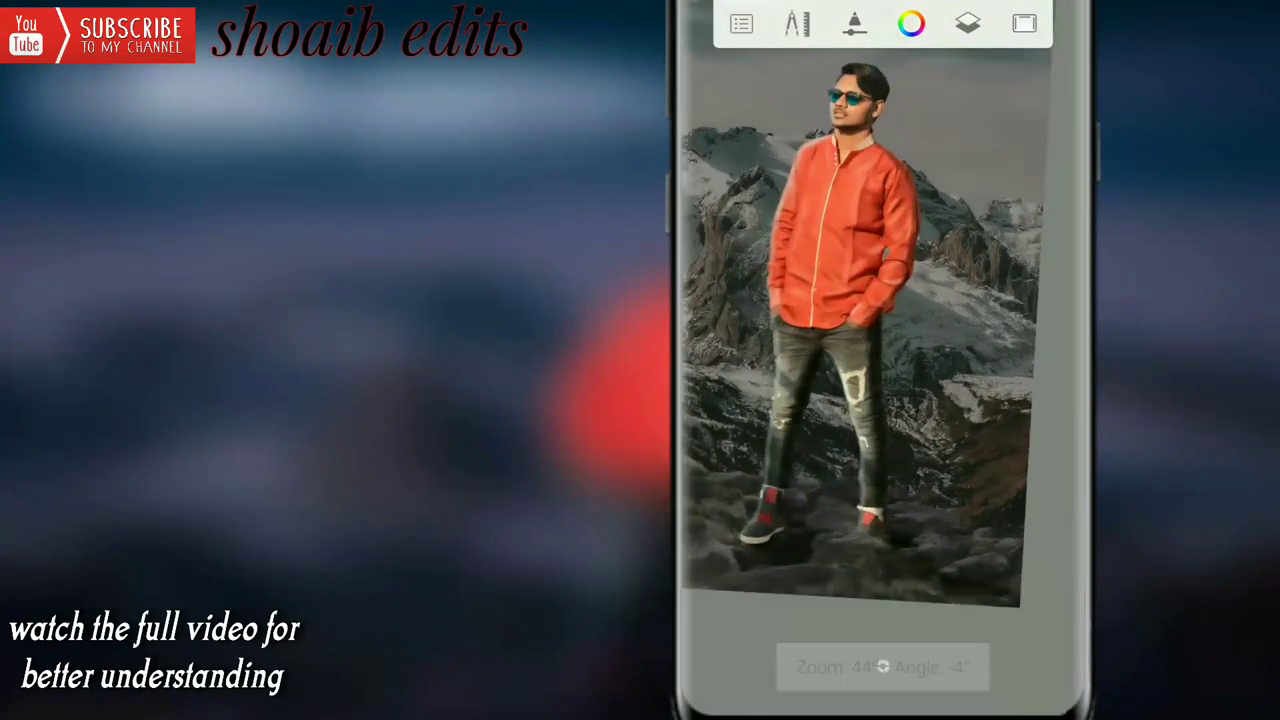
Lower the new layer's opacity to 92 in the Layers panel
scroll(850, 260, "up", 1)
left_click(967, 23)
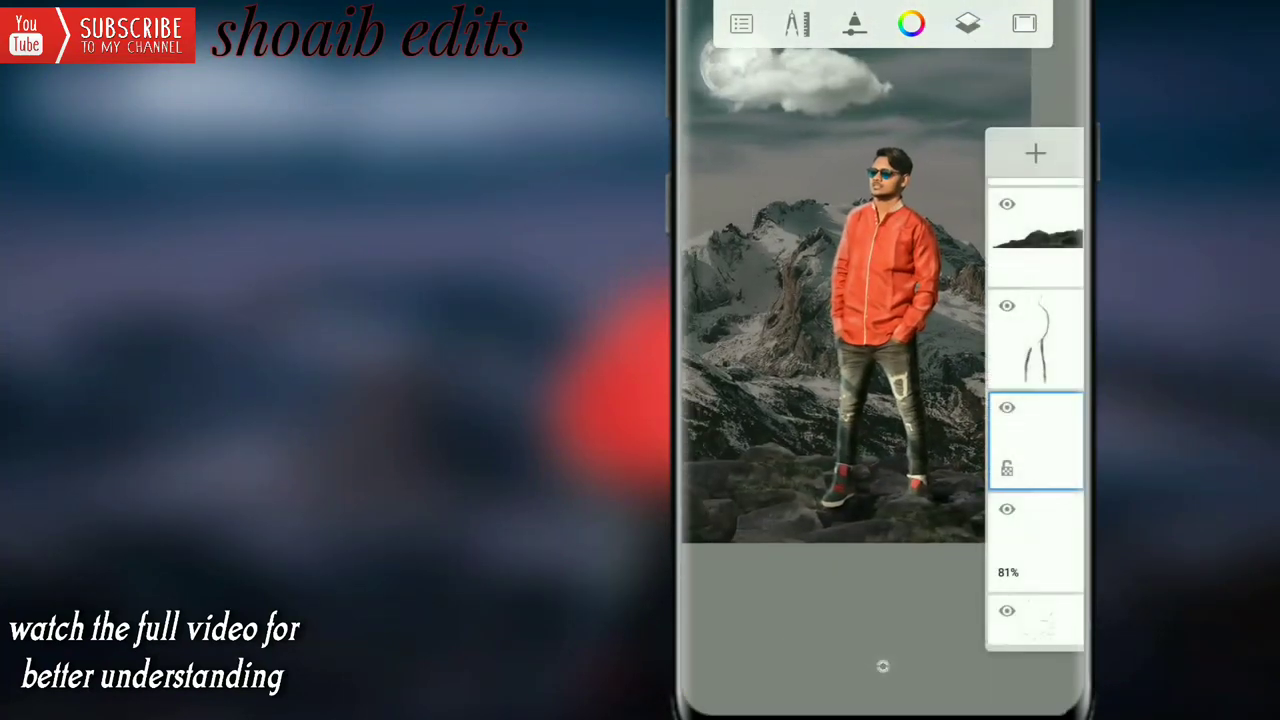
left_click(1046, 424)
left_click_drag(1020, 467, 935, 467)
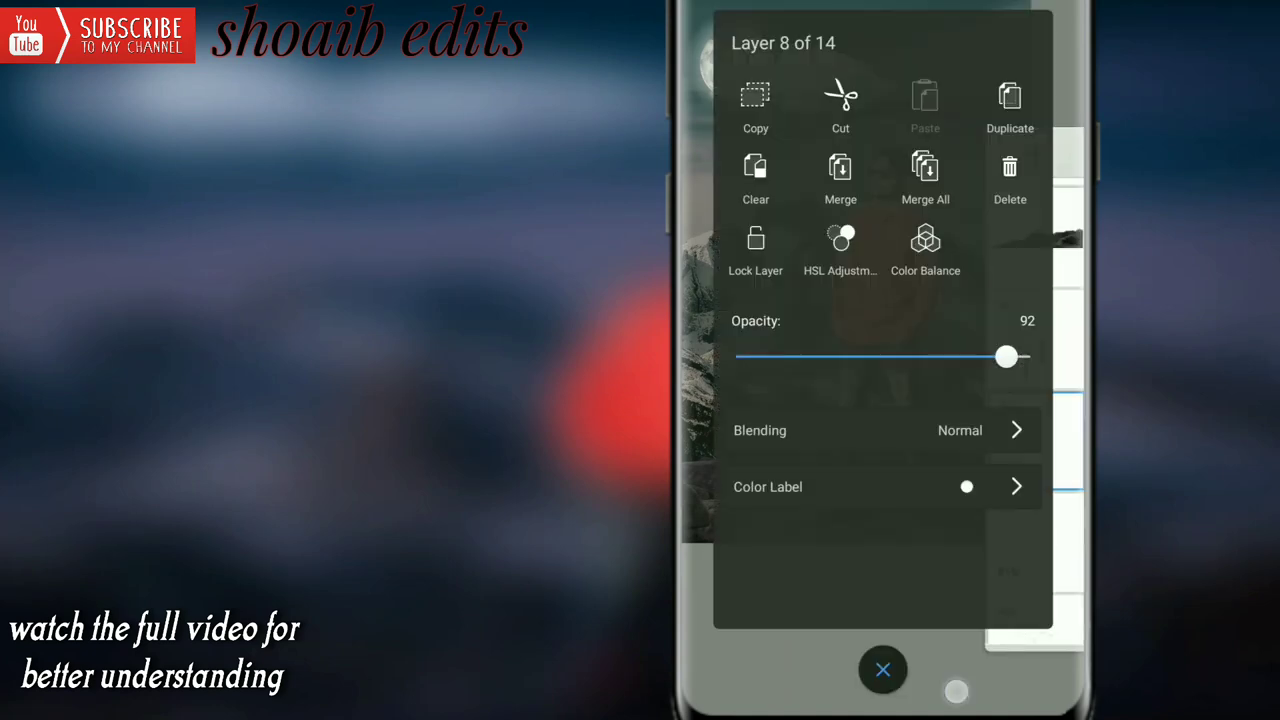
scroll(850, 330, "up", 1)
left_click(967, 23)
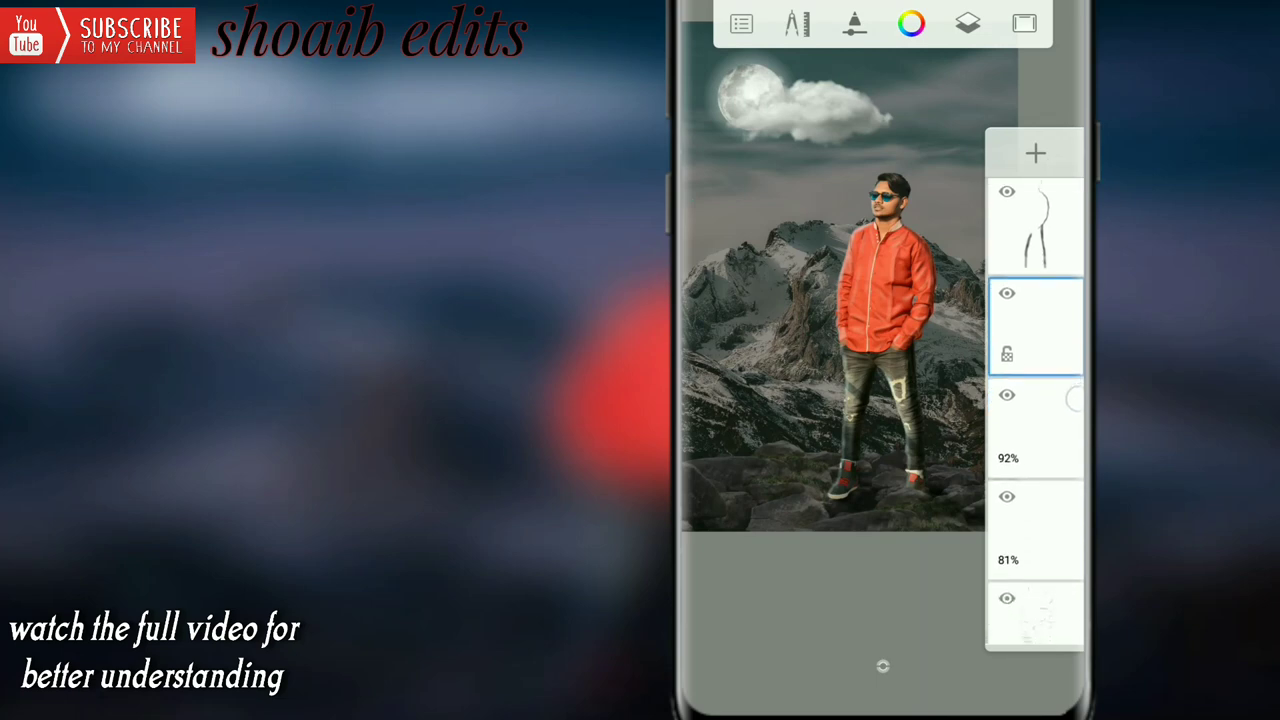
Set the brush opacity to 62%
left_click(850, 390)
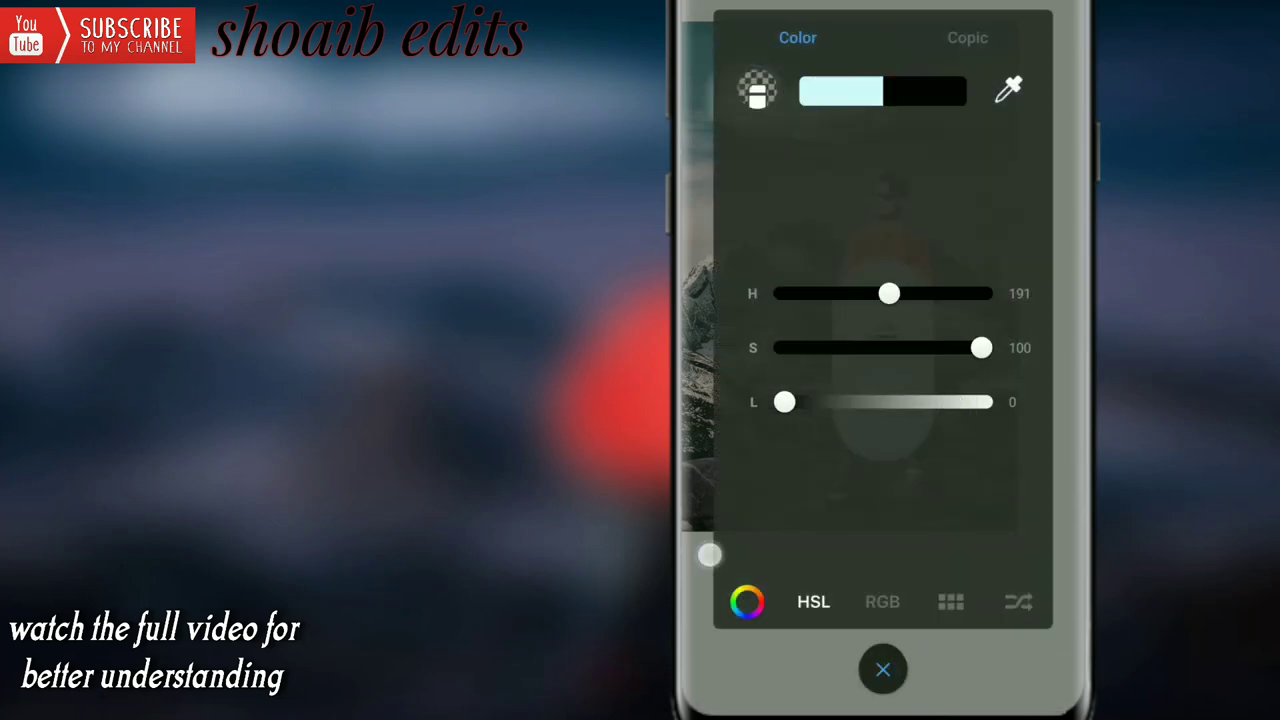
left_click(709, 555)
left_click(880, 663)
scroll(846, 380, "up", 2)
scroll(858, 360, "up", 5)
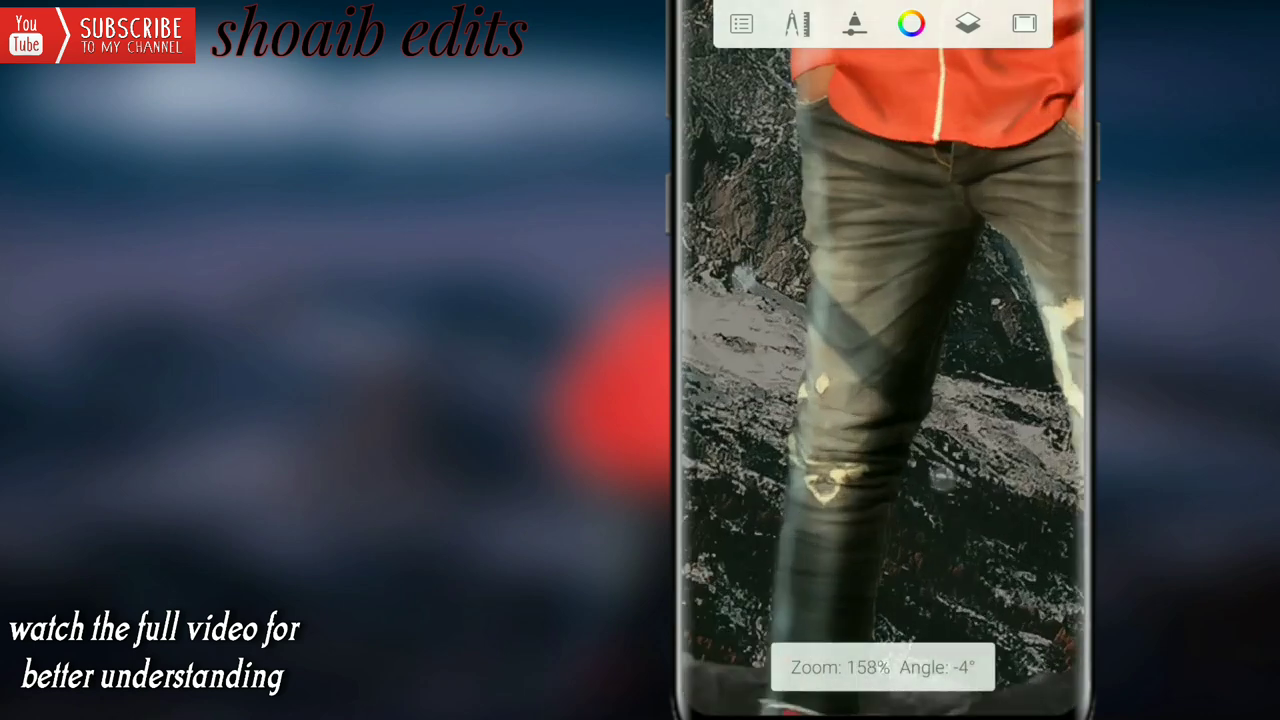
left_click(880, 400)
mouse_move(880, 400)
left_mouse_down()
mouse_move(880, 330)
mouse_move(910, 390)
left_mouse_up()
Move in on the shirt and jeans and drop the brush opacity to about 15%
scroll(880, 380, "up", 2)
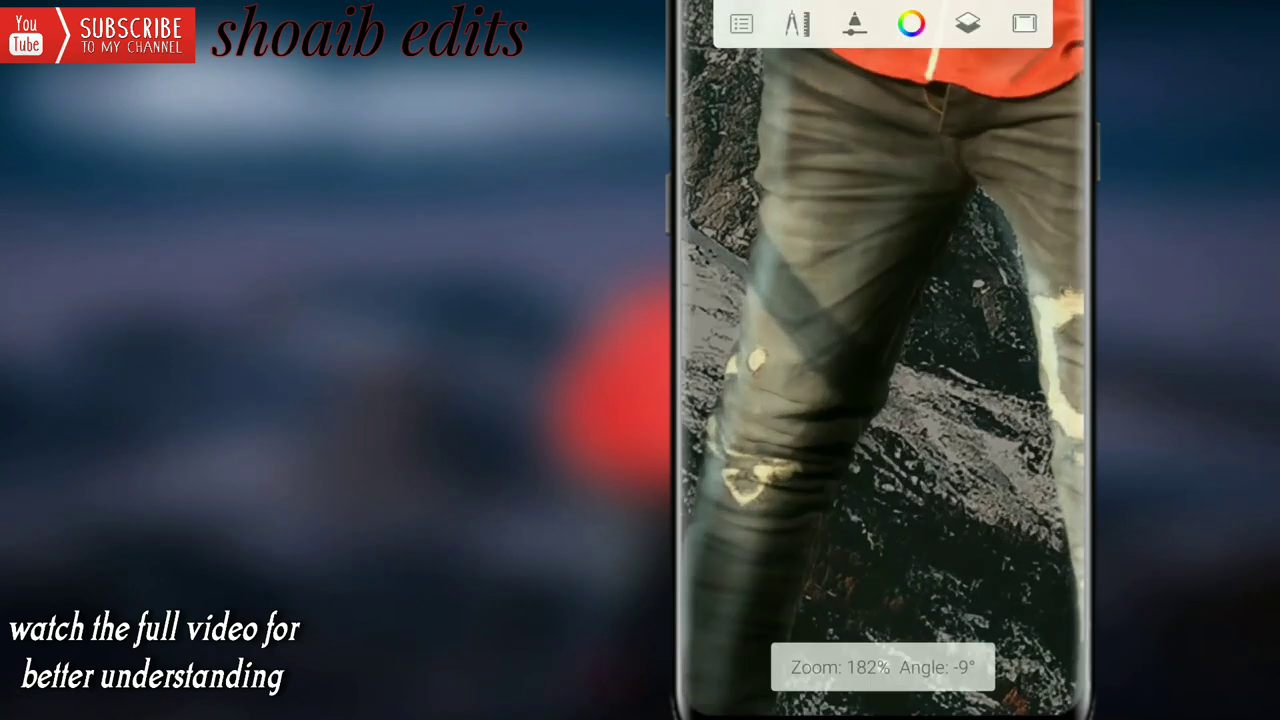
scroll(846, 383, "down", 2)
scroll(846, 383, "down", 2)
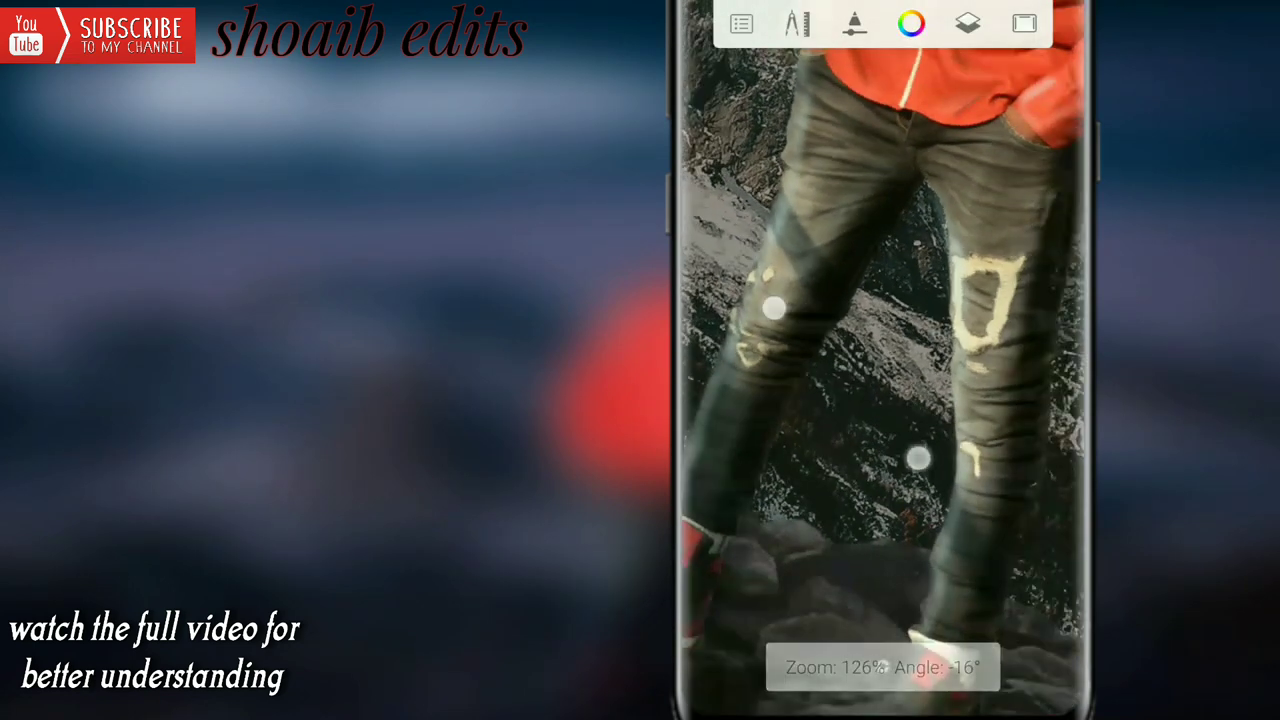
scroll(846, 383, "up", 2)
scroll(798, 314, "up", 2)
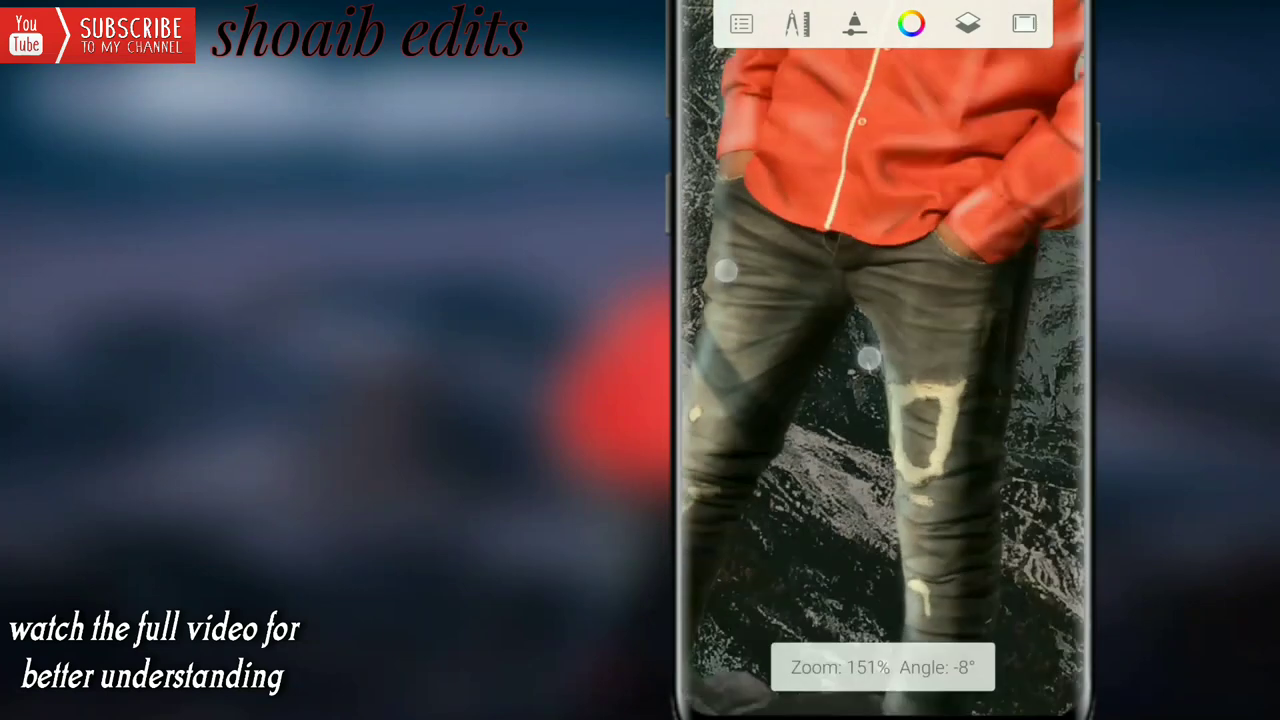
left_click_drag(869, 357, 937, 323)
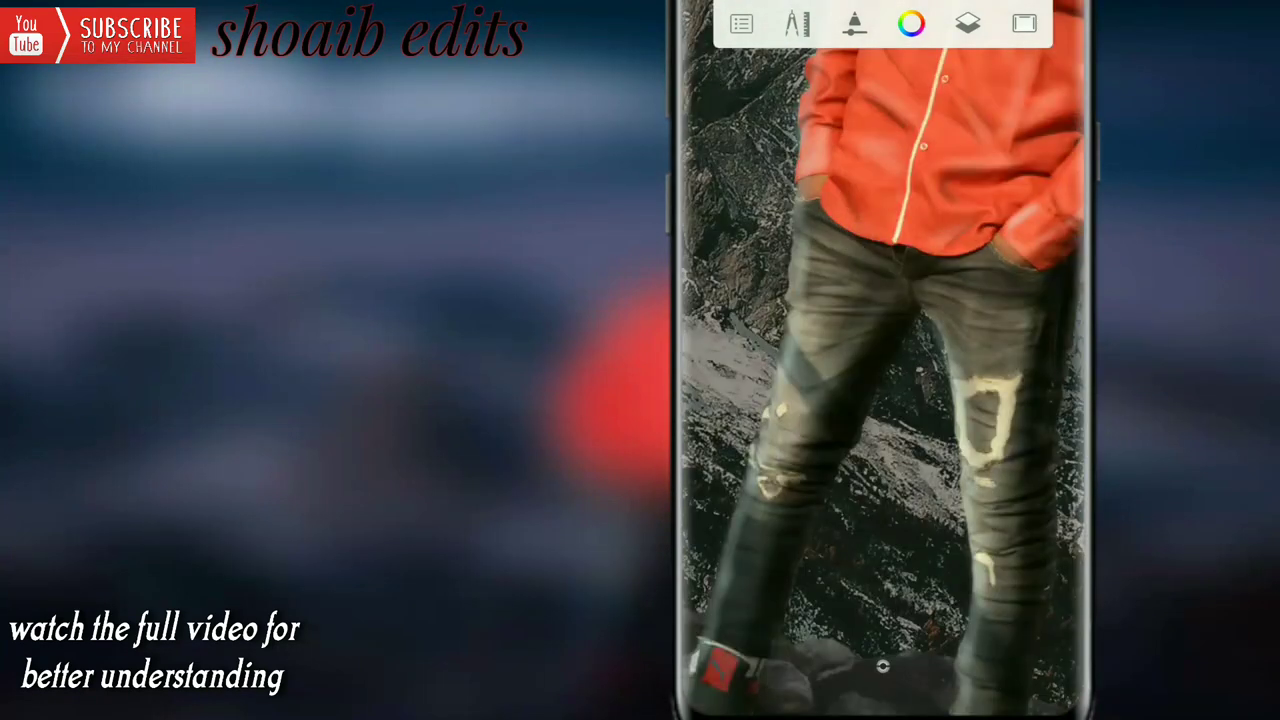
scroll(868, 307, "down", 2)
scroll(868, 307, "up", 2)
scroll(863, 346, "down", 2)
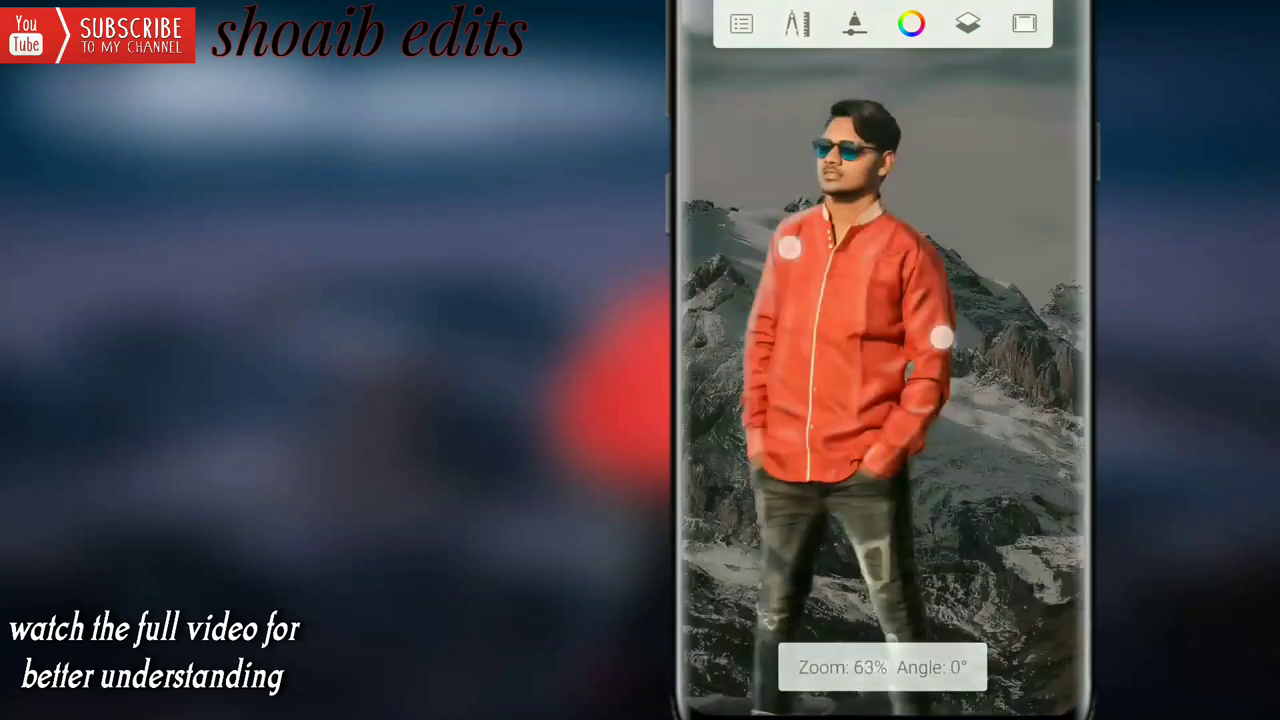
scroll(863, 300, "up", 2)
left_click_drag(882, 330, 880, 303)
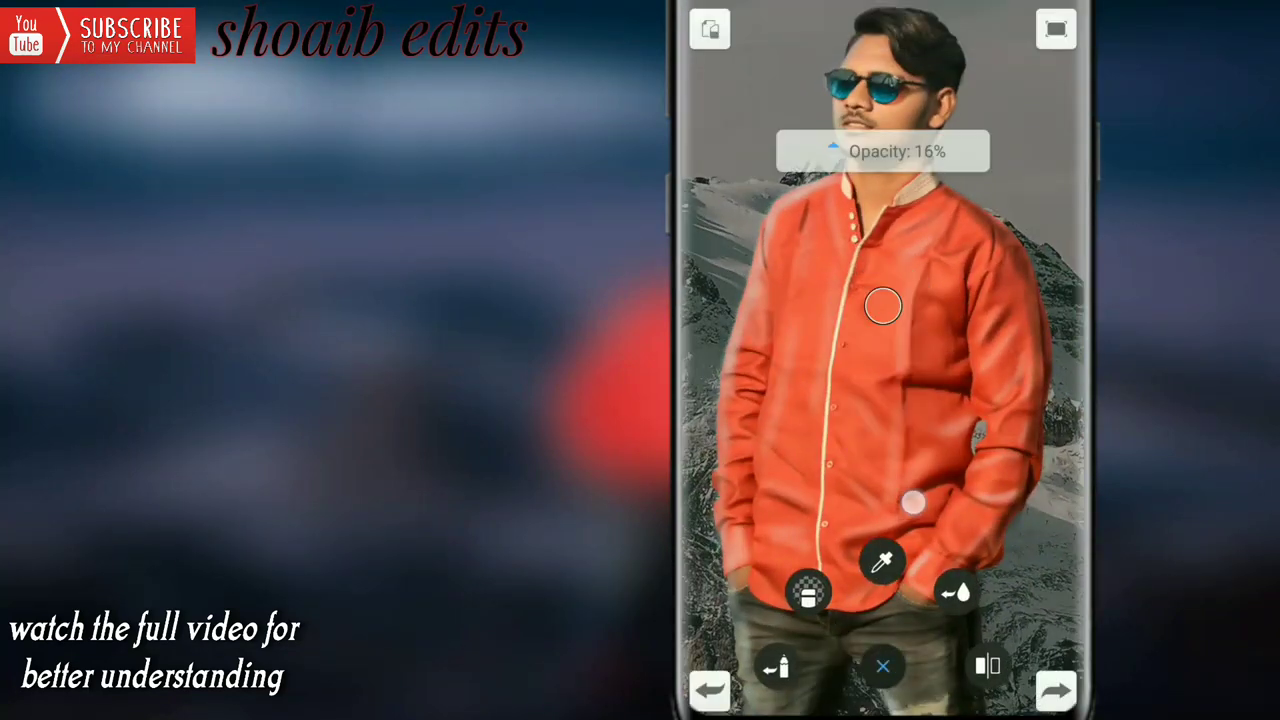
left_click_drag(865, 350, 880, 366)
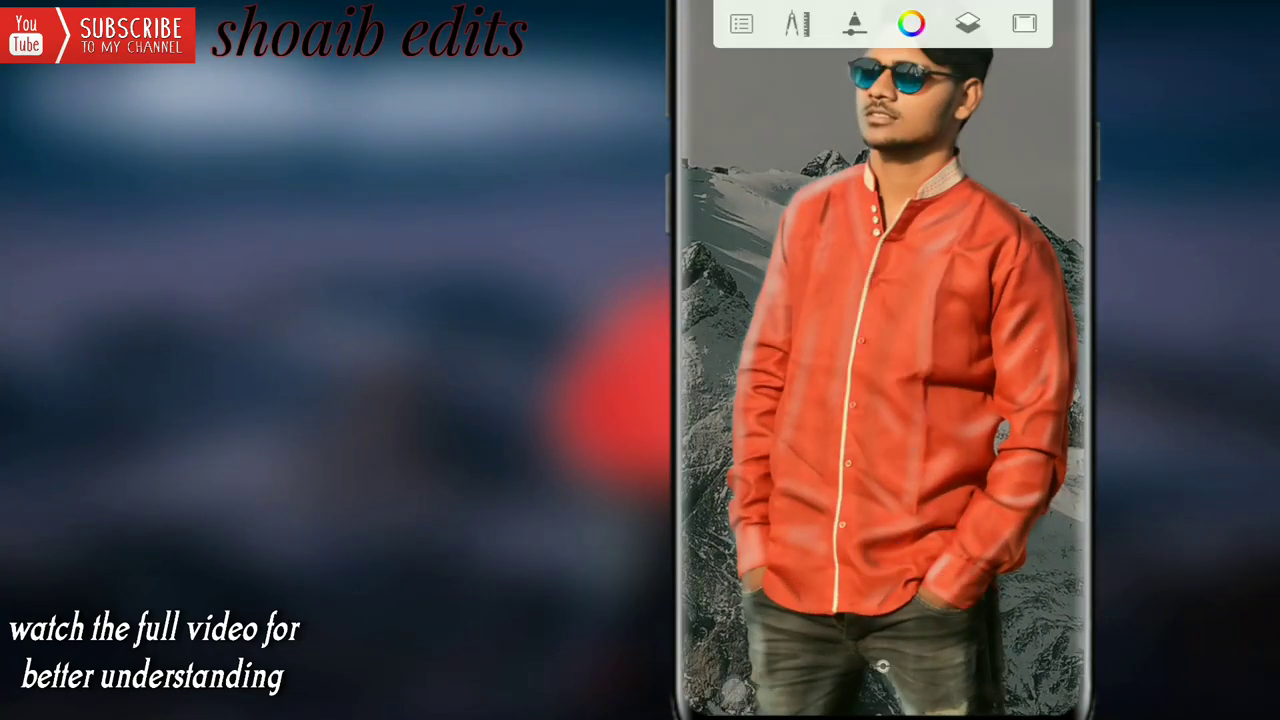
left_click(710, 690)
left_click(731, 245)
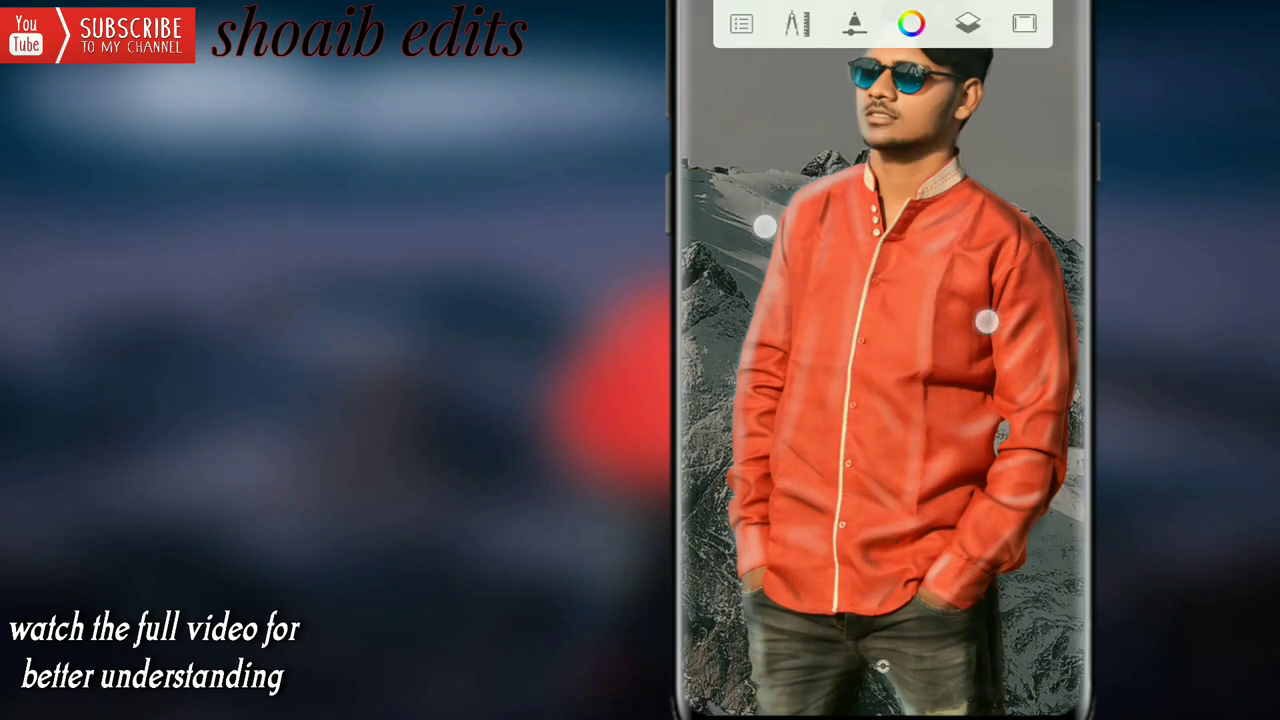
Change the brush colour from black to white at nearly full opacity
scroll(875, 274, "up", 3)
scroll(875, 274, "up", 3)
scroll(875, 274, "up", 3)
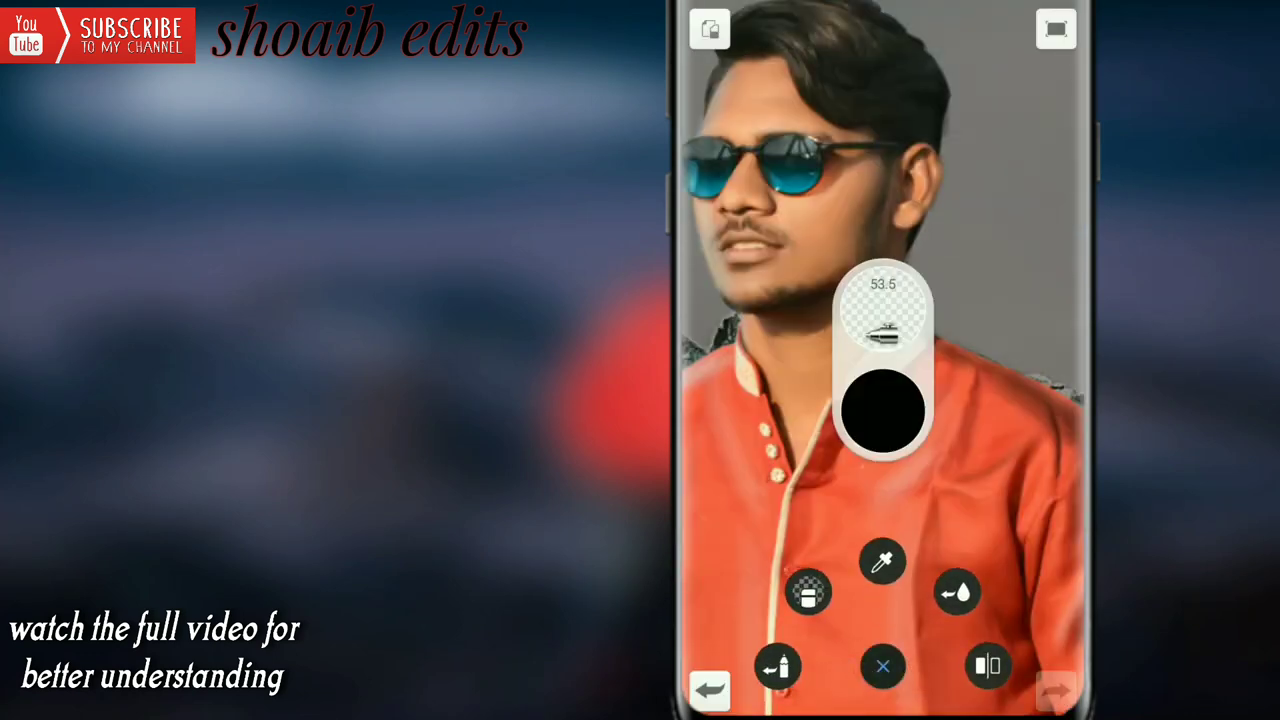
left_click(883, 310)
left_click(880, 666)
left_click_drag(883, 310, 883, 330)
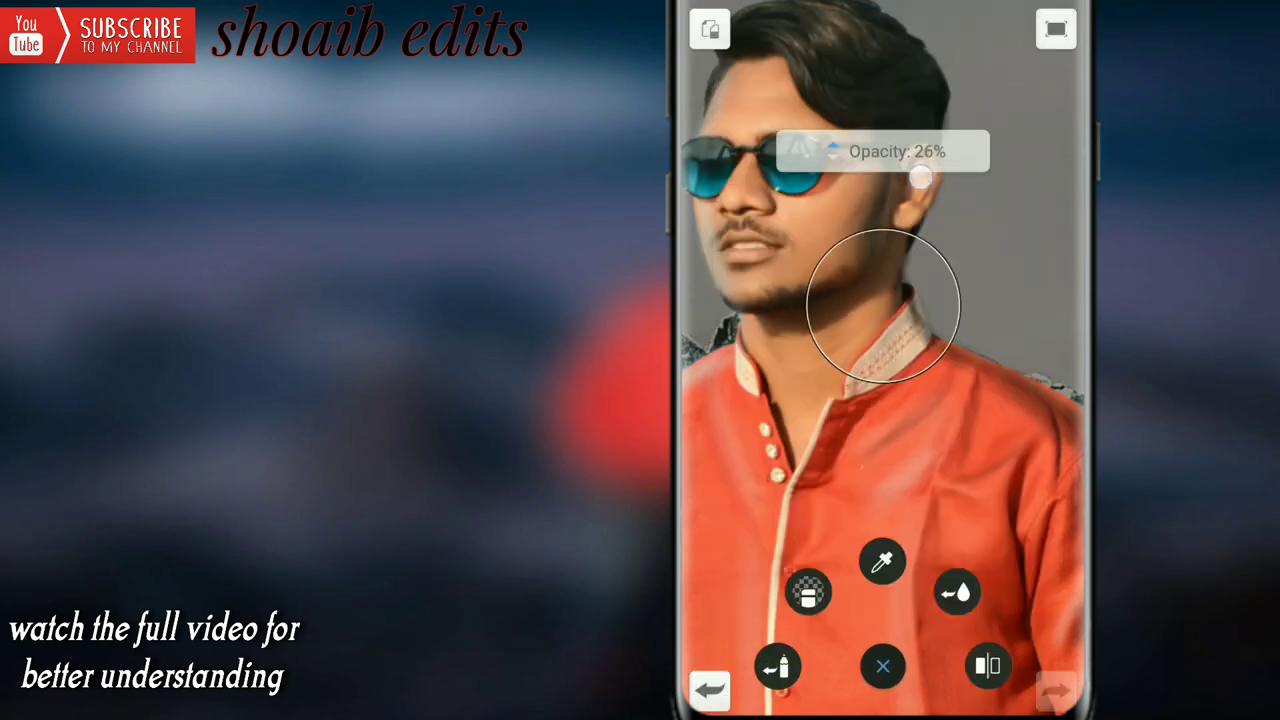
left_click(883, 410)
mouse_move(790, 463)
left_mouse_down()
mouse_move(971, 463)
mouse_move(1006, 477)
left_mouse_up()
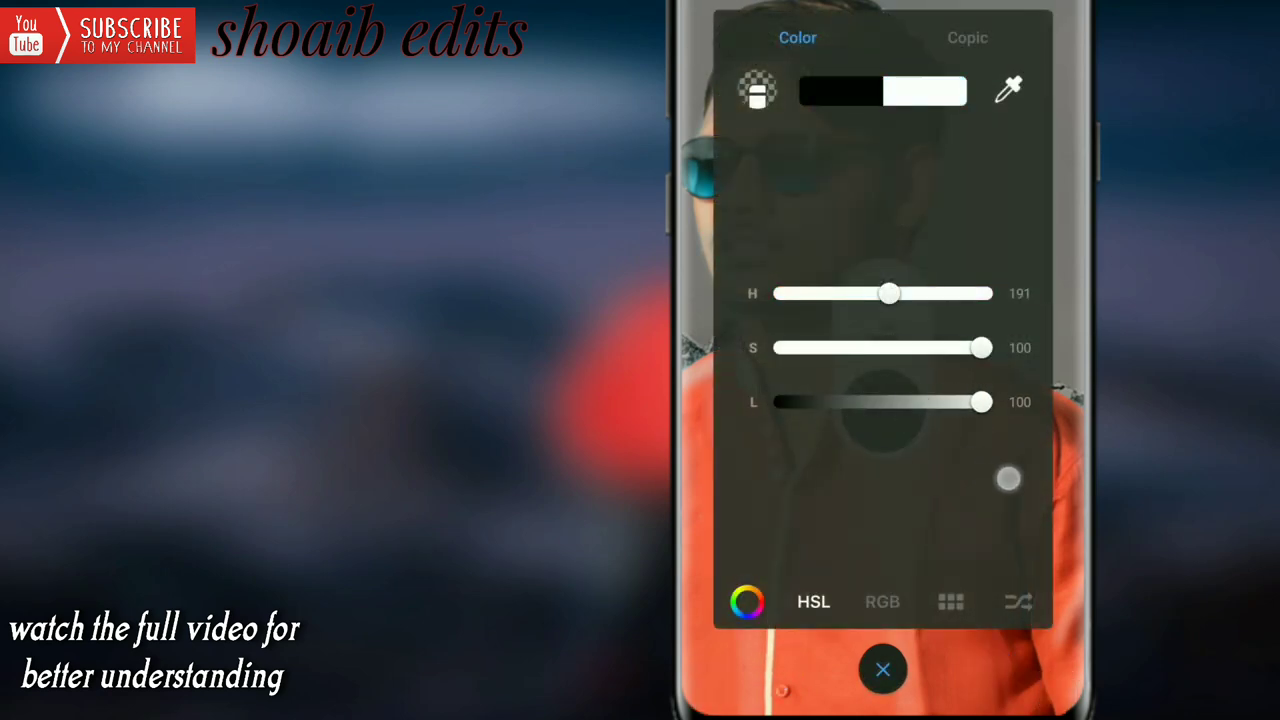
left_click(880, 666)
left_click_drag(907, 315, 929, 191)
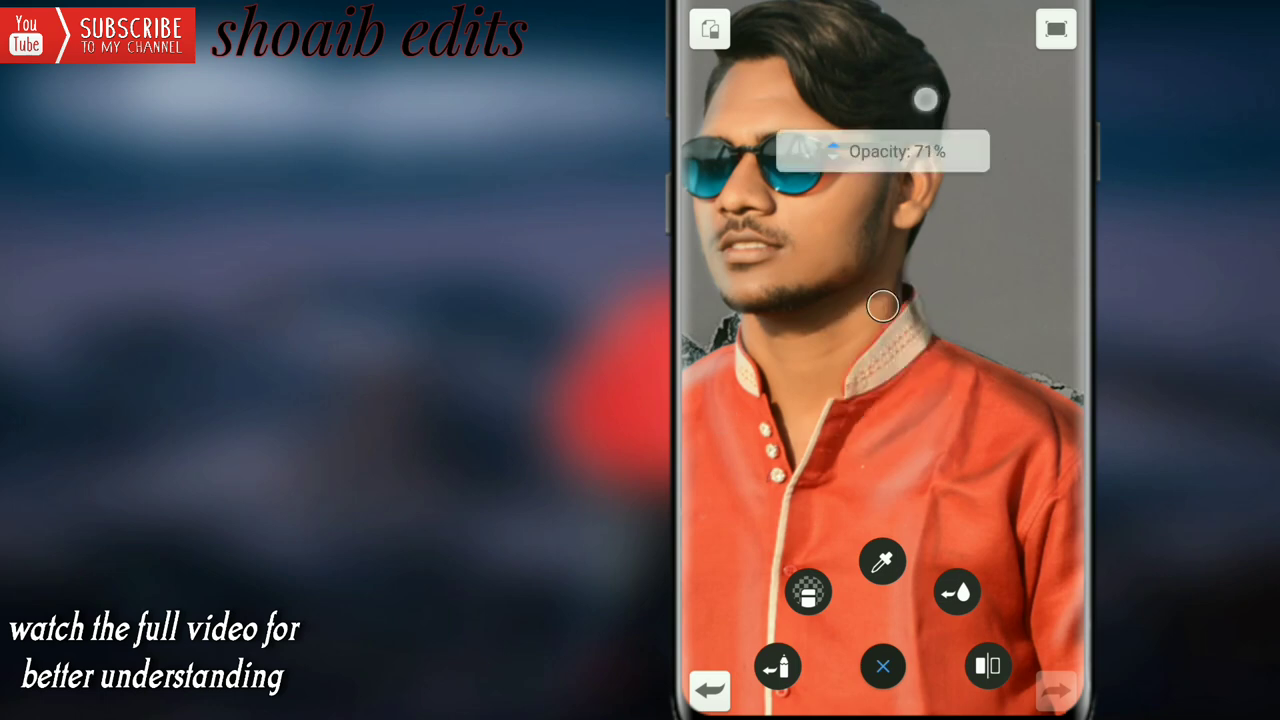
Lower layer 9's opacity to 84 so the man blends in
scroll(883, 360, "up", 5)
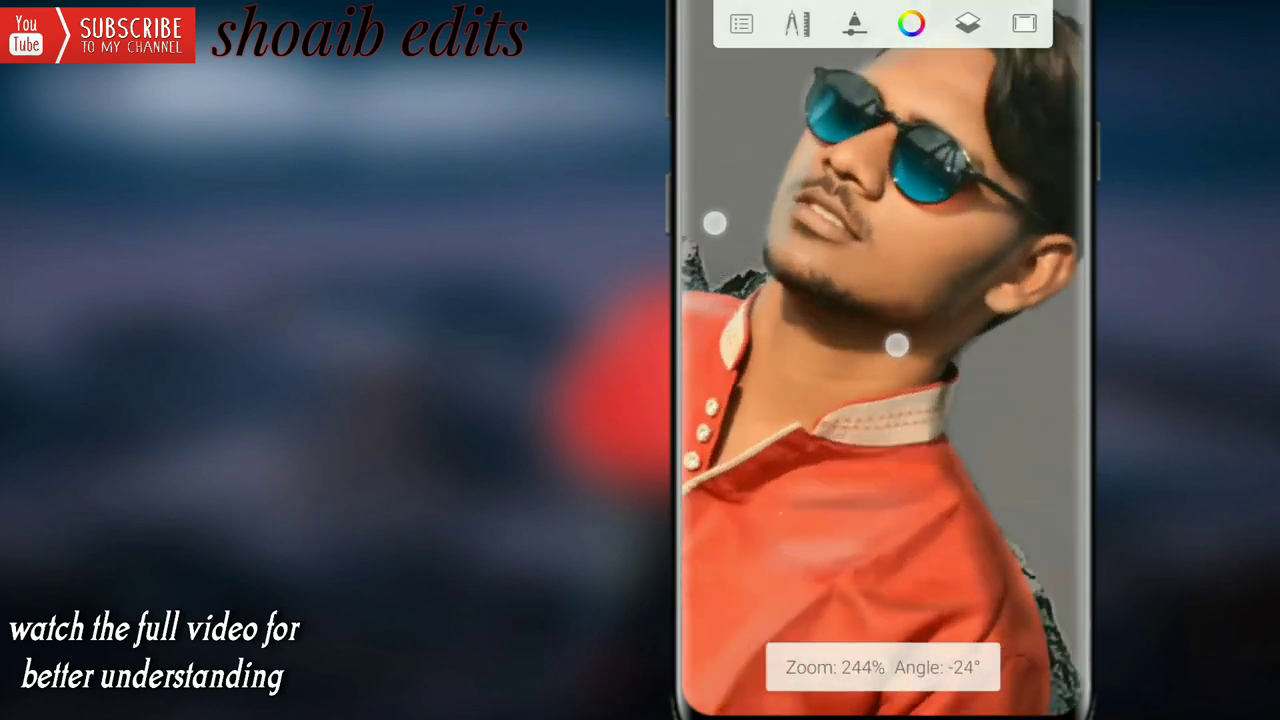
scroll(883, 360, "down", 3)
scroll(883, 360, "down", 2)
scroll(883, 360, "down", 3)
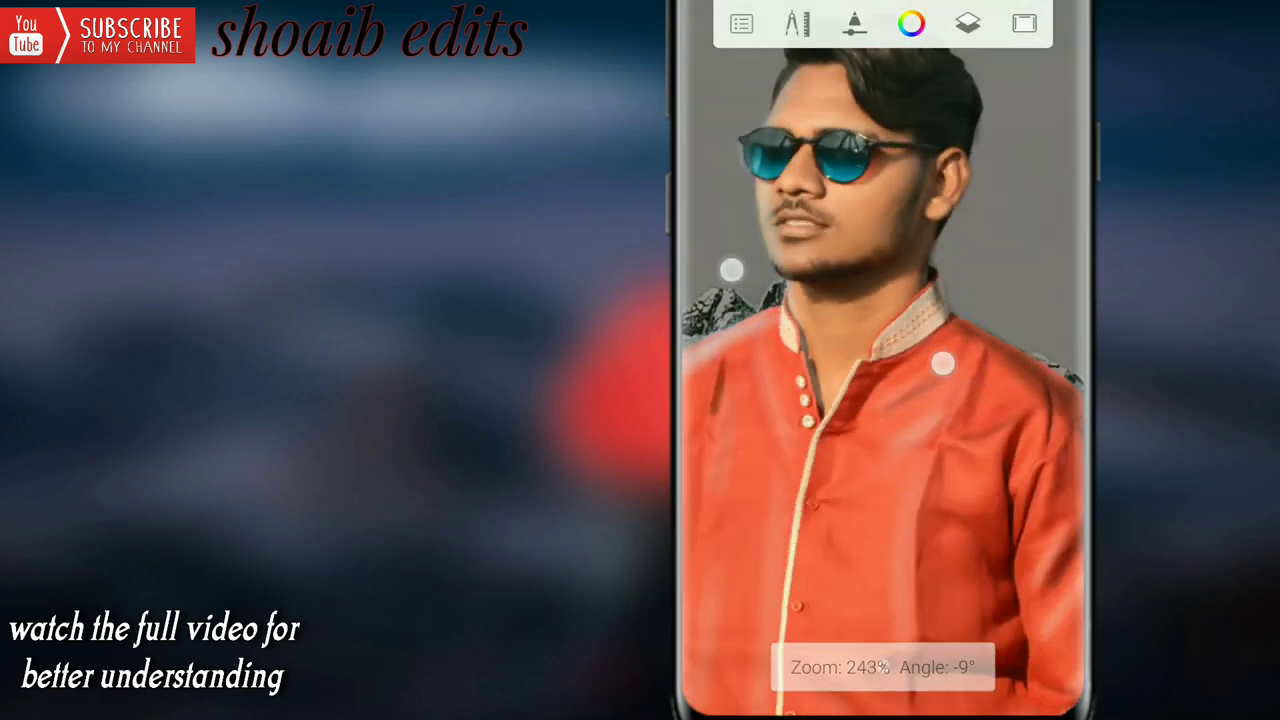
scroll(883, 360, "down", 1)
scroll(883, 360, "up", 5)
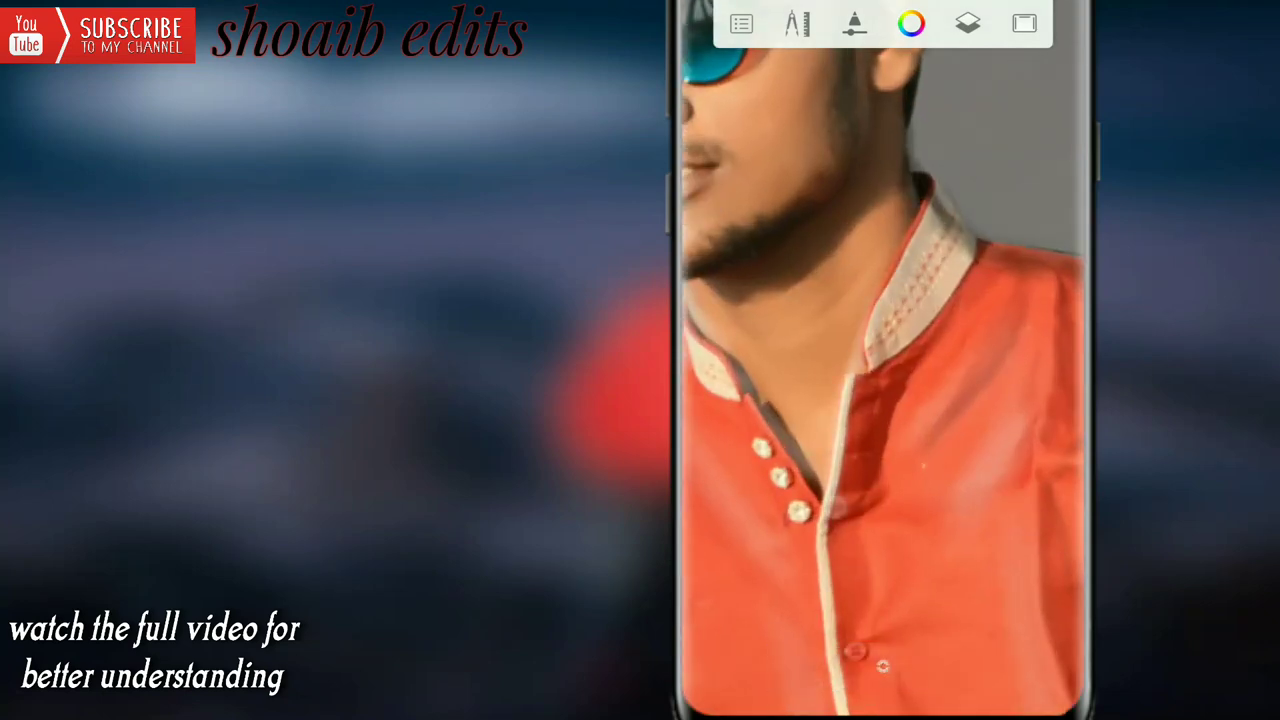
scroll(883, 360, "up", 3)
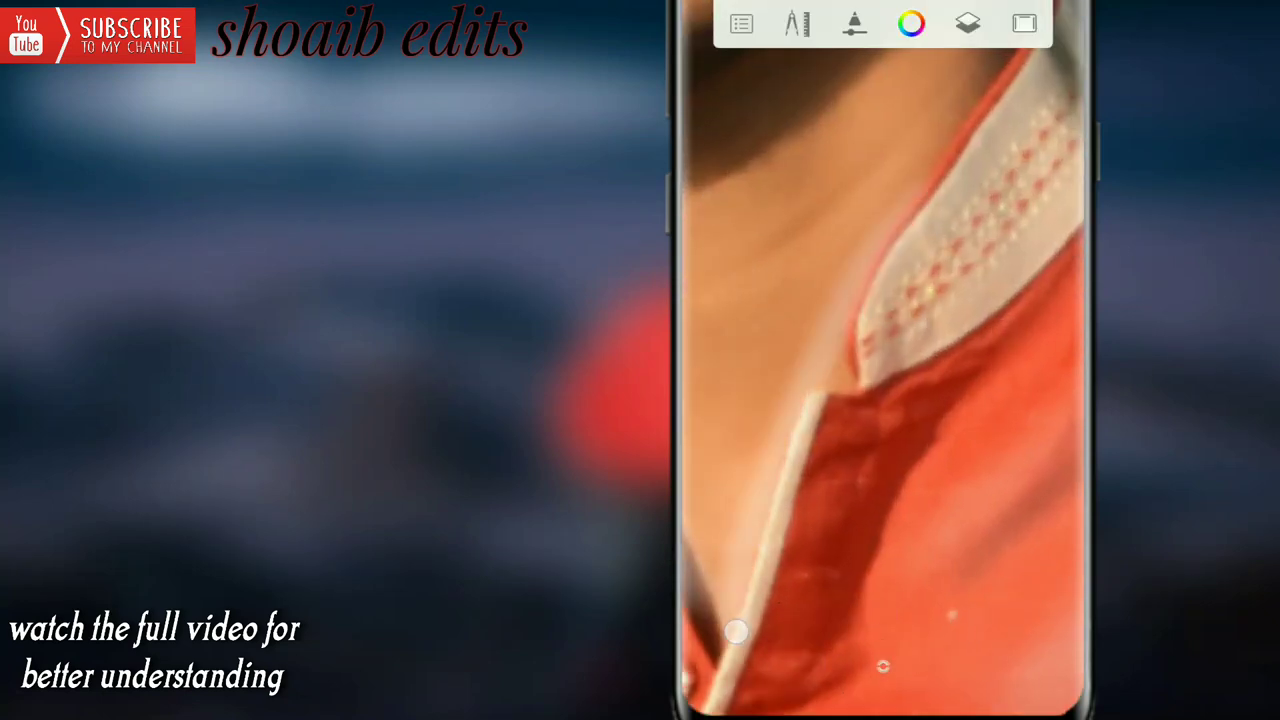
scroll(883, 360, "down", 3)
scroll(883, 360, "down", 3)
scroll(883, 360, "down", 2)
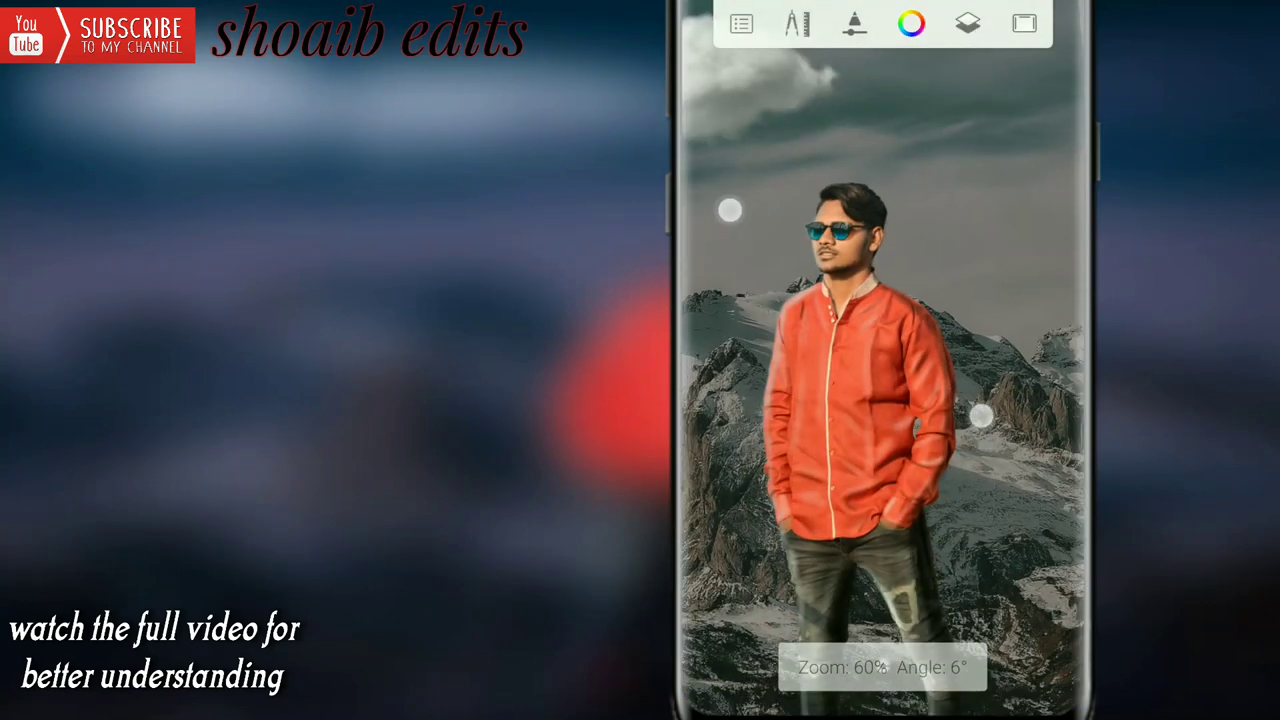
scroll(883, 360, "down", 2)
scroll(877, 313, "down", 2)
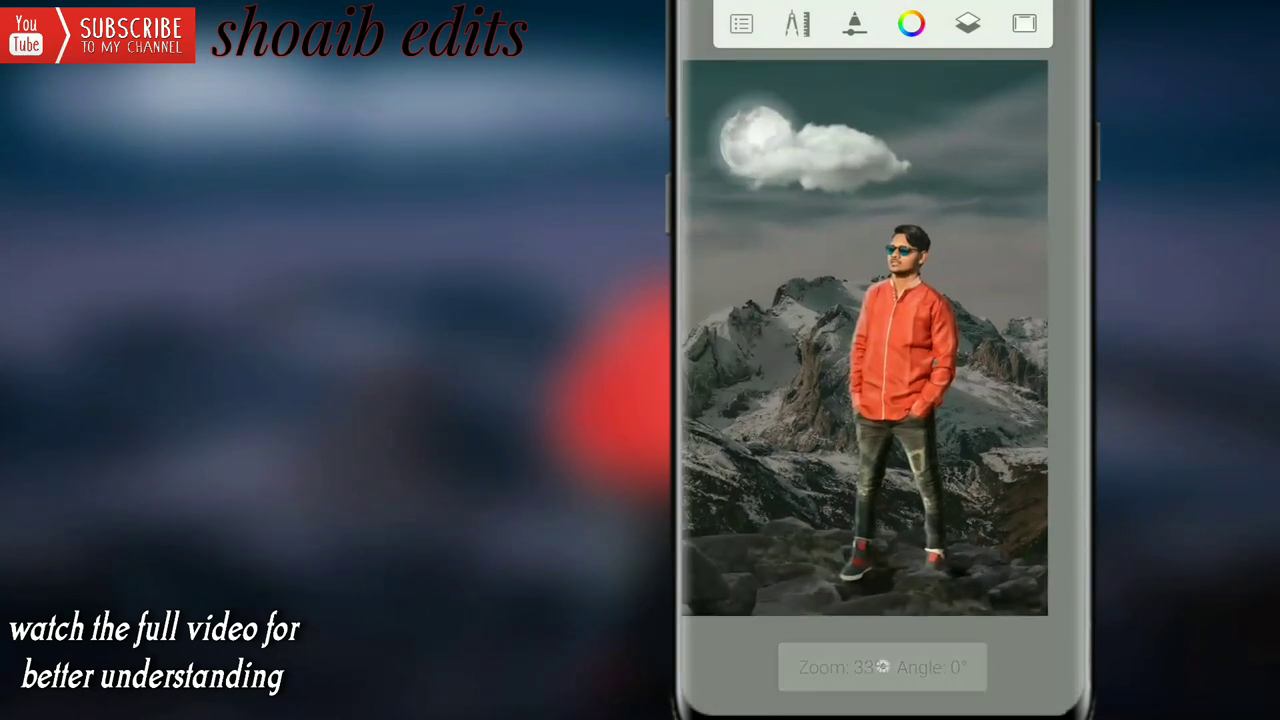
left_click(967, 23)
left_click(1035, 372)
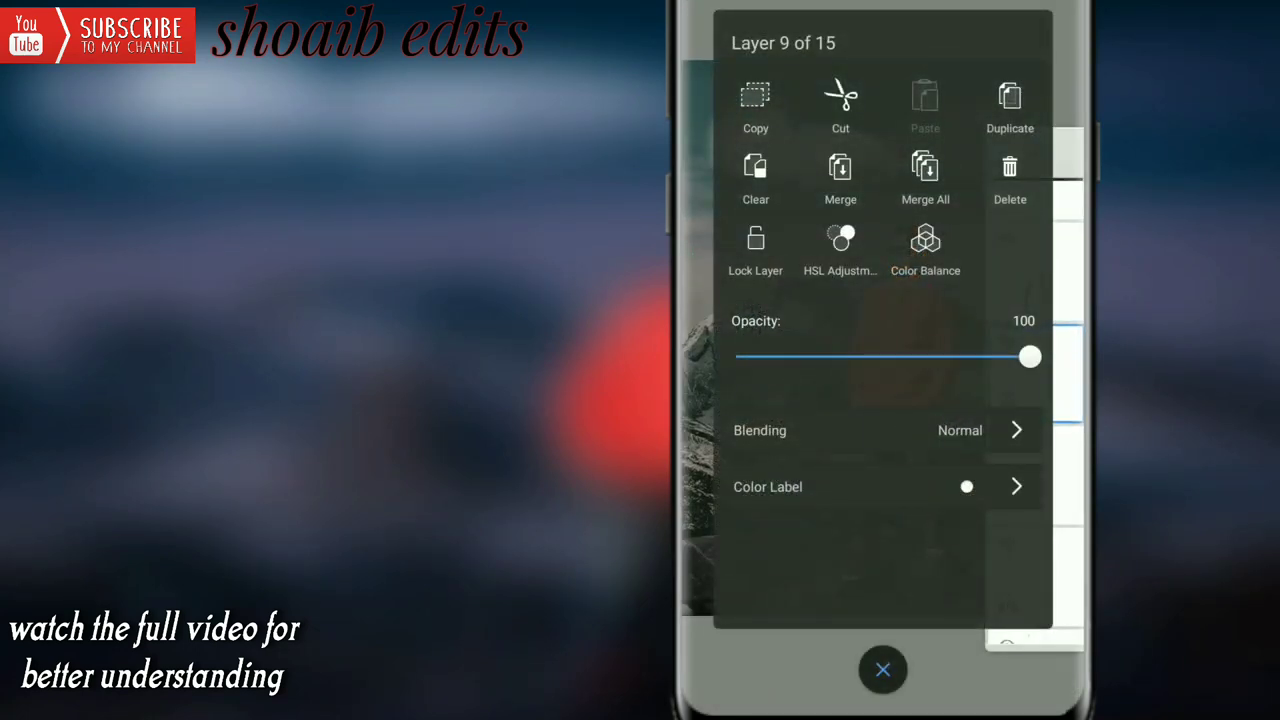
left_click_drag(1030, 357, 983, 357)
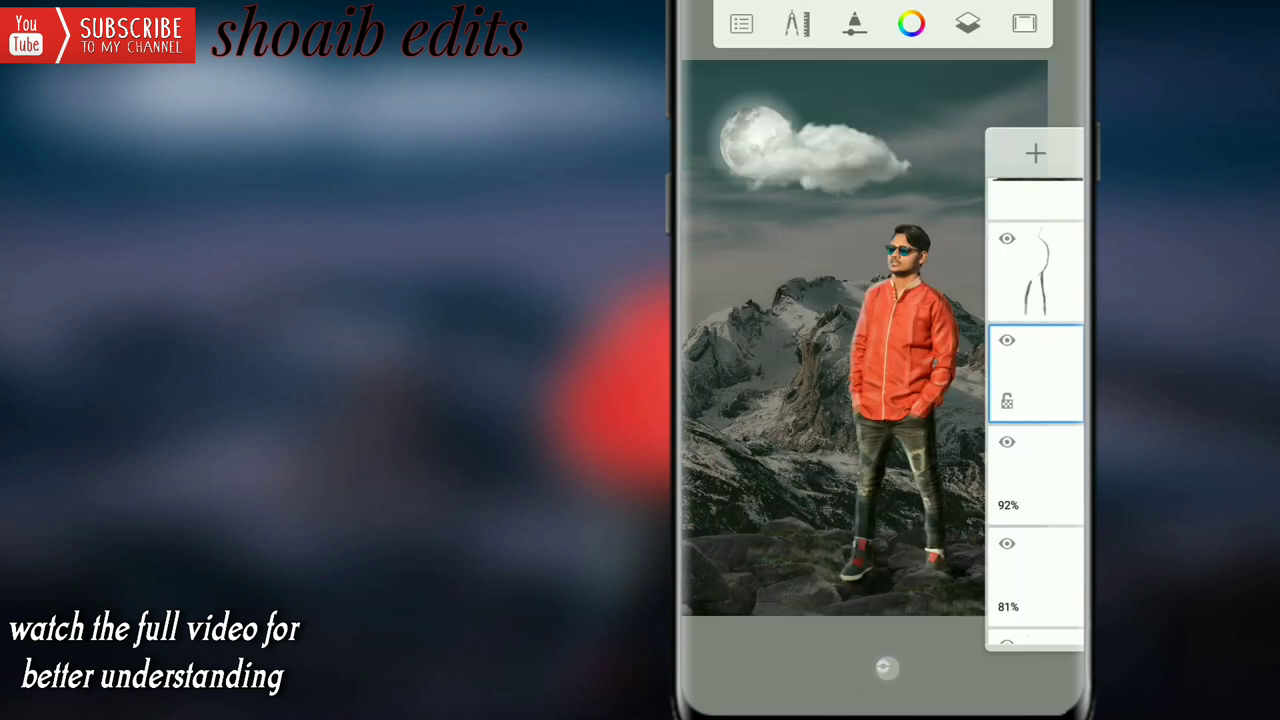
scroll(854, 345, "down", 1)
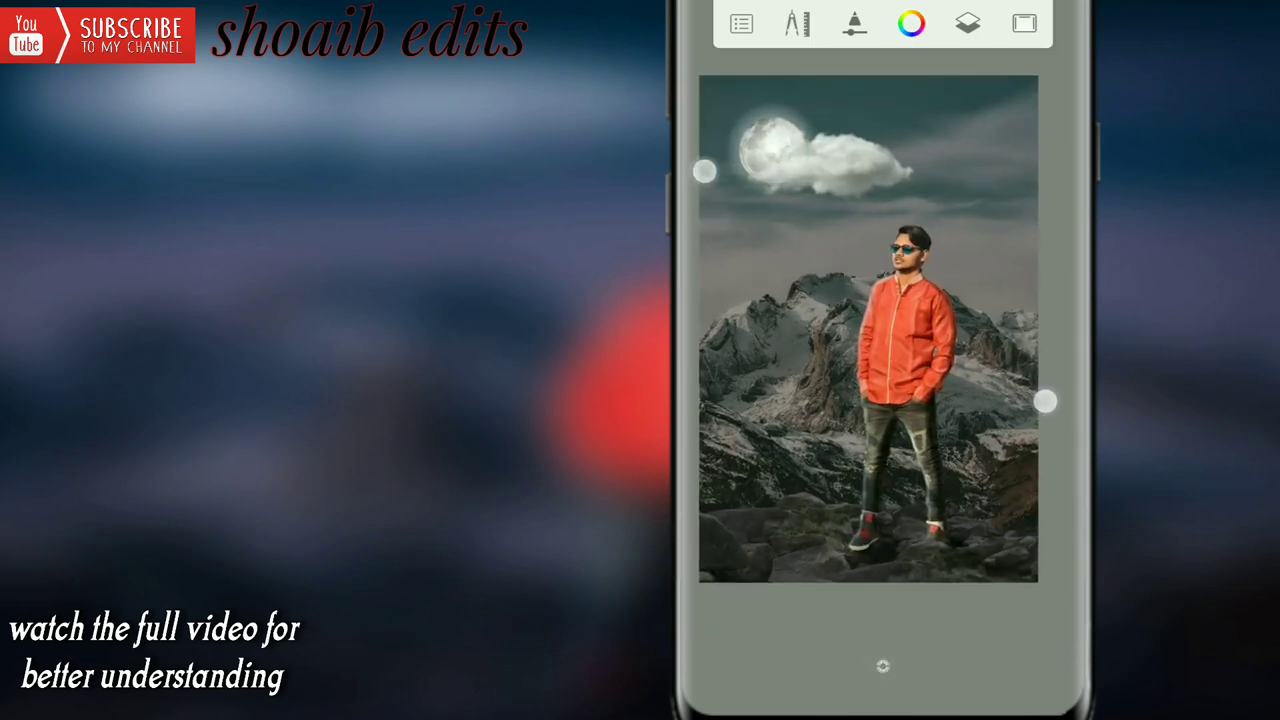
scroll(876, 330, "up", 1)
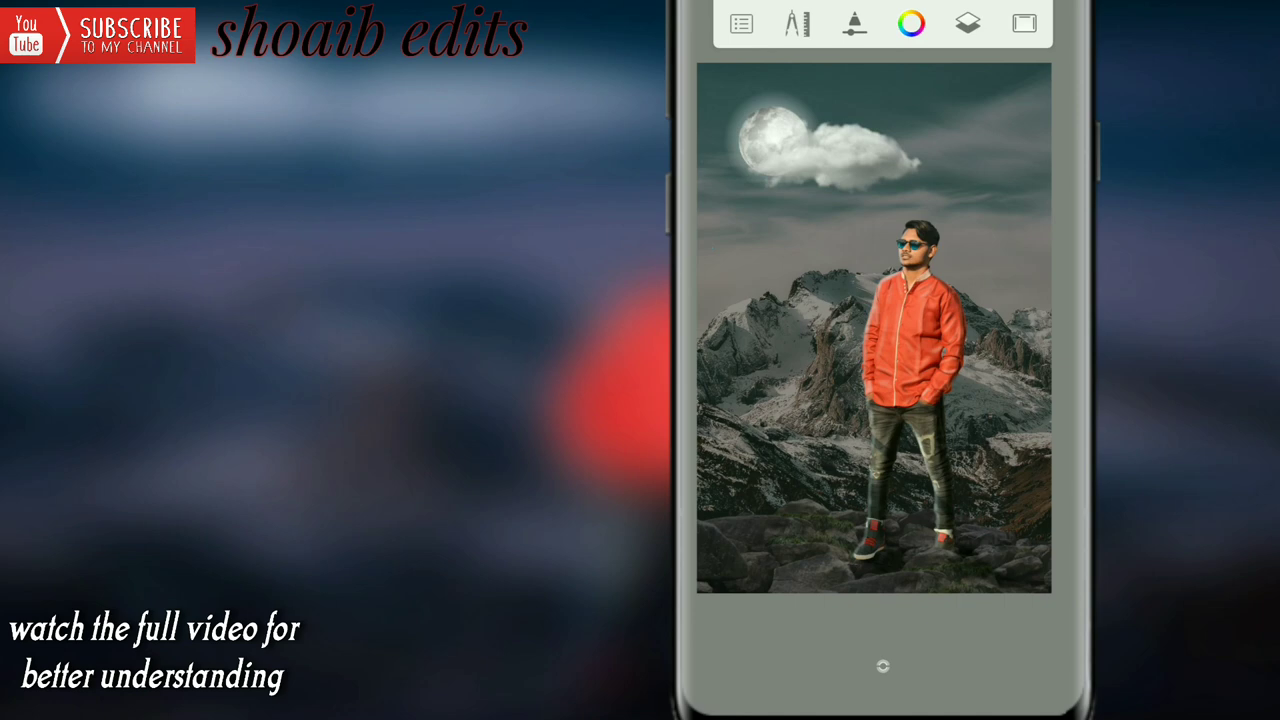
Share the finished composite to Lightroom's All Photos with Add to Lr
left_click(722, 30)
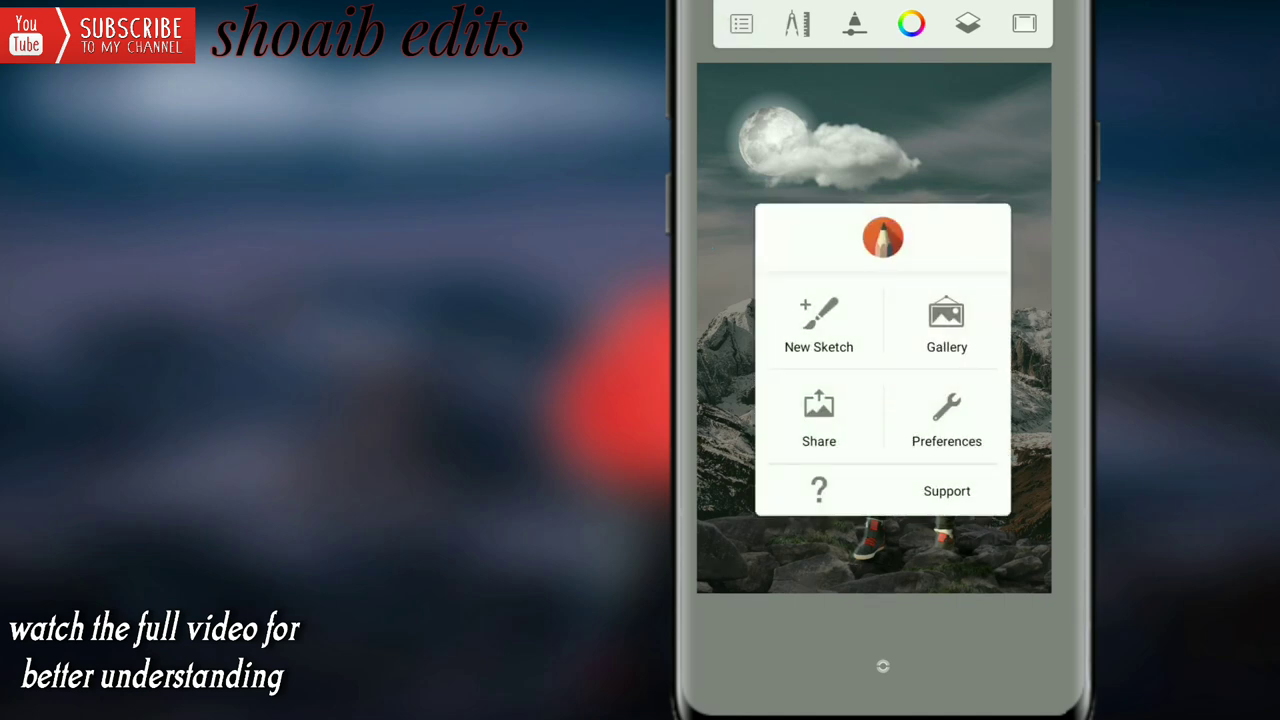
left_click(946, 320)
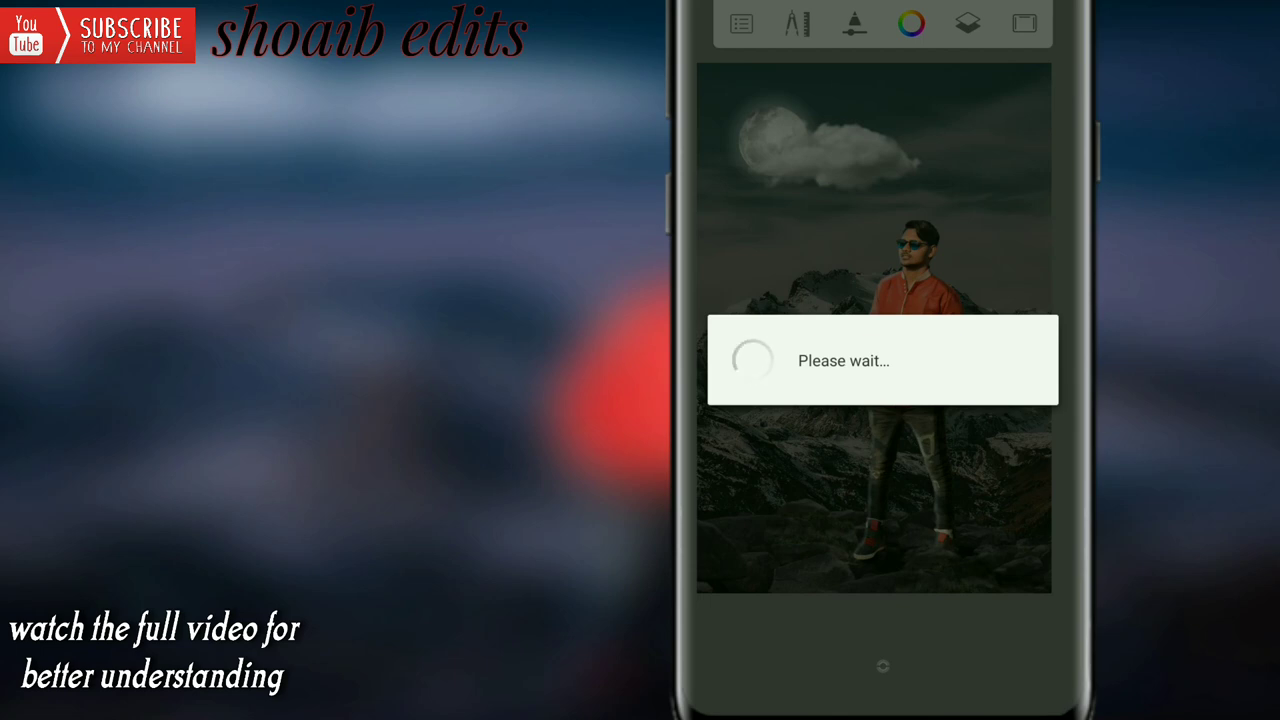
scroll(1006, 406, "down", 5)
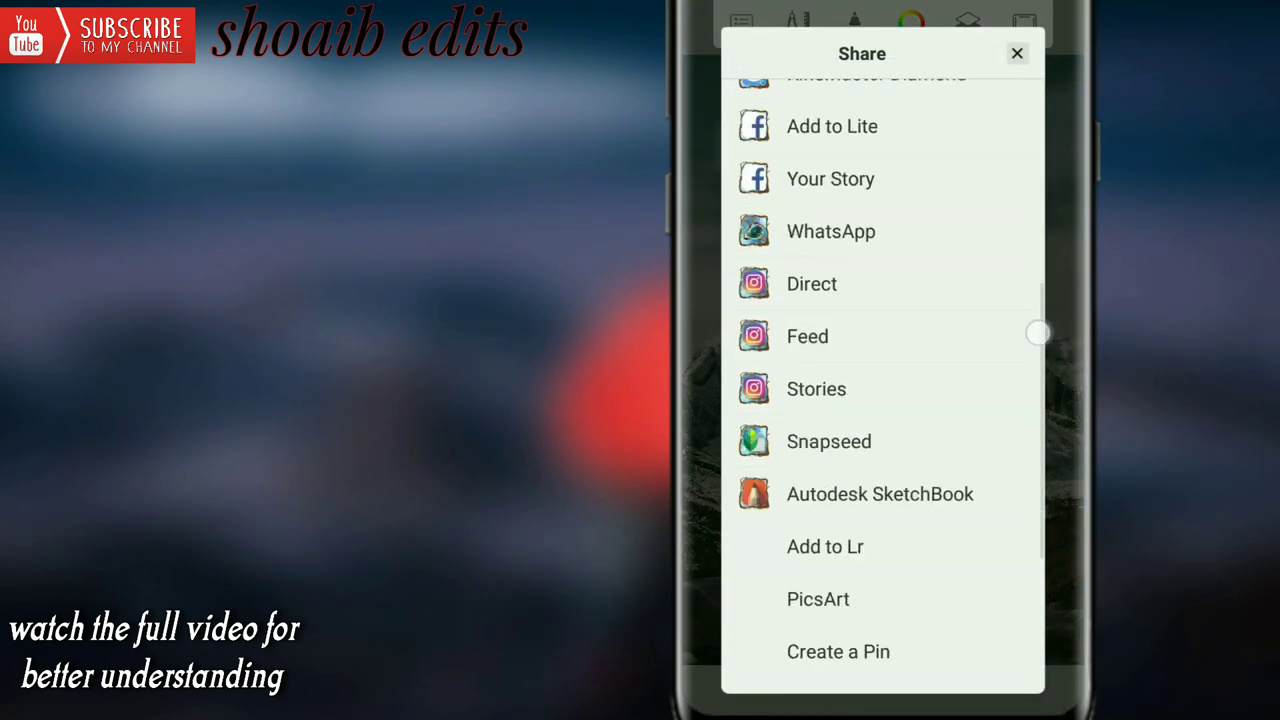
left_click_drag(1037, 333, 1037, 377)
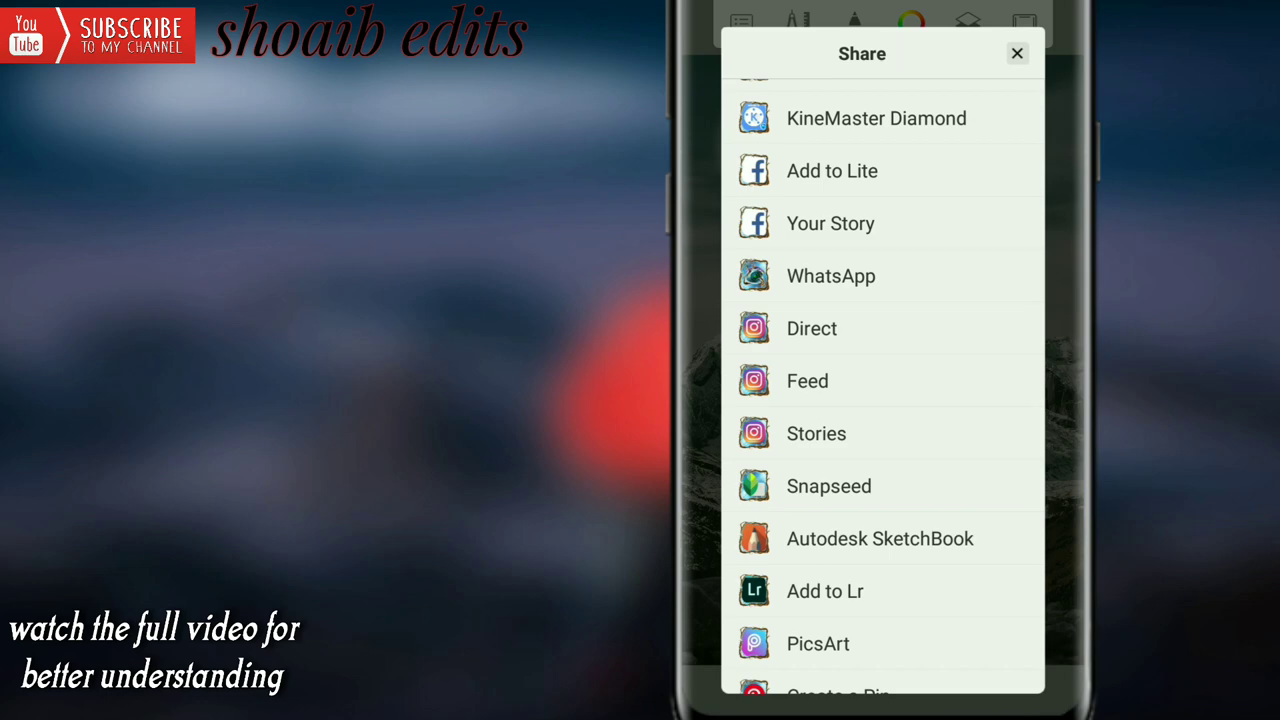
left_click(825, 591)
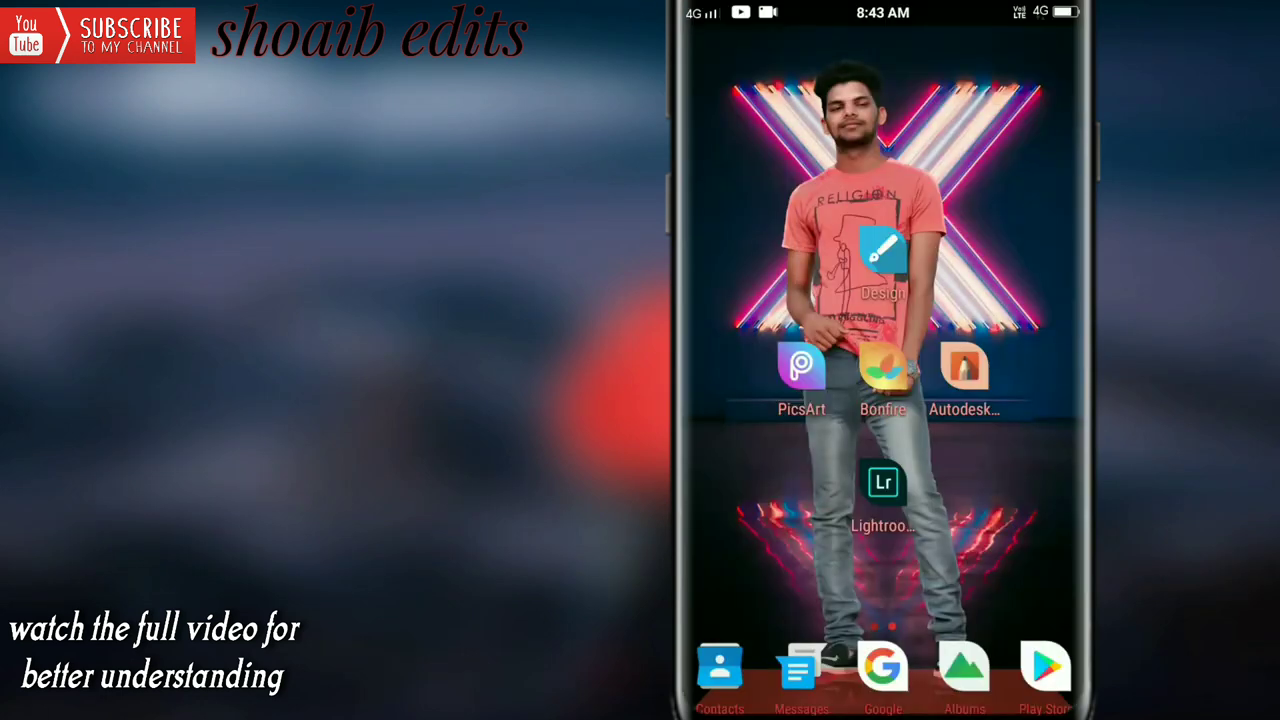
Launch Lightroom and open the mountain composite from All Photos
left_click(900, 456)
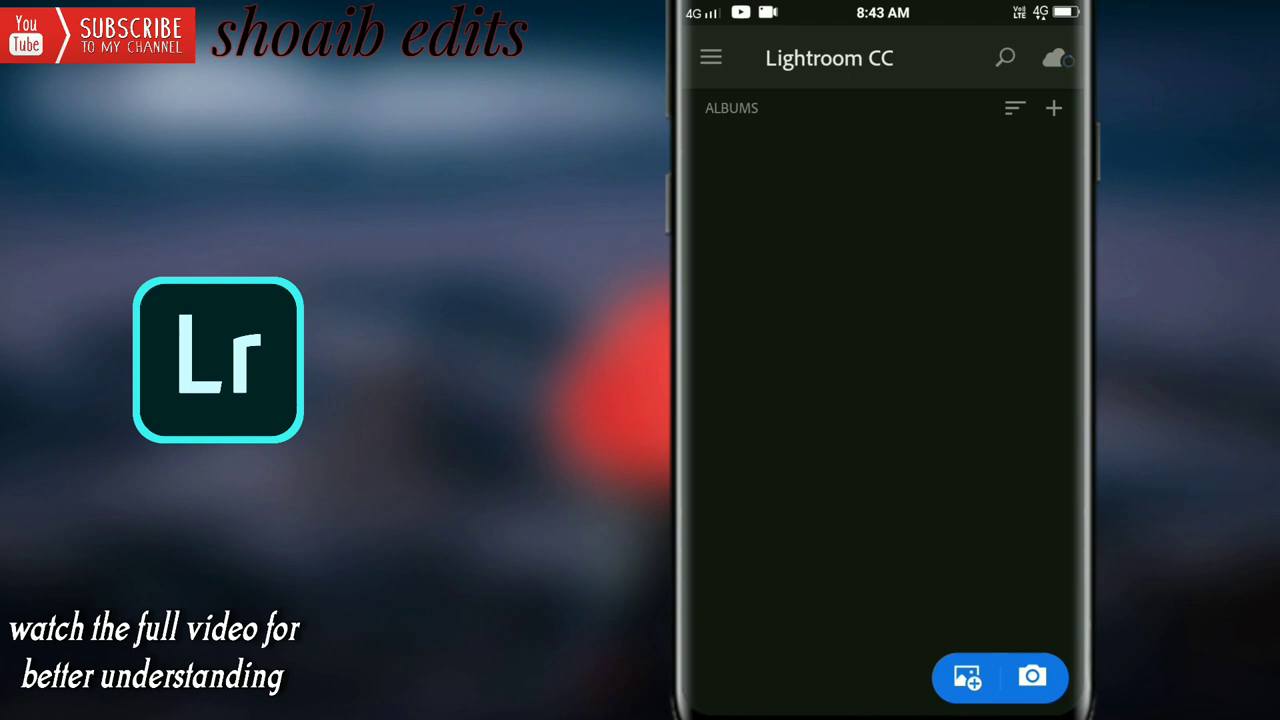
left_click(934, 150)
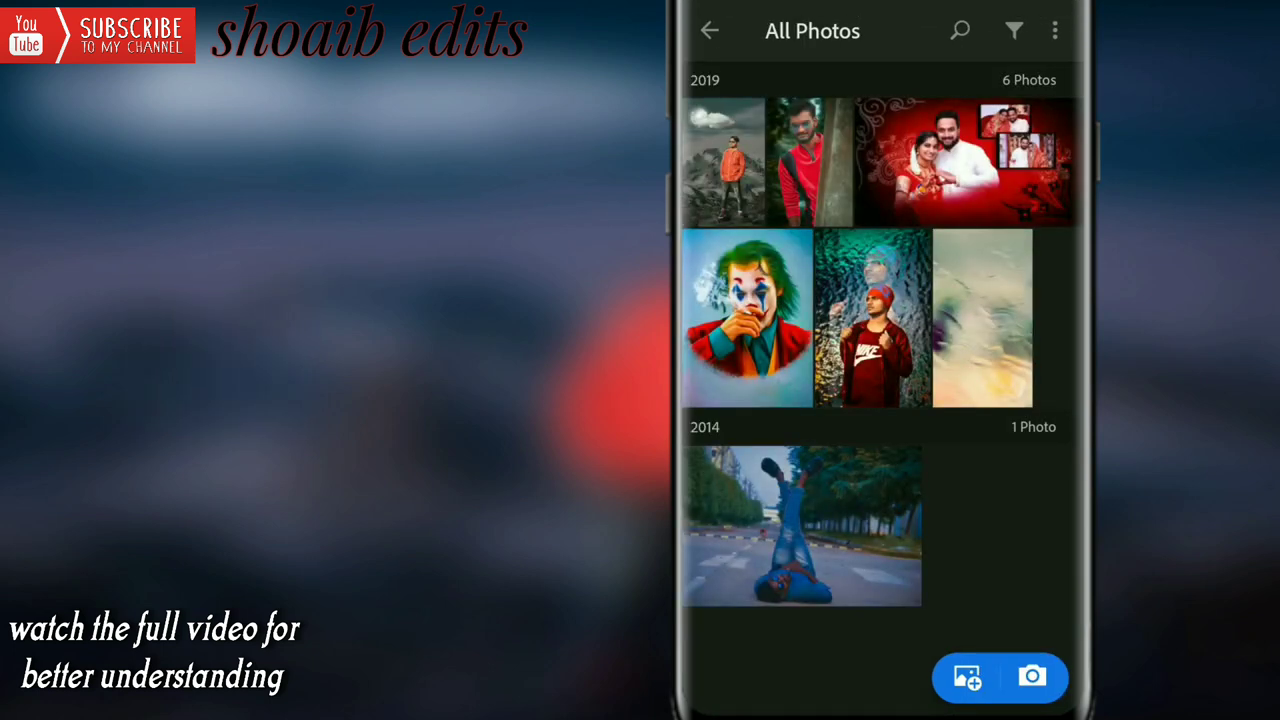
left_click(724, 162)
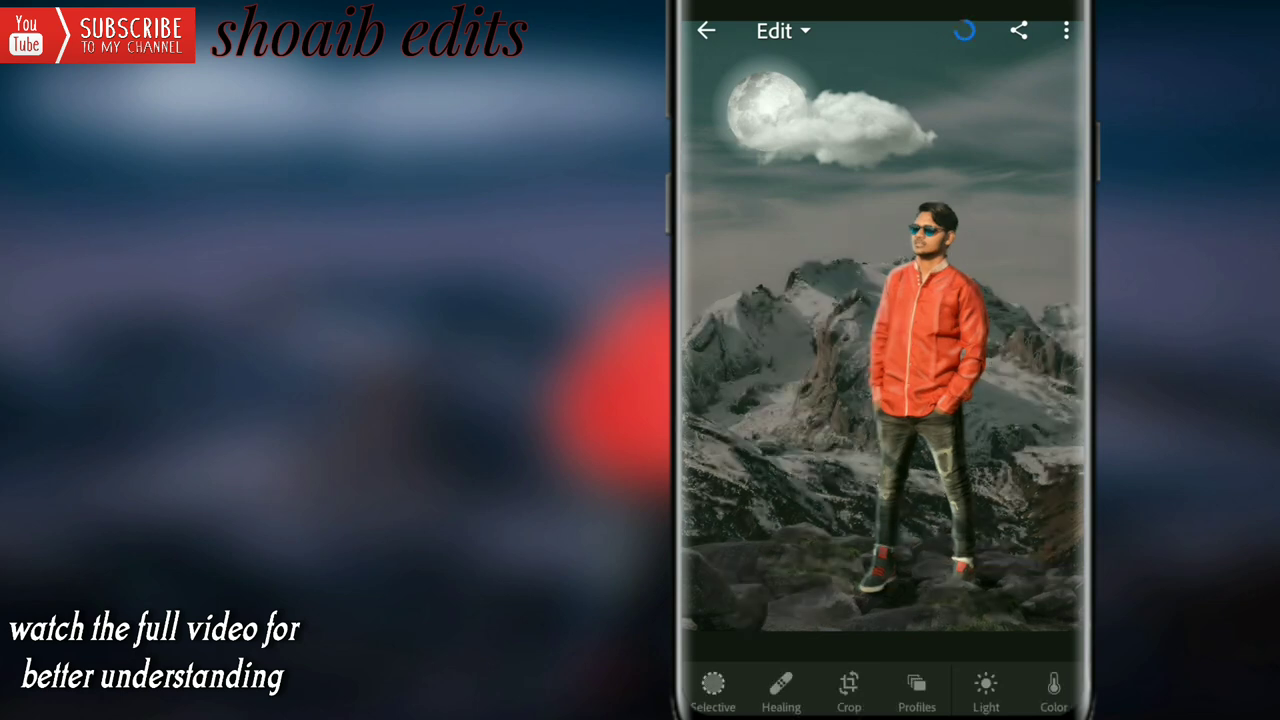
Apply the Artistic 03 profile at an amount of 104
left_click(916, 688)
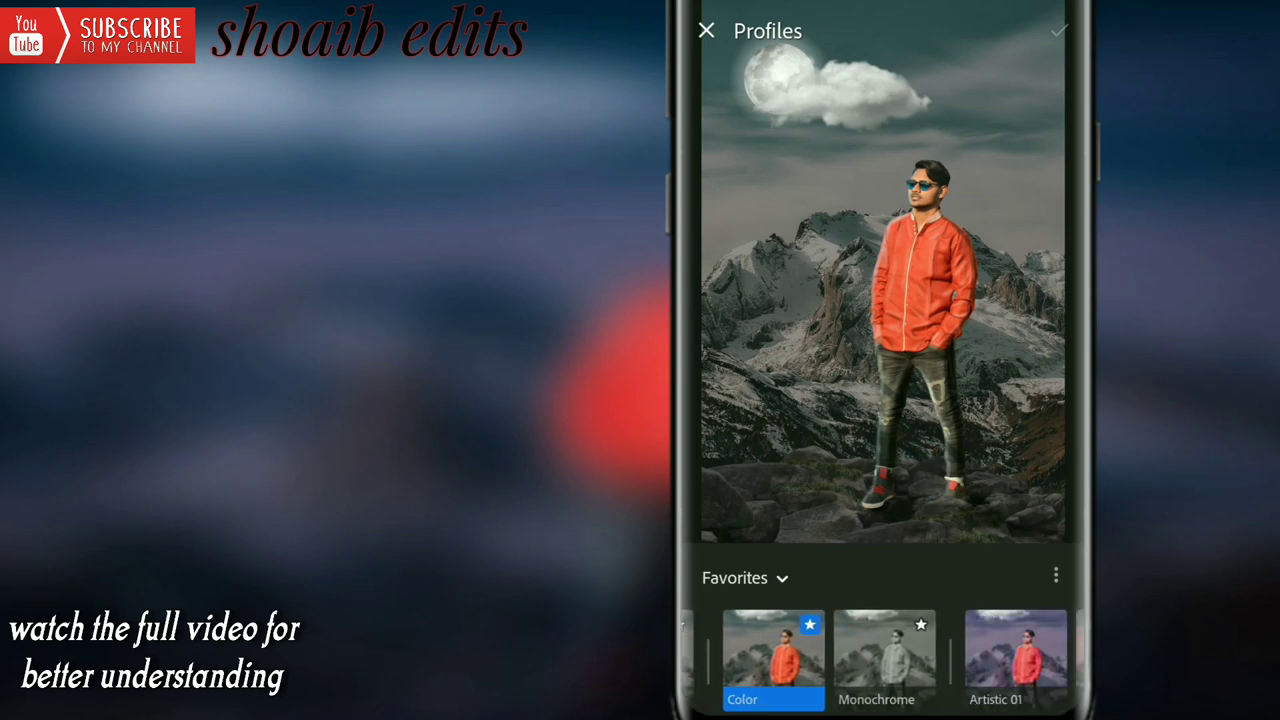
scroll(882, 660, "right", 3)
left_click(986, 655)
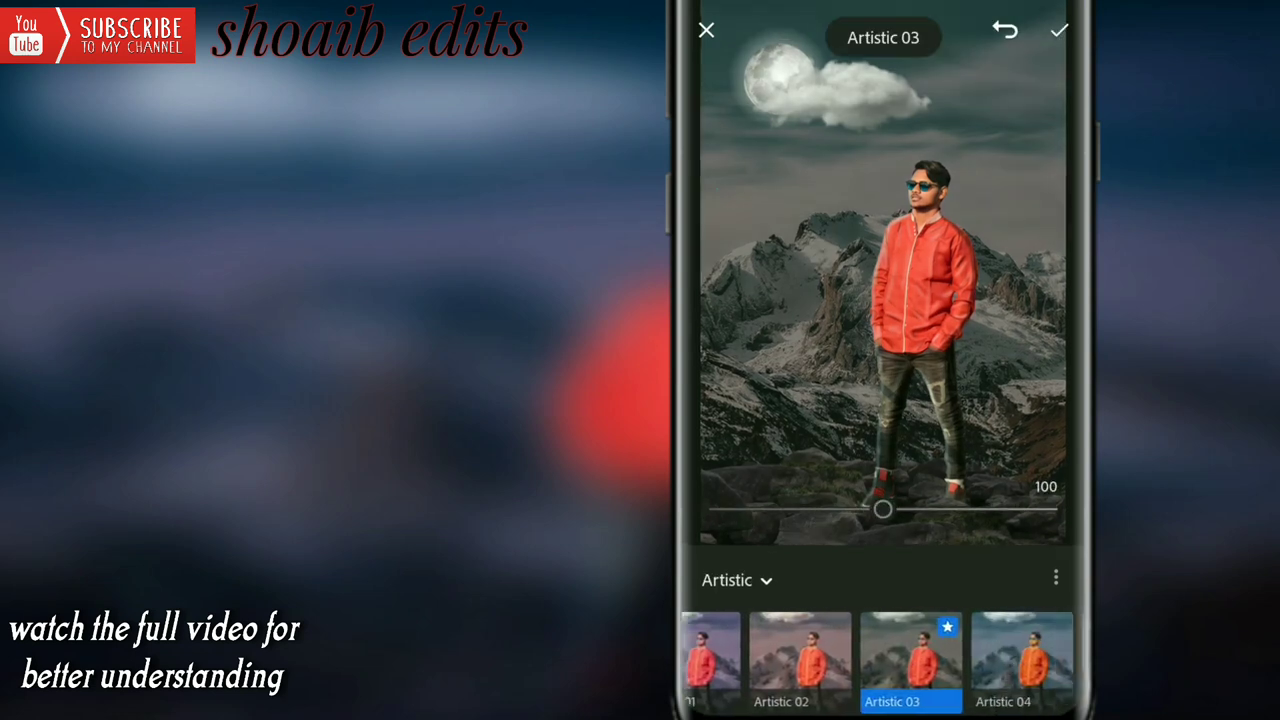
left_click_drag(884, 538, 955, 549)
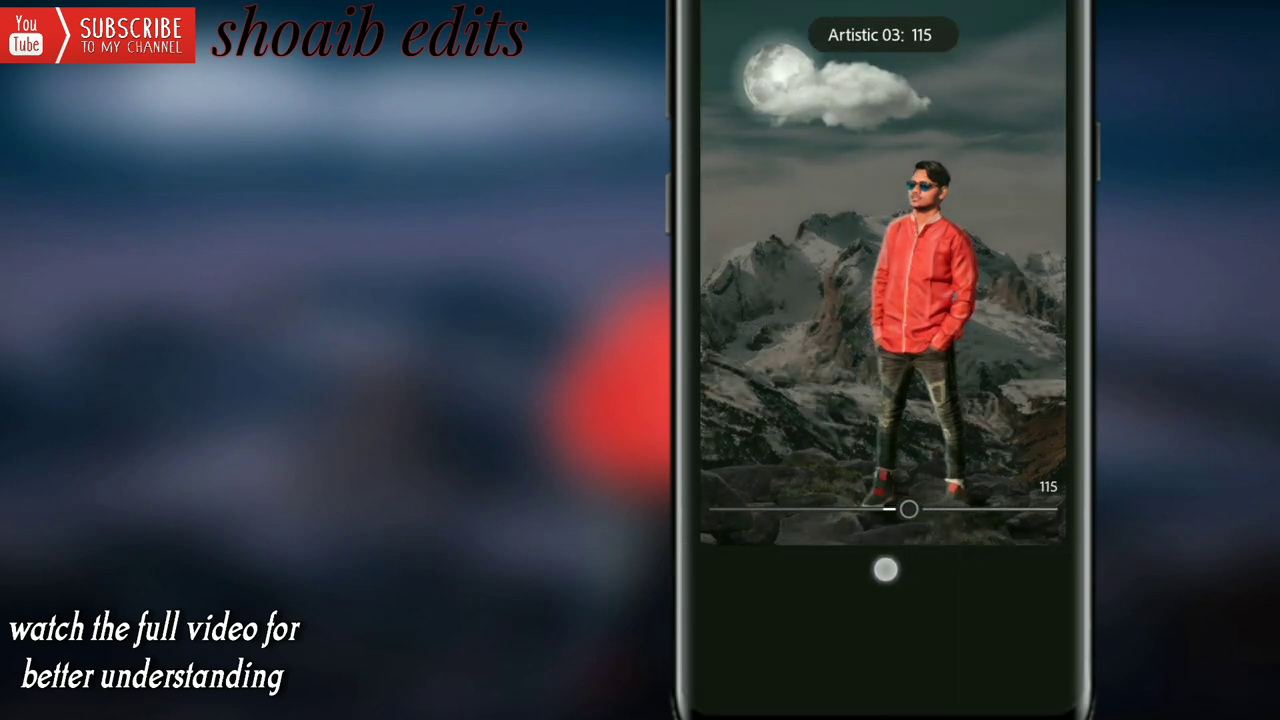
left_click_drag(885, 569, 885, 569)
left_click_drag(890, 509, 871, 509)
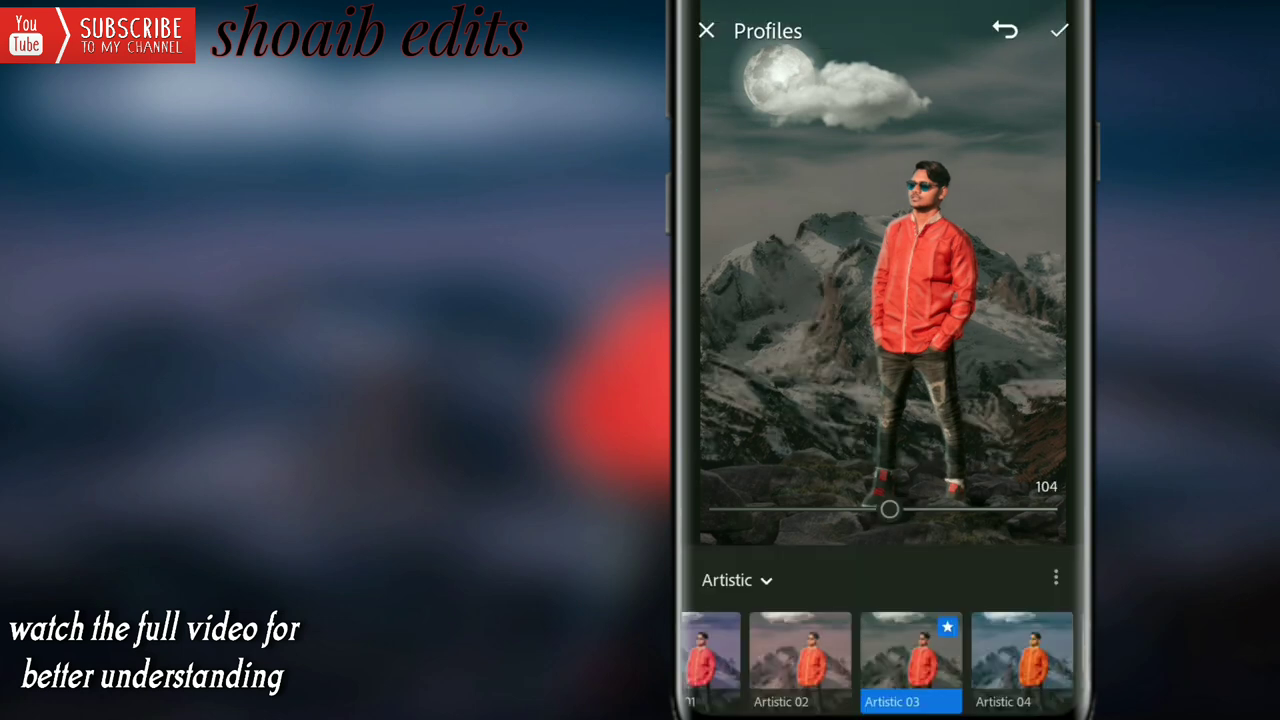
left_click(1055, 30)
Cool the photo to Temp -12, Tint 6, Vibrance 10, Saturation 11
left_click(1053, 688)
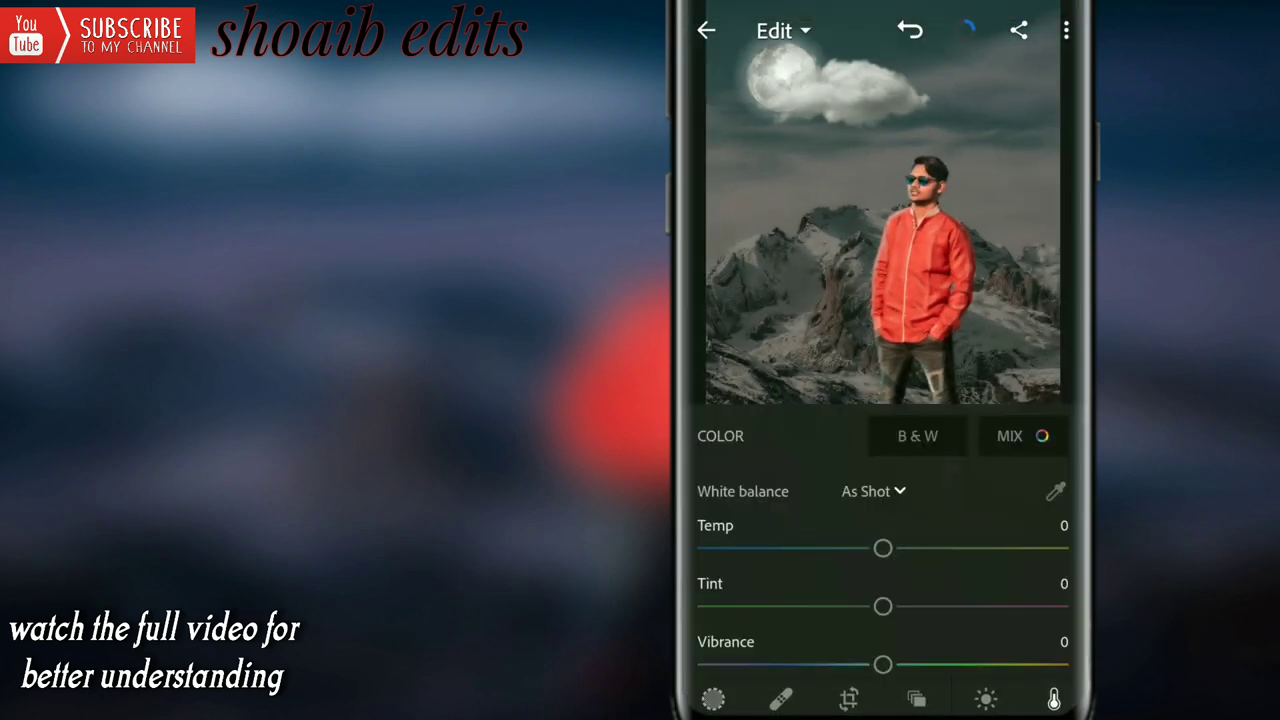
left_click_drag(880, 545, 870, 546)
scroll(880, 560, "down", 2)
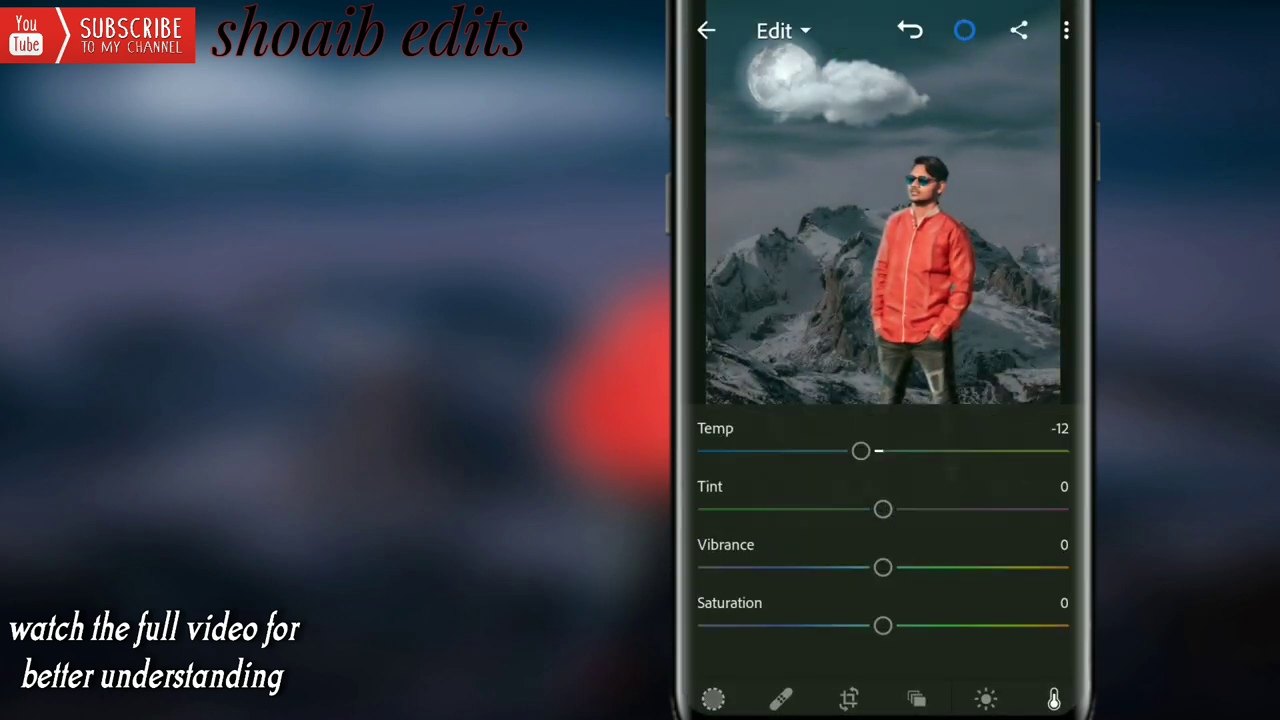
left_click_drag(880, 623, 906, 568)
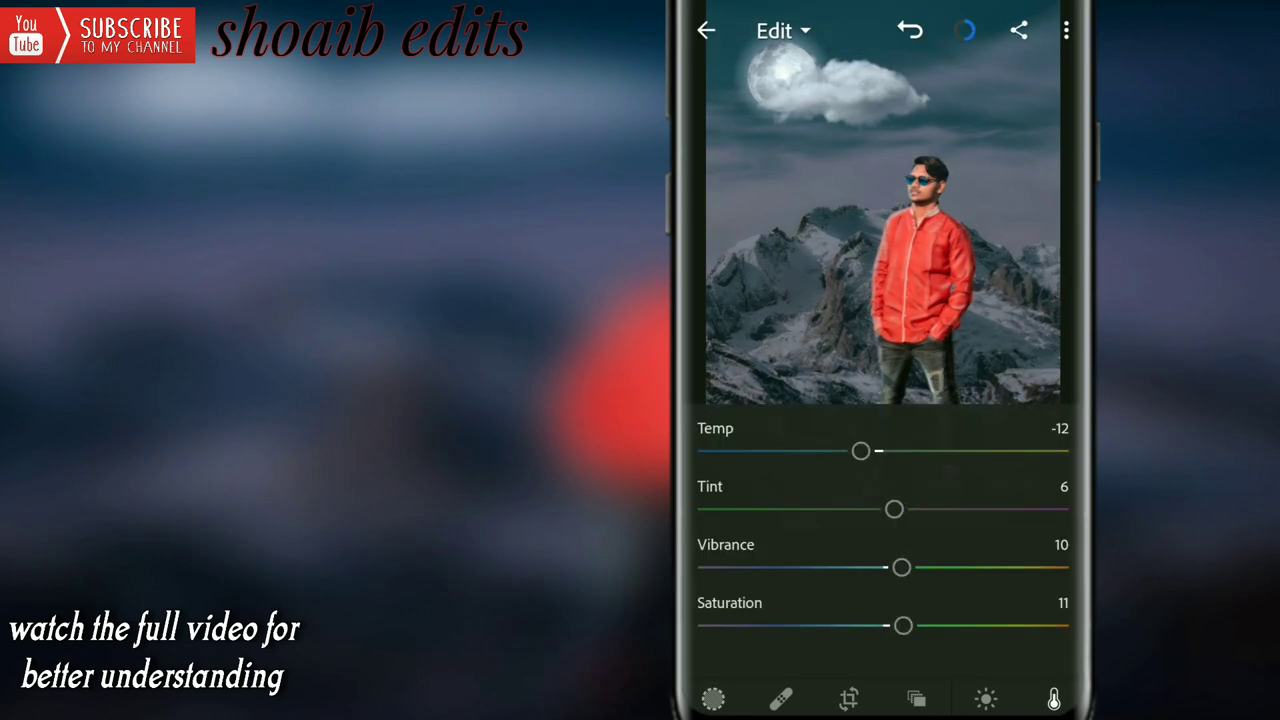
scroll(880, 560, "up", 2)
In Color Mix, boost yellow and green, setting cyan saturation 37 and luminance -15
left_click(1008, 434)
mouse_move(897, 670)
left_mouse_down()
mouse_move(930, 620)
mouse_move(908, 620)
mouse_move(934, 626)
mouse_move(897, 674)
left_mouse_up()
left_click(813, 493)
left_click_drag(884, 620, 928, 620)
left_click_drag(883, 678, 903, 678)
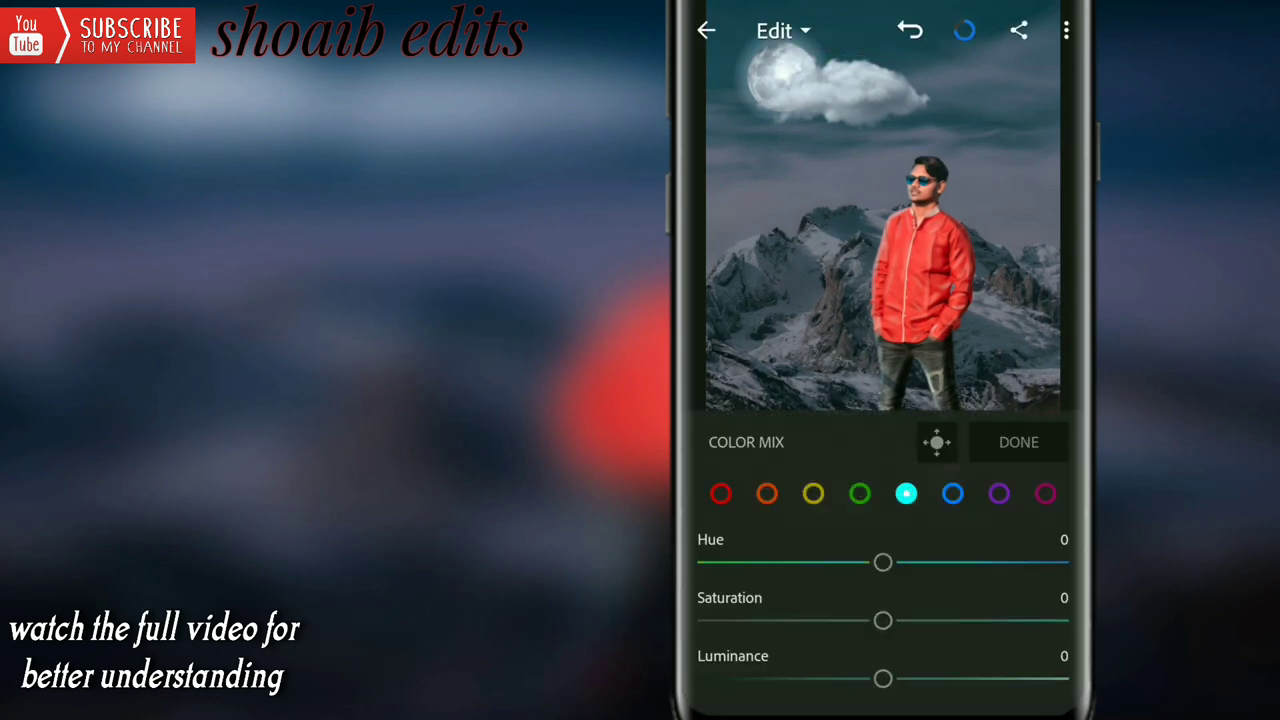
left_click_drag(883, 620, 968, 635)
left_click_drag(883, 678, 964, 667)
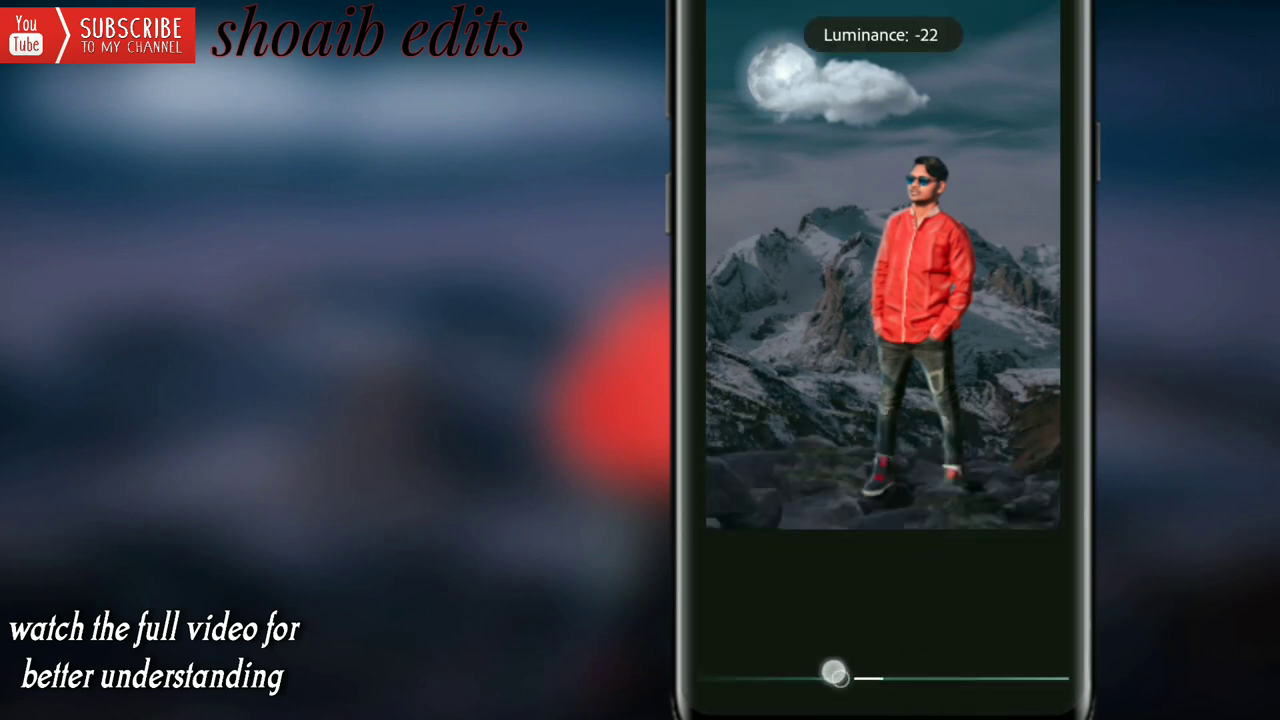
left_click_drag(835, 674, 854, 678)
Adjust blue and purple saturation and luminance, settling one range's luminance at -9
left_click(951, 491)
left_click_drag(883, 620, 966, 623)
mouse_move(883, 678)
left_mouse_down()
mouse_move(859, 680)
mouse_move(881, 680)
left_mouse_up()
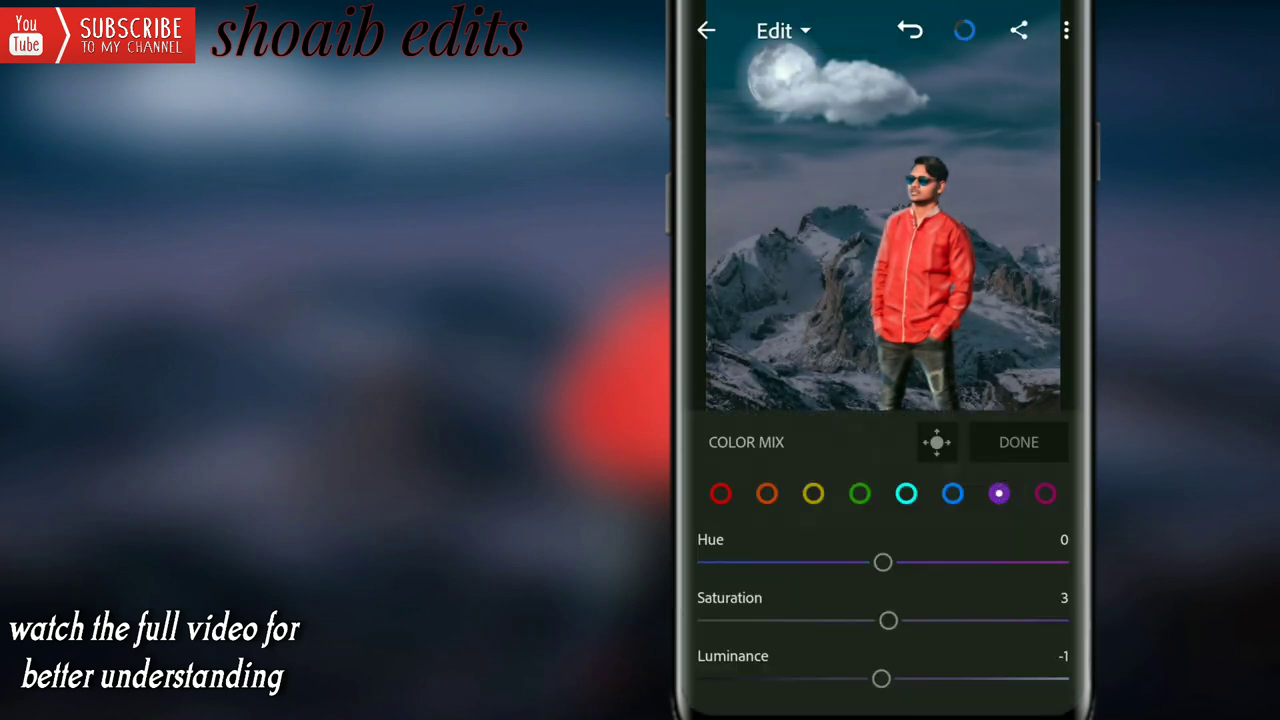
left_click_drag(883, 617, 933, 620)
left_click_drag(891, 677, 929, 676)
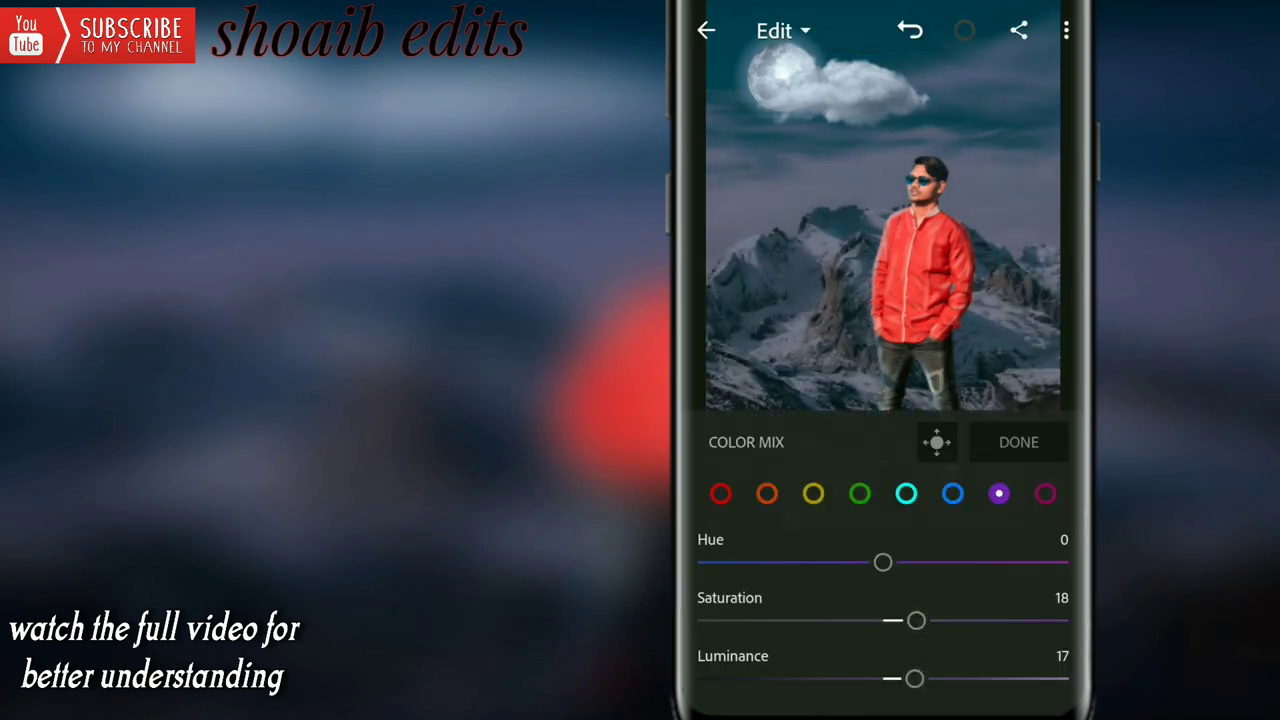
left_click_drag(916, 620, 858, 620)
left_click_drag(883, 678, 843, 678)
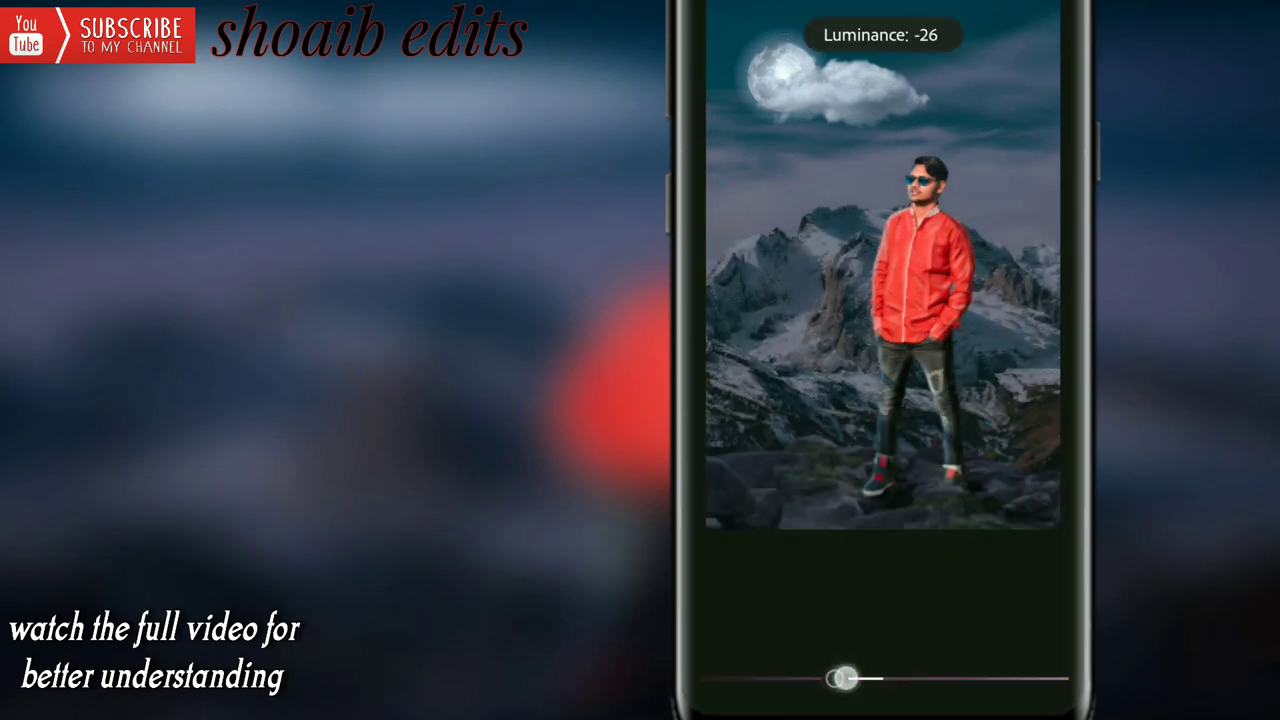
left_click_drag(931, 678, 866, 678)
left_click(1019, 442)
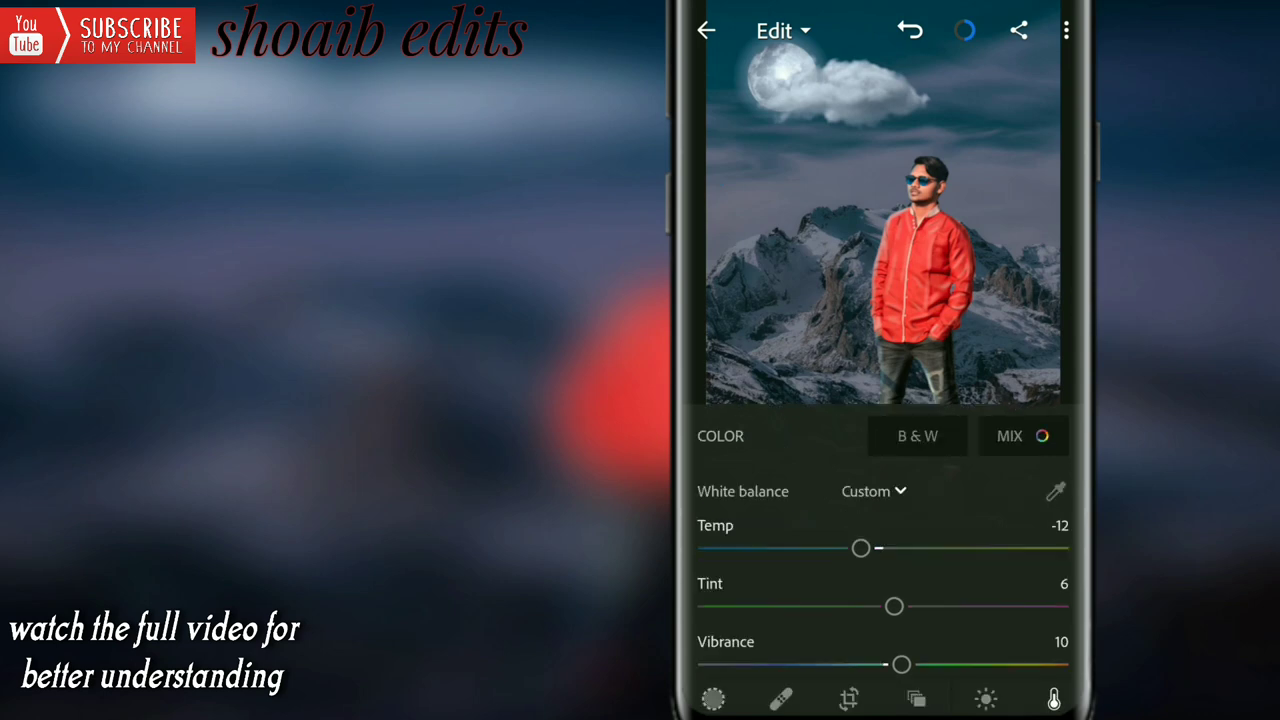
left_click(989, 690)
left_click(1003, 434)
Tweak the red and green curves, then set Highlights -19, Shadows -15, Whites -13, Blacks -5
left_click(880, 362)
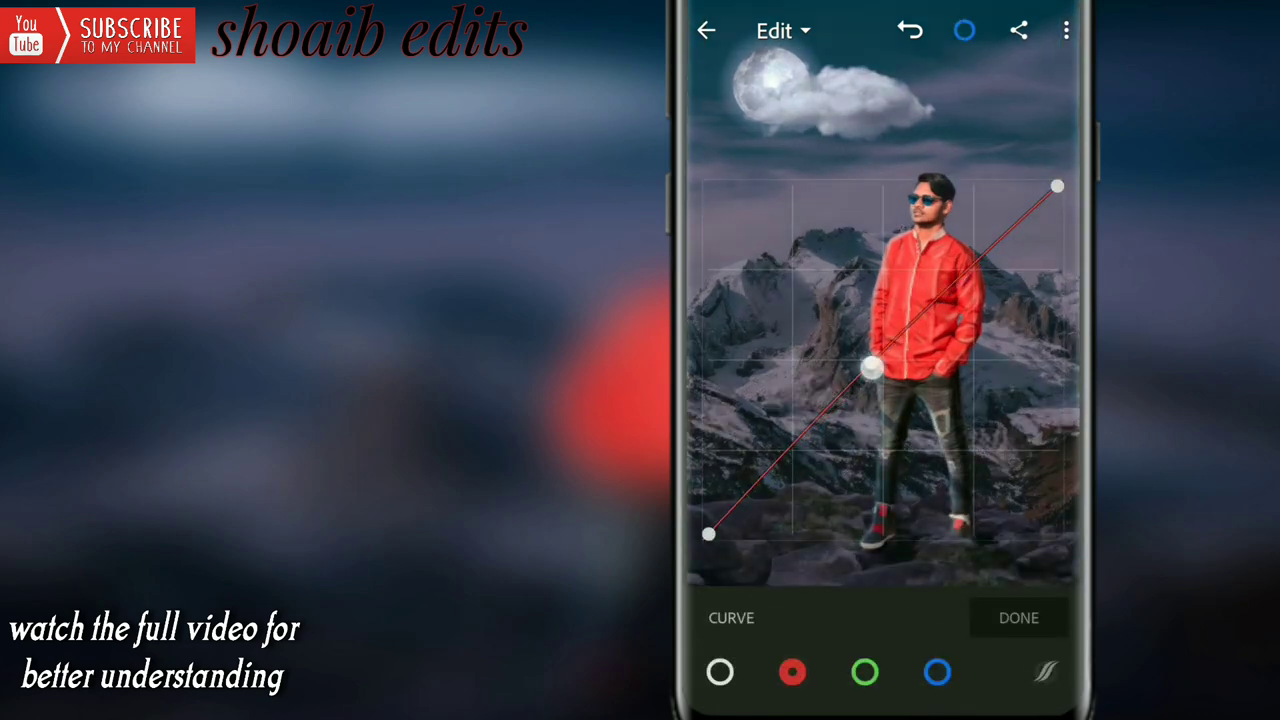
left_click_drag(880, 365, 878, 352)
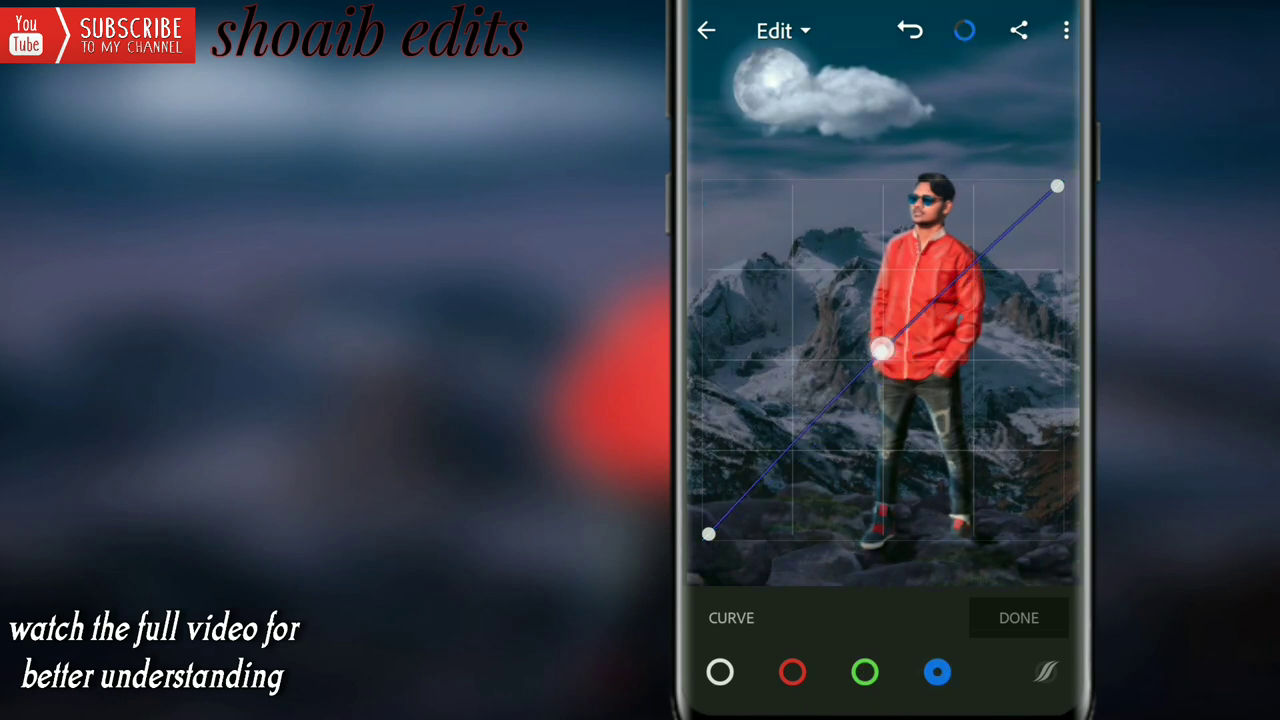
left_click(1019, 617)
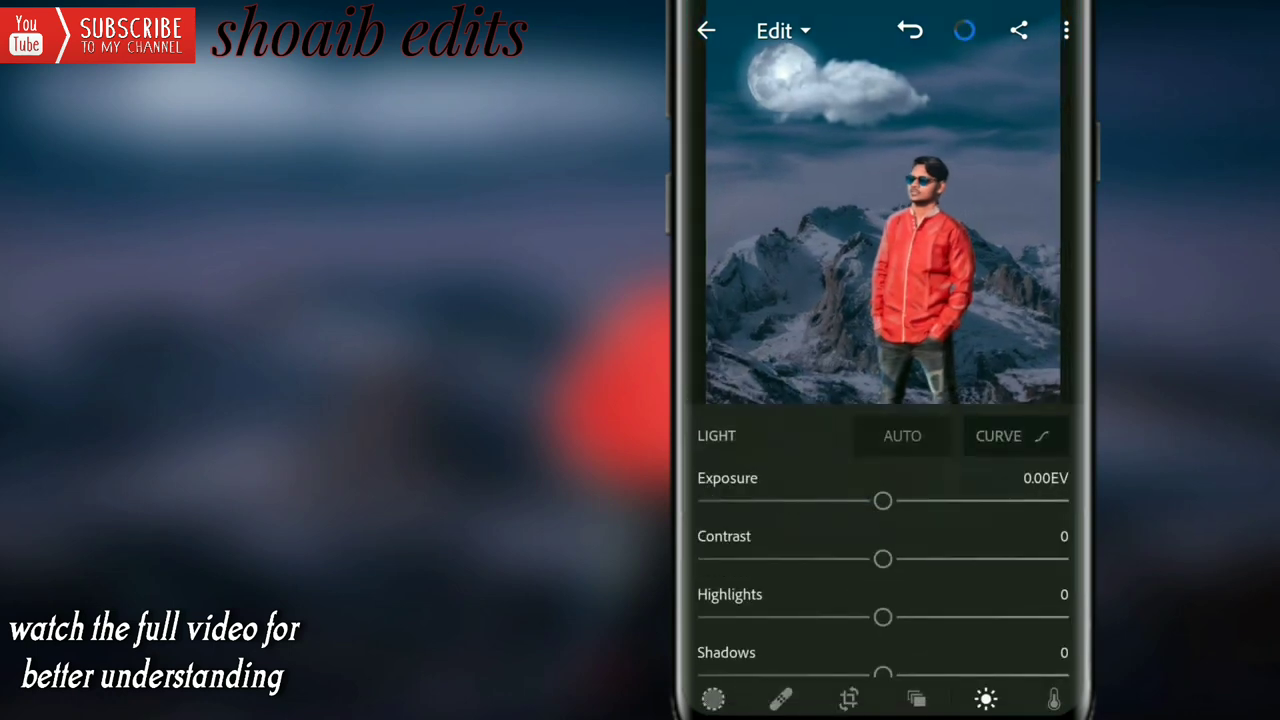
left_click_drag(887, 558, 848, 564)
scroll(883, 560, "down", 1)
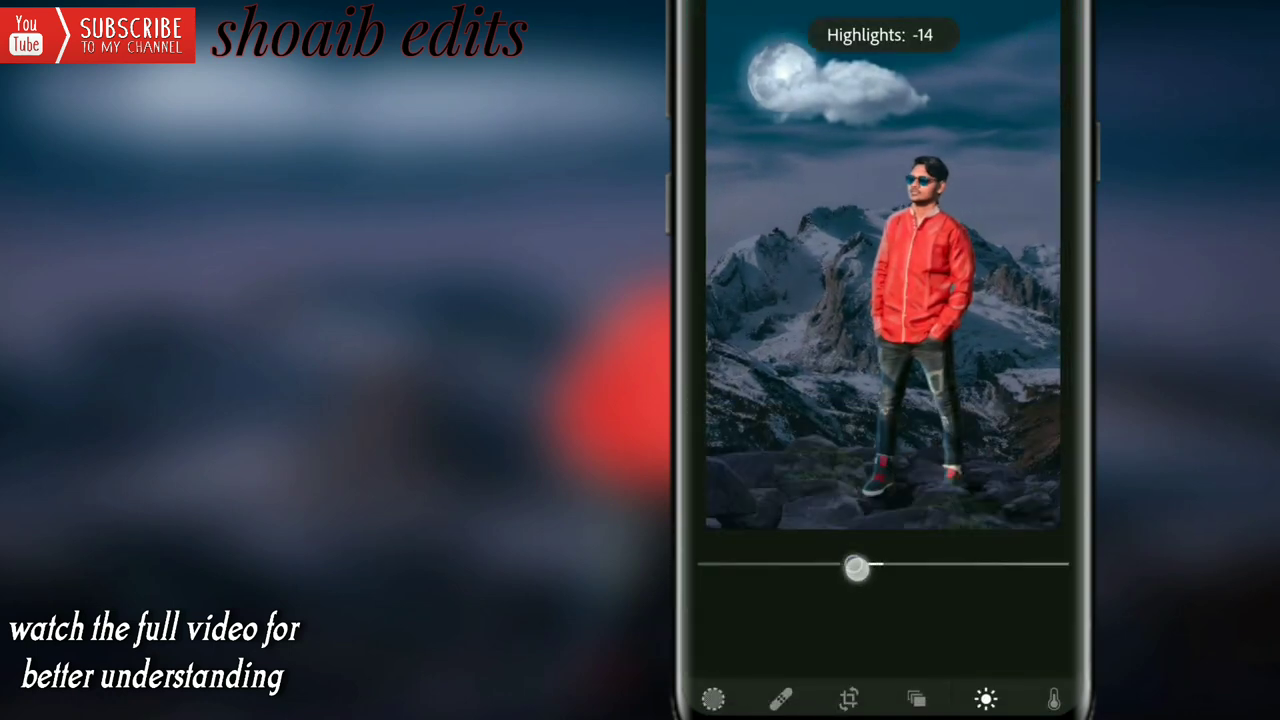
scroll(883, 540, "down", 1)
mouse_move(882, 509)
left_mouse_down()
mouse_move(850, 512)
mouse_move(840, 537)
mouse_move(863, 566)
mouse_move(914, 566)
mouse_move(855, 570)
left_mouse_up()
mouse_move(883, 618)
left_mouse_down()
mouse_move(928, 604)
mouse_move(855, 625)
mouse_move(874, 625)
left_mouse_up()
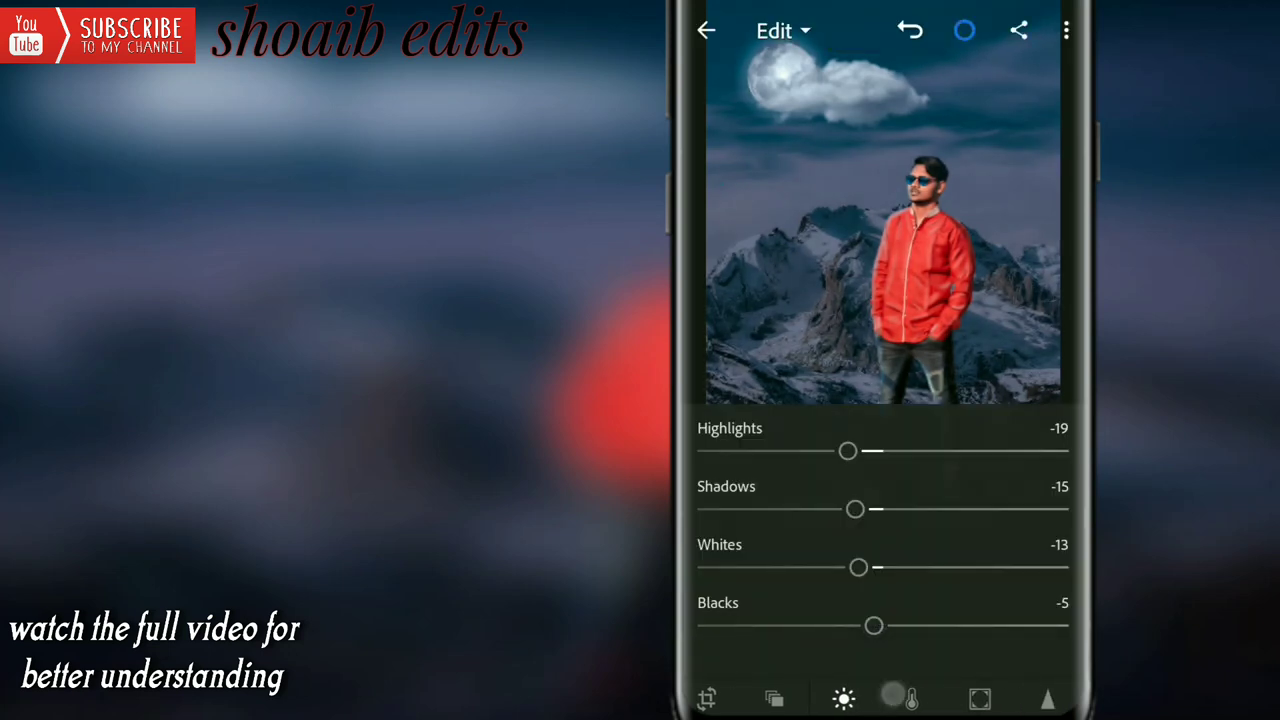
Add Dehaze 9 and a Vignette -29 with Midpoint 43, Feather 53, Roundness -17
left_click(980, 698)
left_click_drag(883, 500, 907, 501)
left_click_drag(879, 551, 834, 554)
mouse_move(900, 620)
left_mouse_down()
mouse_move(900, 552)
mouse_move(849, 554)
left_mouse_up()
left_click_drag(697, 719, 697, 668)
mouse_move(883, 552)
left_mouse_down()
mouse_move(946, 552)
mouse_move(894, 552)
left_mouse_up()
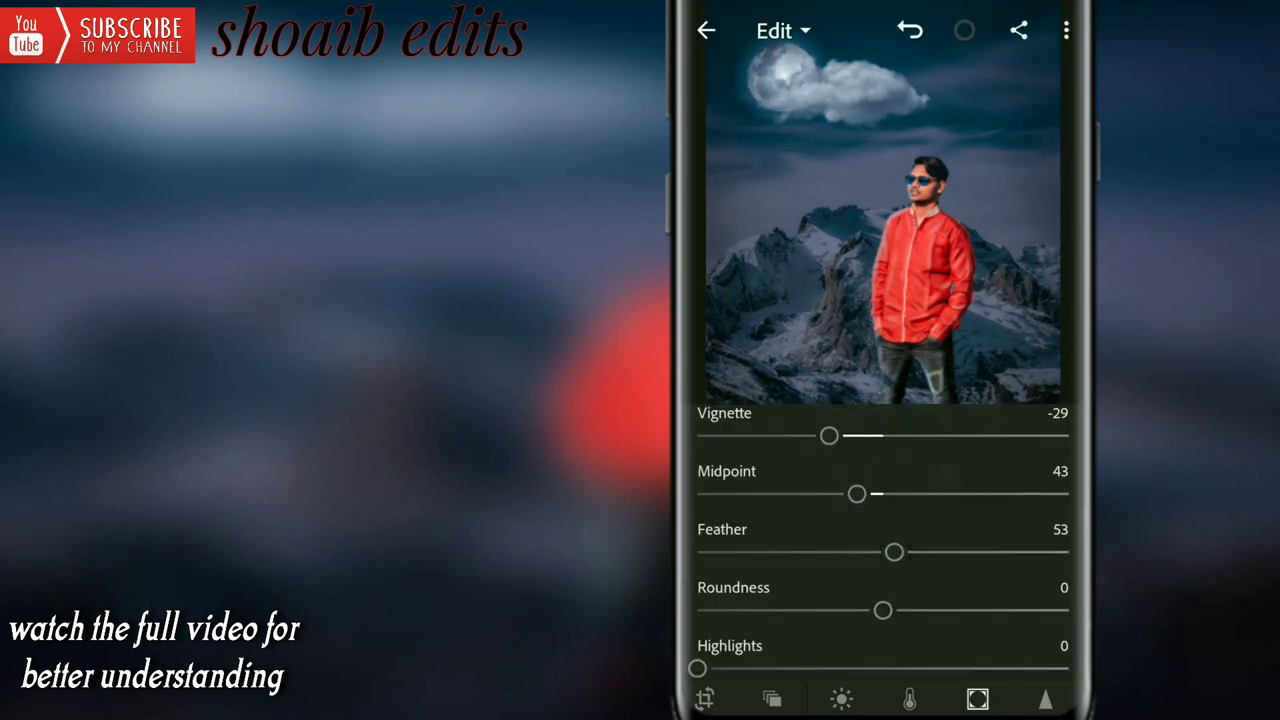
mouse_move(880, 620)
left_mouse_down()
mouse_move(871, 571)
mouse_move(849, 560)
mouse_move(849, 506)
left_mouse_up()
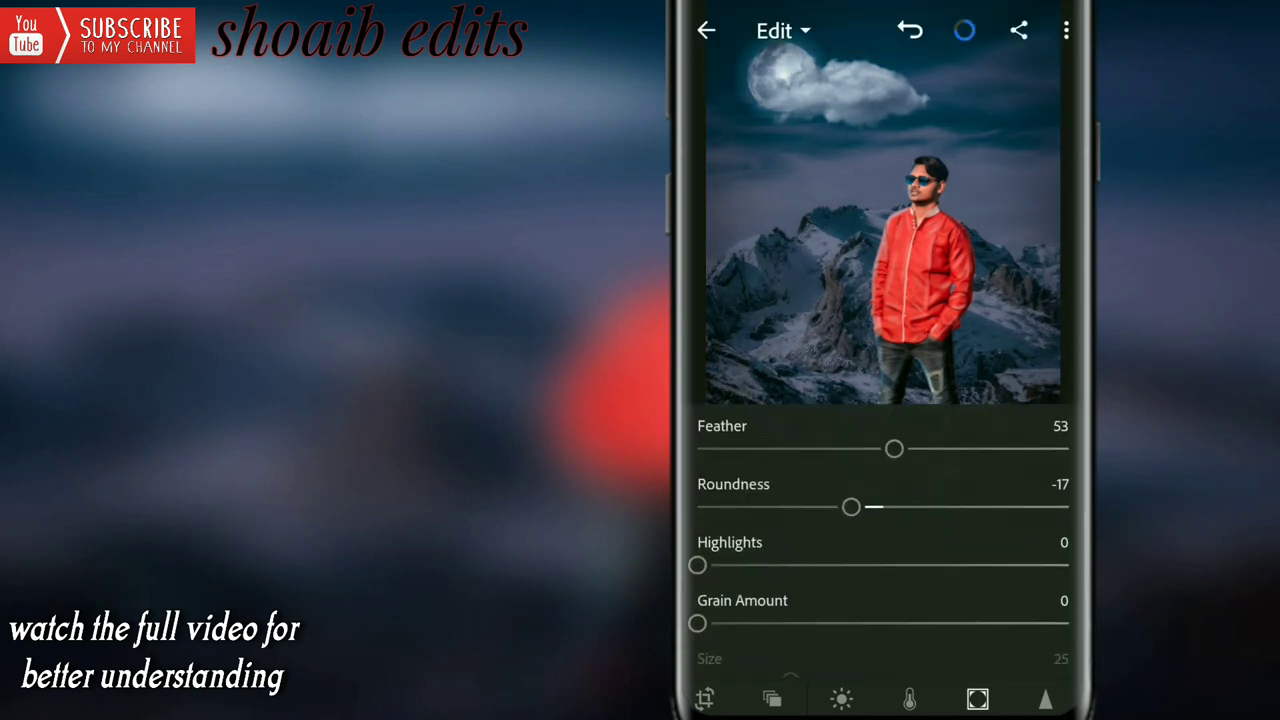
left_click_drag(697, 566, 762, 565)
Set Sharpening 9, Masking 7, Noise Reduction 15, Contrast 6, Color Noise 8, then compare before/after
left_click(1056, 695)
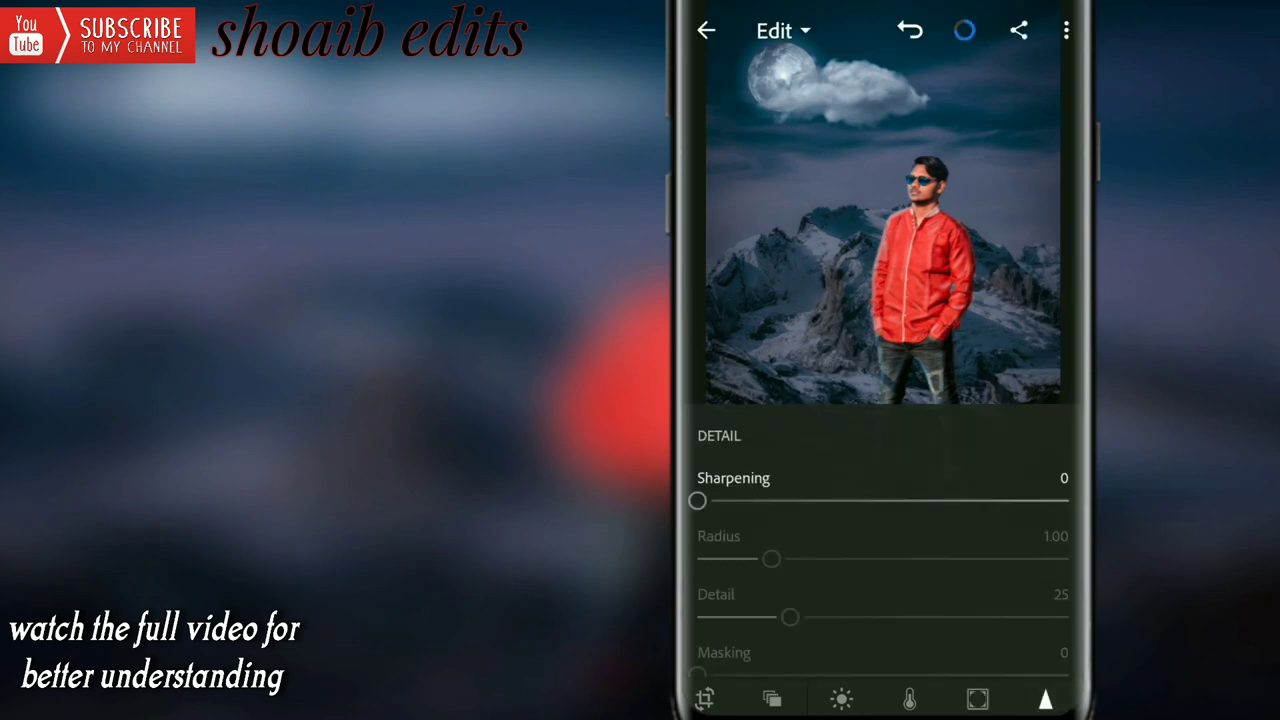
mouse_move(697, 500)
left_mouse_down()
mouse_move(736, 495)
mouse_move(717, 500)
left_mouse_up()
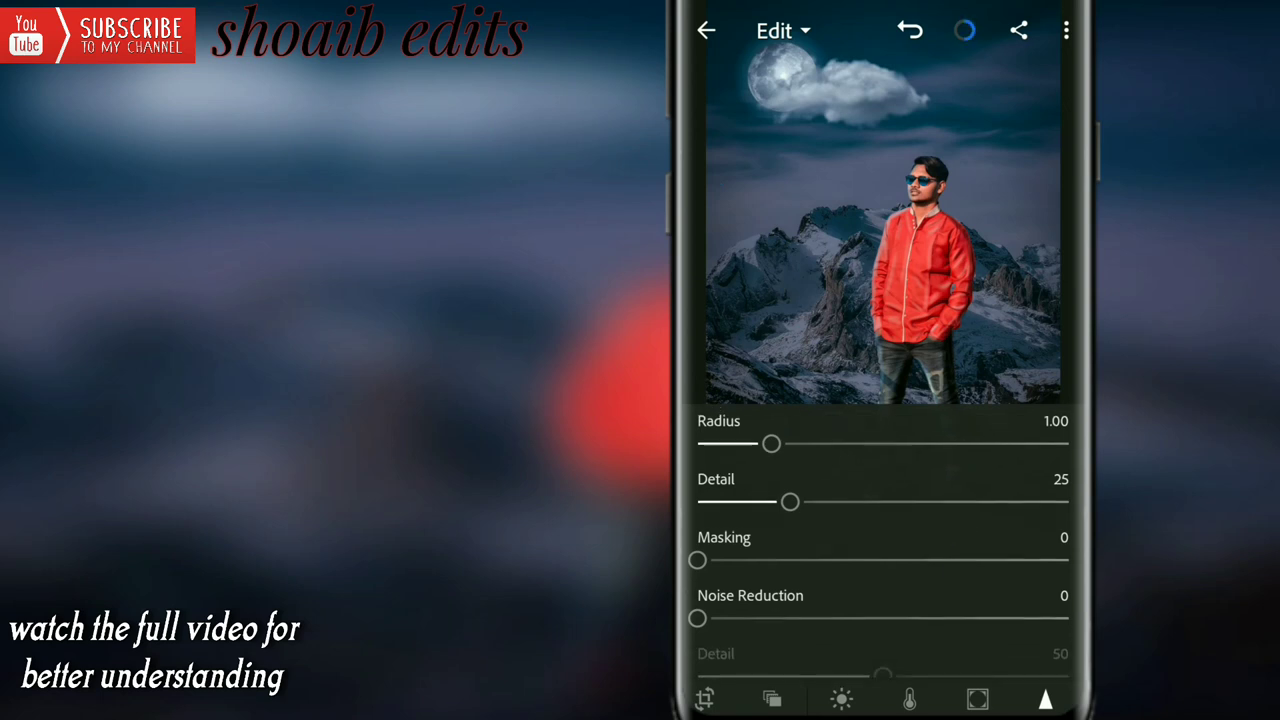
mouse_move(697, 560)
left_mouse_down()
mouse_move(730, 549)
mouse_move(735, 560)
mouse_move(723, 560)
mouse_move(747, 540)
left_mouse_up()
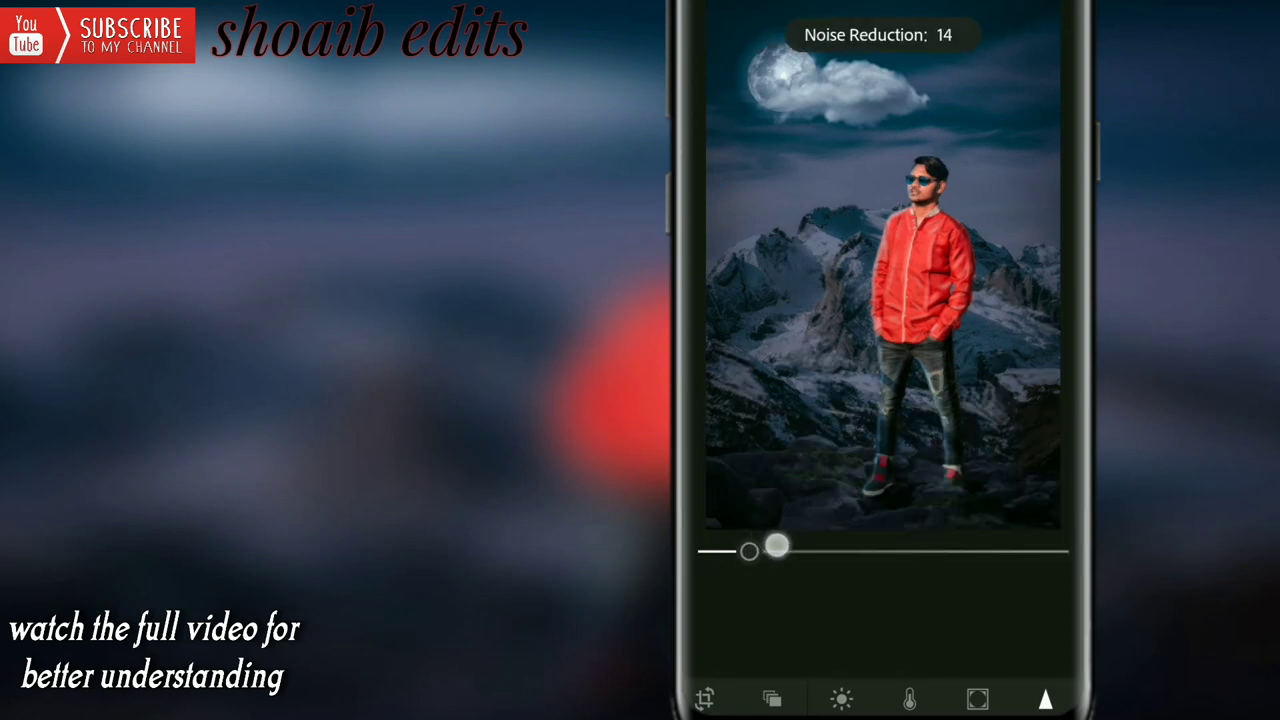
left_click_drag(1000, 511, 1000, 499)
left_click_drag(729, 569, 751, 569)
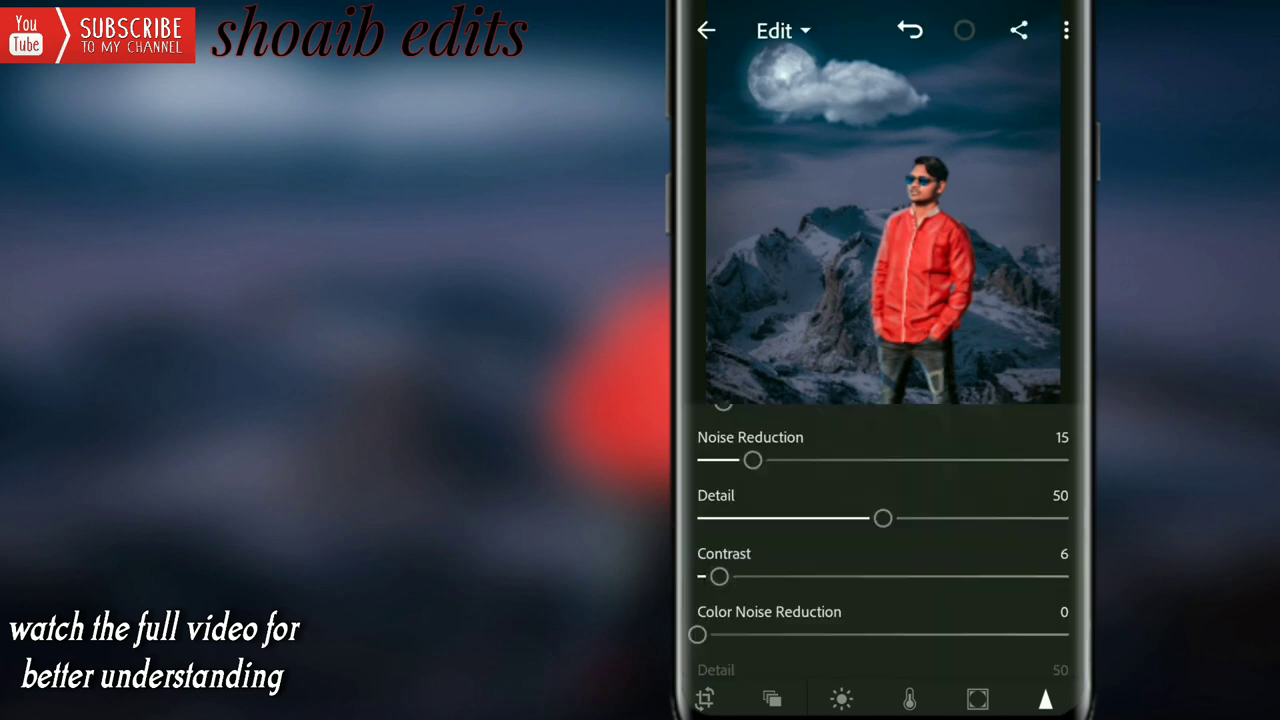
left_click_drag(697, 517, 726, 517)
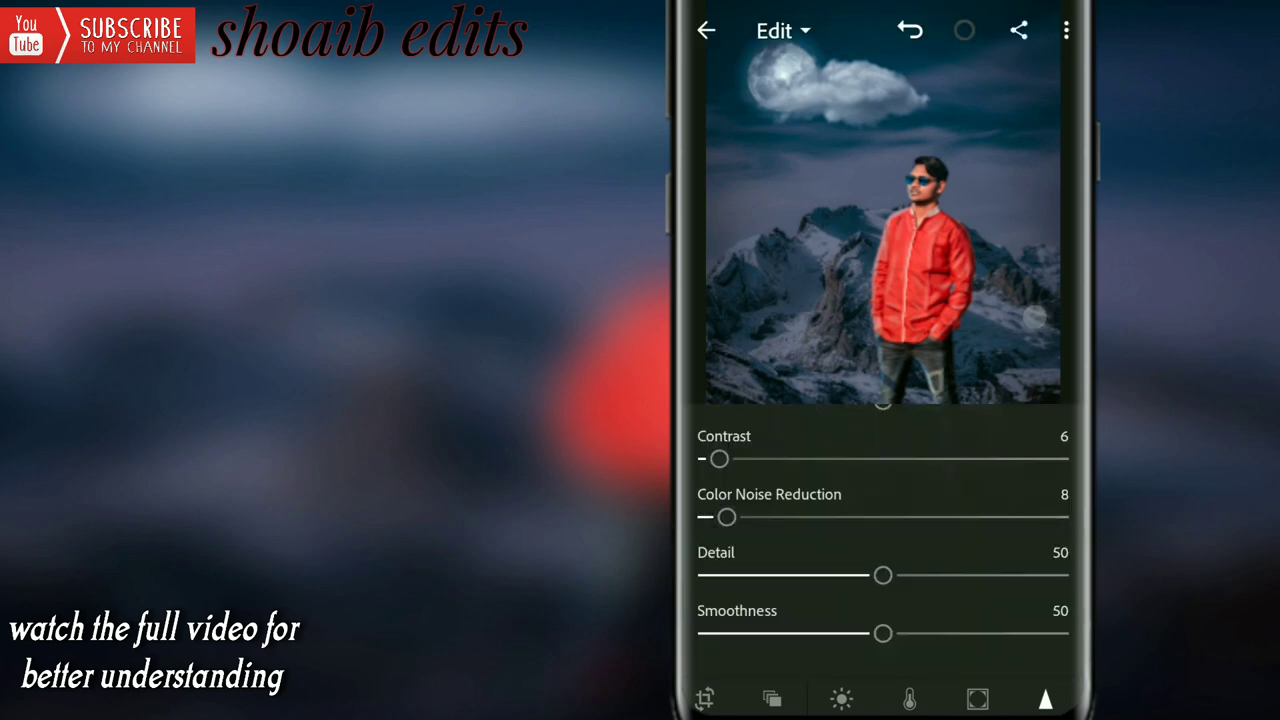
left_click(1042, 481)
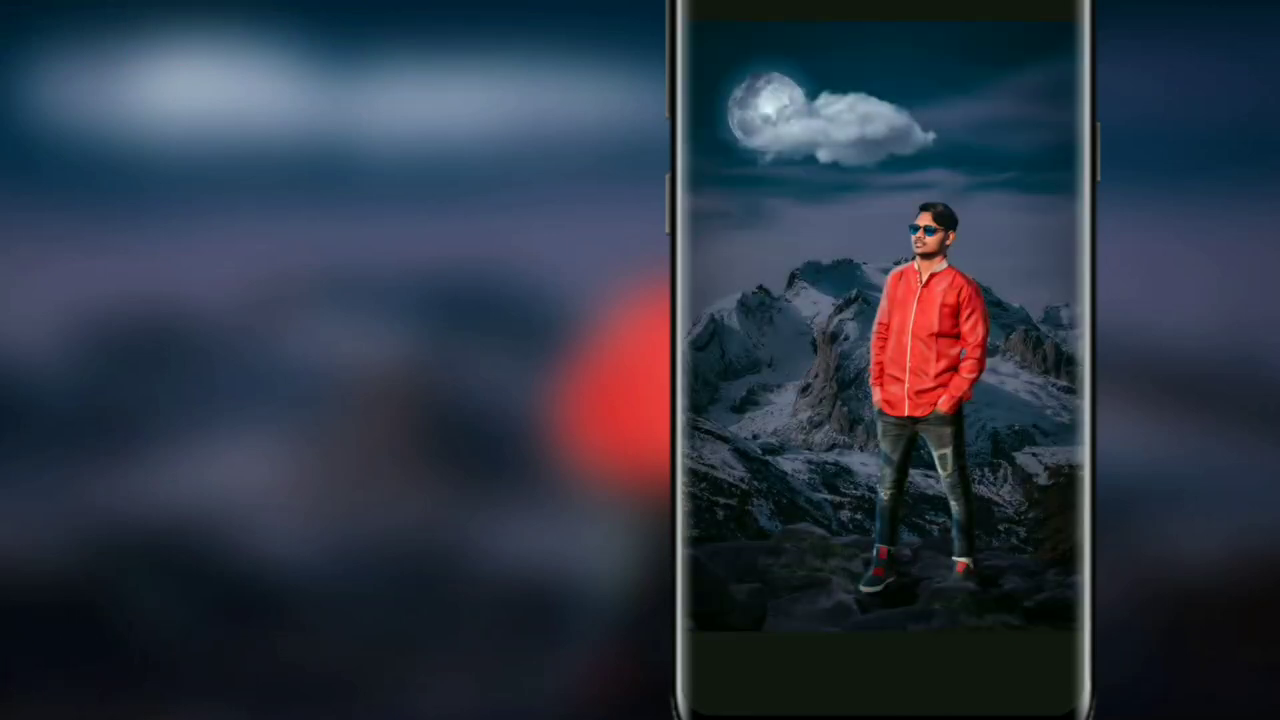
Export the edited composite with Save to Device
left_click(1066, 30)
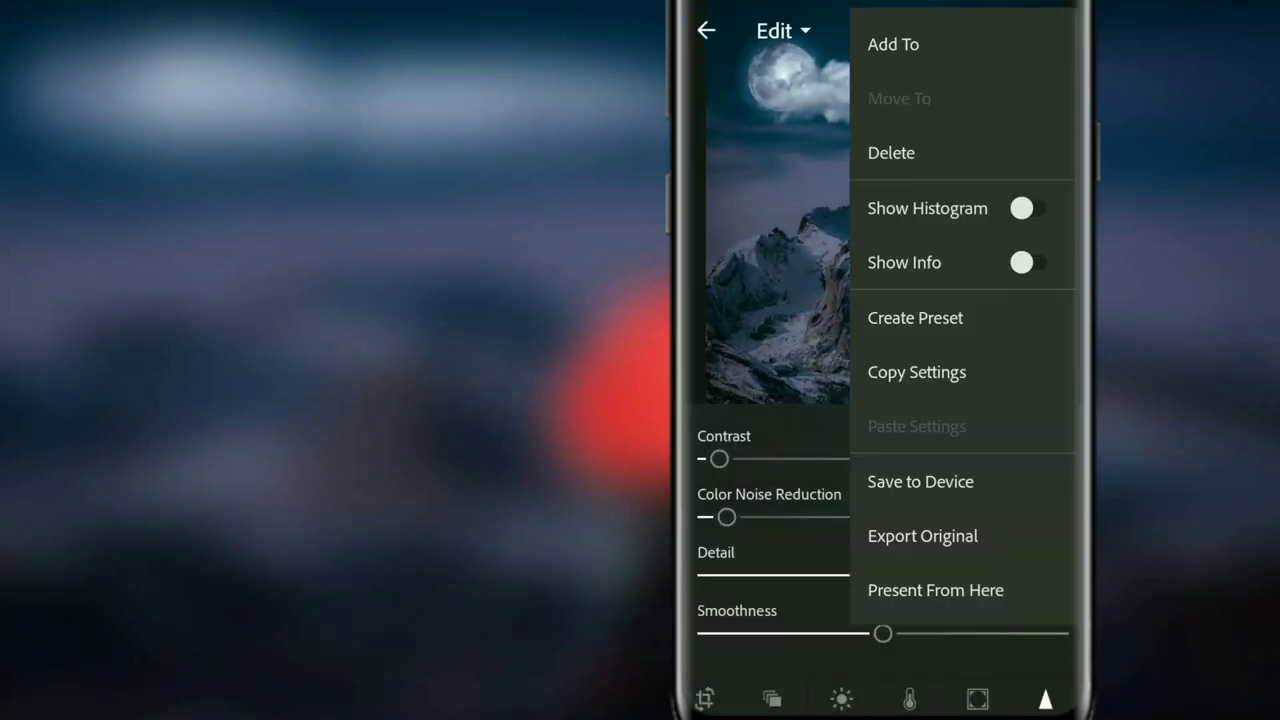
left_click(976, 489)
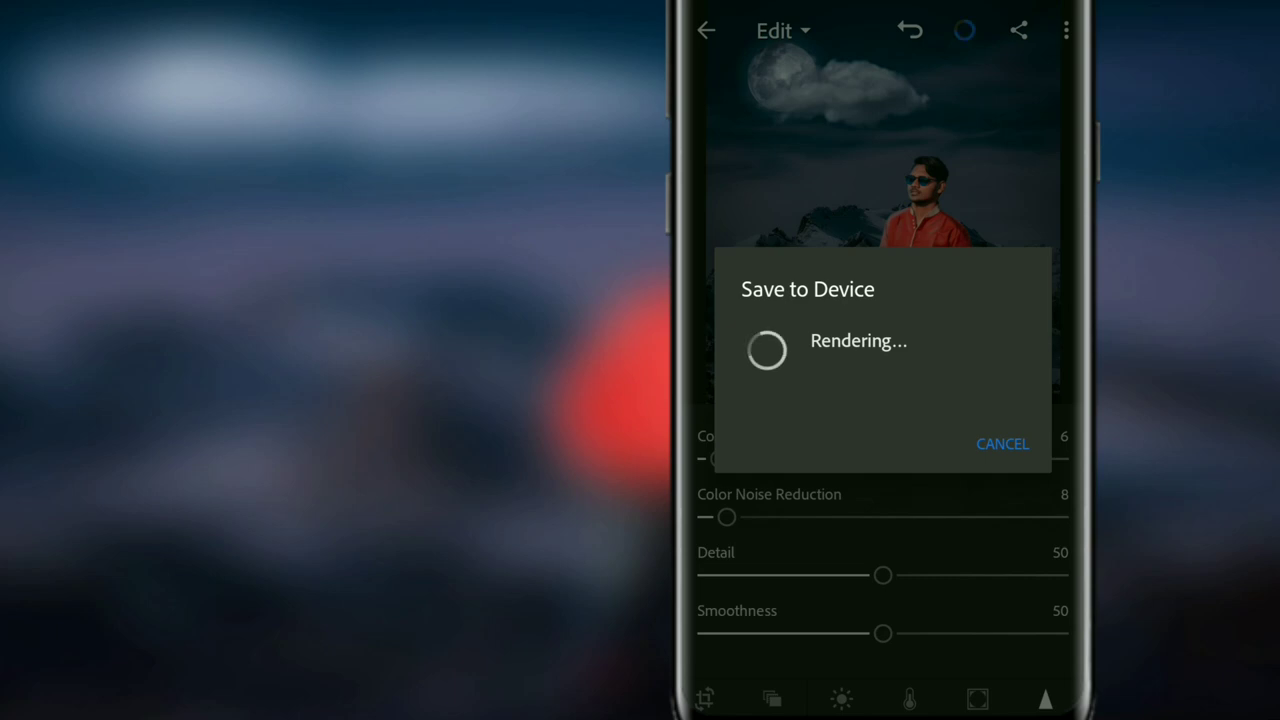